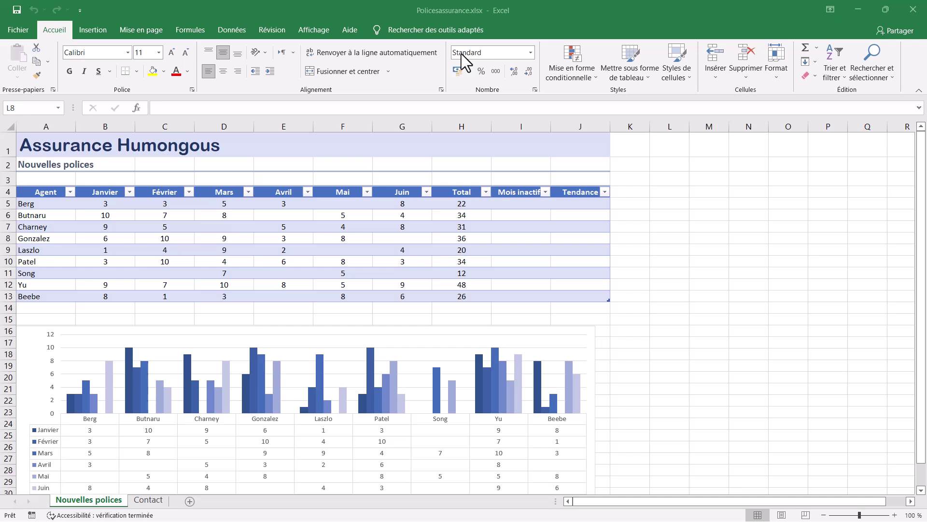
Give the agent names in A5:A13 Gauche (Retrait) alignment with an indent of 1.
{"action": "left_click", "coordinate": [99, 504]}
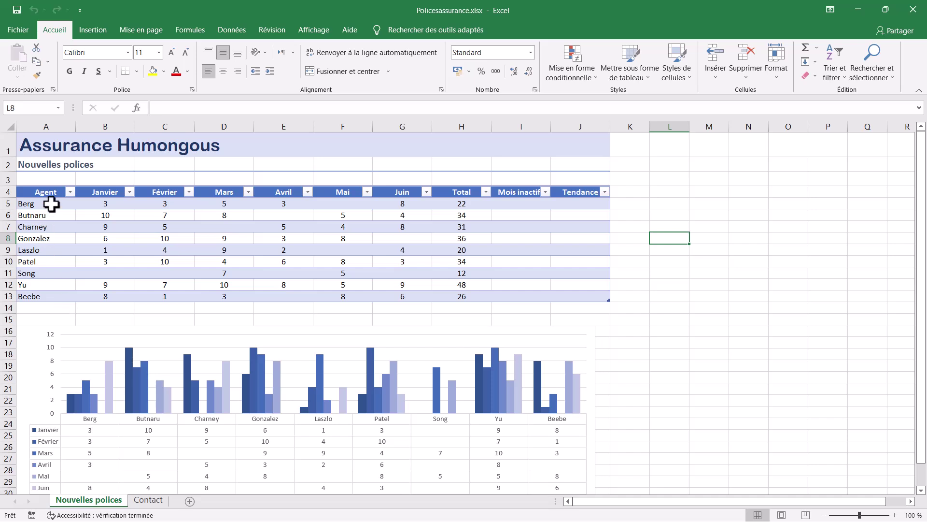
{"action": "left_click_drag", "start_coordinate": [52, 205], "coordinate": [51, 295]}
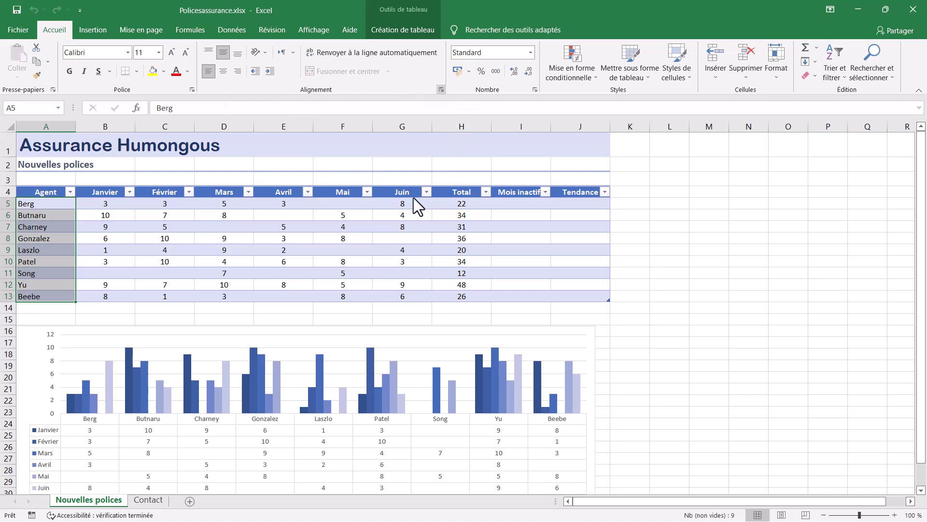
{"action": "left_click", "coordinate": [440, 89]}
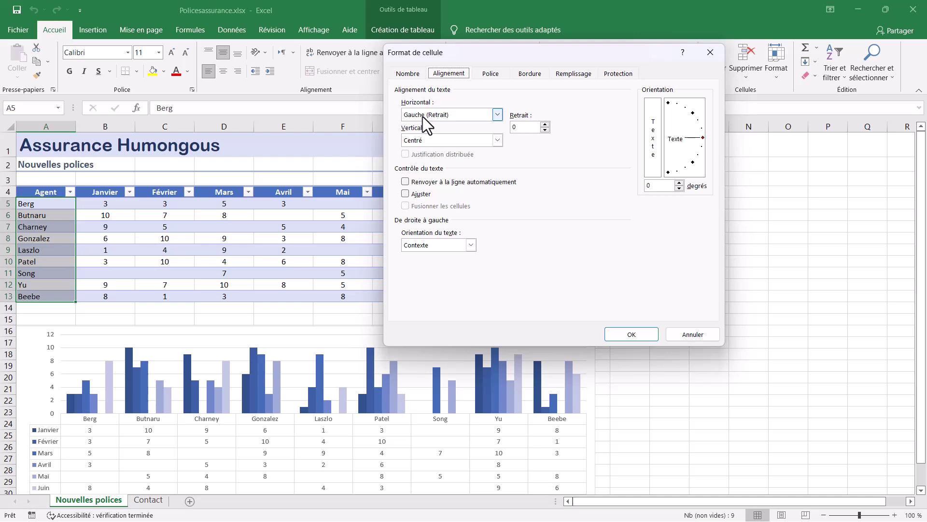
{"action": "left_click", "coordinate": [422, 117]}
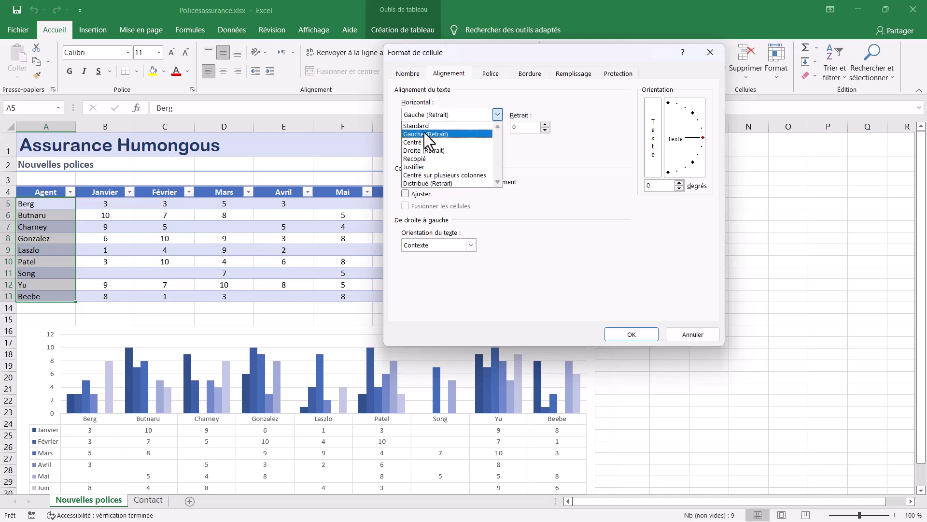
{"action": "left_click", "coordinate": [424, 132]}
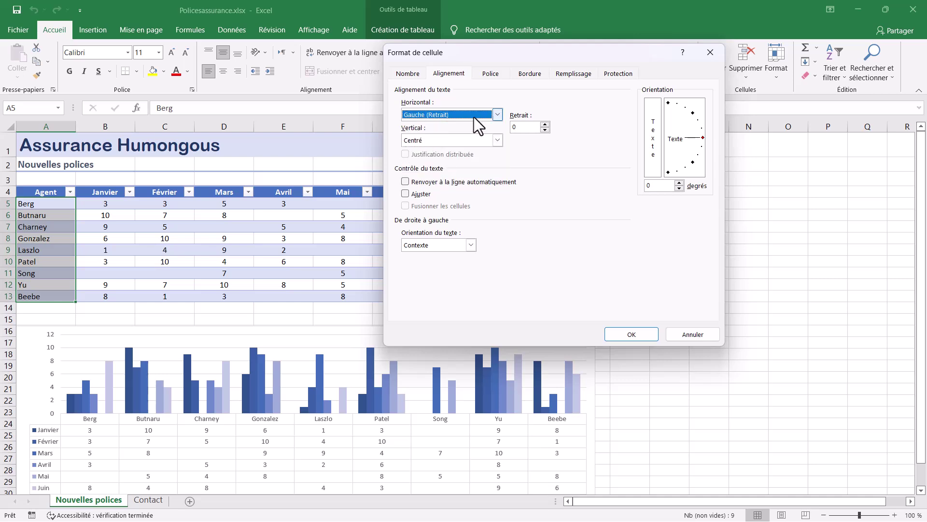
{"action": "left_click", "coordinate": [544, 124]}
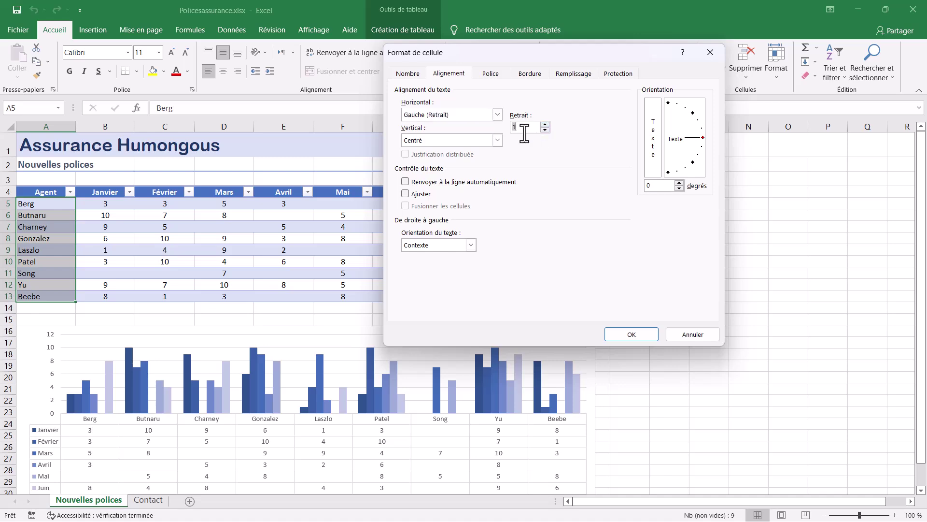
{"action": "left_click", "coordinate": [624, 332]}
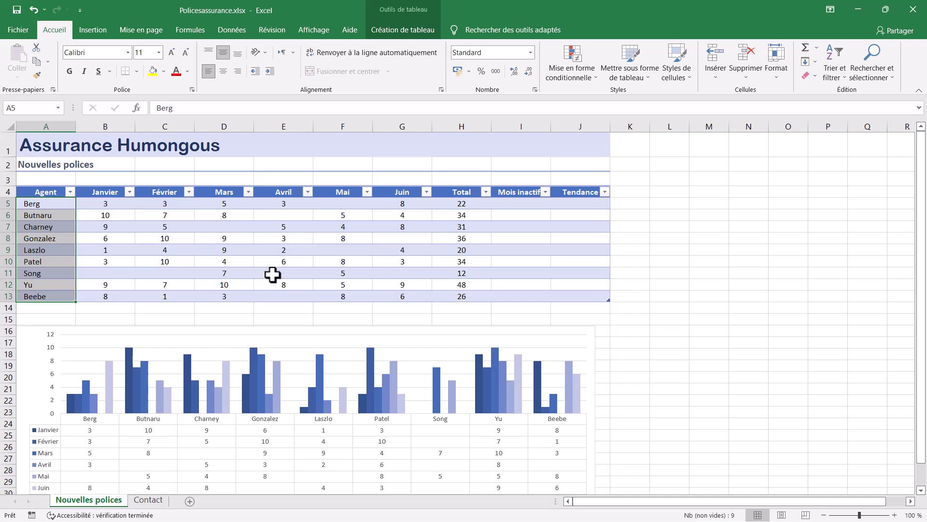
Insert win/loss sparklines in J5:J13 using the January–June data range B5:G13.
{"action": "left_click", "coordinate": [573, 203]}
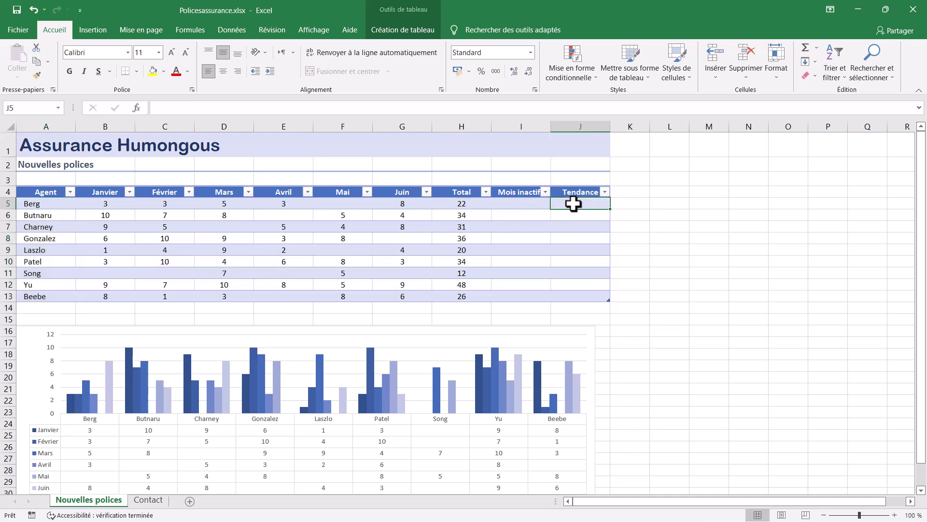
{"action": "left_click_drag", "start_coordinate": [573, 203], "coordinate": [571, 296]}
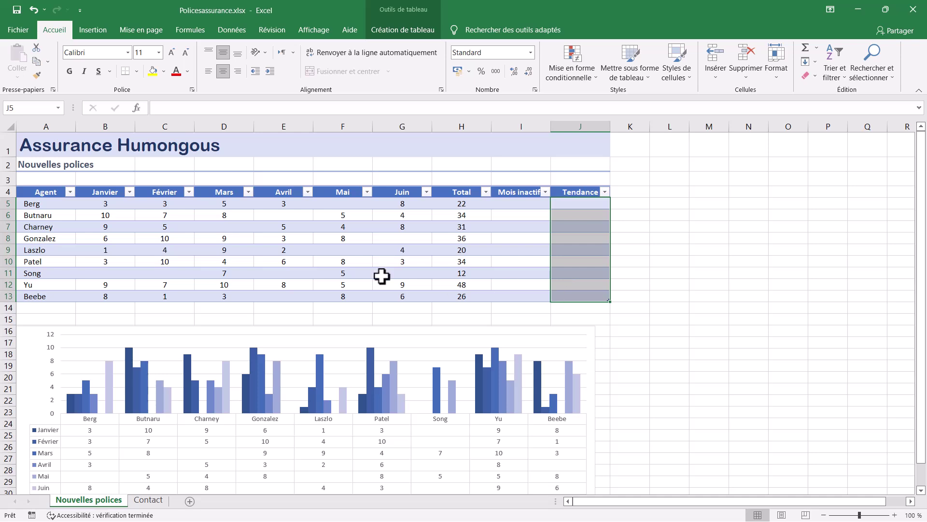
{"action": "left_click", "coordinate": [100, 24]}
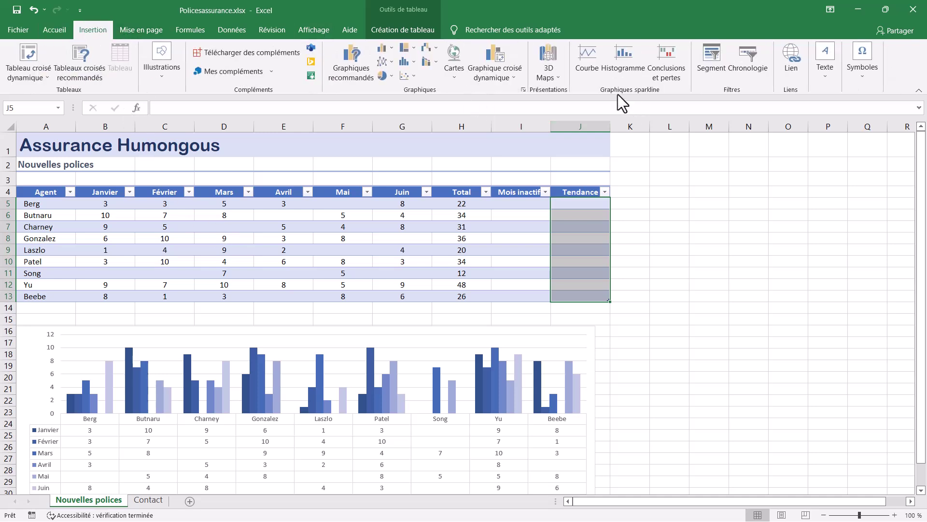
{"action": "left_click", "coordinate": [671, 49]}
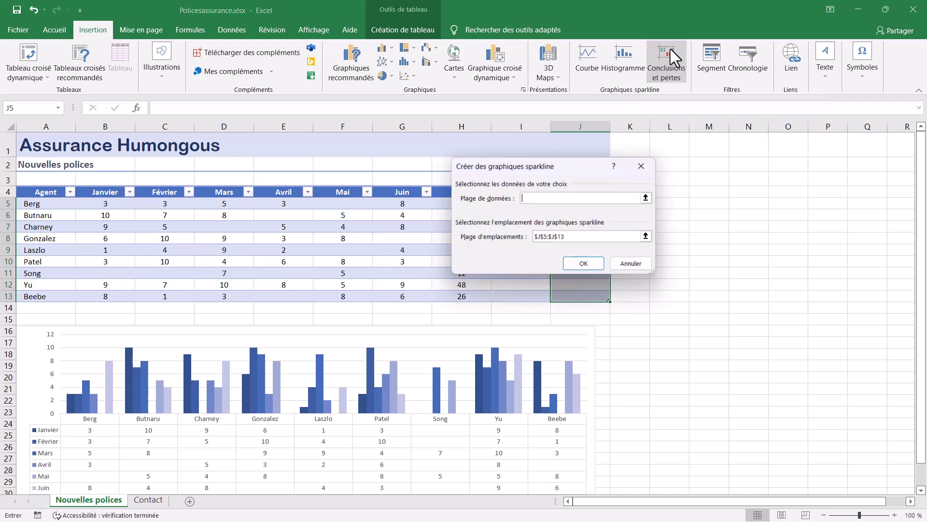
{"action": "left_click", "coordinate": [647, 197]}
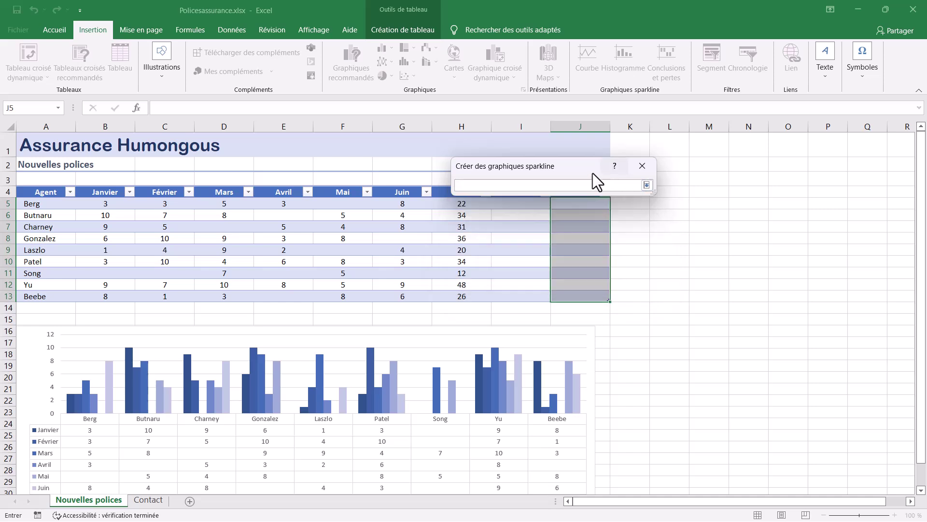
{"action": "left_click_drag", "start_coordinate": [593, 172], "coordinate": [498, 125]}
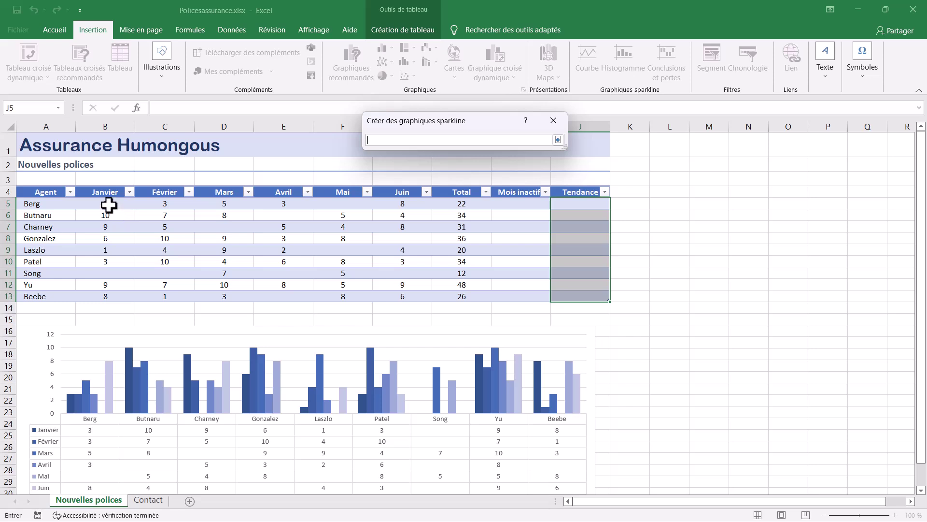
{"action": "mouse_move", "coordinate": [108, 202]}
{"action": "left_mouse_down"}
{"action": "mouse_move", "coordinate": [370, 198]}
{"action": "mouse_move", "coordinate": [395, 302]}
{"action": "left_mouse_up"}
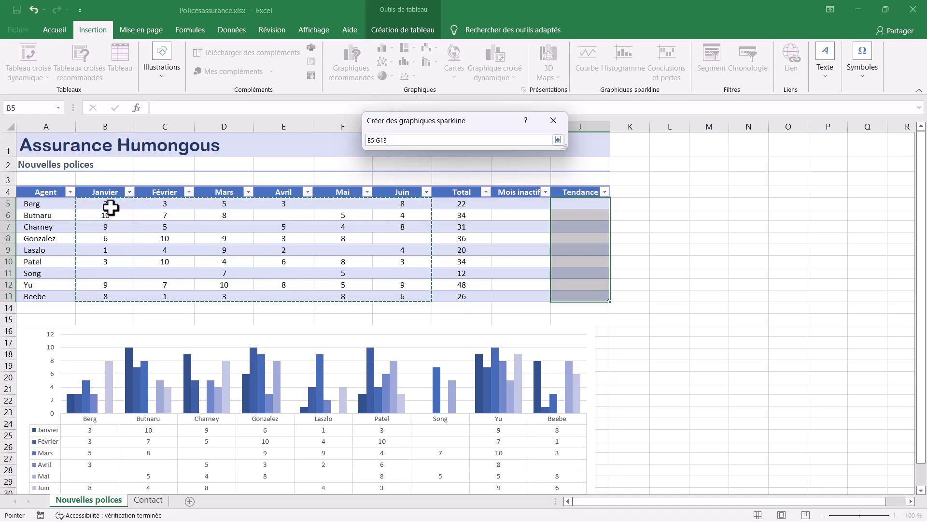
{"action": "left_click_drag", "start_coordinate": [410, 124], "coordinate": [414, 78]}
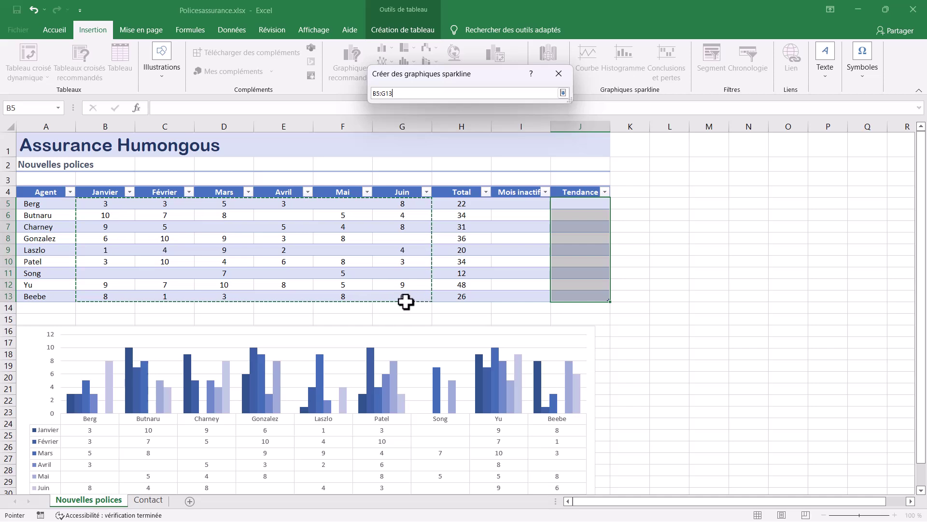
{"action": "left_click", "coordinate": [563, 95]}
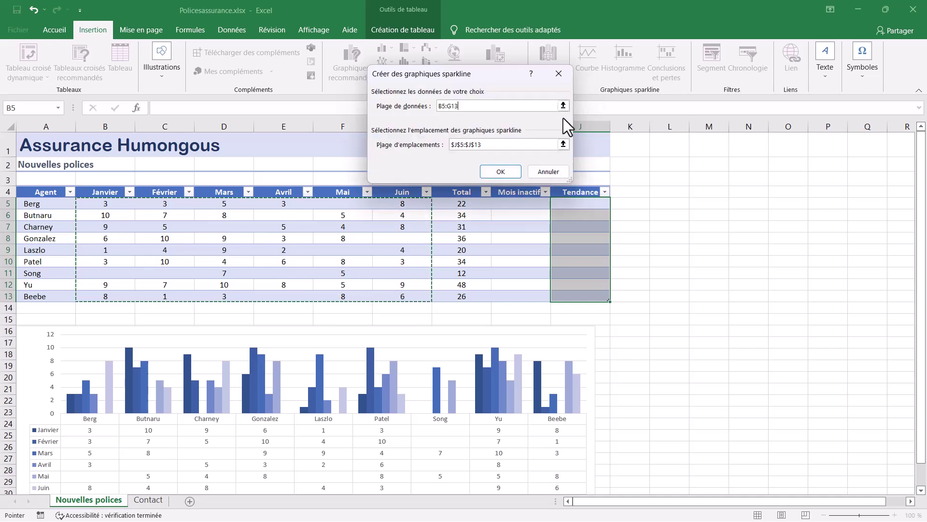
{"action": "left_click", "coordinate": [511, 173]}
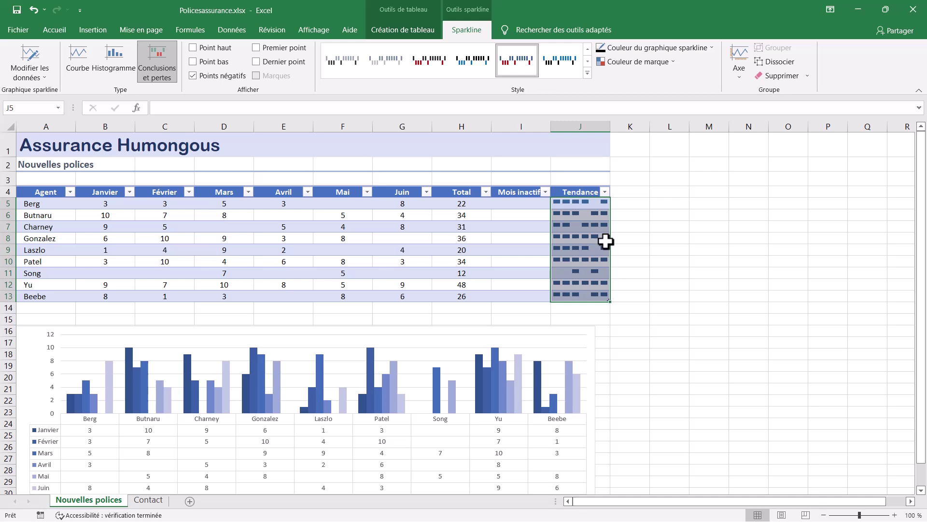
Turn on the Total row for the agent table.
{"action": "left_click", "coordinate": [162, 246]}
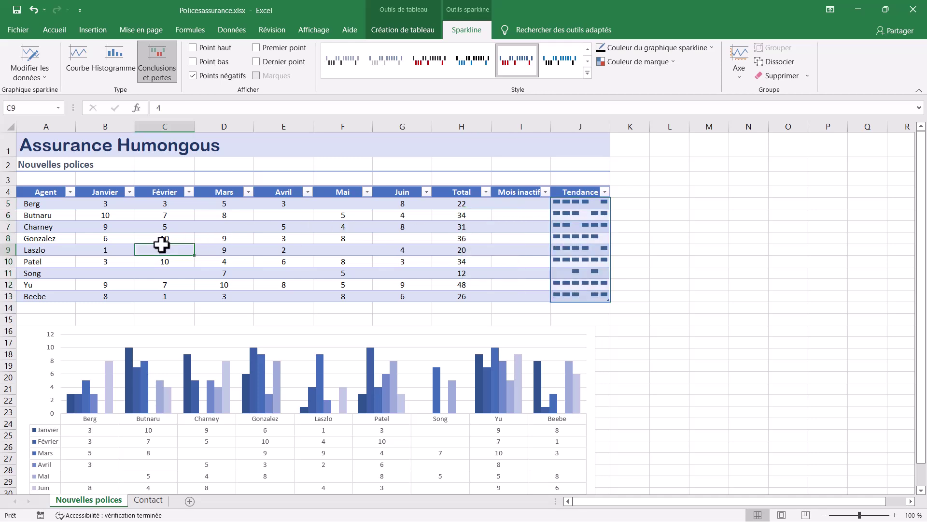
{"action": "left_click", "coordinate": [108, 238]}
{"action": "left_click", "coordinate": [224, 238]}
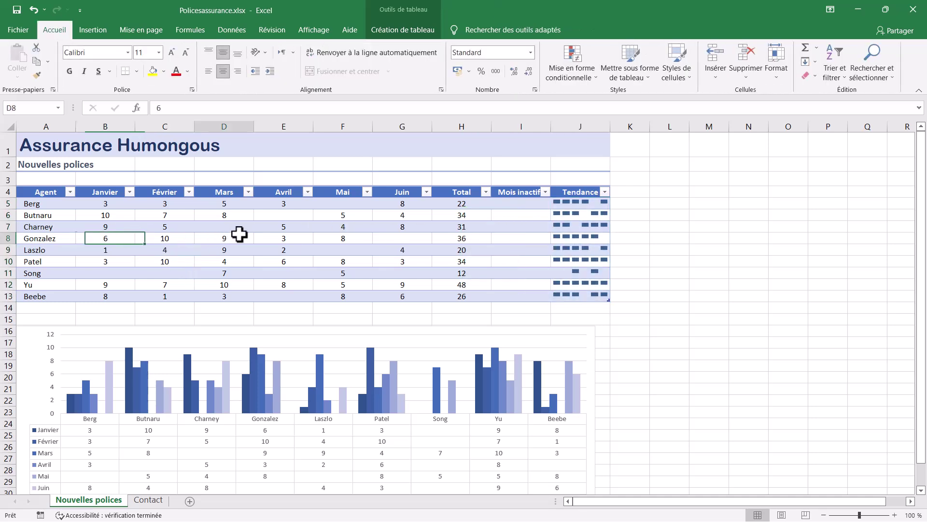
{"action": "left_click", "coordinate": [413, 7]}
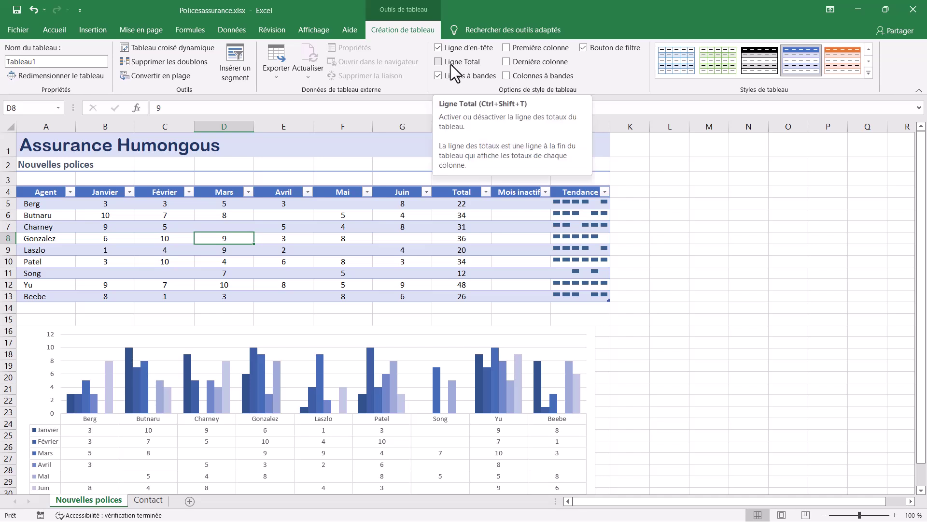
{"action": "left_click", "coordinate": [439, 62]}
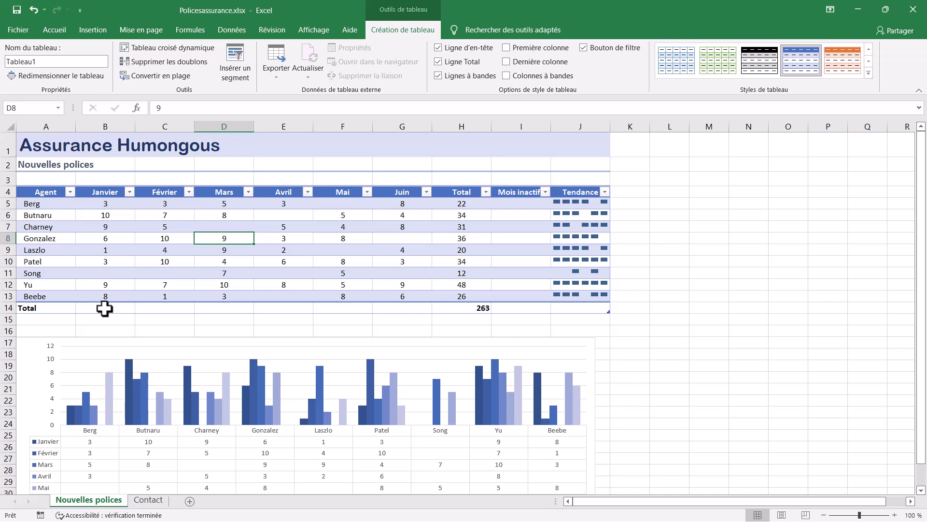
Set B14 to Somme and extend it to G14, giving 49, 47, 55, 27, 43, 42.
{"action": "left_click", "coordinate": [104, 308]}
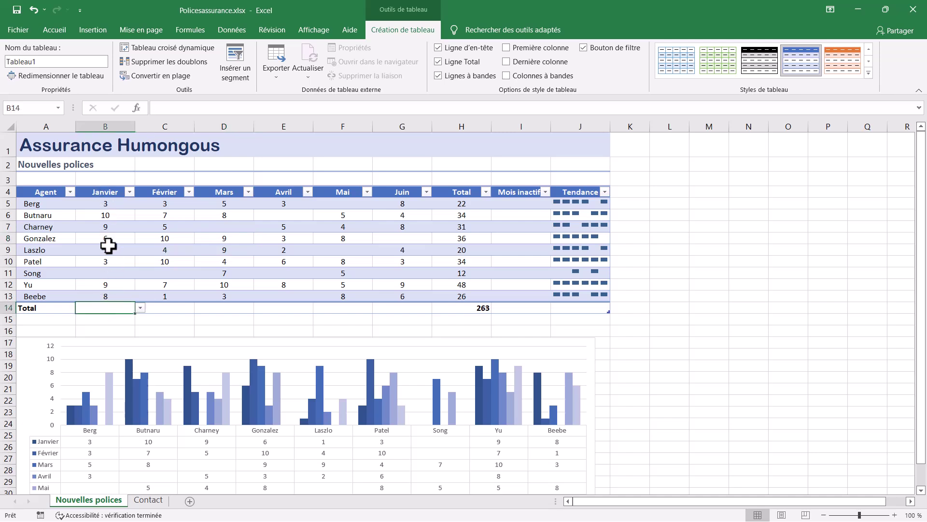
{"action": "left_click", "coordinate": [140, 308]}
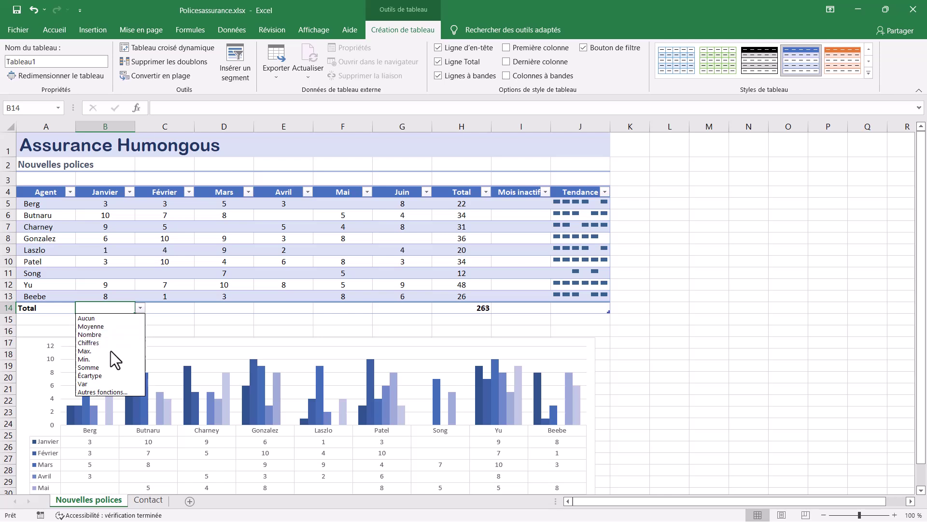
{"action": "left_click", "coordinate": [111, 368]}
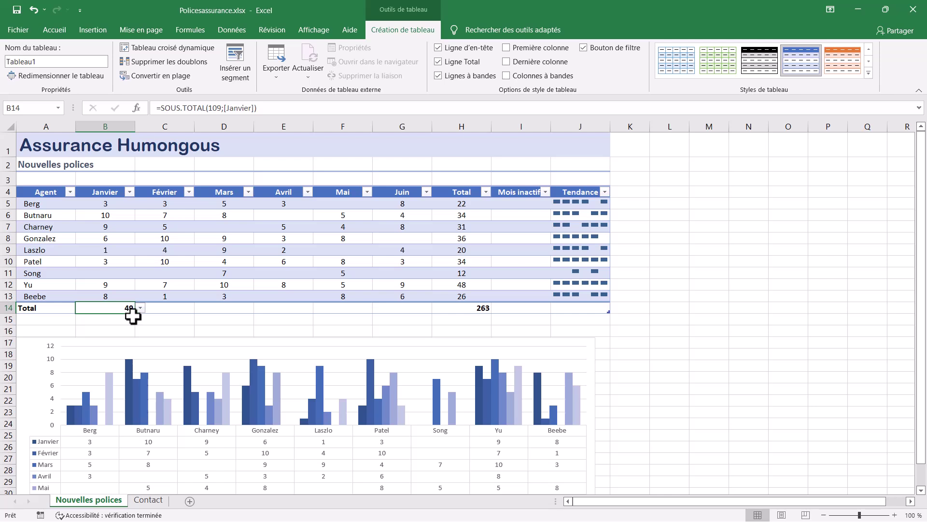
{"action": "mouse_move", "coordinate": [134, 313]}
{"action": "left_mouse_down"}
{"action": "mouse_move", "coordinate": [391, 300]}
{"action": "mouse_move", "coordinate": [415, 309]}
{"action": "left_mouse_up"}
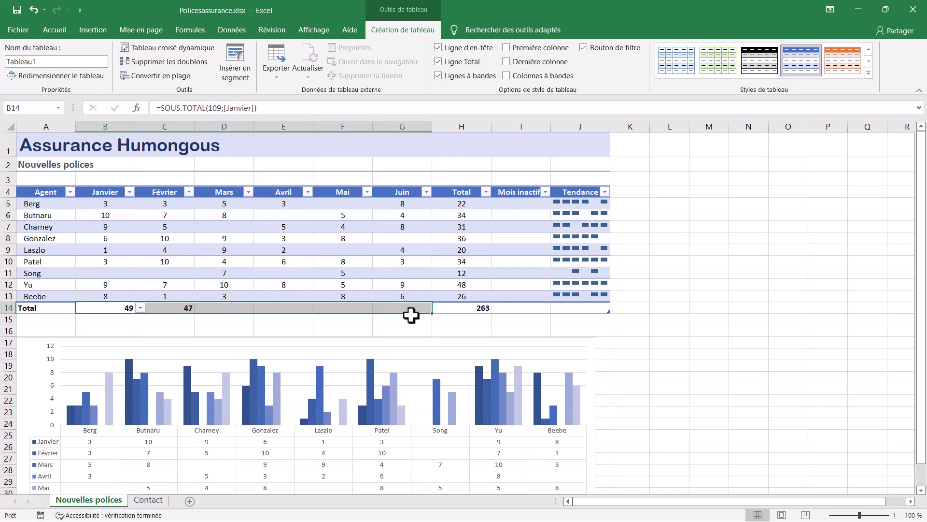
{"action": "left_click", "coordinate": [475, 309]}
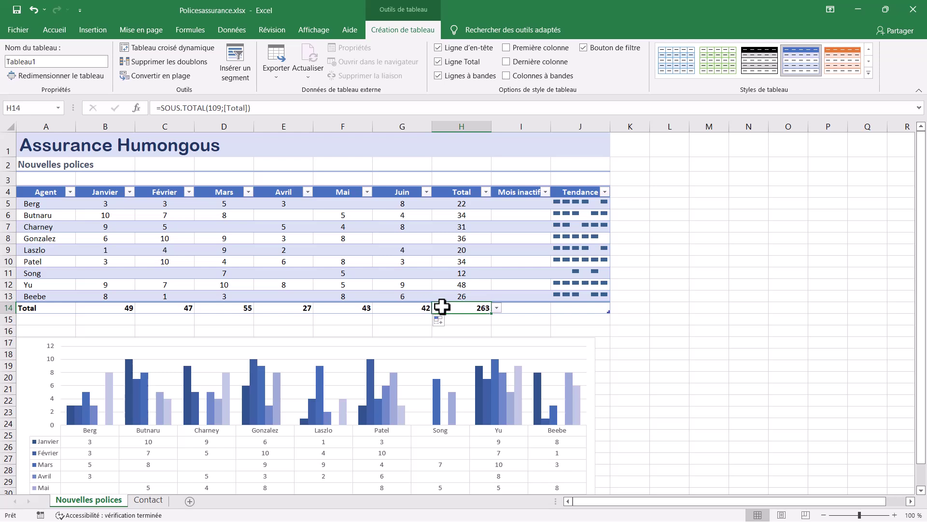
Rewrite H14 as =SOMME of the Janvier–Juin totals so it shows 263.
{"action": "double_click", "coordinate": [456, 307]}
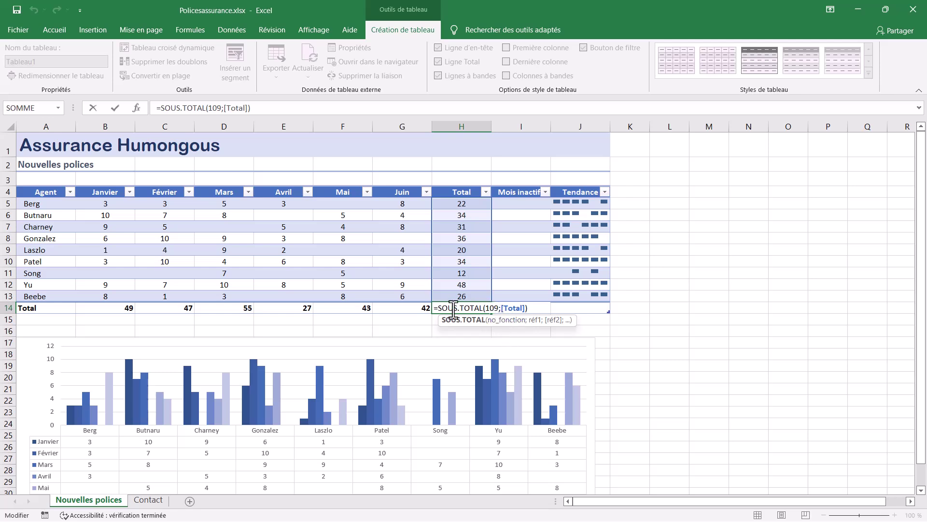
{"action": "left_click_drag", "start_coordinate": [438, 307], "coordinate": [538, 308]}
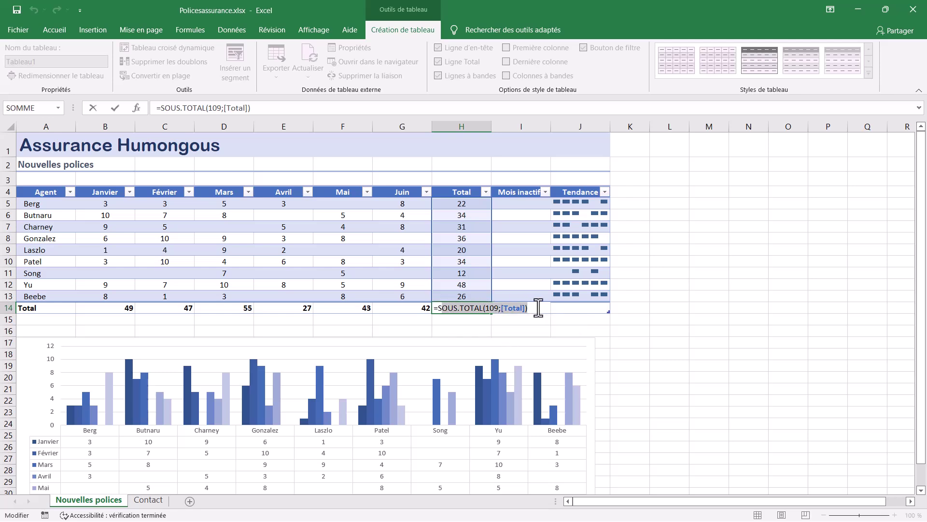
{"action": "type", "text": "SOMME"}
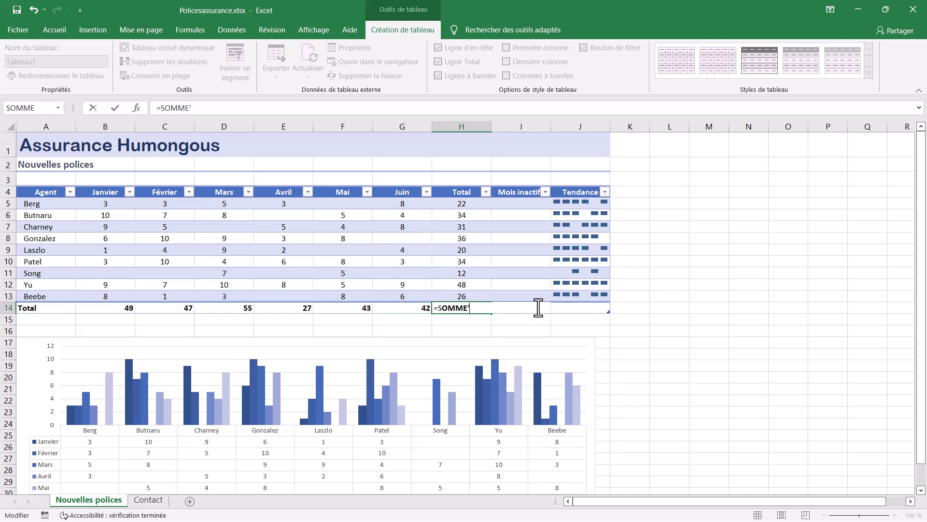
{"action": "type", "text": "("}
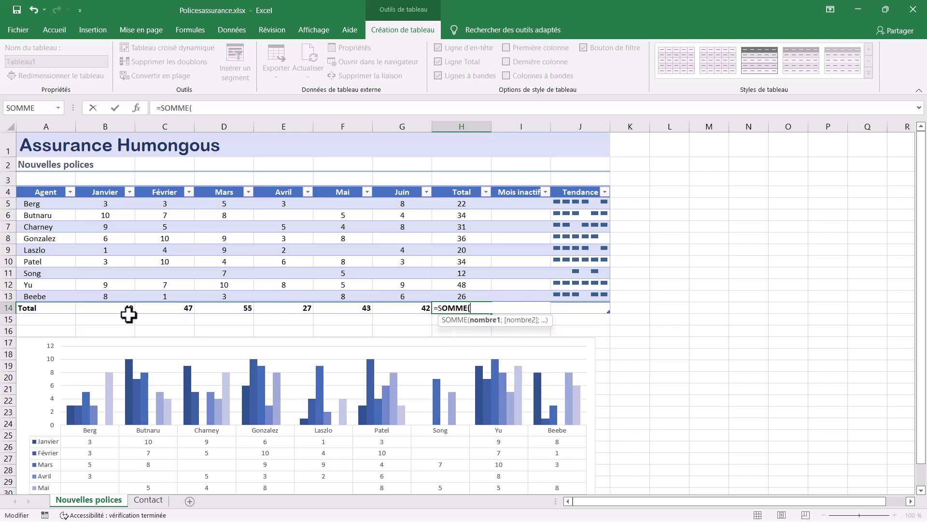
{"action": "left_click_drag", "start_coordinate": [128, 309], "coordinate": [419, 310]}
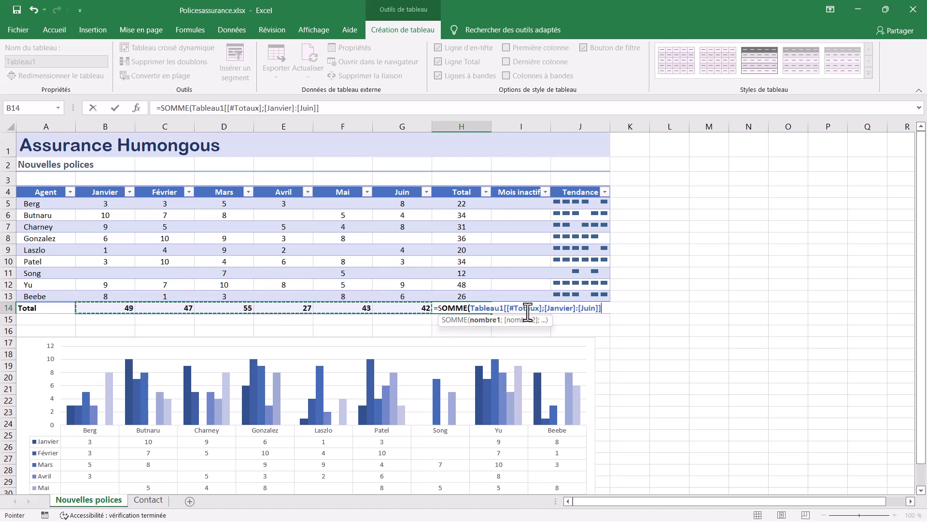
{"action": "key", "text": "Return"}
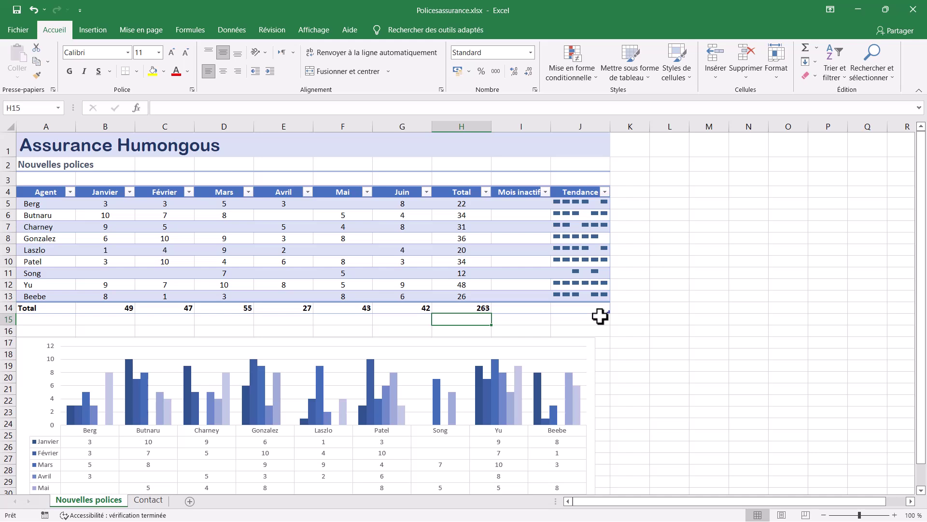
Enter =NB.VIDE over Berg's Janvier–Juin cells in I5, filling the column with blank-month counts.
{"action": "left_click", "coordinate": [526, 200]}
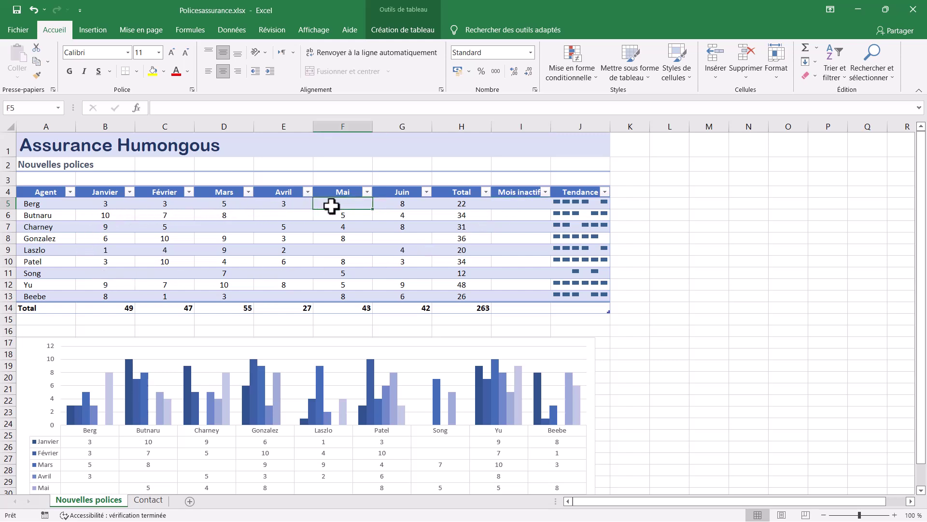
{"action": "double_click", "coordinate": [522, 202]}
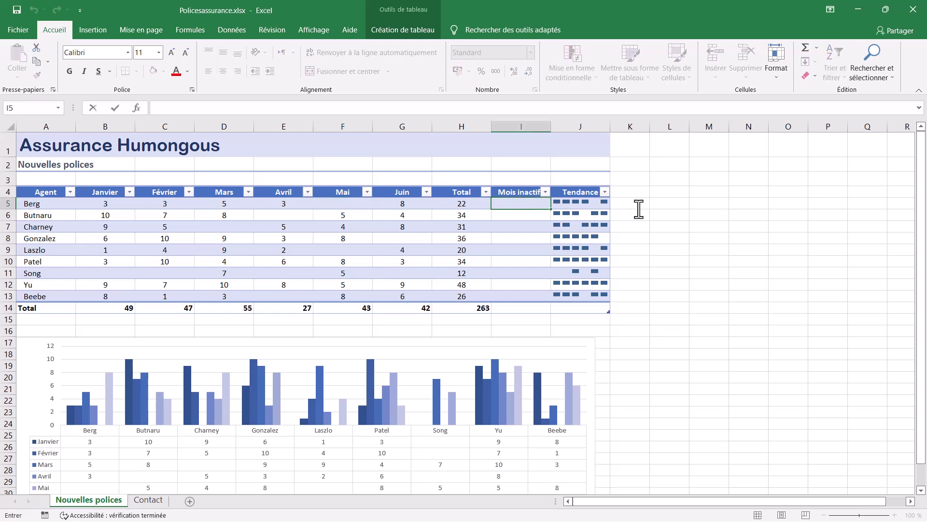
{"action": "type", "text": "=NB"}
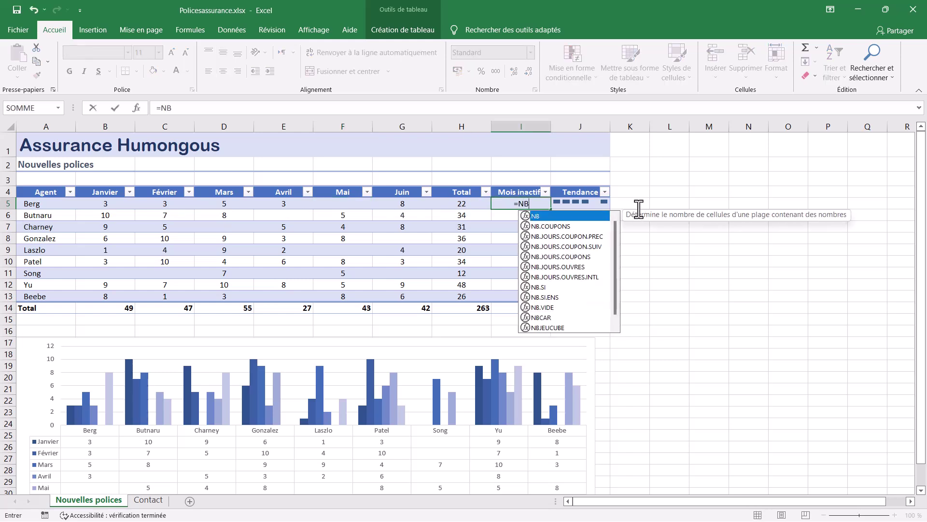
{"action": "type", "text": ".VIDE"}
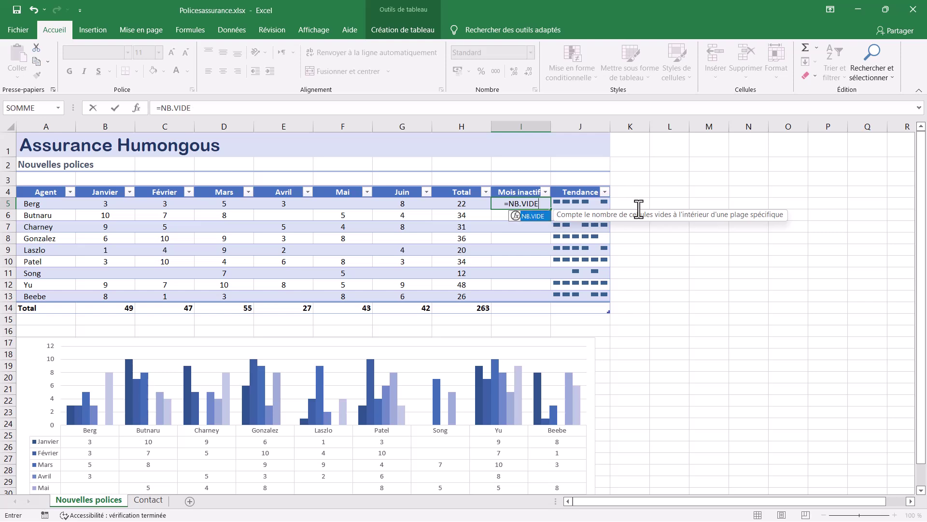
{"action": "type", "text": "("}
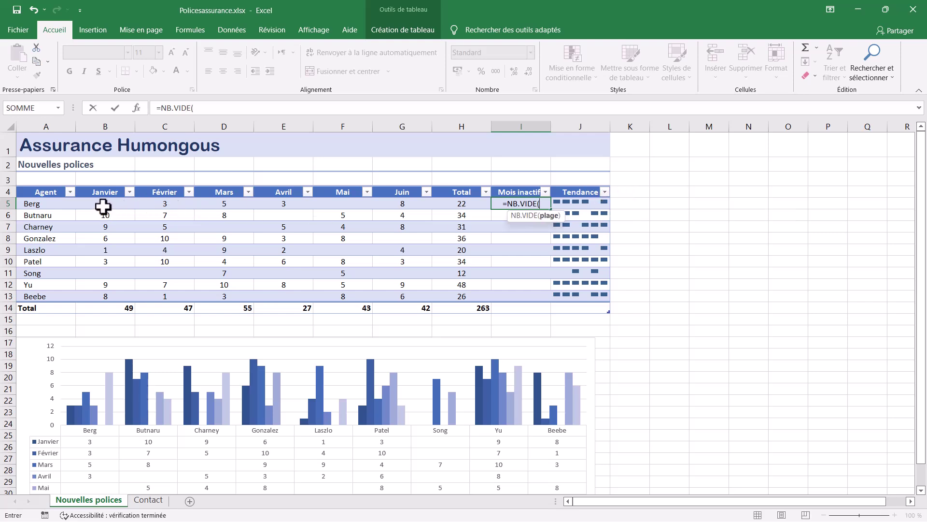
{"action": "left_click_drag", "start_coordinate": [106, 208], "coordinate": [397, 206]}
{"action": "type", "text": ")"}
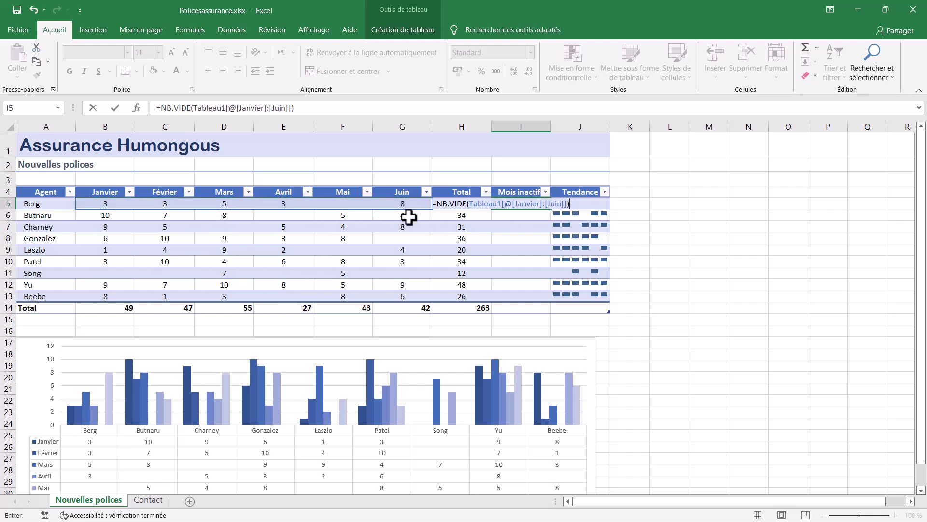
{"action": "key", "text": "Return"}
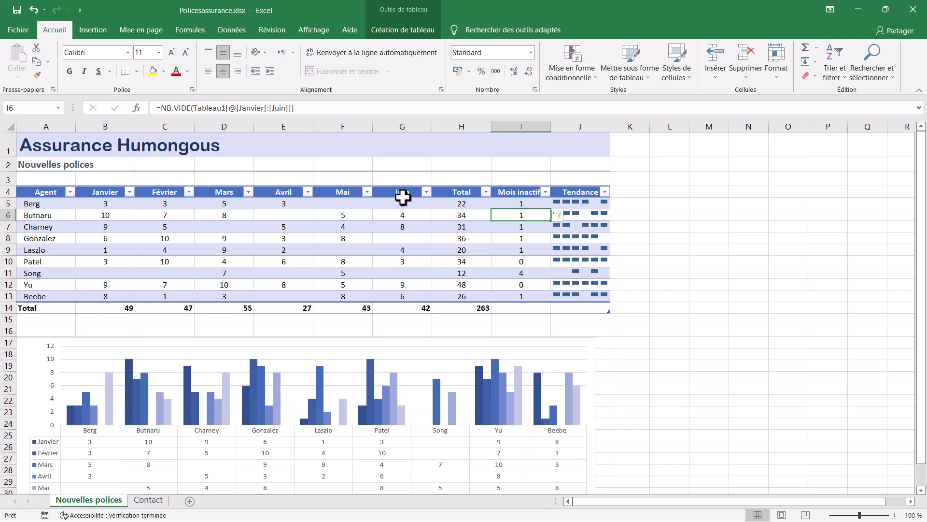
{"action": "left_click", "coordinate": [156, 497]}
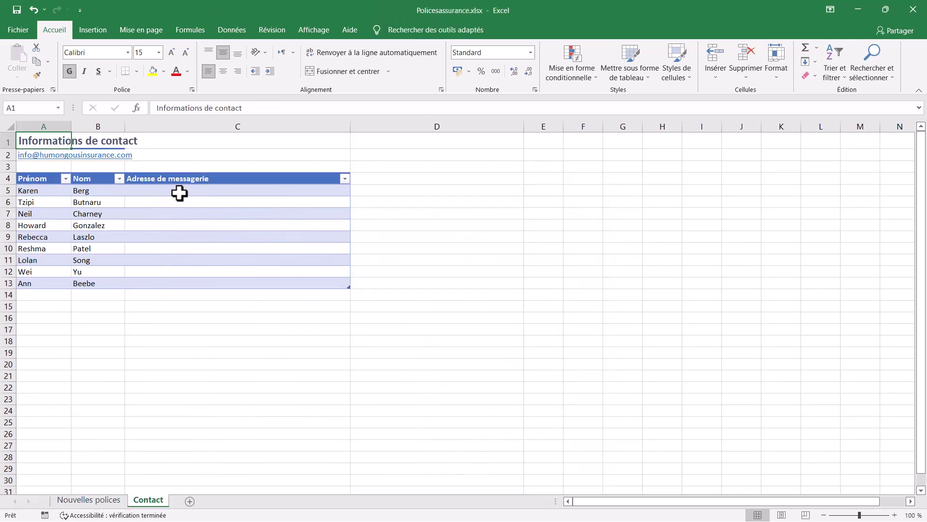
{"action": "left_click", "coordinate": [180, 193]}
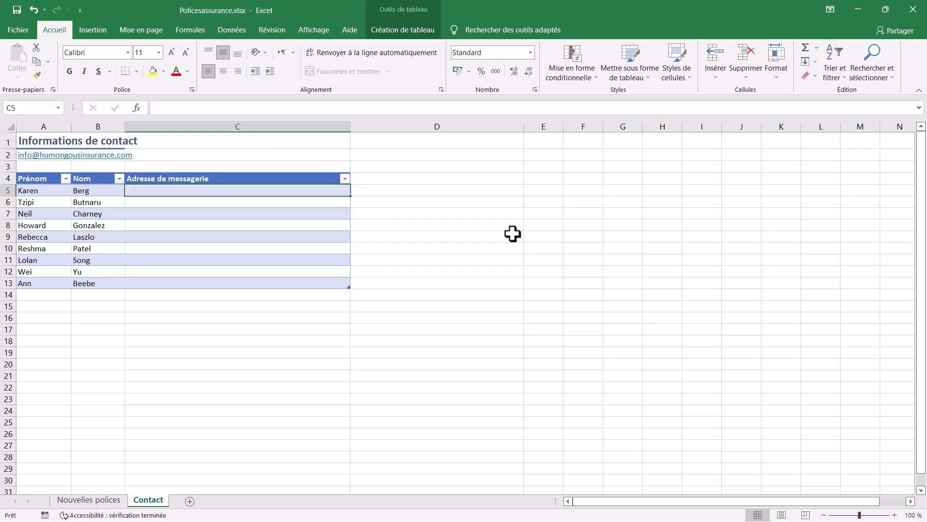
{"action": "type", "text": "="}
{"action": "type", "text": "CONC"}
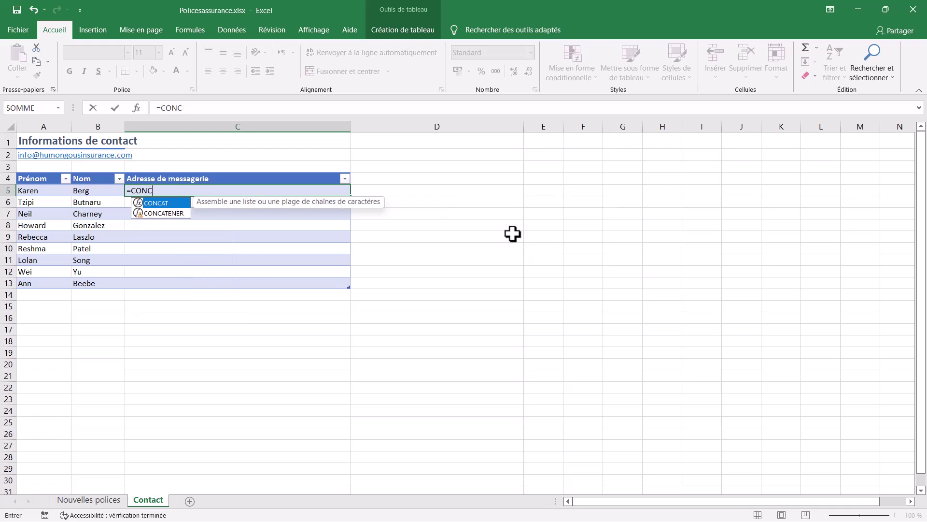
{"action": "type", "text": "AT("}
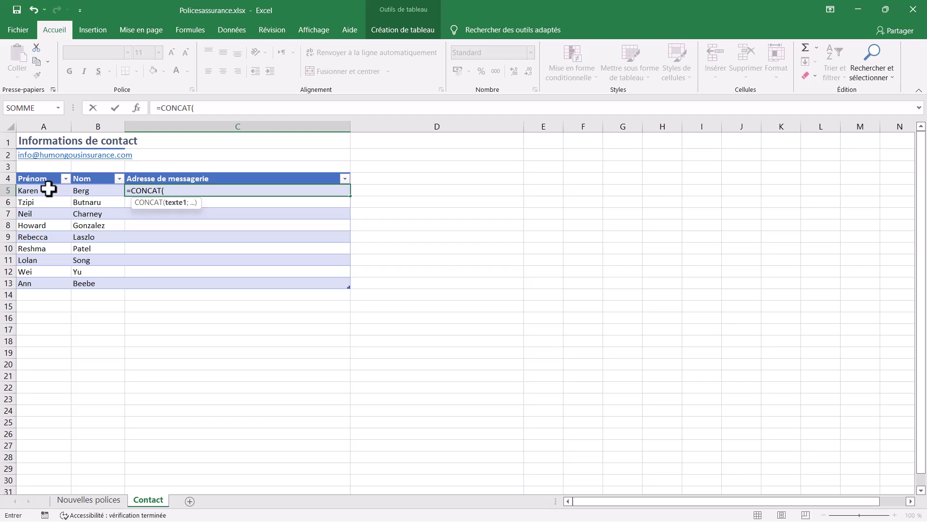
{"action": "left_click", "coordinate": [48, 189]}
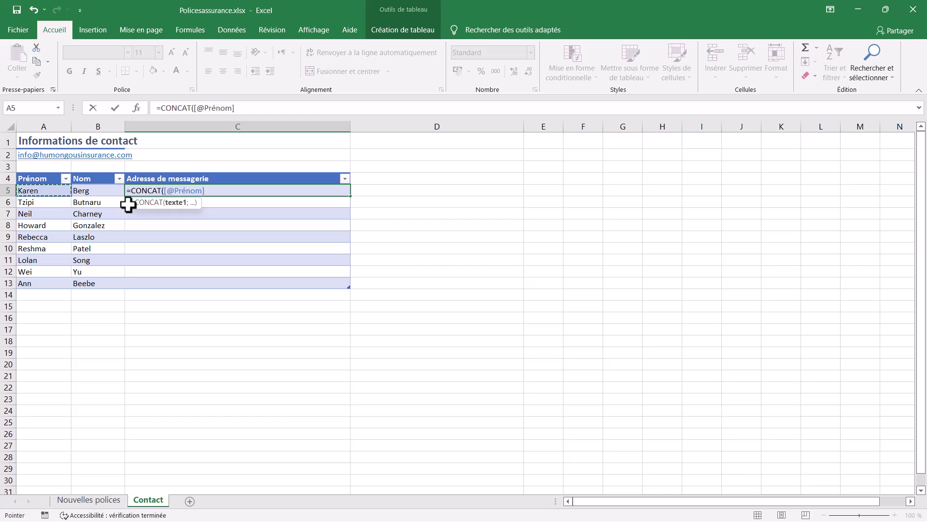
{"action": "type", "text": ";\""}
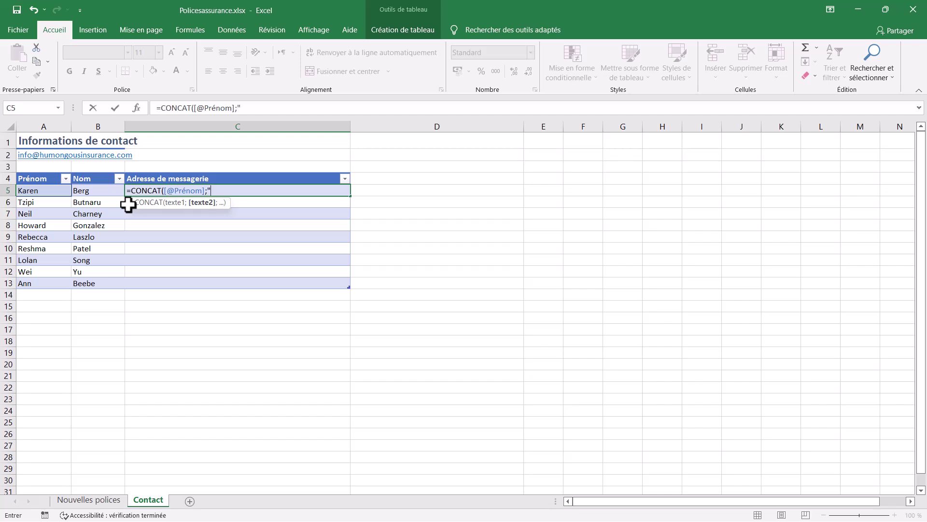
{"action": "type", "text": "@"}
{"action": "type", "text": "humon"}
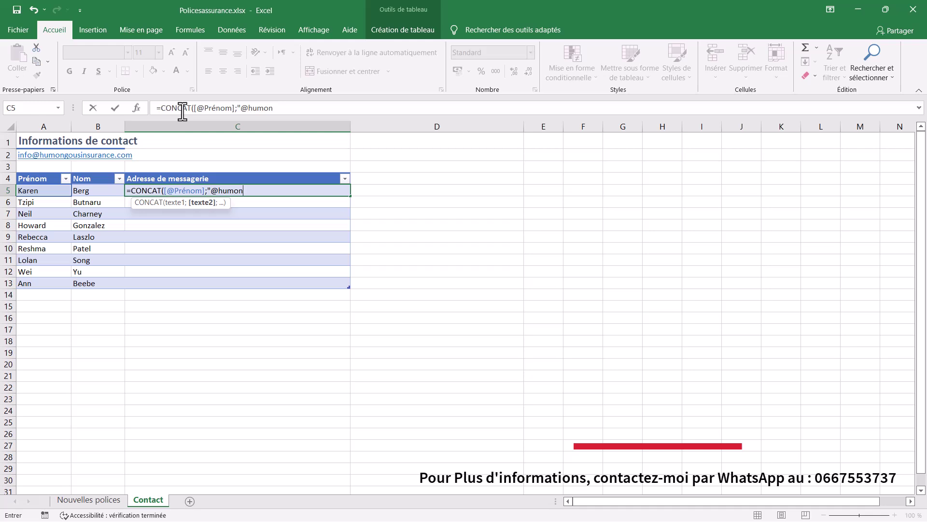
{"action": "type", "text": "gou"}
{"action": "type", "text": "s"}
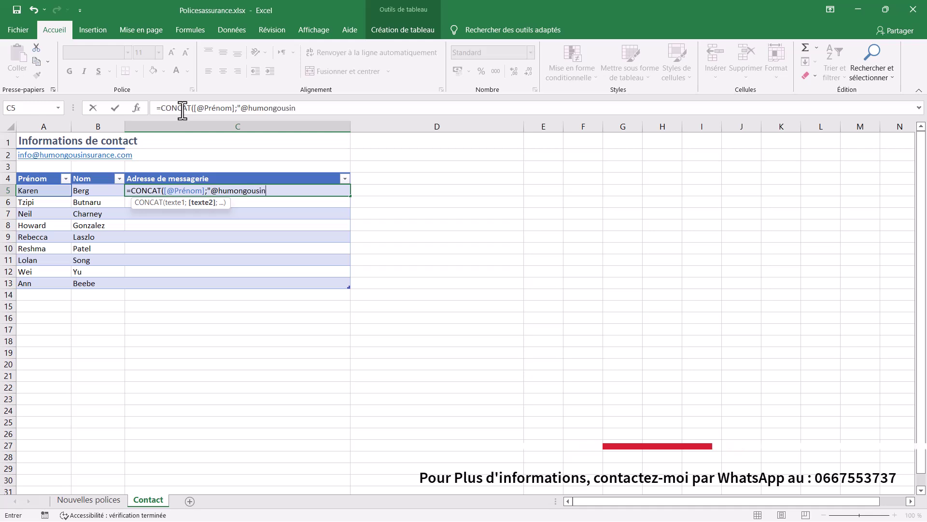
{"action": "type", "text": "in"}
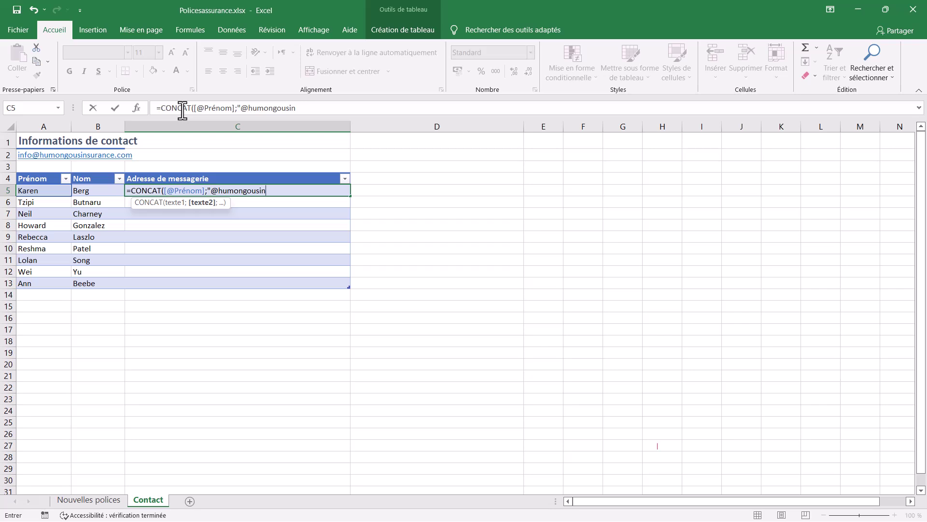
{"action": "type", "text": "sur"}
{"action": "type", "text": "ance"}
{"action": "type", "text": ".com"}
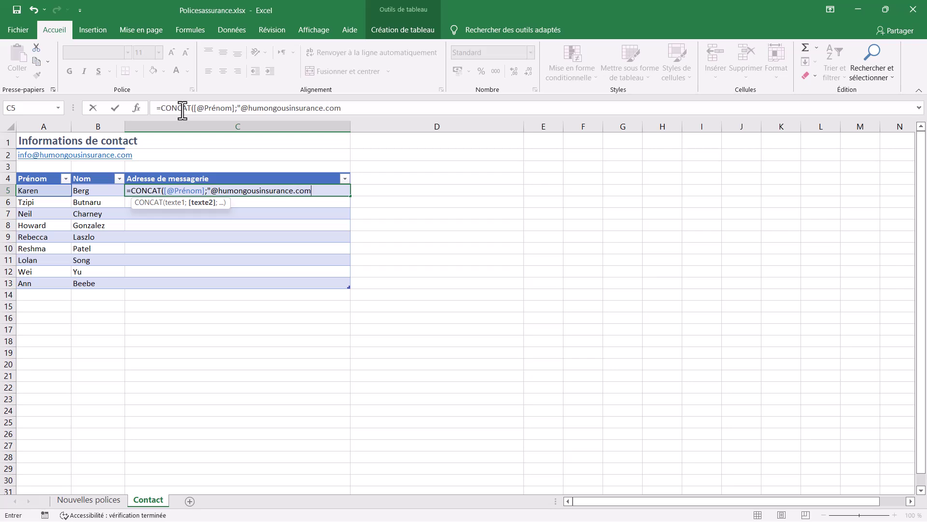
{"action": "type", "text": "\")"}
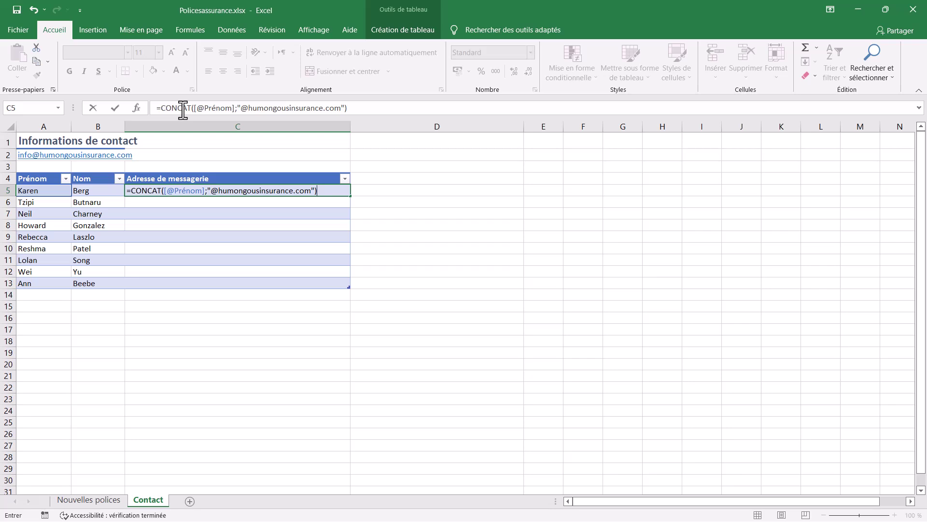
{"action": "key", "text": "Return"}
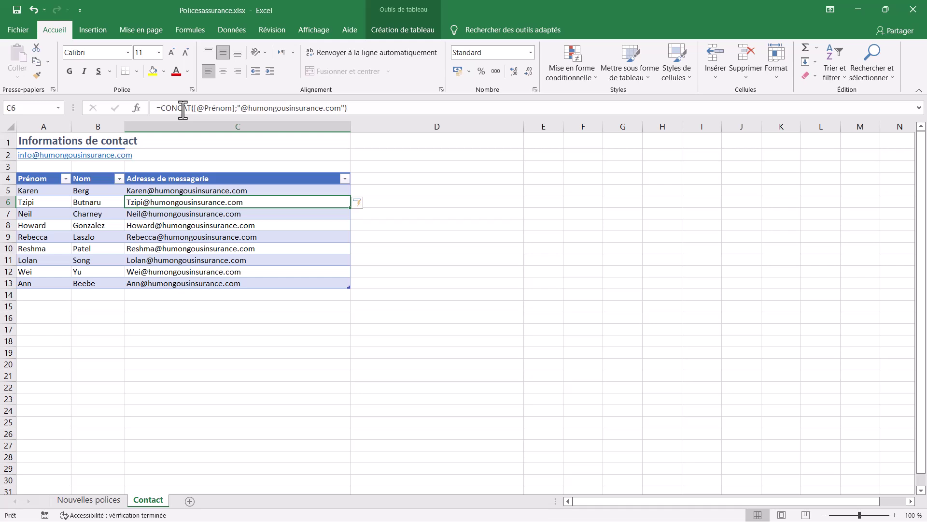
Apply Quick Layout 3 to the Nouvelles polices agent chart, then close the workbook window.
{"action": "left_click", "coordinate": [100, 501]}
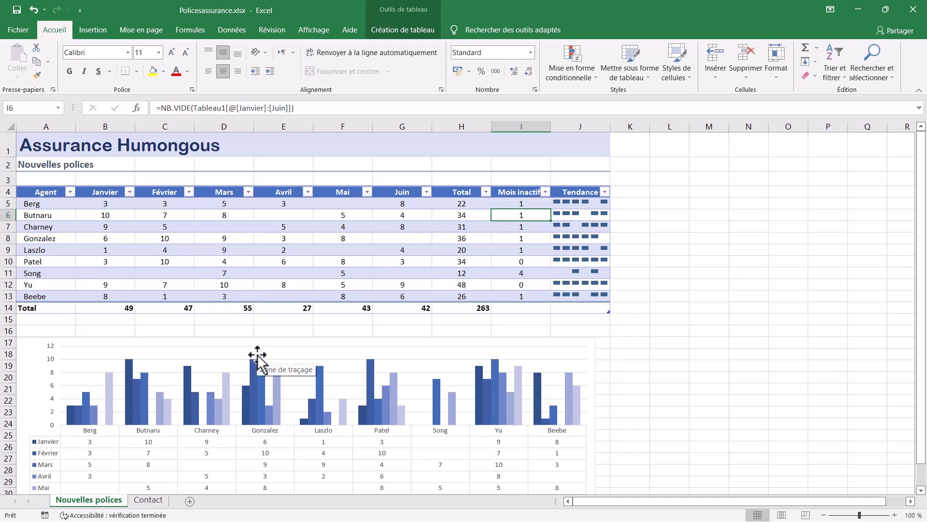
{"action": "left_click", "coordinate": [103, 347]}
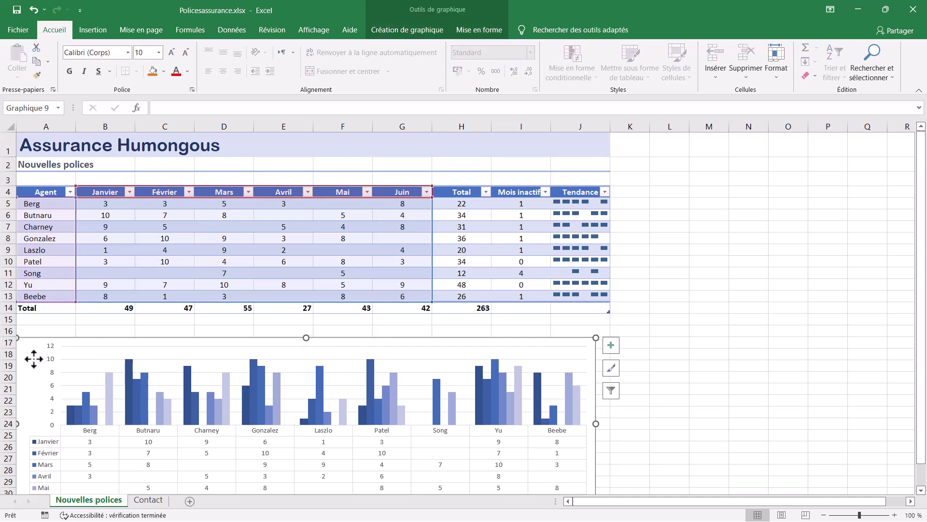
{"action": "left_click", "coordinate": [413, 31]}
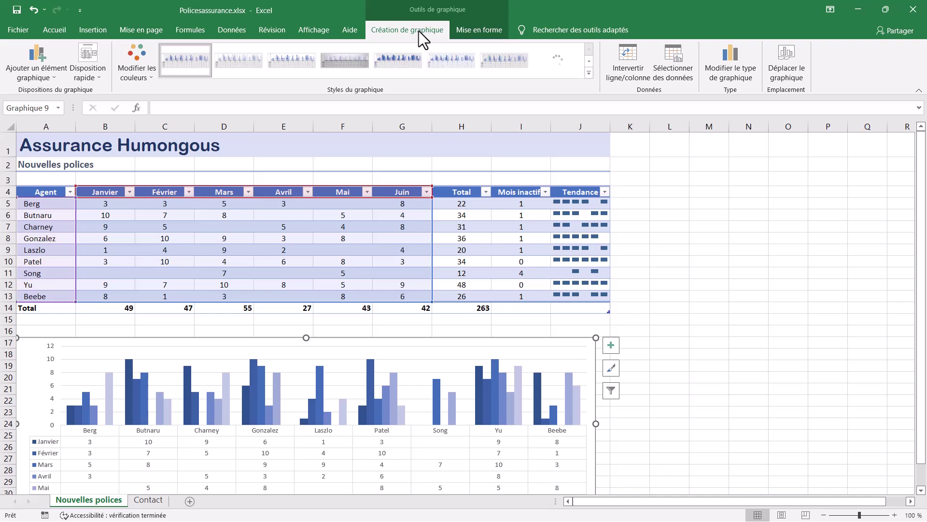
{"action": "left_click", "coordinate": [84, 79]}
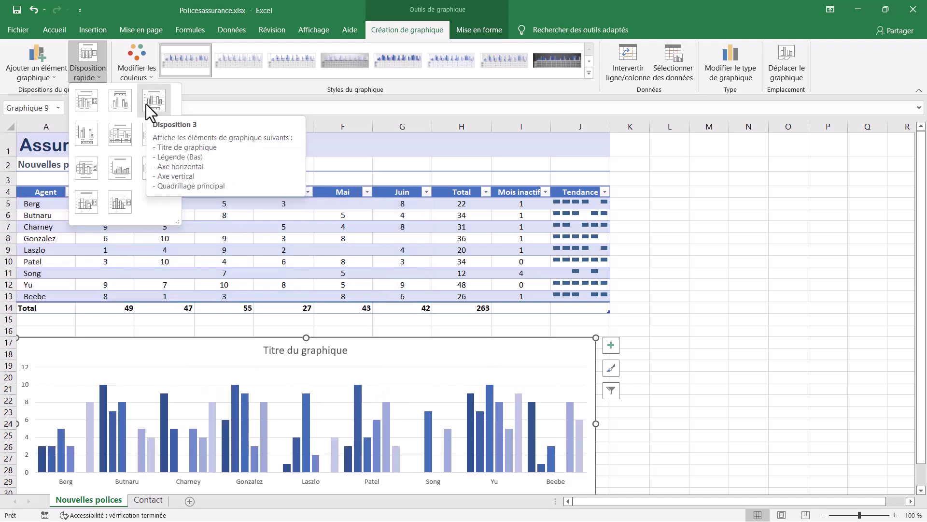
{"action": "left_click", "coordinate": [146, 103]}
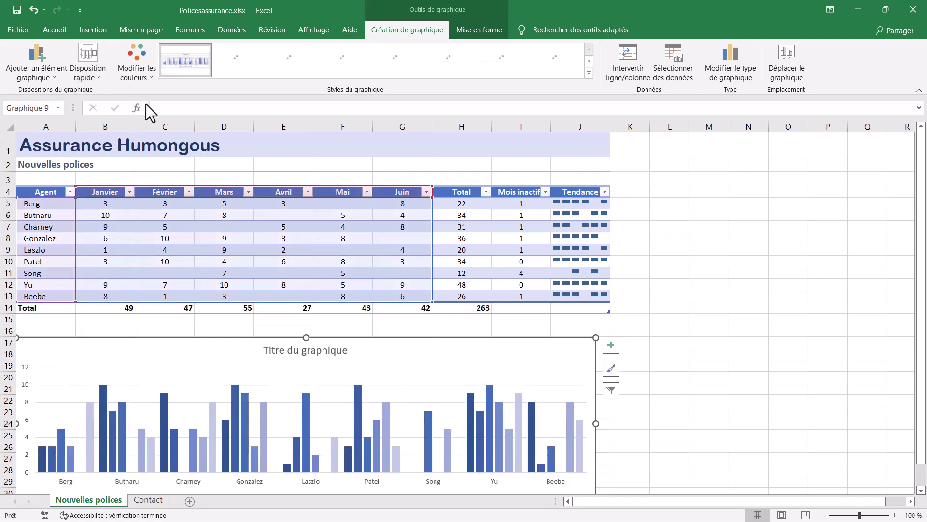
{"action": "scroll", "coordinate": [246, 245], "scroll_direction": "down", "scroll_amount": 2}
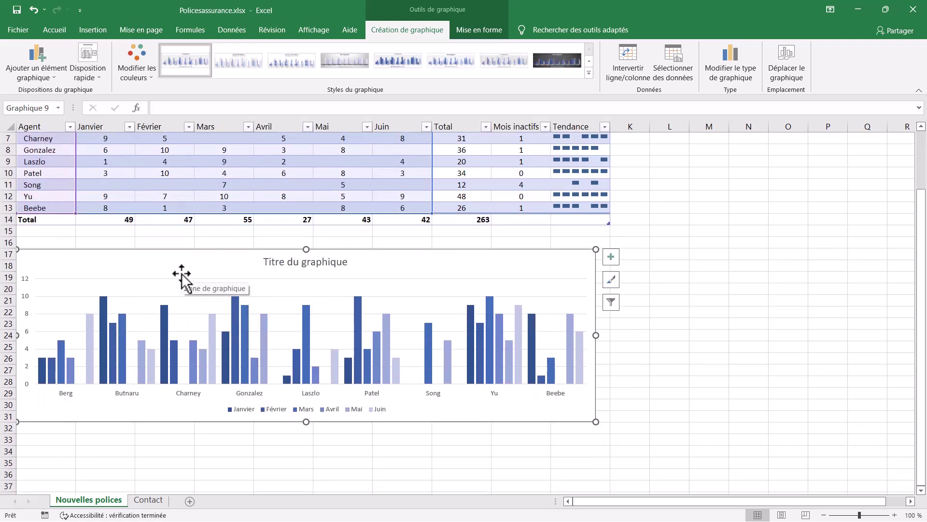
{"action": "left_click", "coordinate": [913, 9]}
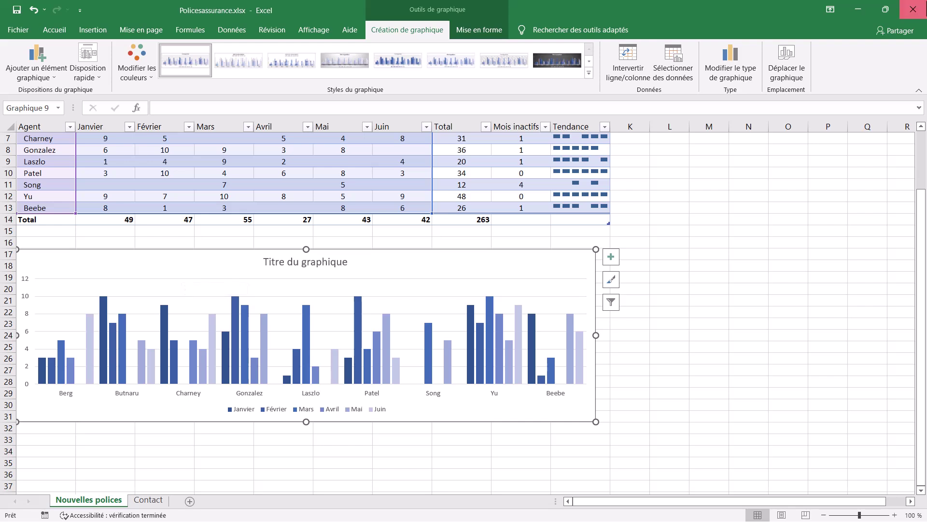
Close Policesassurance.xlsx without saving and open Horairedescours.xlsx.
{"action": "left_click", "coordinate": [481, 284]}
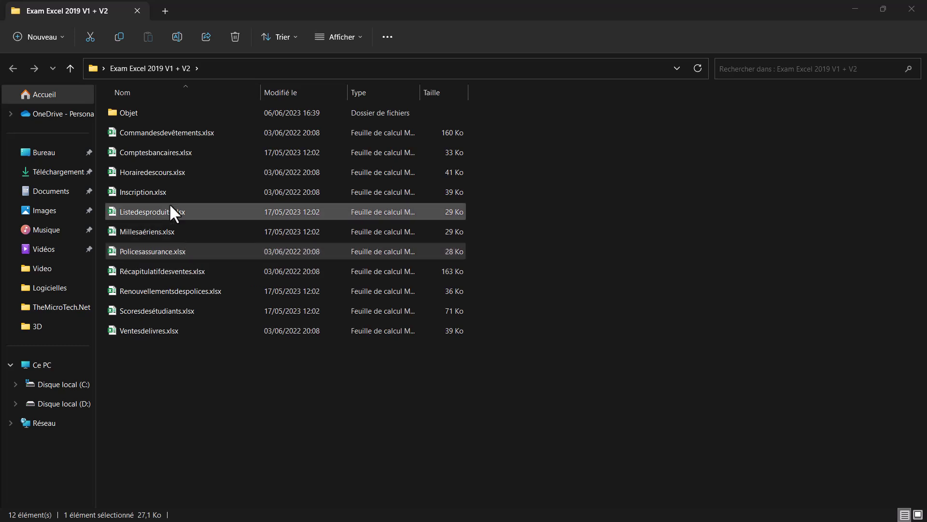
{"action": "left_click", "coordinate": [152, 174]}
{"action": "double_click", "coordinate": [152, 173]}
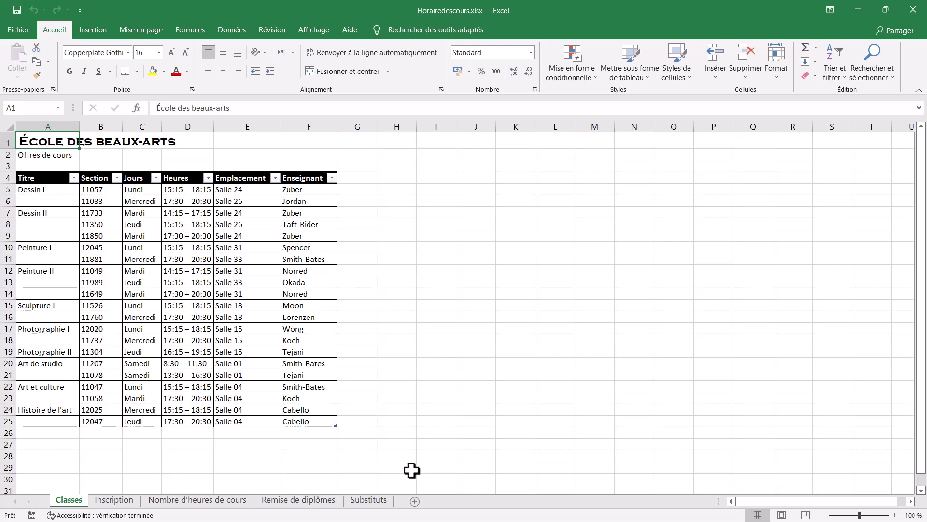
On the Substituts sheet, import Substituts.txt from Exam Excel 2019 V1 + V2 > Objet.
{"action": "left_click", "coordinate": [368, 500]}
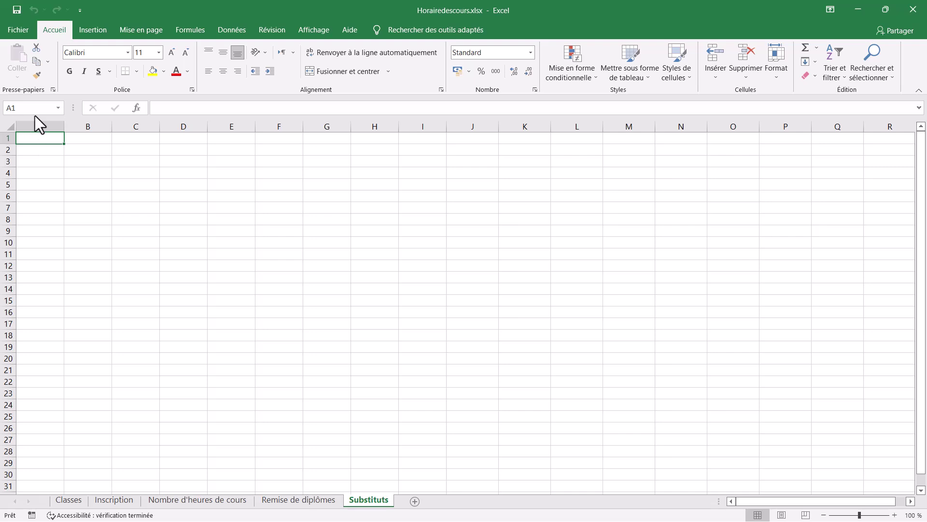
{"action": "left_click", "coordinate": [221, 31]}
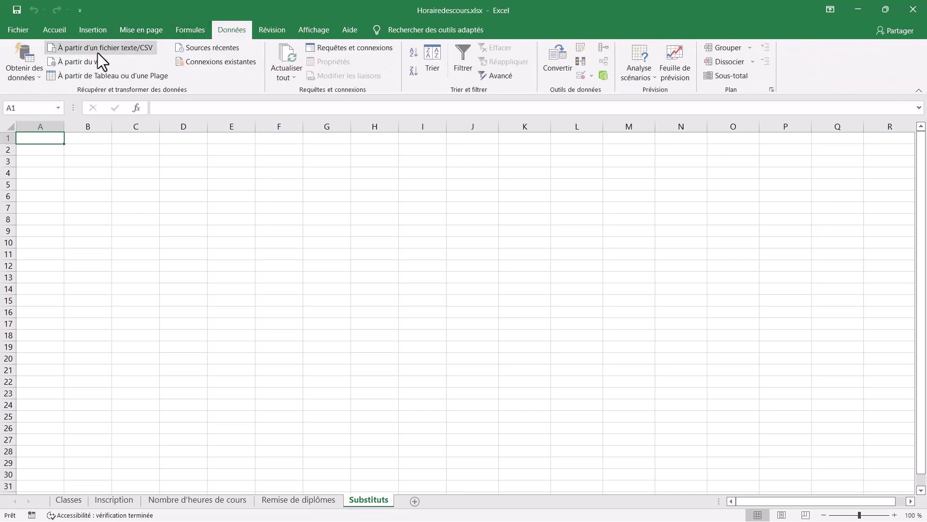
{"action": "left_click", "coordinate": [98, 51]}
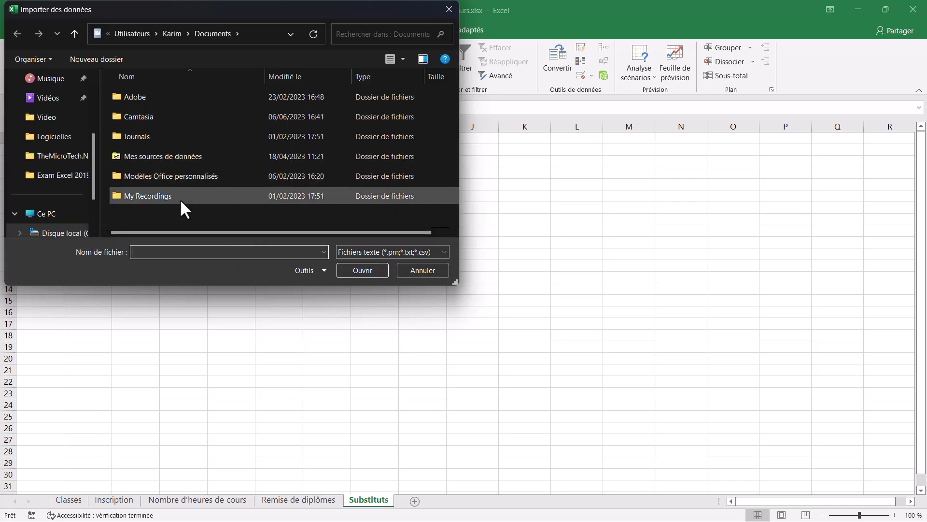
{"action": "left_click", "coordinate": [64, 177]}
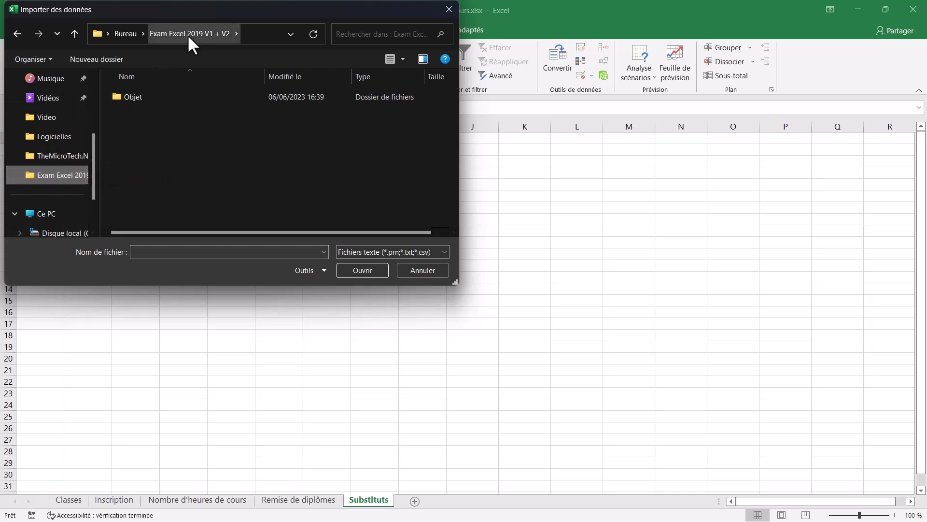
{"action": "double_click", "coordinate": [141, 95]}
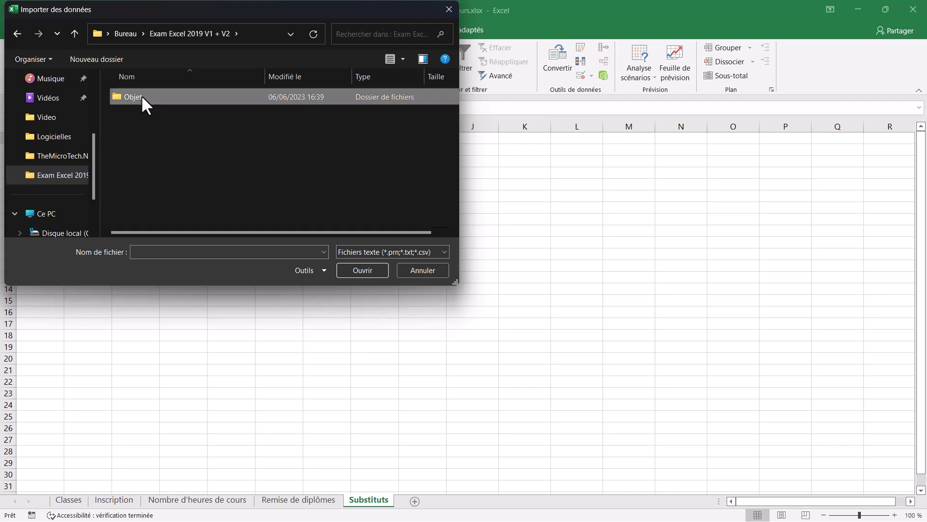
{"action": "left_click", "coordinate": [135, 103]}
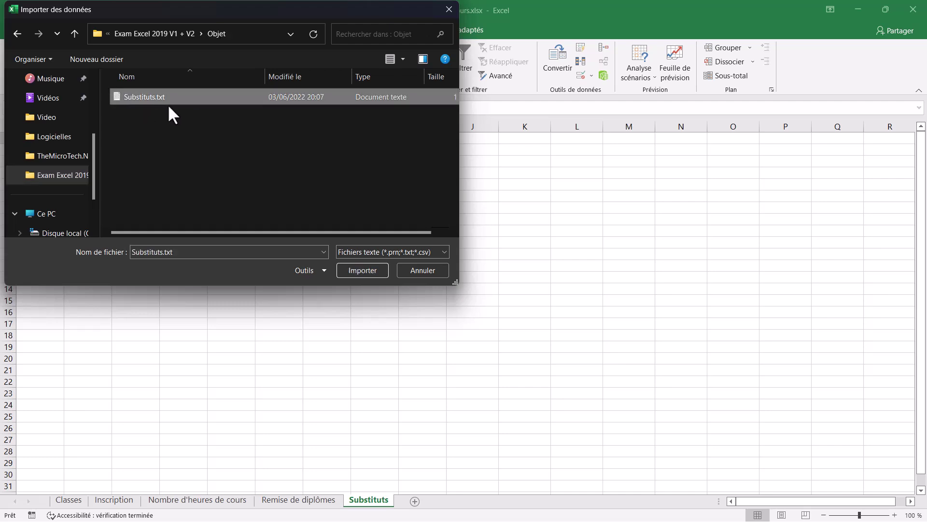
{"action": "left_click", "coordinate": [350, 271]}
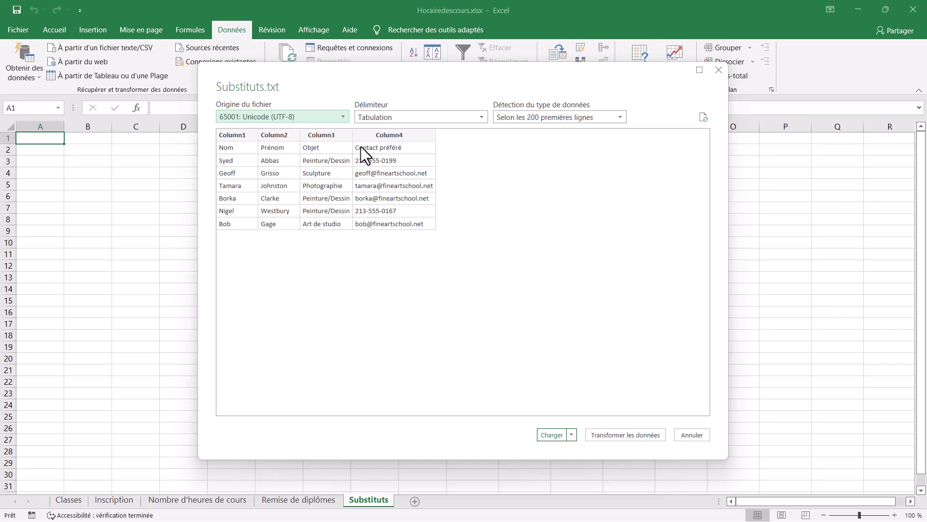
Load the Substituts data into Power Query and promote its first row to headers.
{"action": "left_click", "coordinate": [616, 436]}
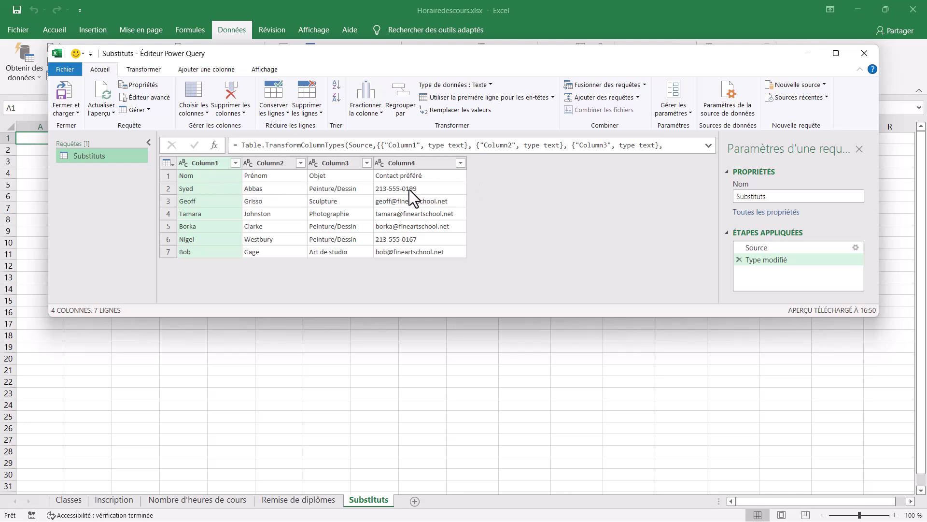
{"action": "left_click", "coordinate": [172, 162]}
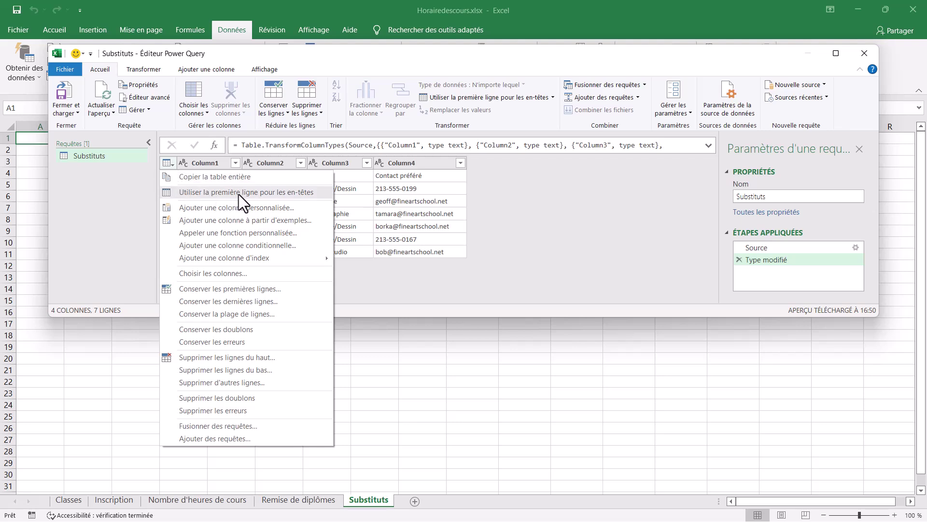
{"action": "left_click", "coordinate": [278, 192]}
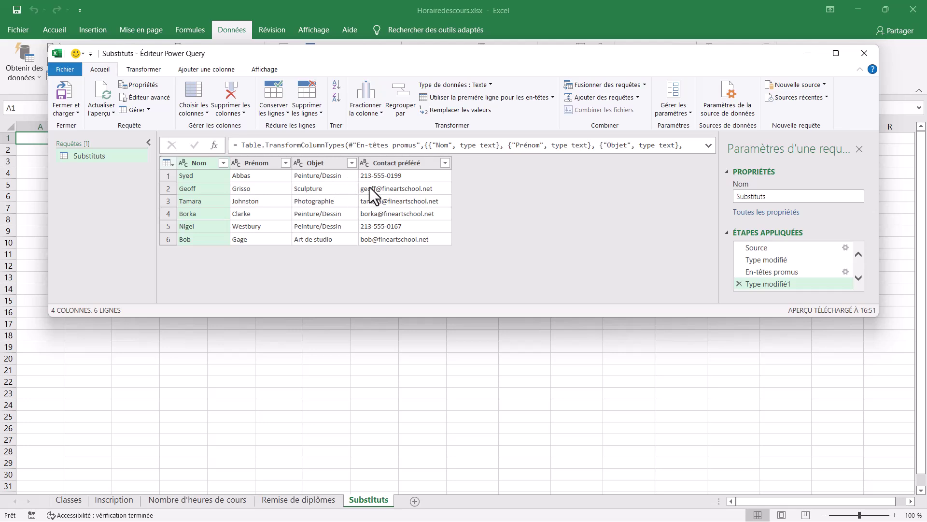
{"action": "left_click", "coordinate": [69, 111]}
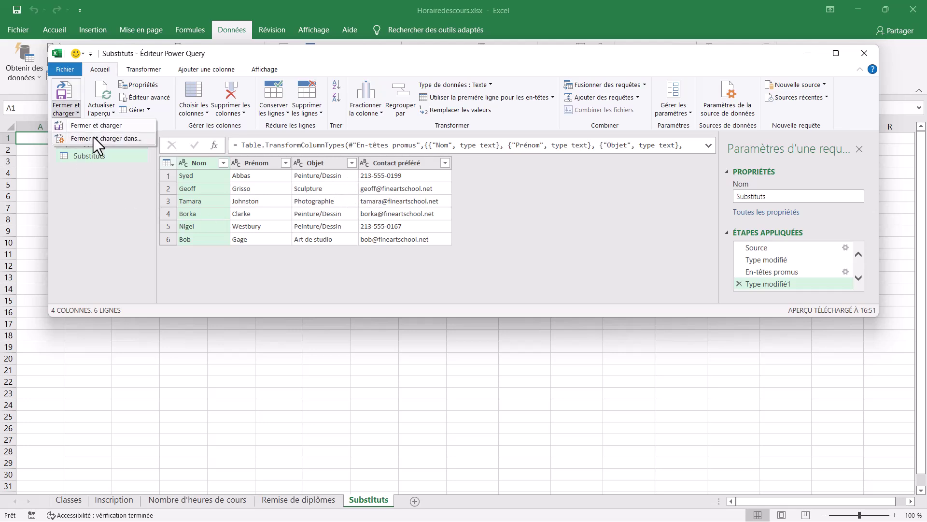
Load the Substituts query as a table at $A$1 of the existing sheet, then close the queries pane.
{"action": "left_click", "coordinate": [133, 140]}
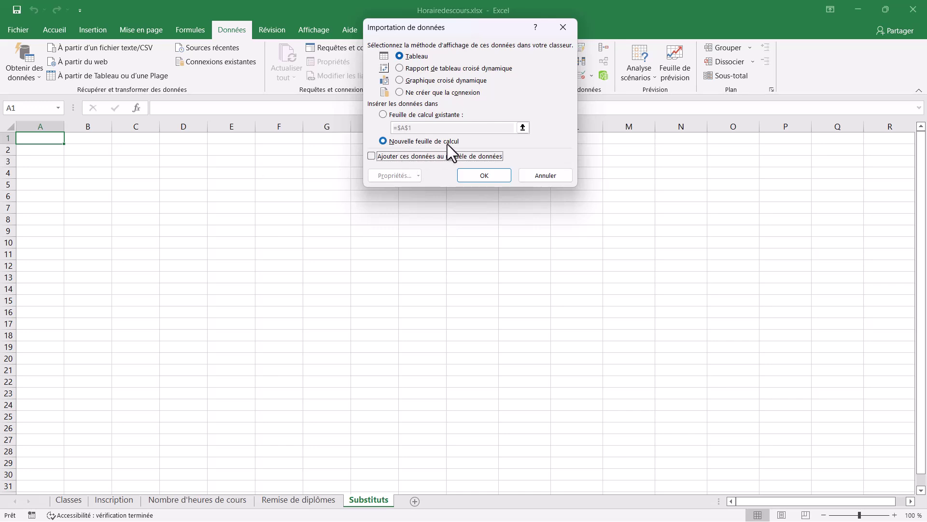
{"action": "left_click", "coordinate": [401, 115]}
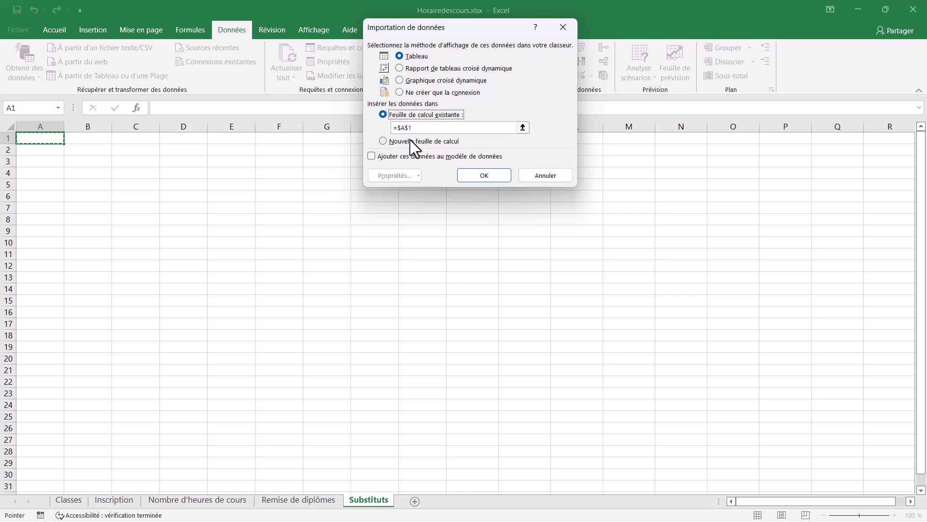
{"action": "left_click", "coordinate": [484, 176]}
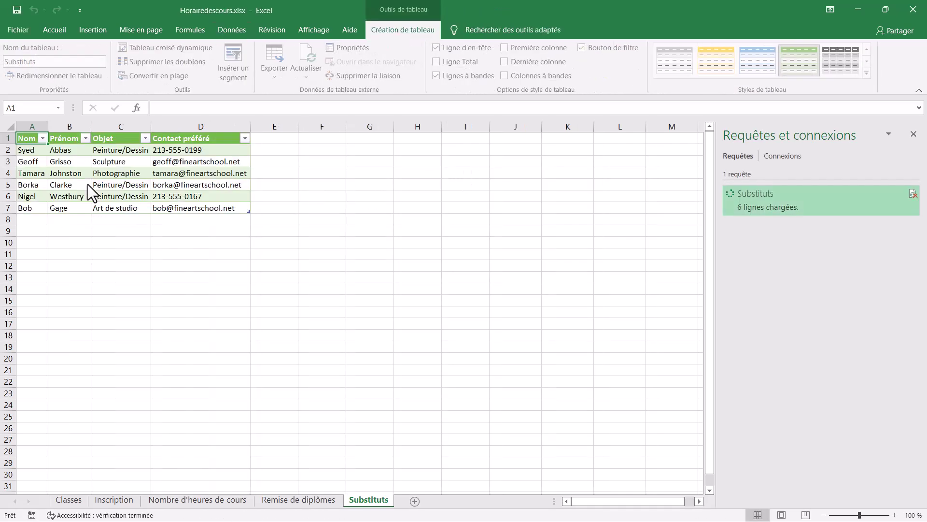
{"action": "left_click", "coordinate": [913, 136]}
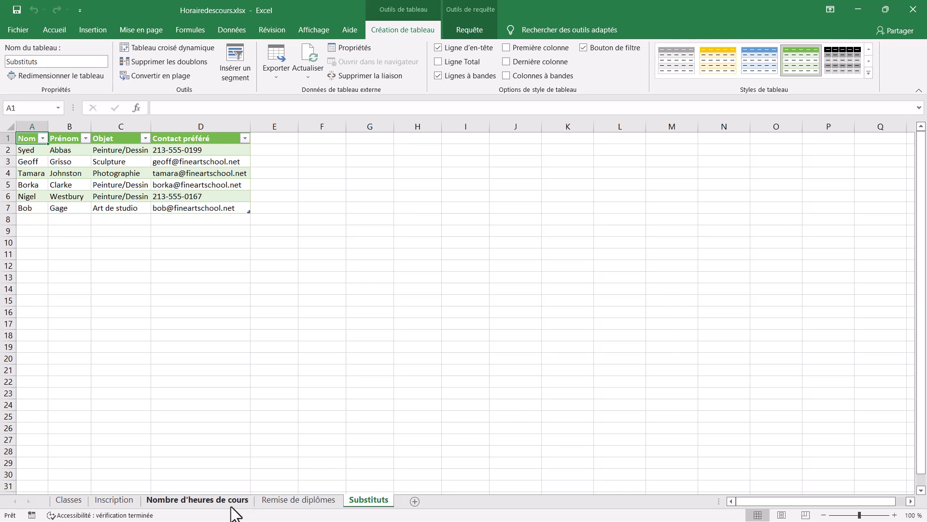
Set columns B to G of Nombre d'heures de cours to width 12, then go to Inscription.
{"action": "left_click", "coordinate": [193, 500]}
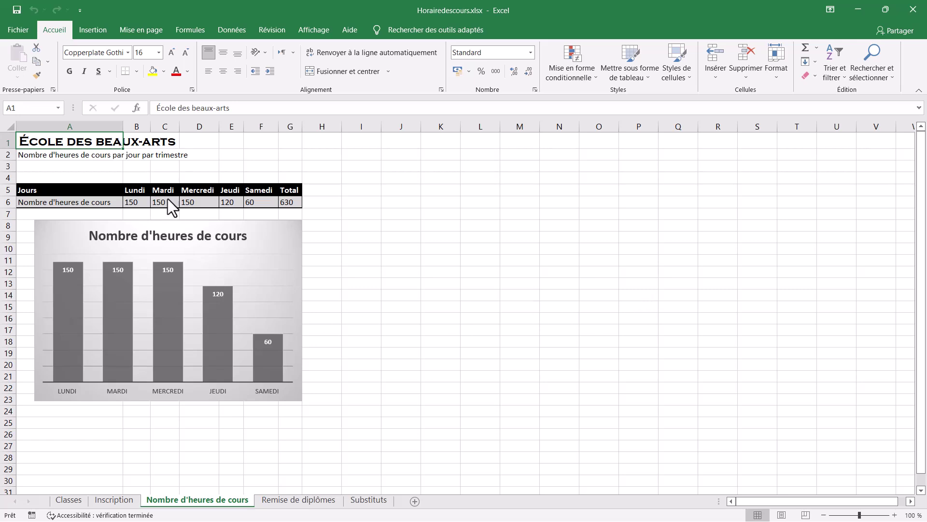
{"action": "left_click", "coordinate": [140, 132]}
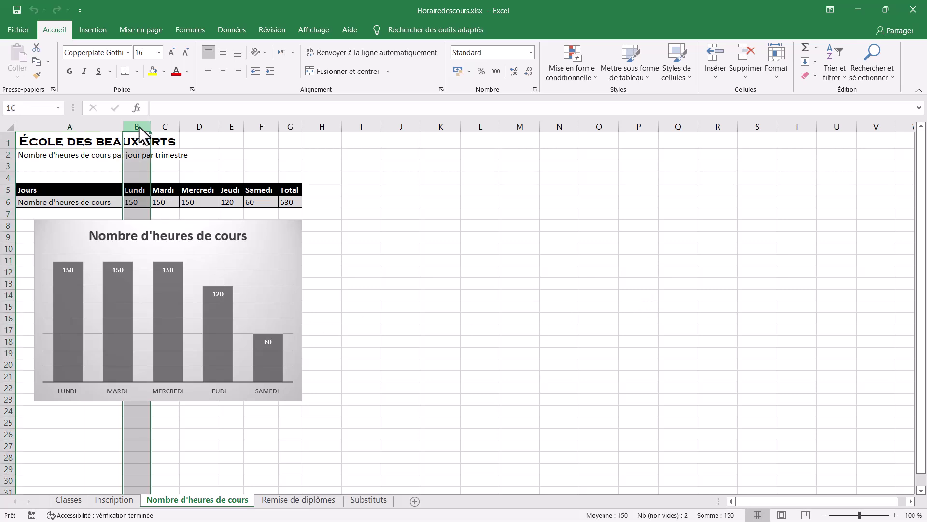
{"action": "left_click_drag", "start_coordinate": [139, 128], "coordinate": [285, 130]}
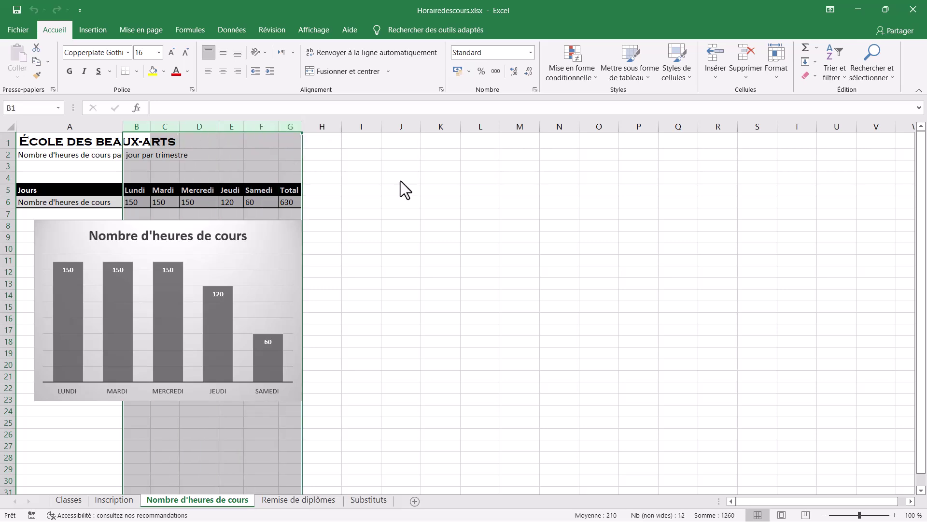
{"action": "left_click", "coordinate": [777, 77]}
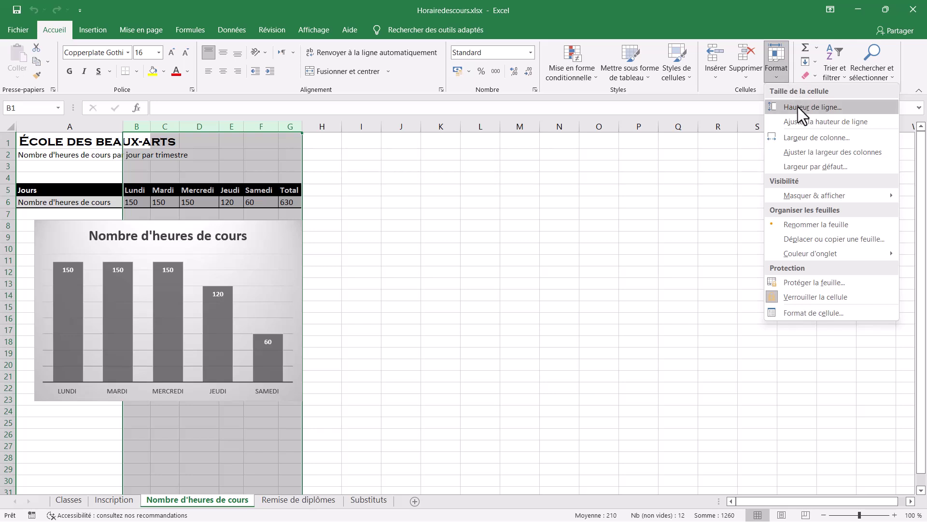
{"action": "left_click", "coordinate": [802, 140]}
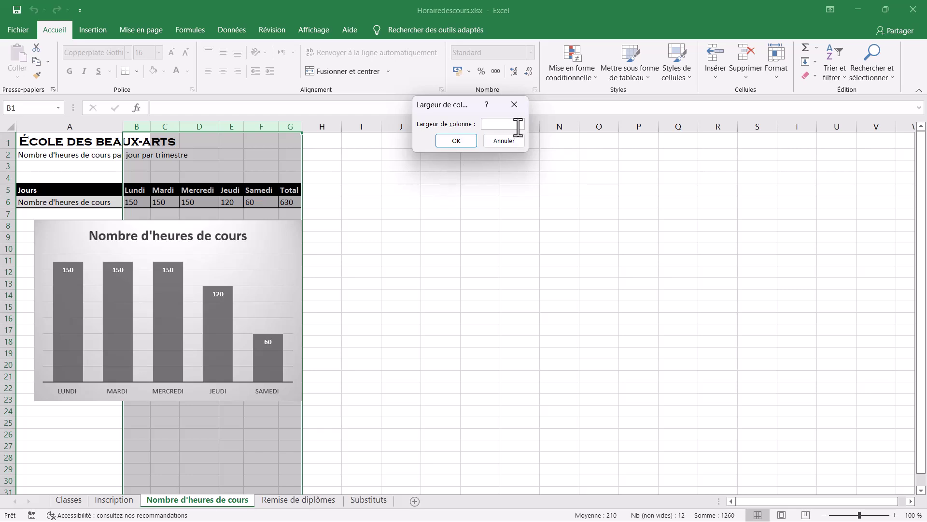
{"action": "type", "text": "12"}
{"action": "left_click", "coordinate": [454, 144]}
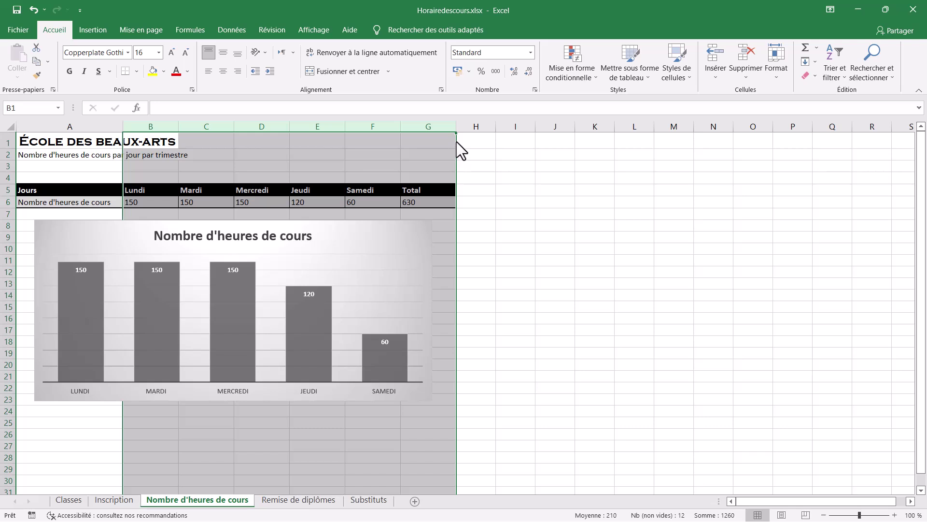
{"action": "left_click", "coordinate": [114, 501]}
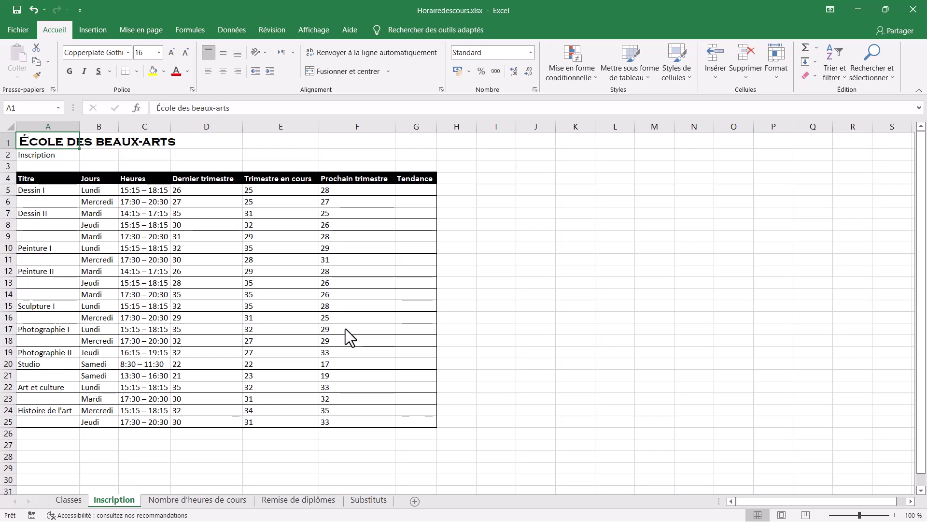
Add line sparklines in Tendance G5:G25 using the data range D5:F25.
{"action": "left_click_drag", "start_coordinate": [414, 190], "coordinate": [413, 418]}
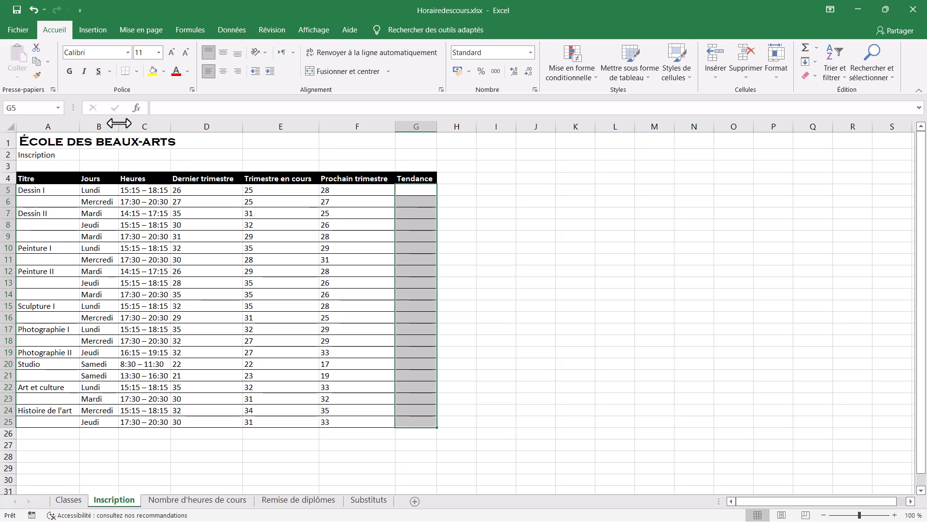
{"action": "left_click", "coordinate": [100, 33]}
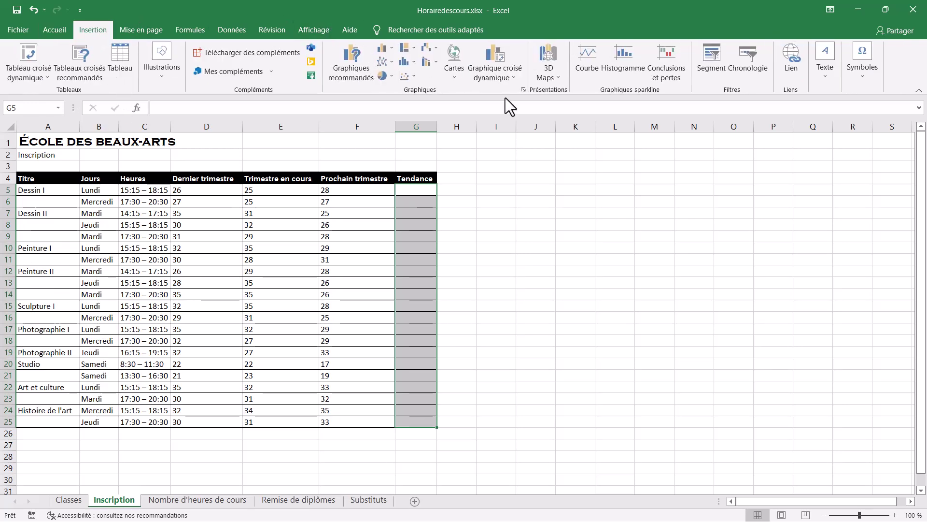
{"action": "left_click", "coordinate": [622, 51]}
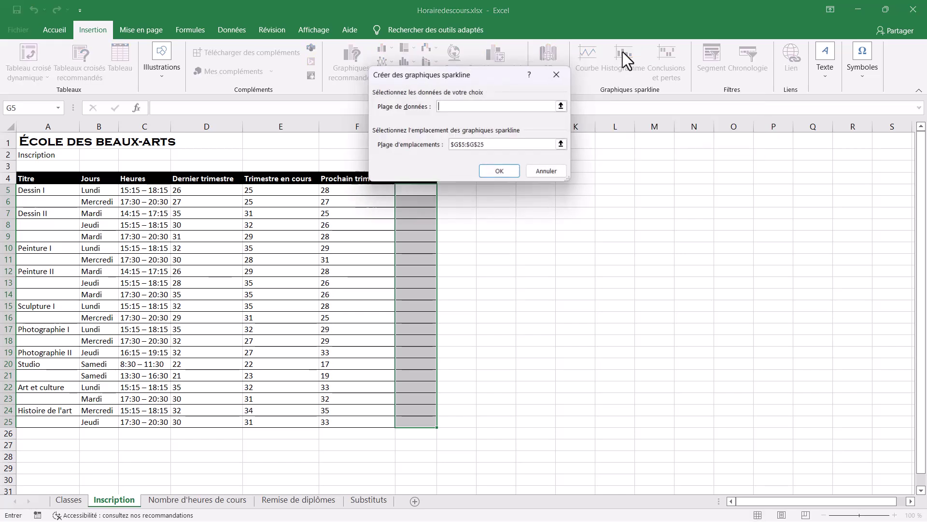
{"action": "left_click", "coordinate": [563, 106]}
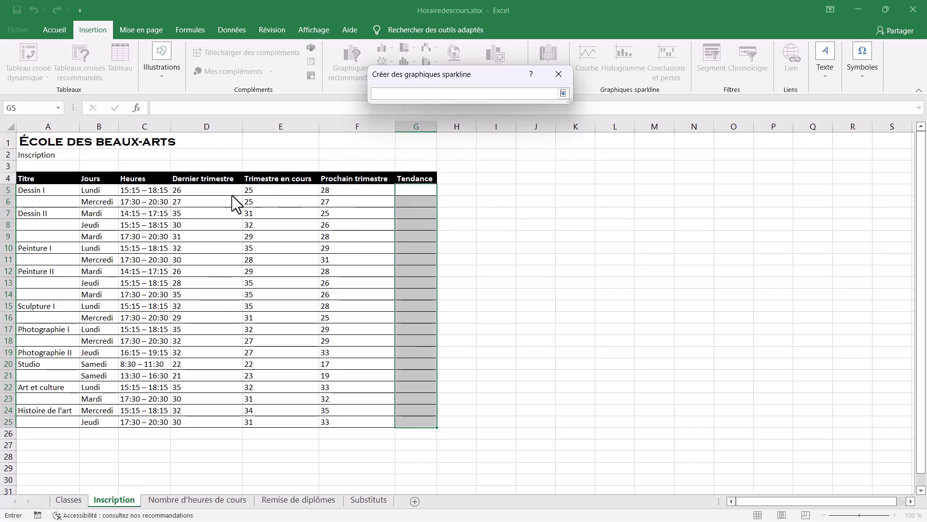
{"action": "left_click", "coordinate": [202, 192]}
{"action": "mouse_move", "coordinate": [203, 191]}
{"action": "left_mouse_down"}
{"action": "mouse_move", "coordinate": [279, 192]}
{"action": "mouse_move", "coordinate": [335, 323]}
{"action": "left_mouse_up"}
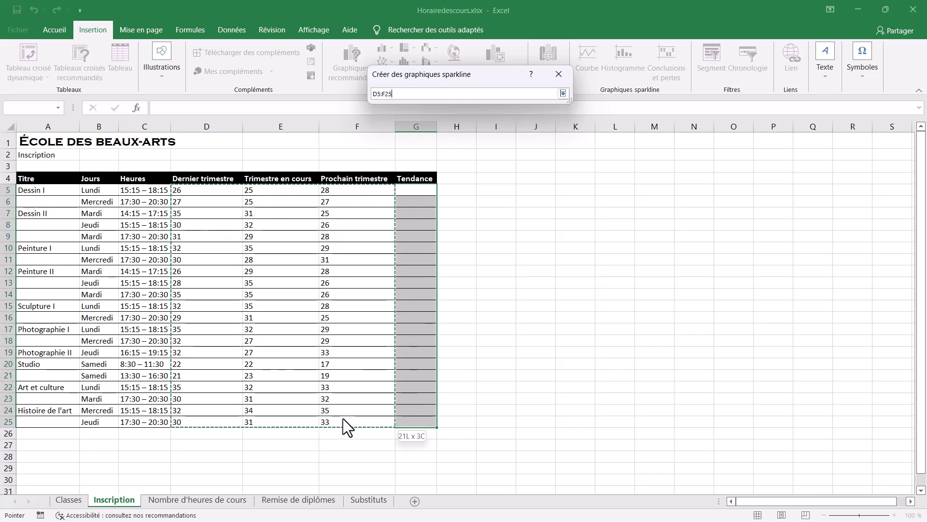
{"action": "left_click_drag", "start_coordinate": [334, 323], "coordinate": [343, 418]}
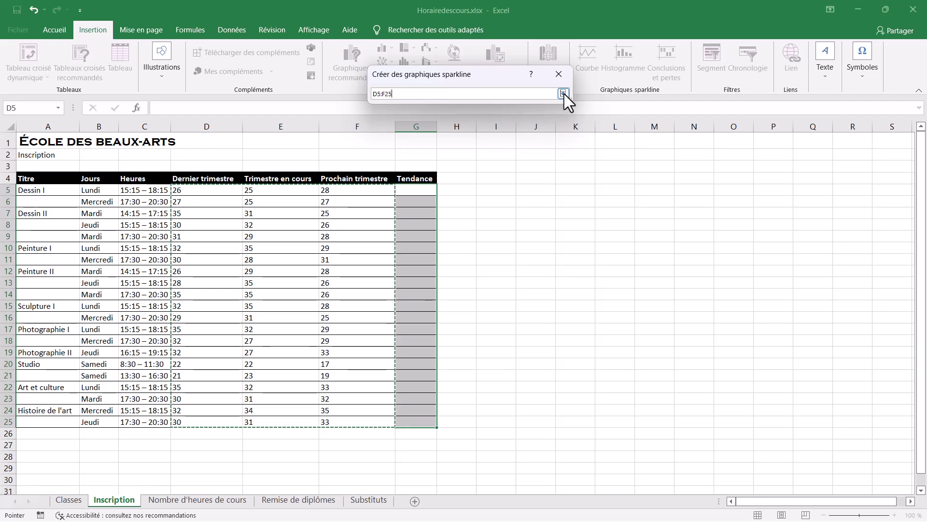
{"action": "left_click", "coordinate": [563, 93]}
{"action": "left_click", "coordinate": [501, 174]}
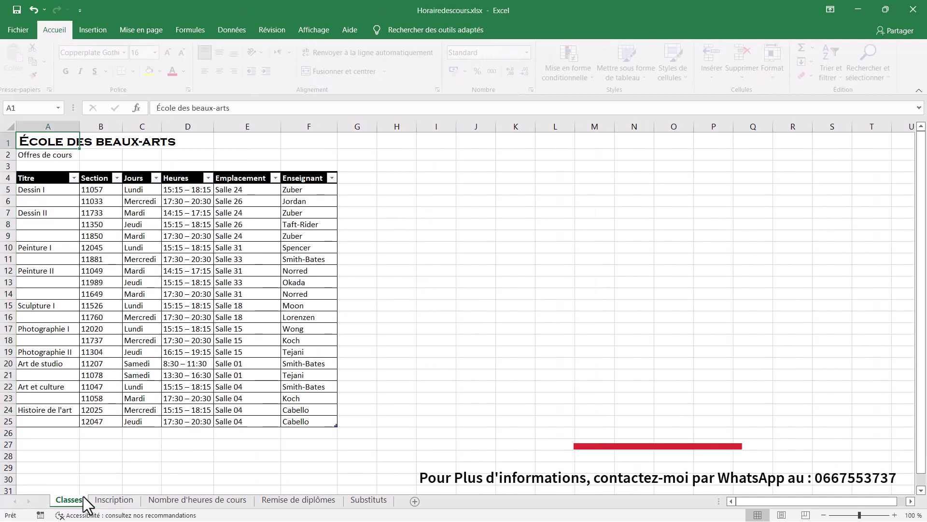
Convert the Classes course table to a normal range, confirming with Oui.
{"action": "left_click", "coordinate": [70, 499]}
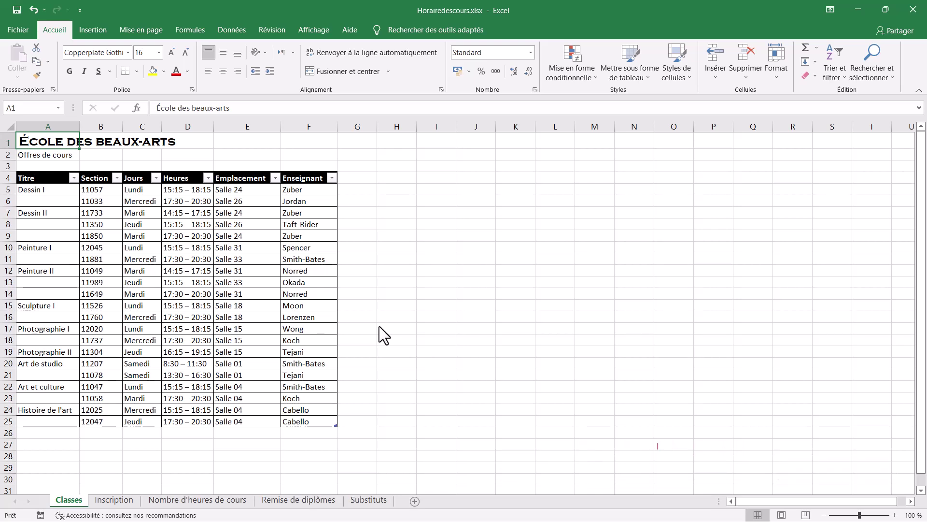
{"action": "left_click", "coordinate": [116, 226]}
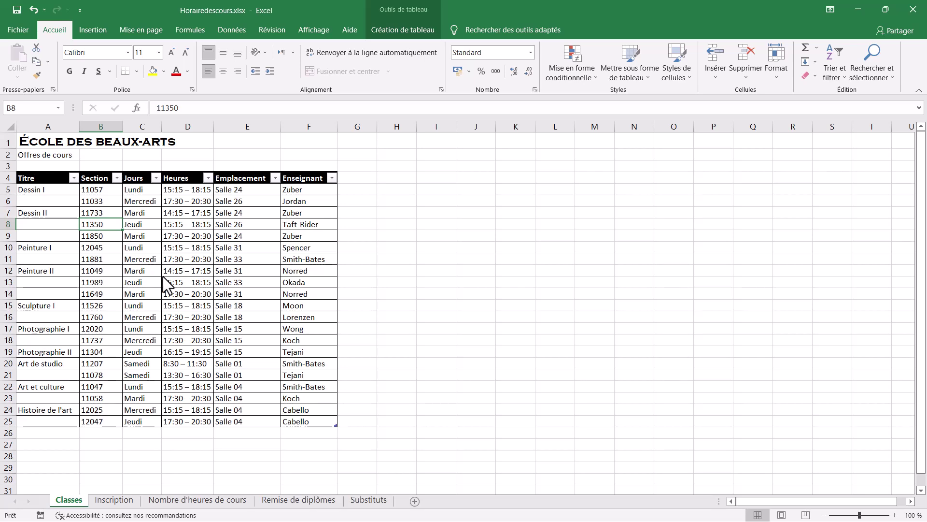
{"action": "left_click", "coordinate": [169, 225]}
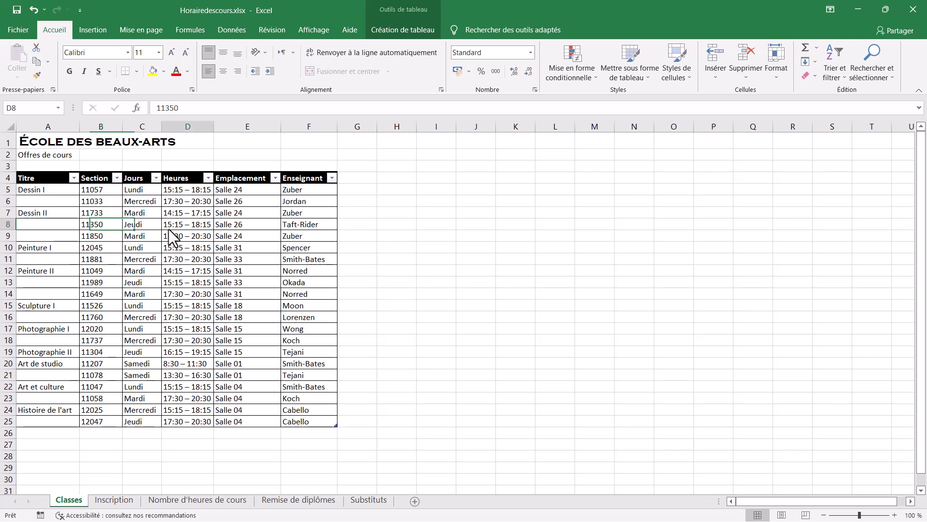
{"action": "left_click", "coordinate": [390, 10]}
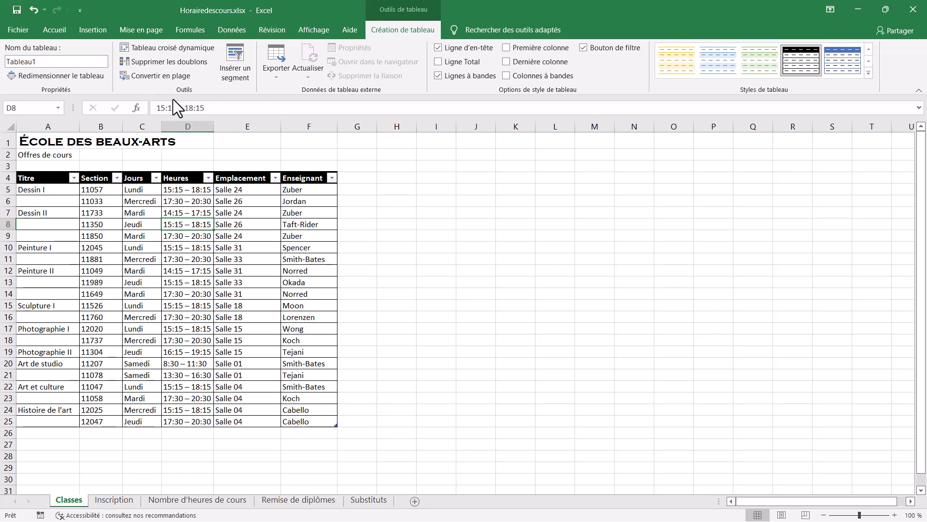
{"action": "left_click", "coordinate": [166, 79]}
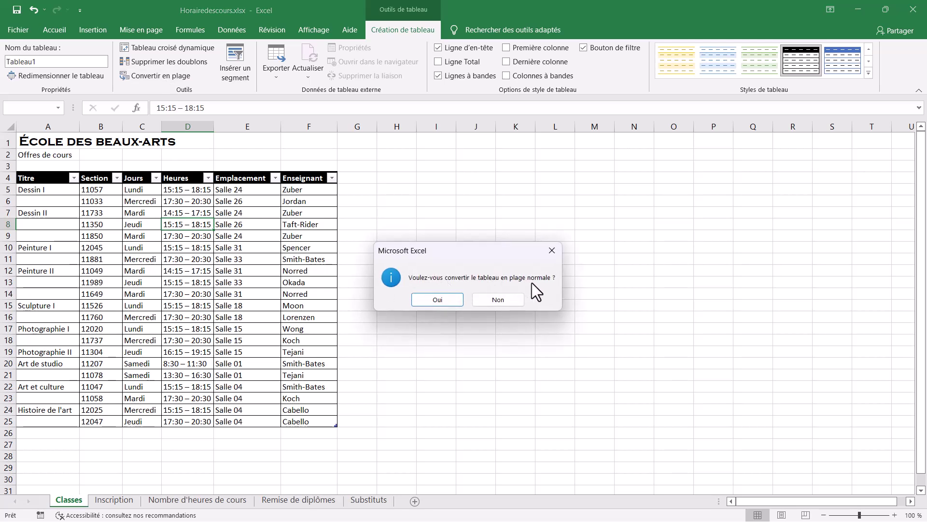
{"action": "left_click", "coordinate": [445, 305]}
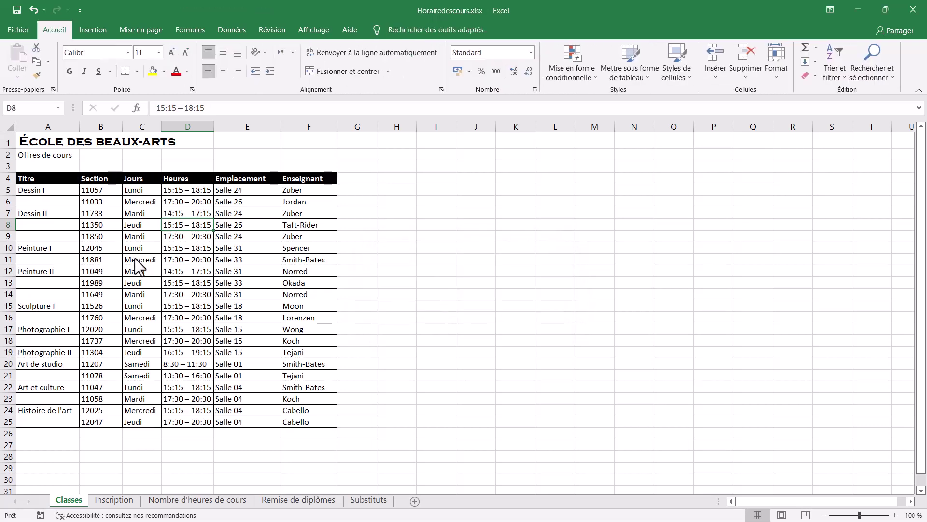
Check several cells of the converted range to verify the result.
{"action": "left_click", "coordinate": [96, 223]}
{"action": "left_click", "coordinate": [209, 235]}
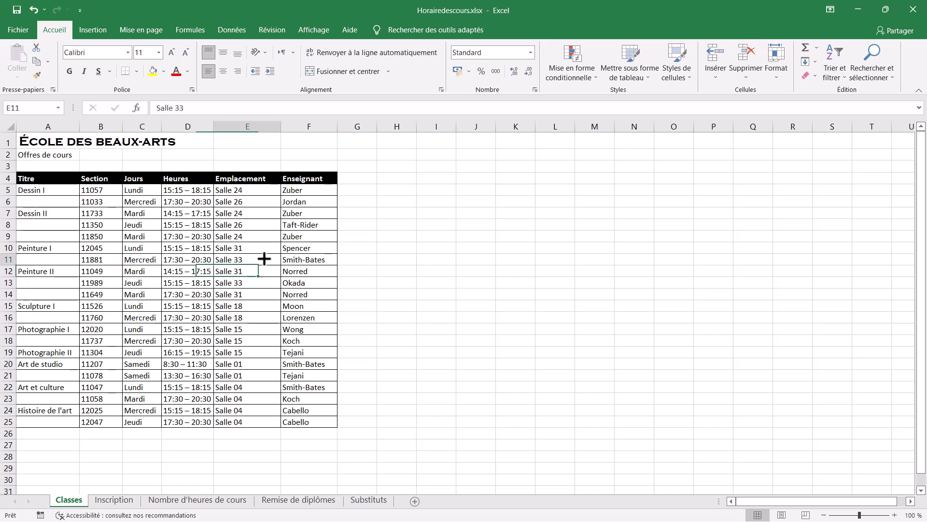
{"action": "left_click", "coordinate": [634, 225]}
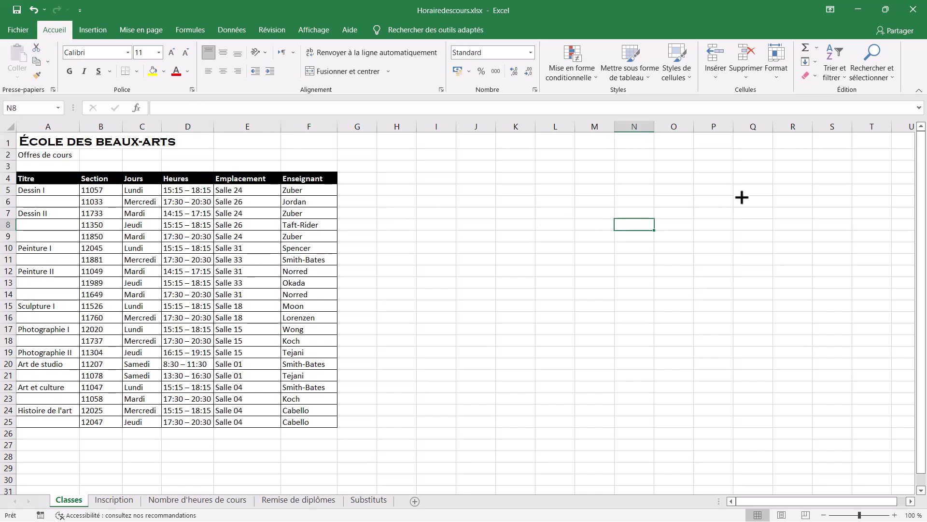
{"action": "left_click", "coordinate": [253, 279]}
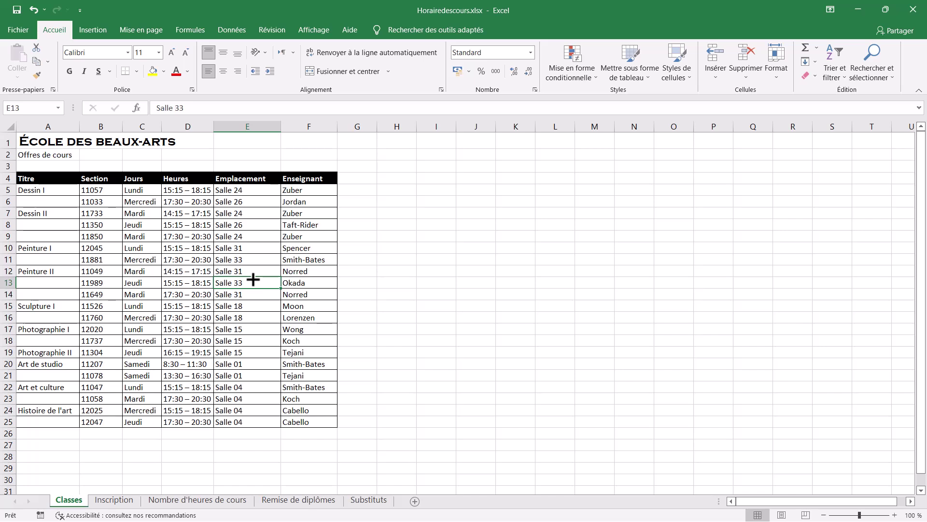
Move the graduation pie chart to a new sheet named 'Graphique de remie de diplômes'.
{"action": "left_click", "coordinate": [301, 500]}
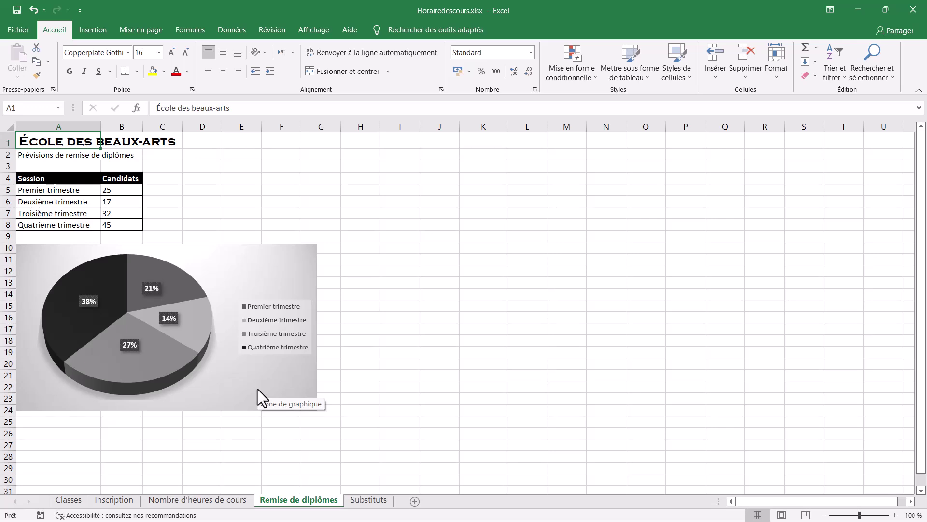
{"action": "left_click", "coordinate": [274, 256]}
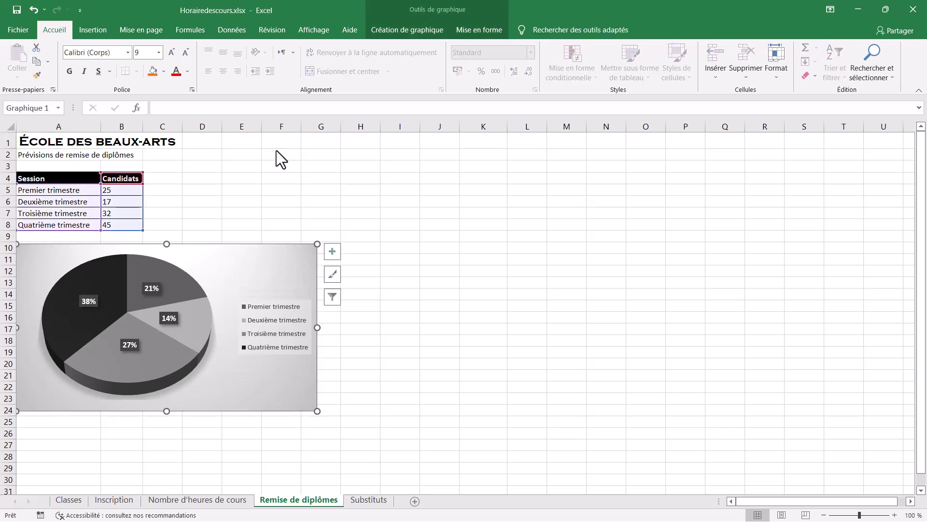
{"action": "left_click", "coordinate": [421, 11]}
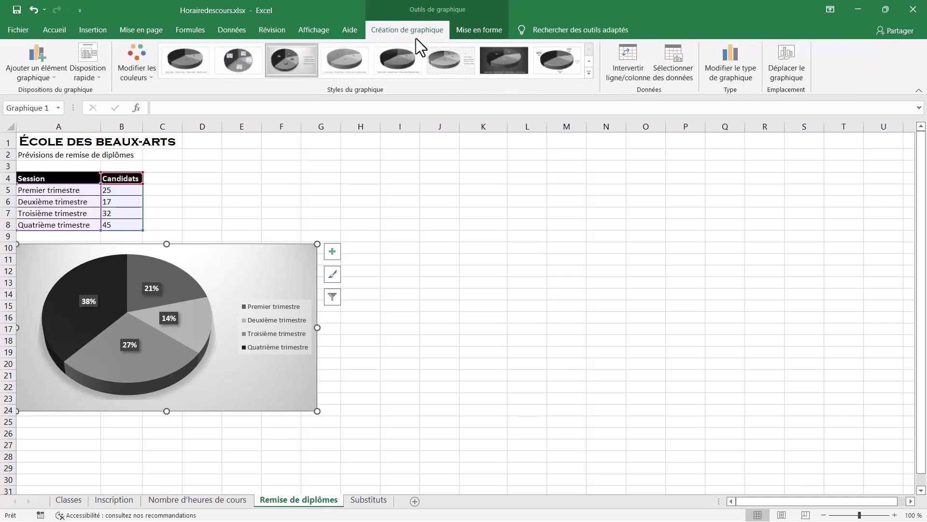
{"action": "left_click", "coordinate": [790, 59]}
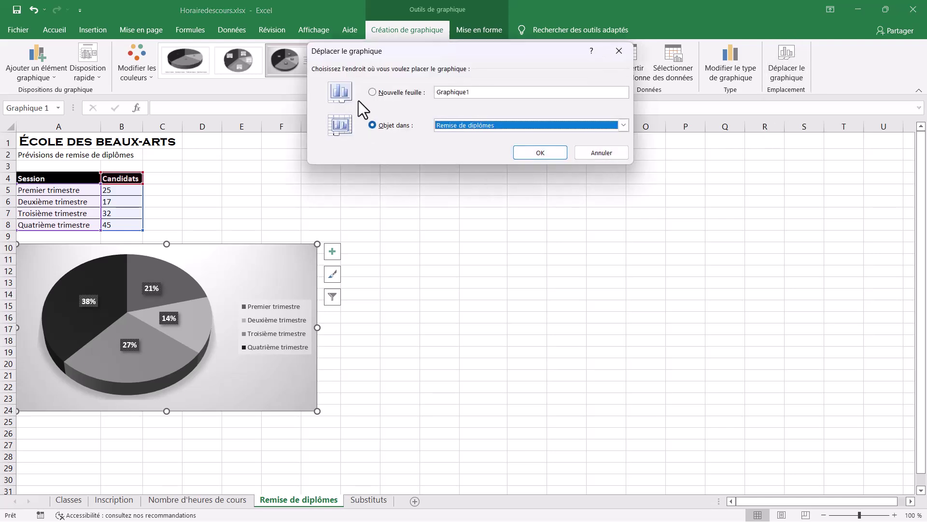
{"action": "left_click", "coordinate": [374, 95]}
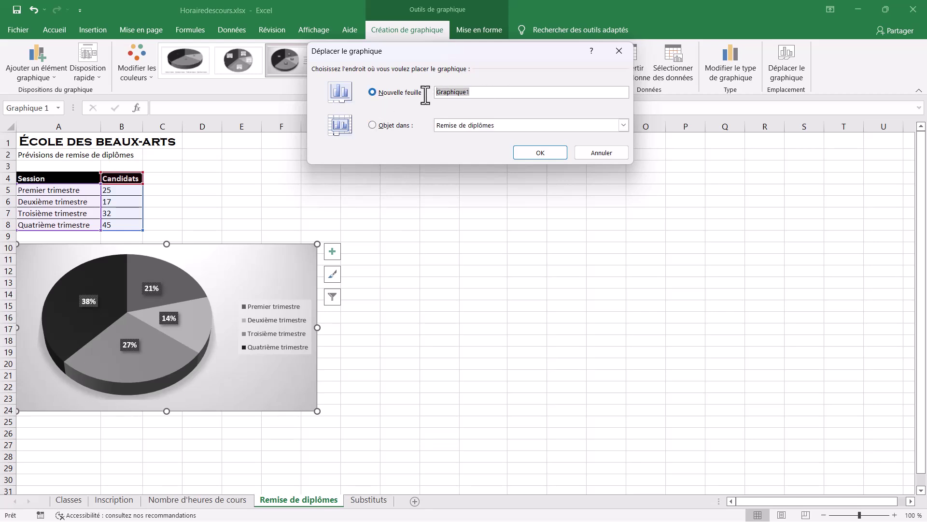
{"action": "type", "text": "G"}
{"action": "type", "text": "raphi"}
{"action": "type", "text": "que "}
{"action": "type", "text": "de remi"}
{"action": "type", "text": "e de"}
{"action": "key", "text": "BackSpace"}
{"action": "type", "text": "di"}
{"action": "type", "text": "pl"}
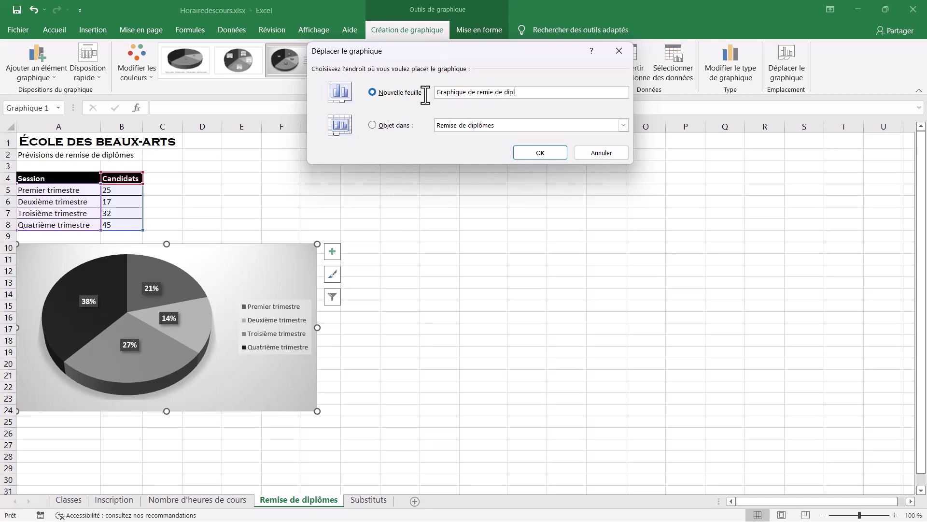
{"action": "type", "text": "ômes"}
{"action": "left_click", "coordinate": [531, 152]}
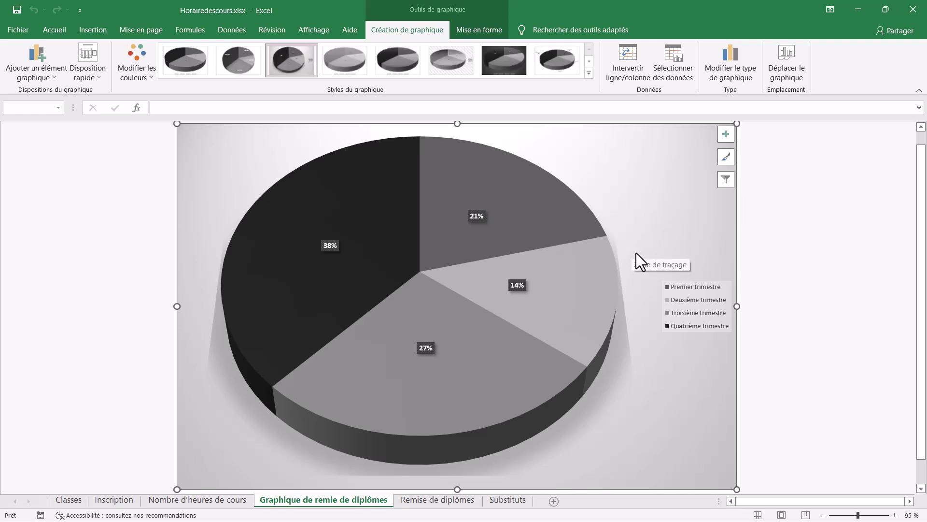
{"action": "mouse_move", "coordinate": [603, 253]}
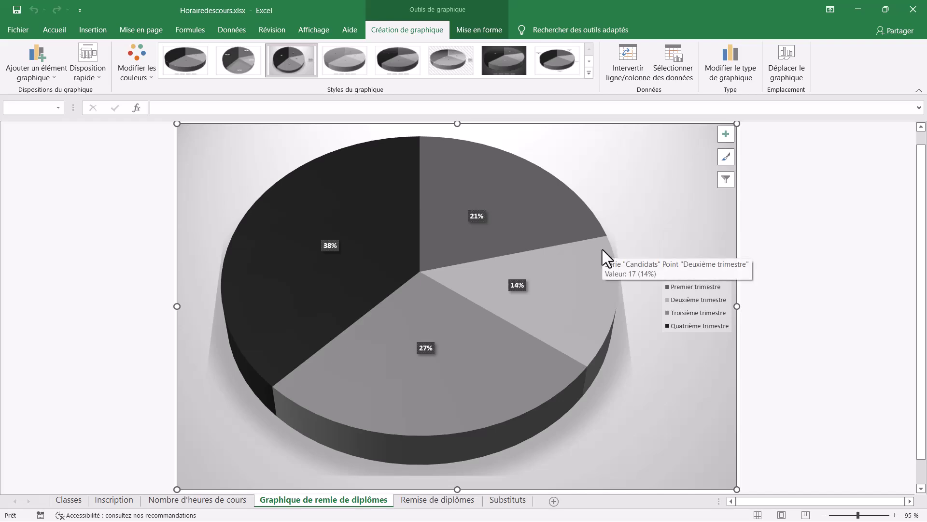
{"action": "left_click", "coordinate": [240, 500]}
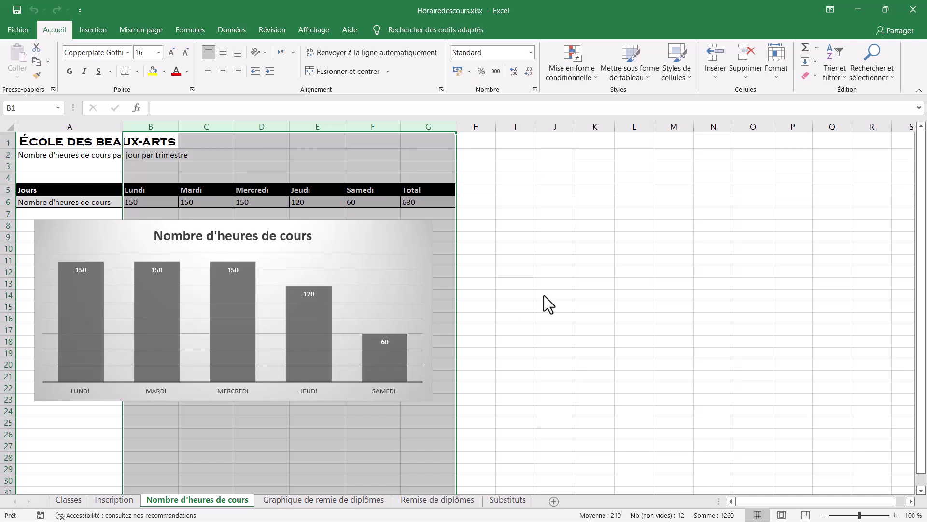
Add a primary vertical axis title reading 'Heures' to the hours column chart.
{"action": "left_click", "coordinate": [595, 295]}
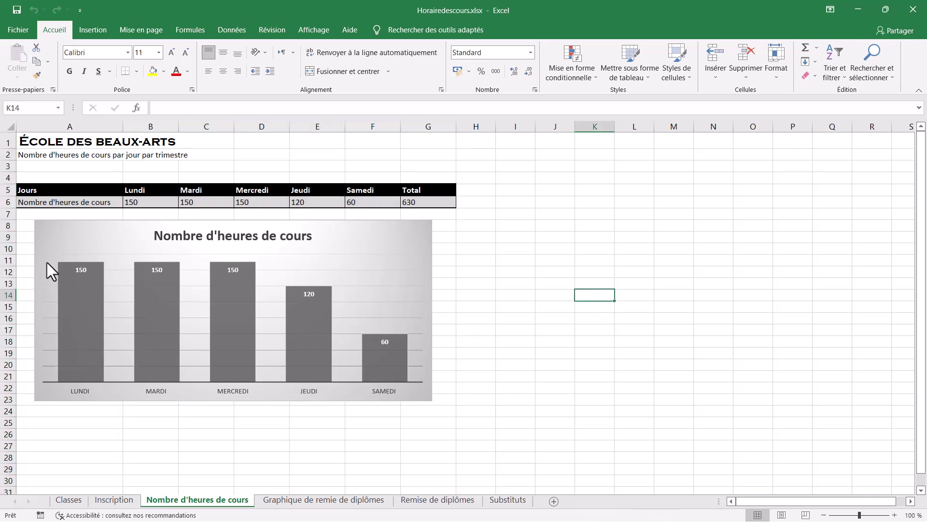
{"action": "left_click", "coordinate": [364, 239]}
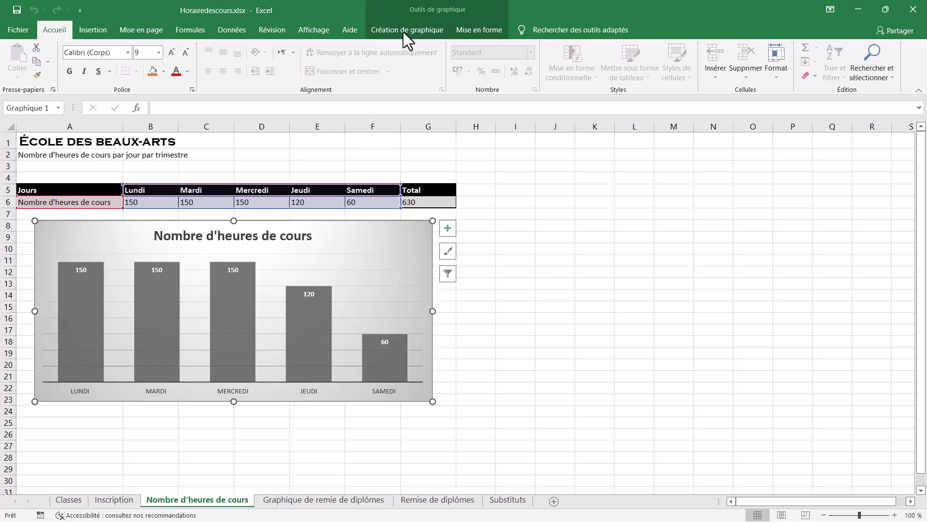
{"action": "left_click", "coordinate": [423, 13]}
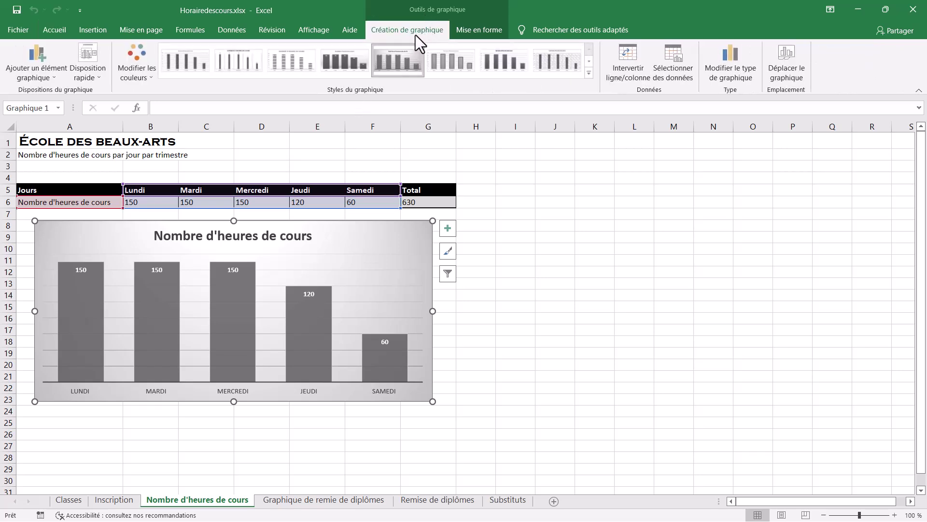
{"action": "left_click", "coordinate": [51, 71]}
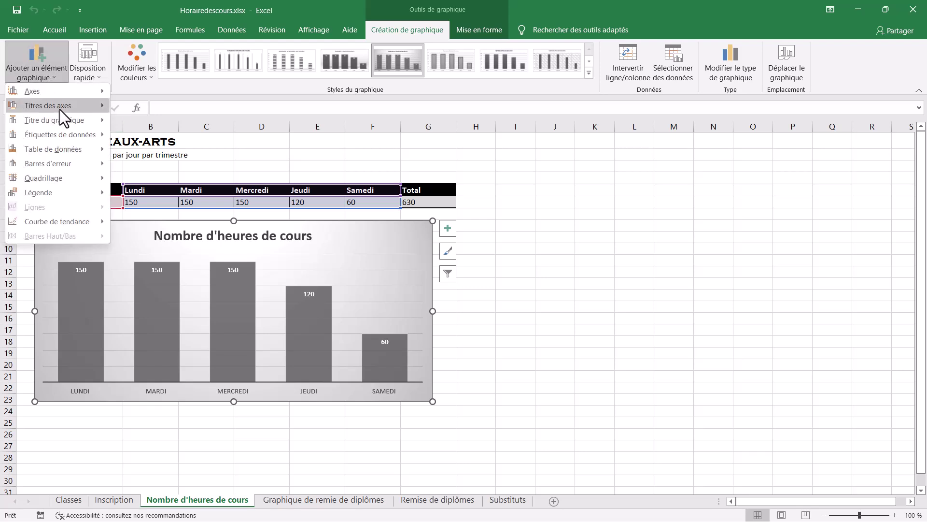
{"action": "mouse_move", "coordinate": [48, 106]}
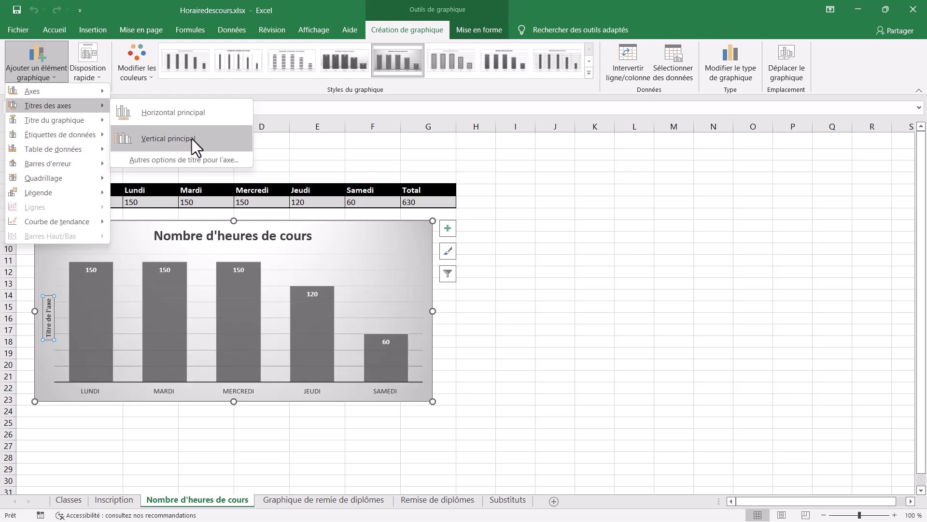
{"action": "left_click", "coordinate": [192, 138]}
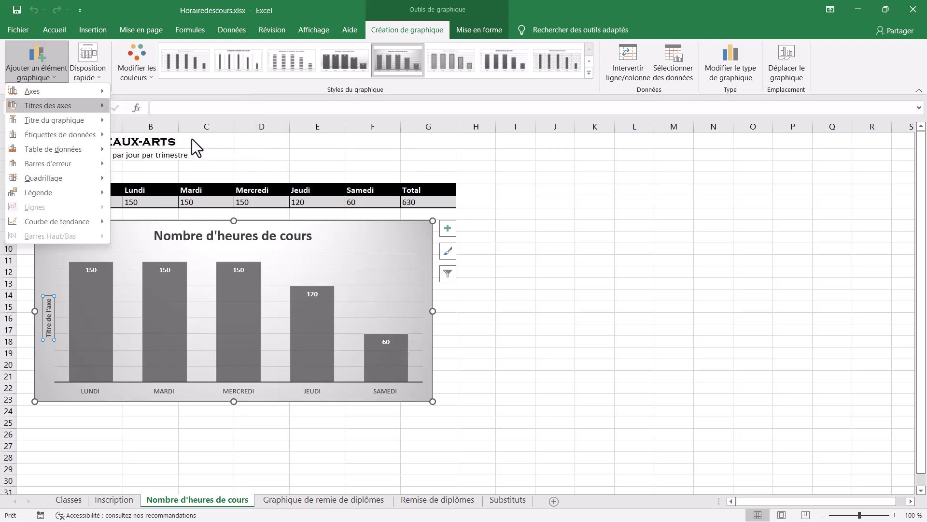
{"action": "triple_click", "coordinate": [48, 315]}
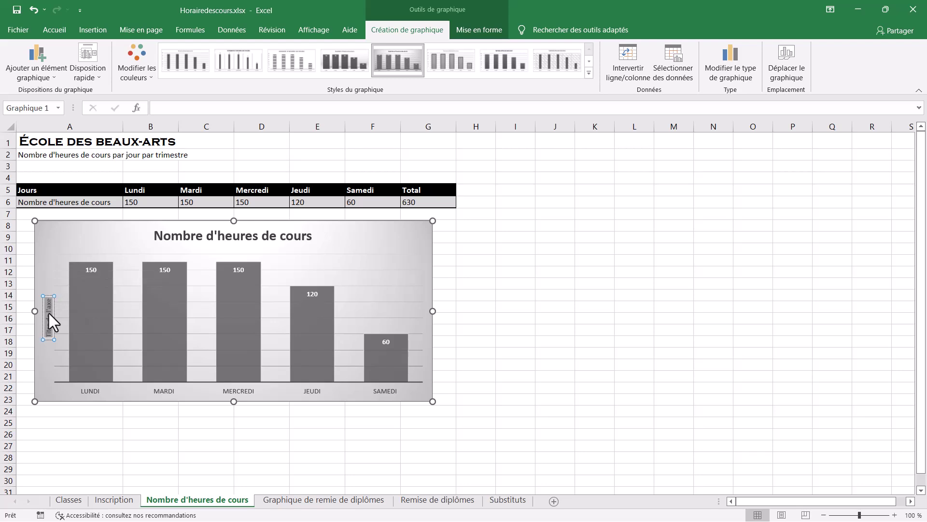
{"action": "type", "text": "Heures"}
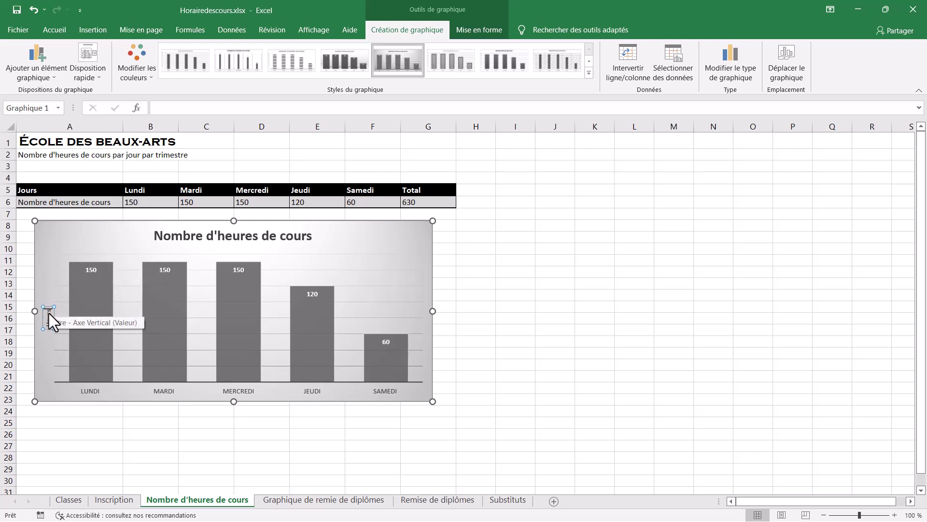
{"action": "left_click", "coordinate": [556, 228]}
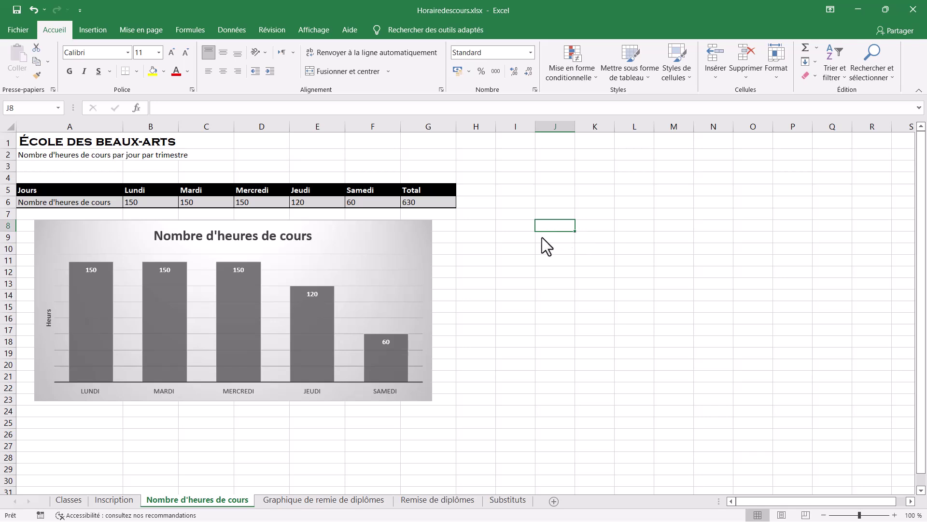
Close the course workbook without saving and open Récapitulatifdesventes.xlsx.
{"action": "left_click", "coordinate": [912, 10]}
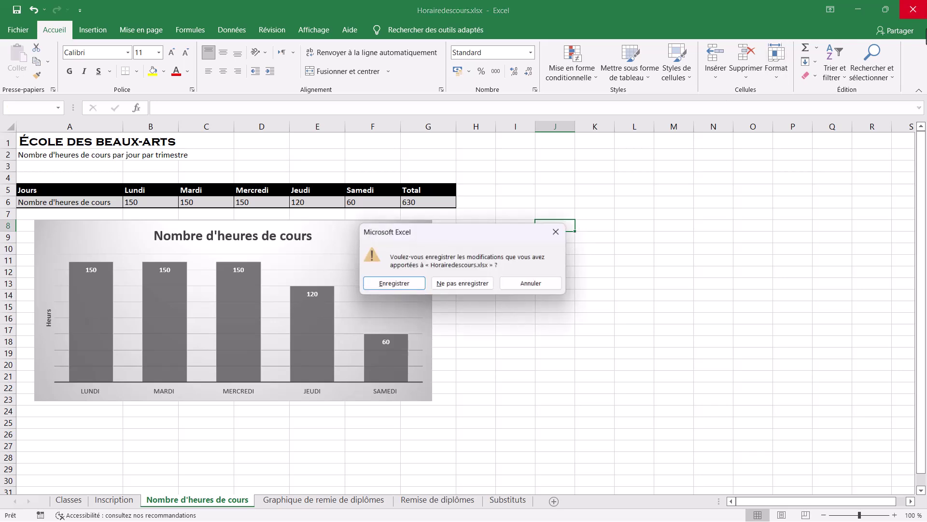
{"action": "left_click", "coordinate": [473, 286]}
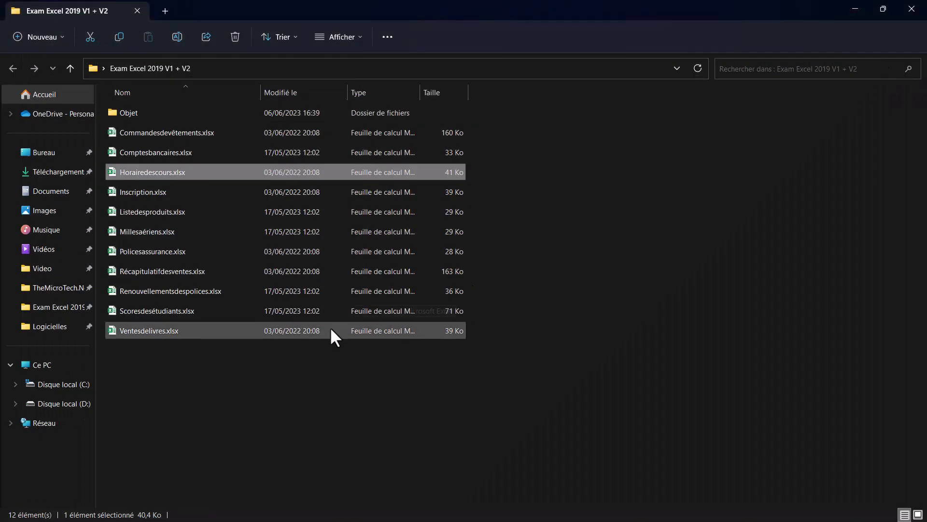
{"action": "left_click", "coordinate": [170, 273]}
{"action": "double_click", "coordinate": [169, 271]}
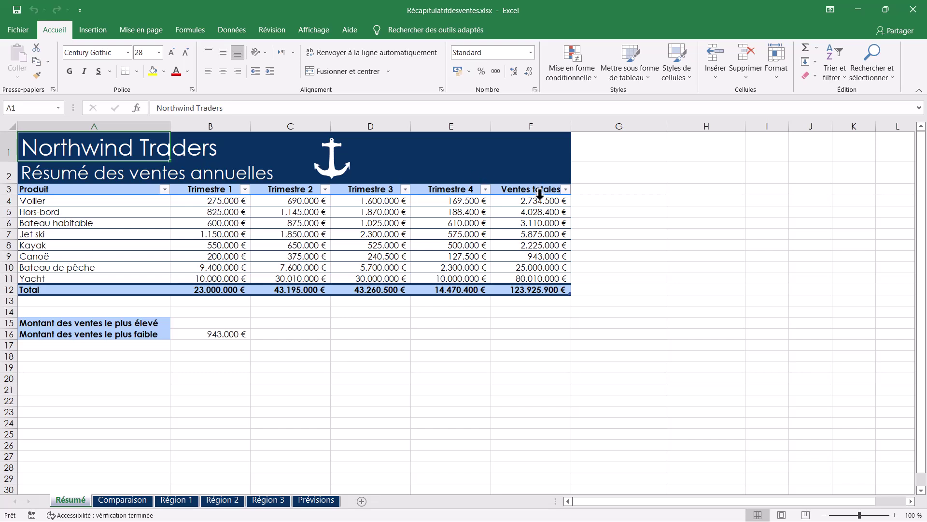
Give Ventes totales values greater than 5000000 yellow fill with dark yellow text.
{"action": "left_click_drag", "start_coordinate": [534, 202], "coordinate": [529, 269]}
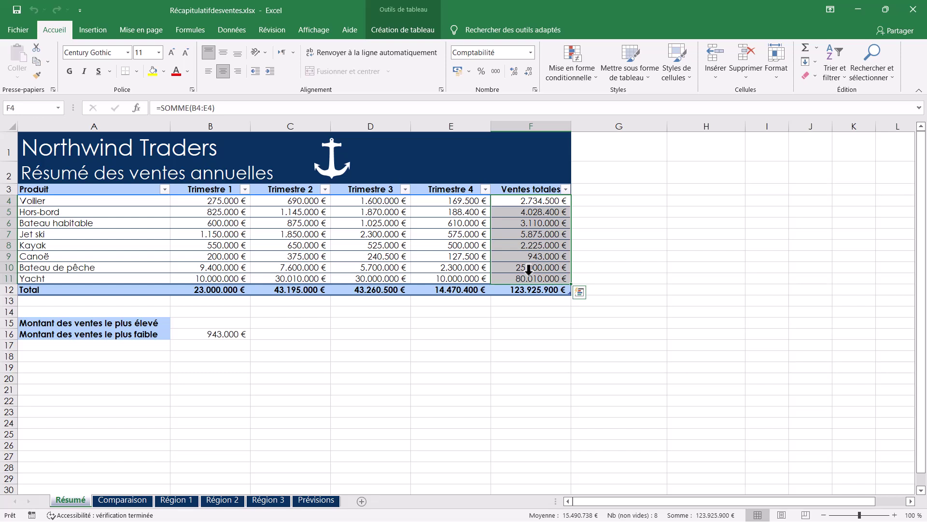
{"action": "left_click", "coordinate": [576, 73]}
{"action": "mouse_move", "coordinate": [637, 97]}
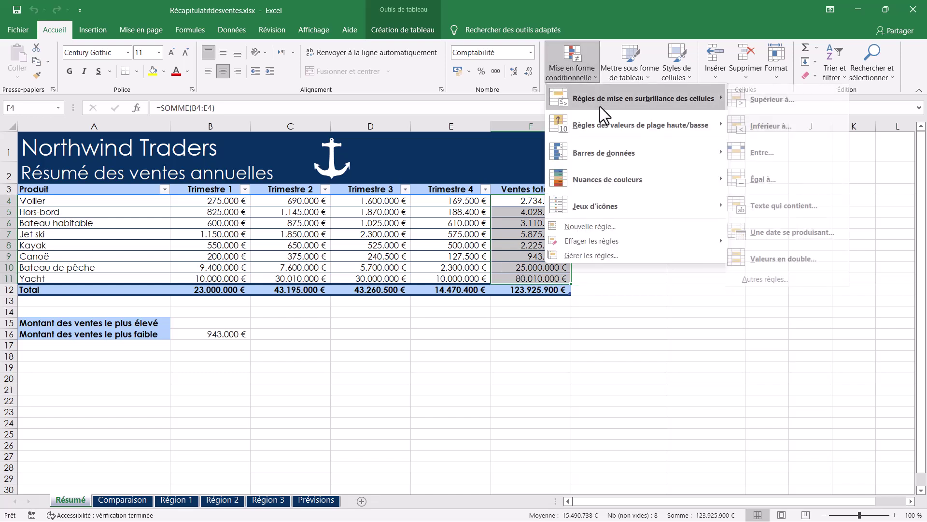
{"action": "left_click", "coordinate": [771, 97]}
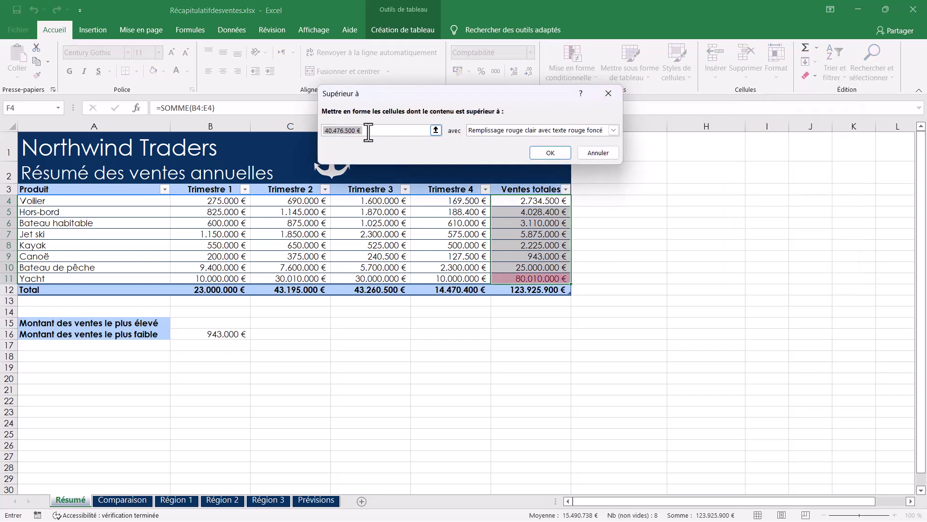
{"action": "left_click_drag", "start_coordinate": [357, 131], "coordinate": [273, 131]}
{"action": "type", "text": "5"}
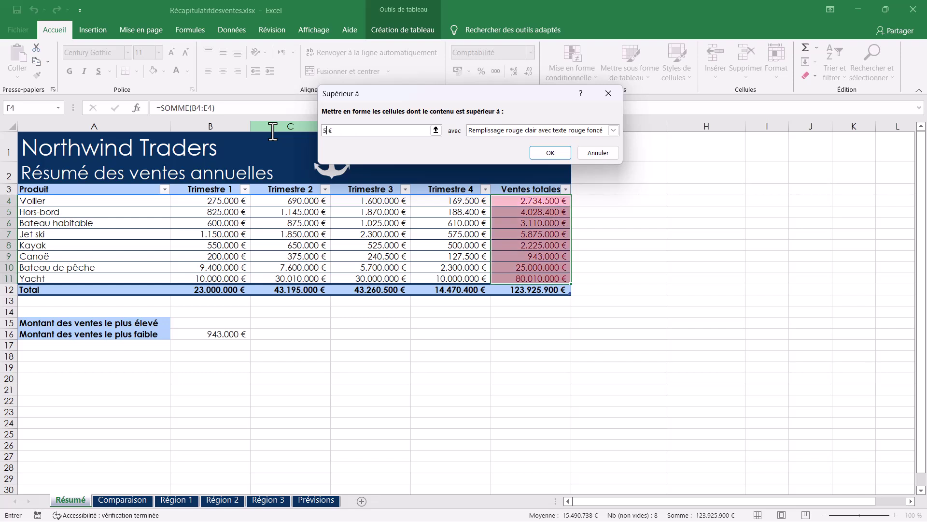
{"action": "type", "text": "000000"}
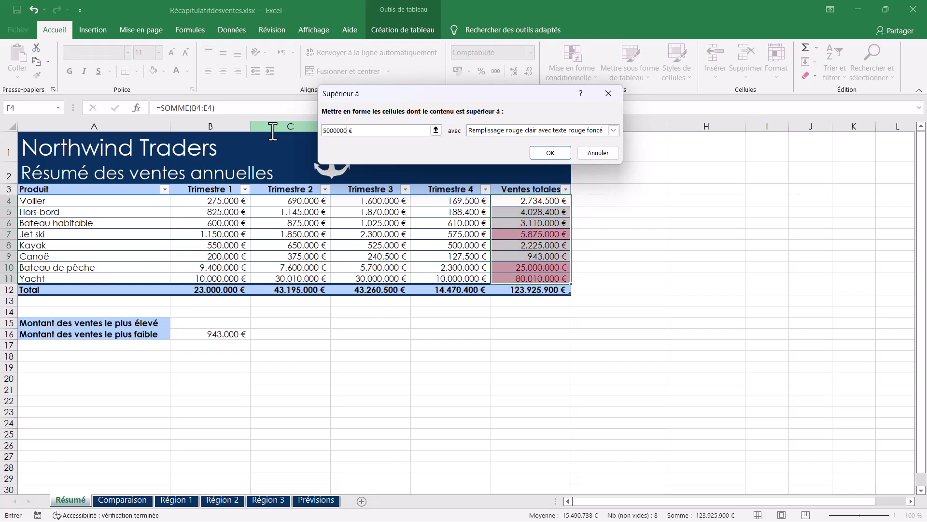
{"action": "left_click", "coordinate": [497, 130]}
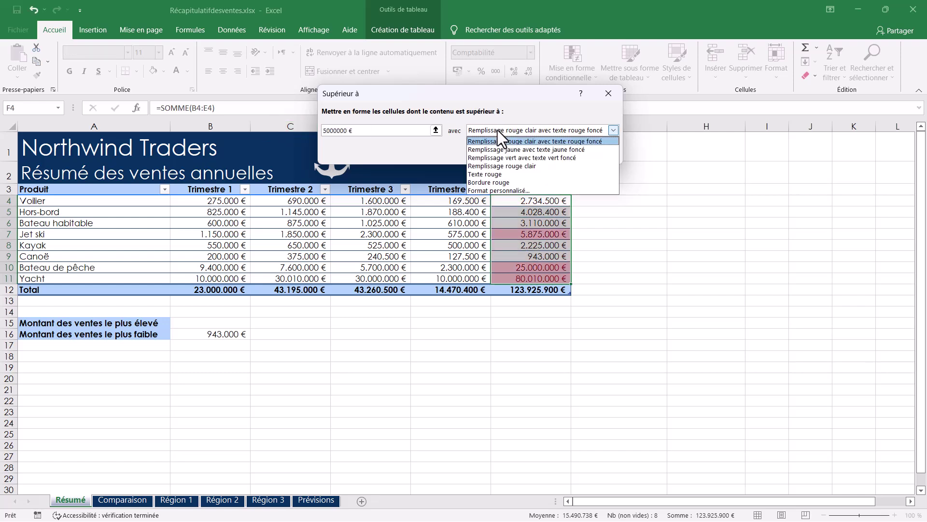
{"action": "left_click", "coordinate": [511, 150]}
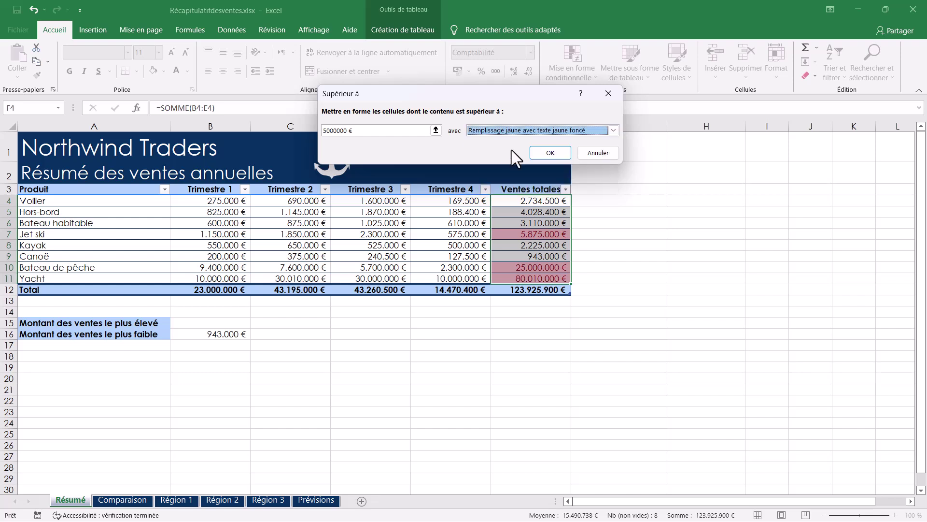
{"action": "left_click", "coordinate": [538, 153]}
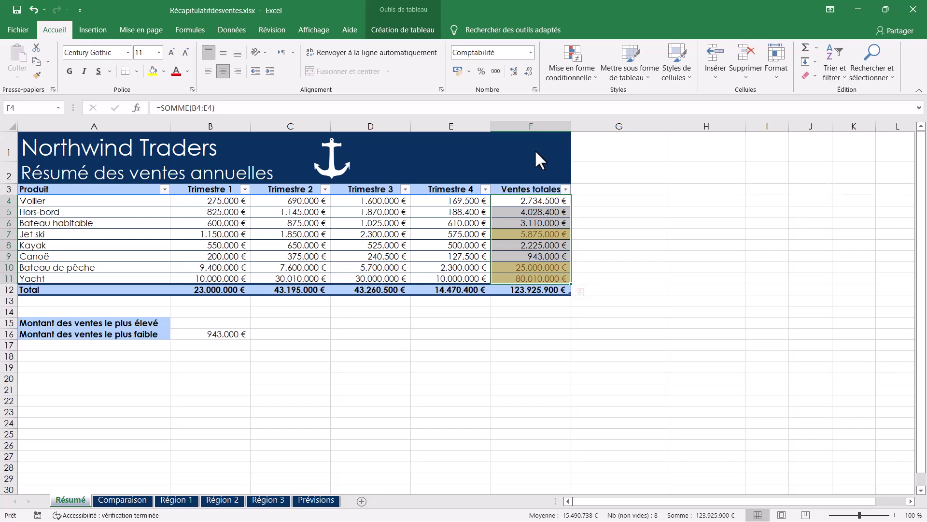
Custom-sort the Région 1 table by Produit A to Z, then Ventes totales largest to smallest.
{"action": "left_click", "coordinate": [190, 496]}
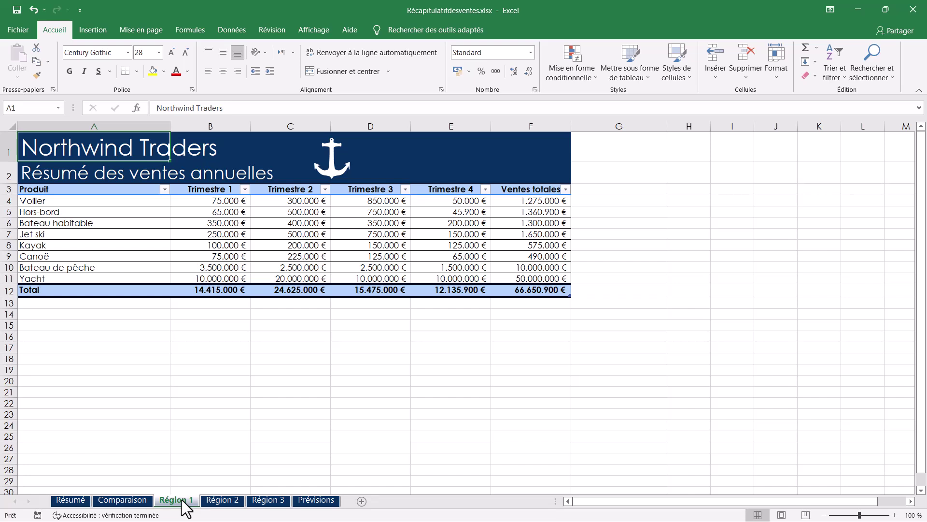
{"action": "left_click", "coordinate": [291, 246]}
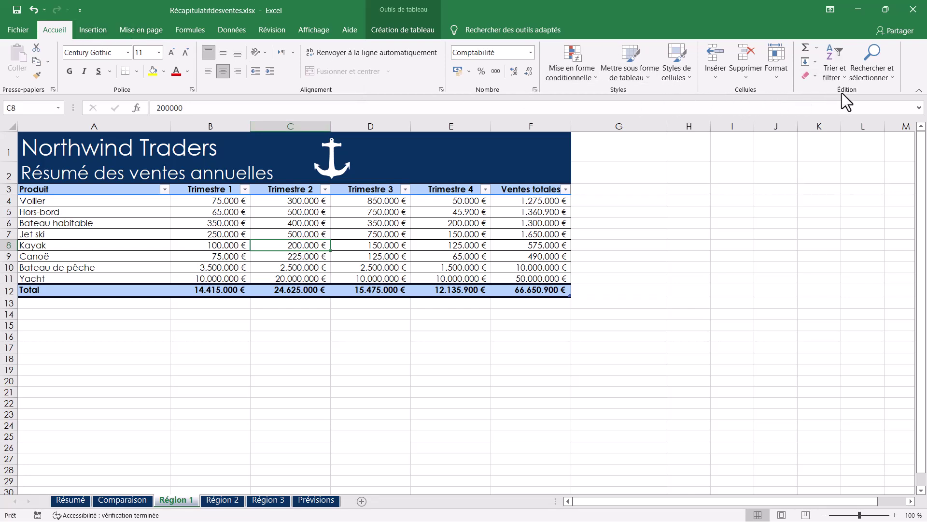
{"action": "left_click", "coordinate": [843, 77]}
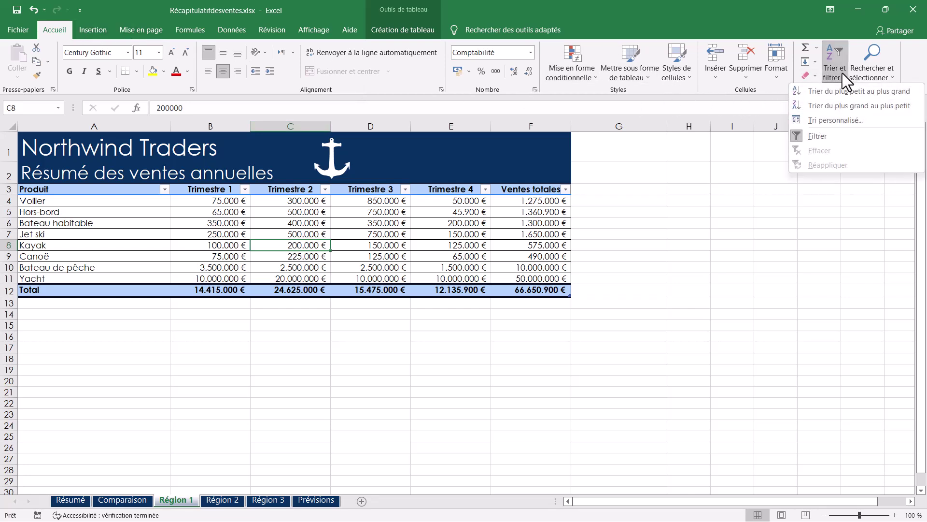
{"action": "left_click", "coordinate": [853, 122]}
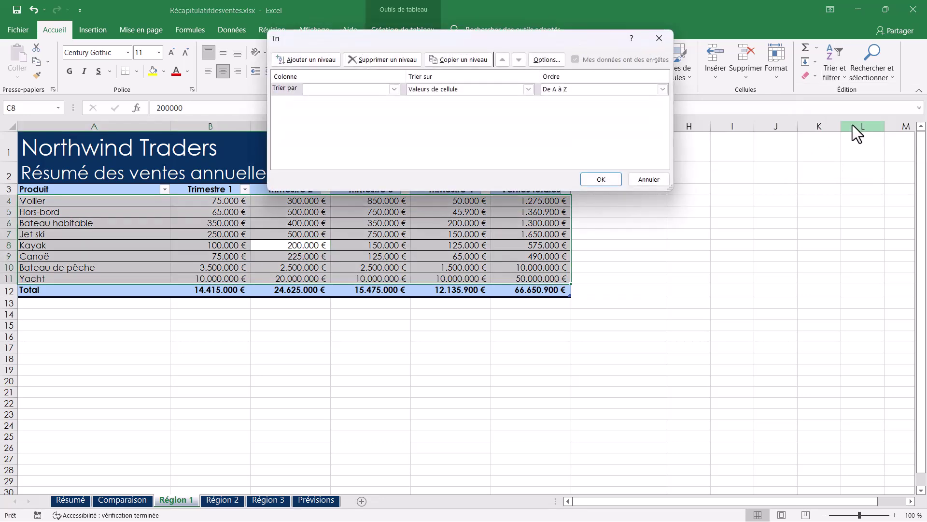
{"action": "left_click", "coordinate": [378, 91]}
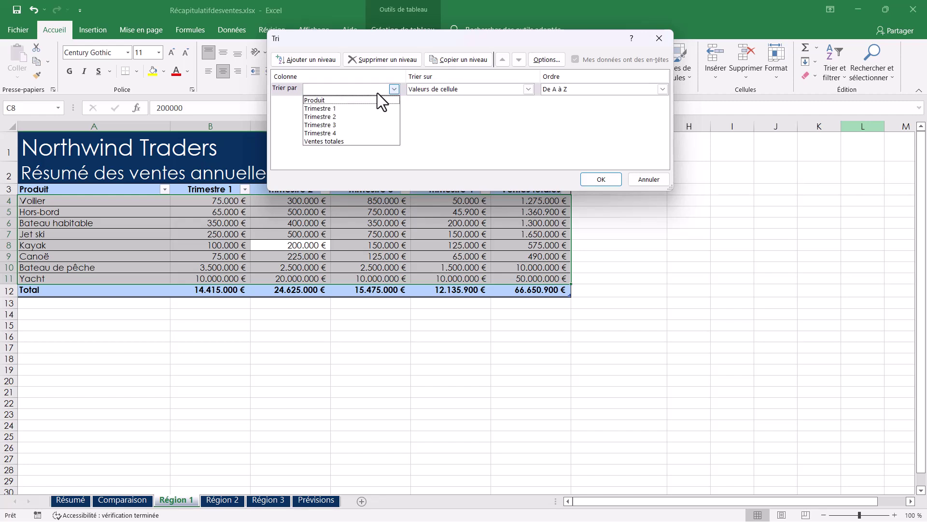
{"action": "left_click", "coordinate": [319, 100]}
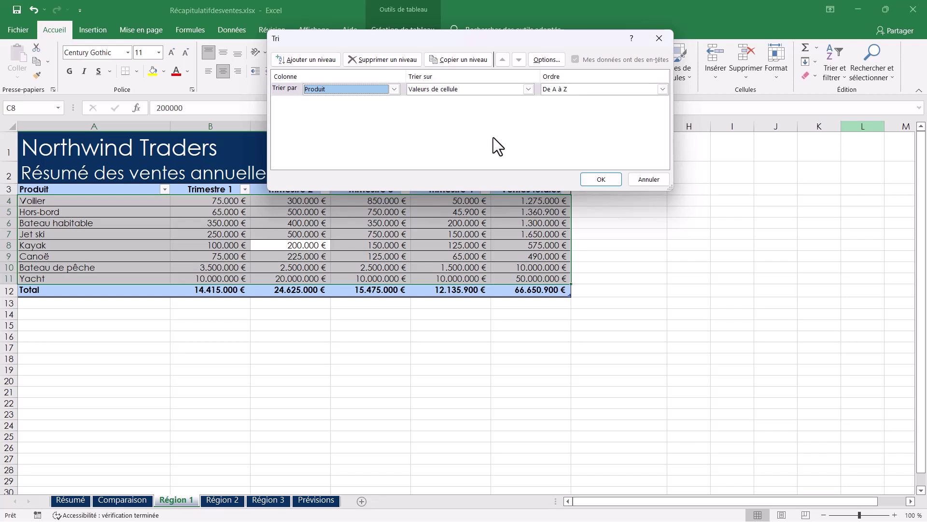
{"action": "left_click", "coordinate": [300, 63]}
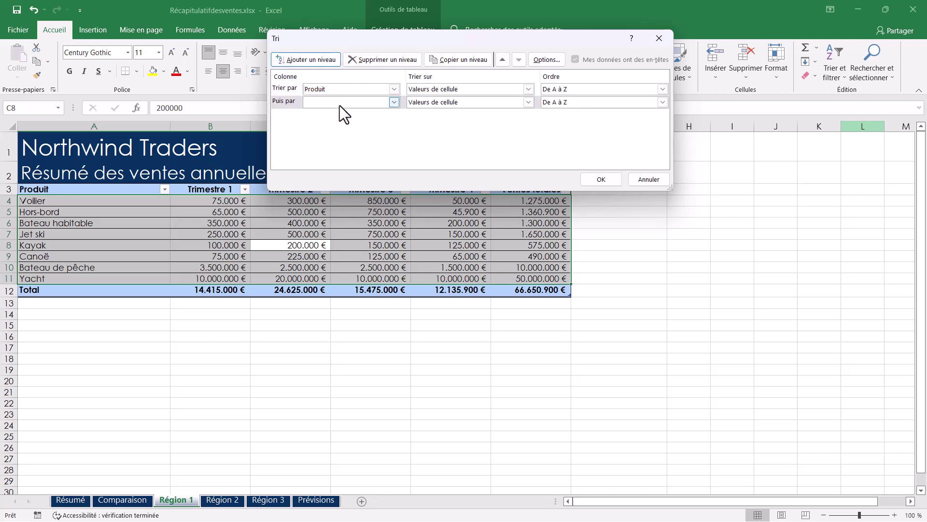
{"action": "left_click", "coordinate": [340, 105]}
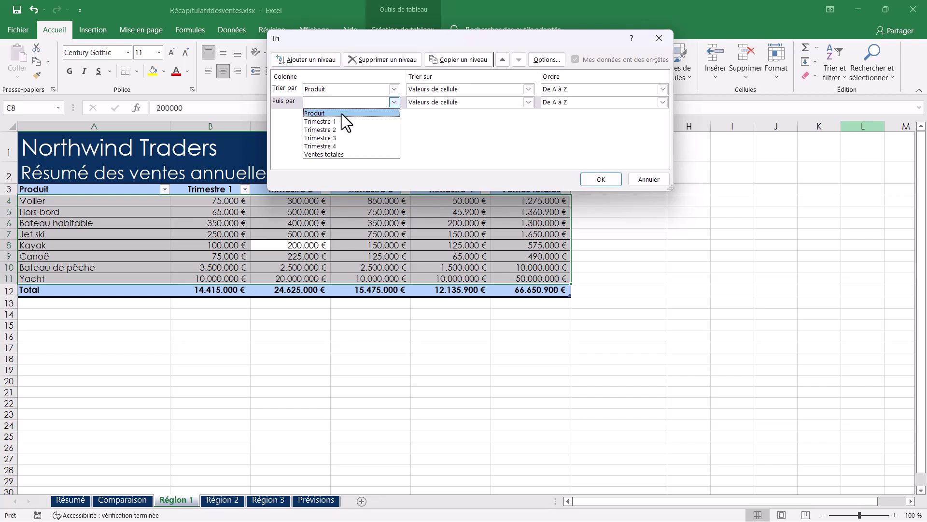
{"action": "left_click", "coordinate": [345, 154]}
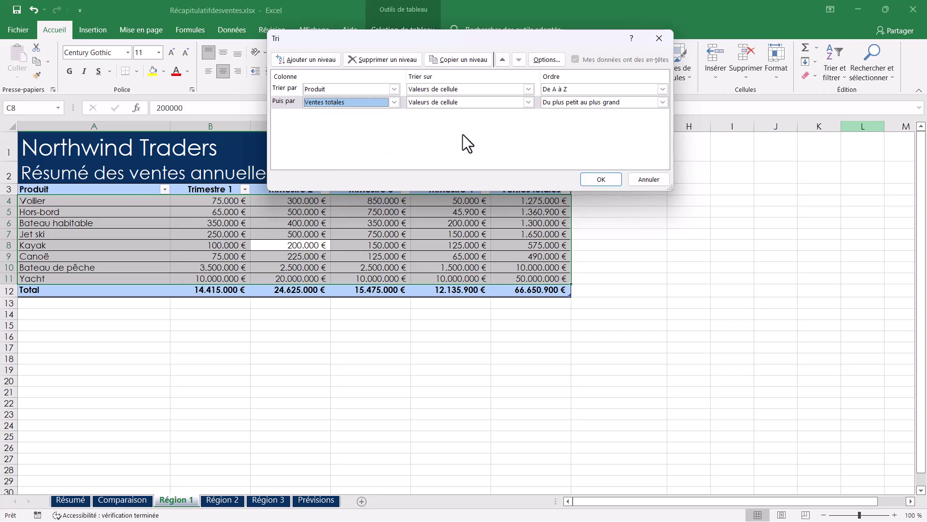
{"action": "left_click", "coordinate": [565, 103]}
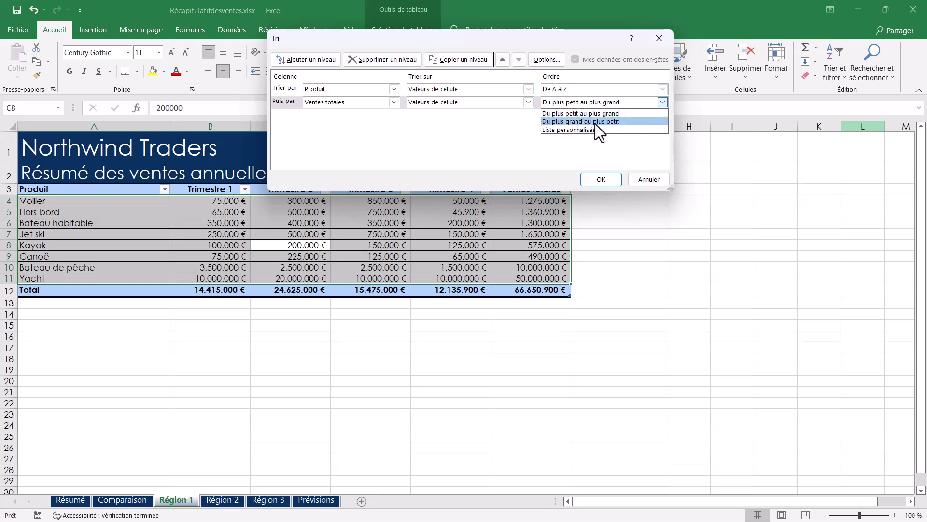
{"action": "left_click", "coordinate": [607, 122]}
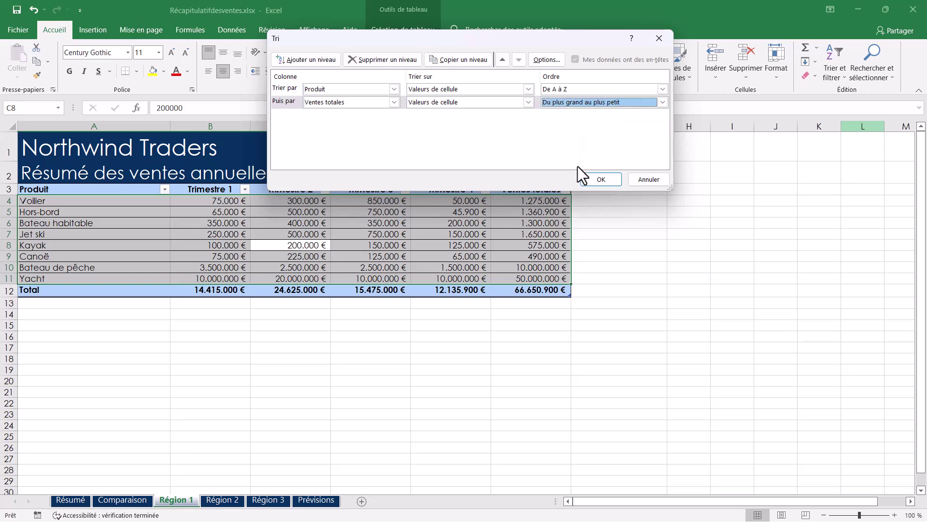
{"action": "left_click", "coordinate": [600, 182]}
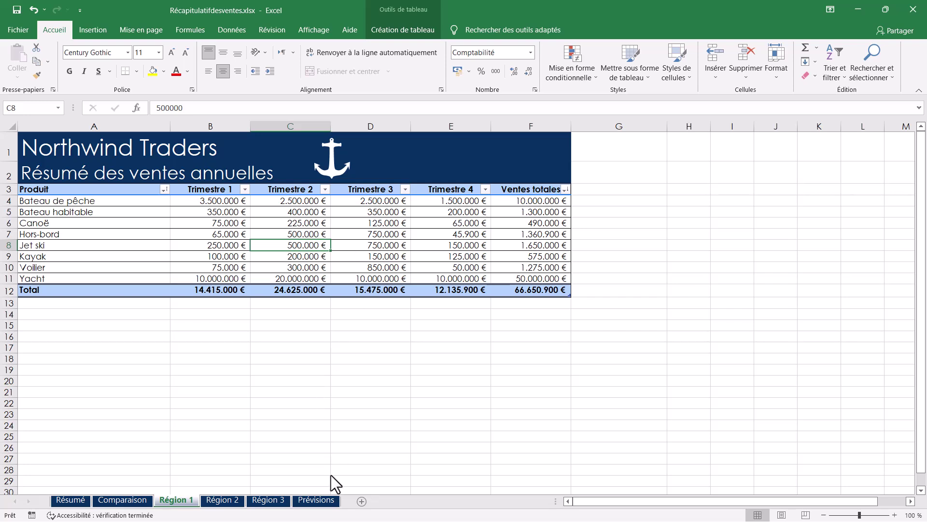
{"action": "left_click", "coordinate": [317, 500]}
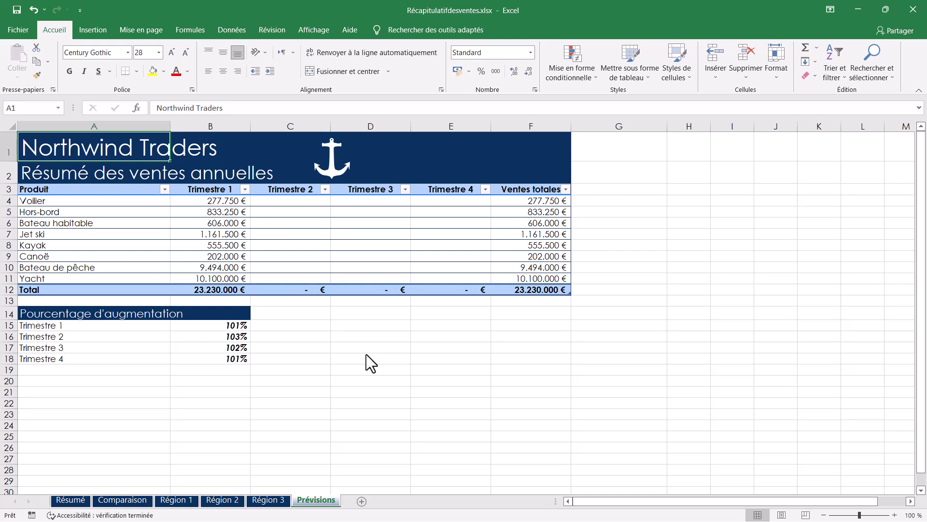
{"action": "left_click", "coordinate": [310, 203]}
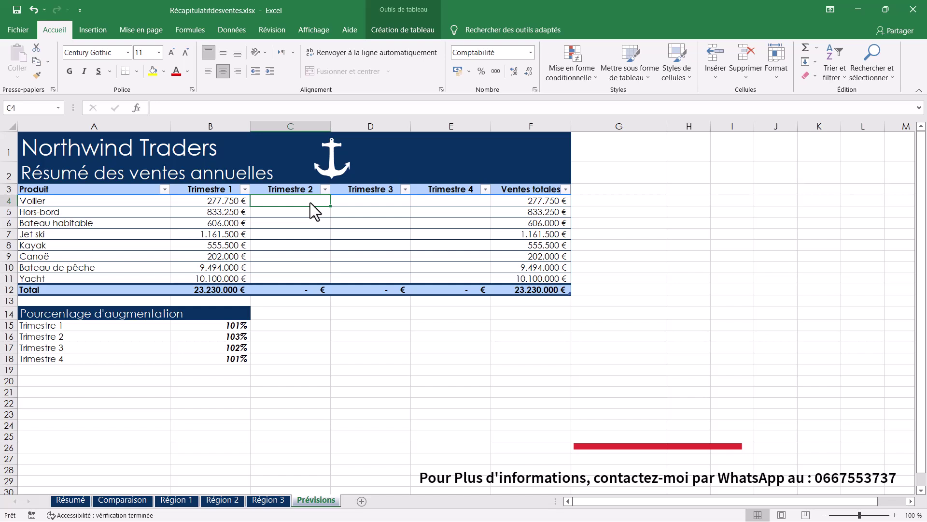
{"action": "double_click", "coordinate": [306, 199]}
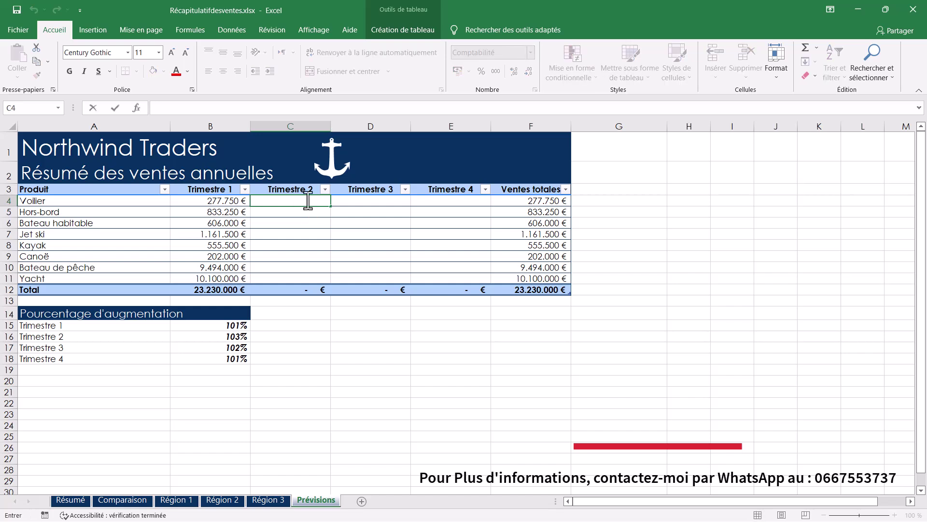
{"action": "type", "text": "="}
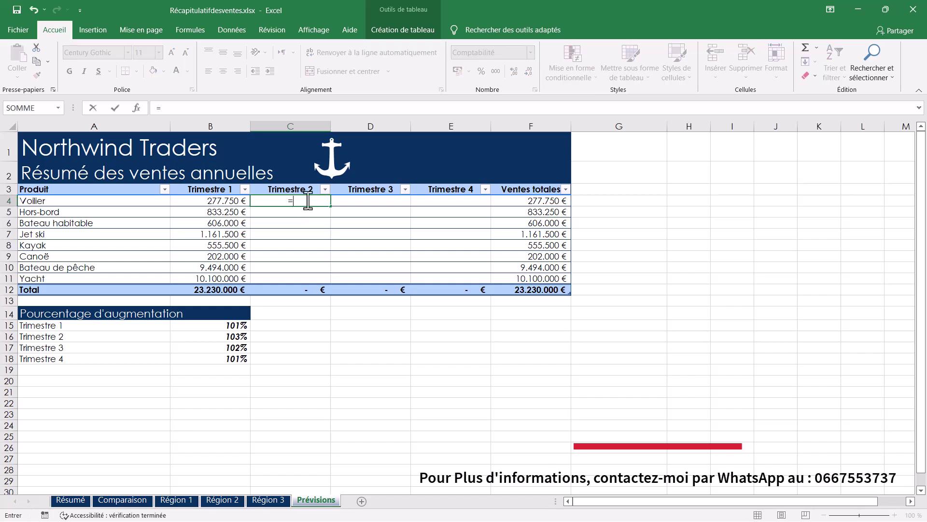
{"action": "type", "text": "PRODUIT"}
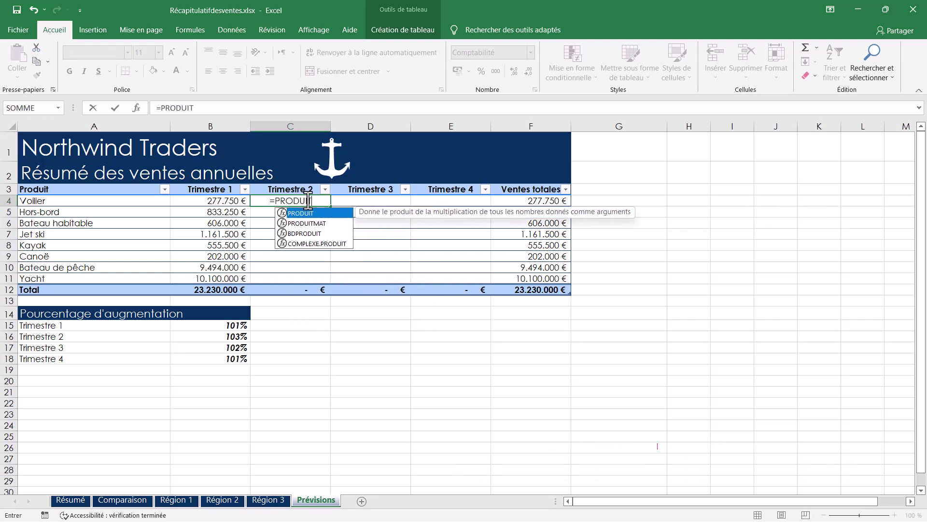
{"action": "type", "text": "("}
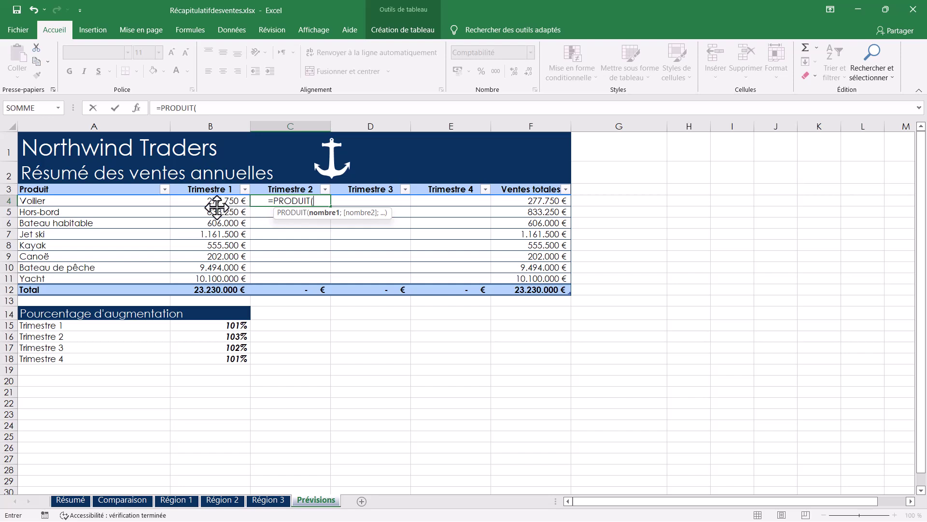
{"action": "left_click", "coordinate": [218, 202]}
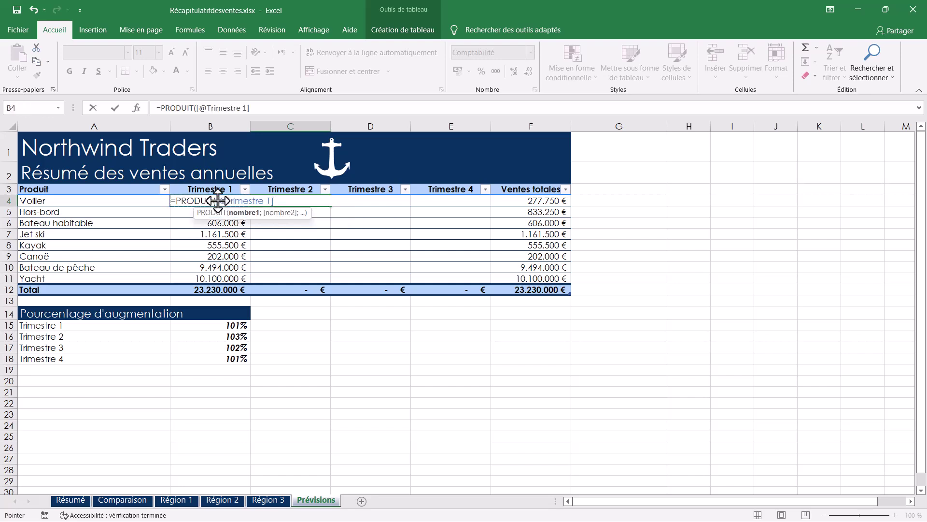
{"action": "type", "text": ";"}
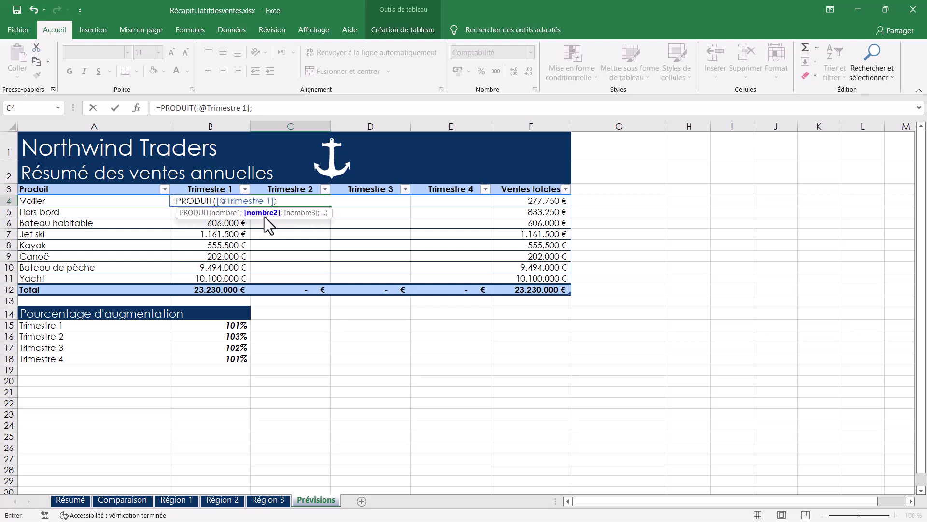
{"action": "type", "text": "T"}
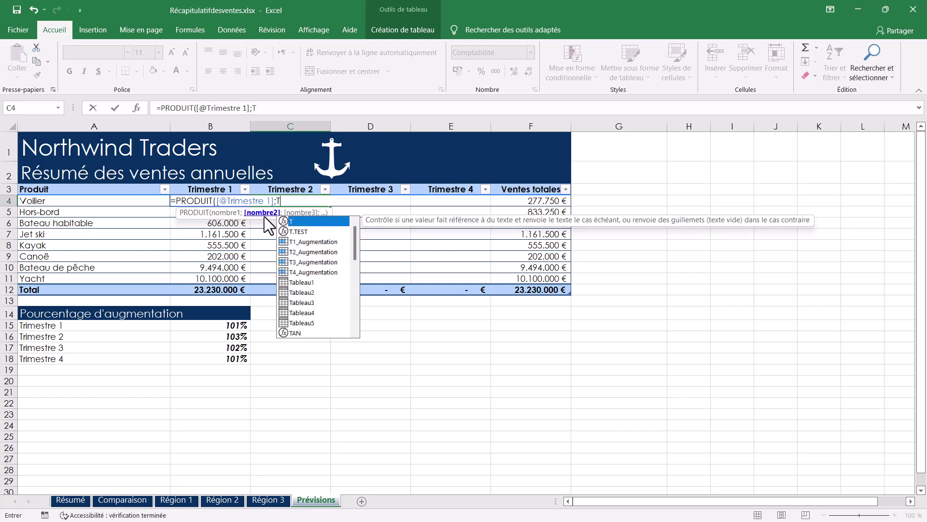
{"action": "type", "text": "2"}
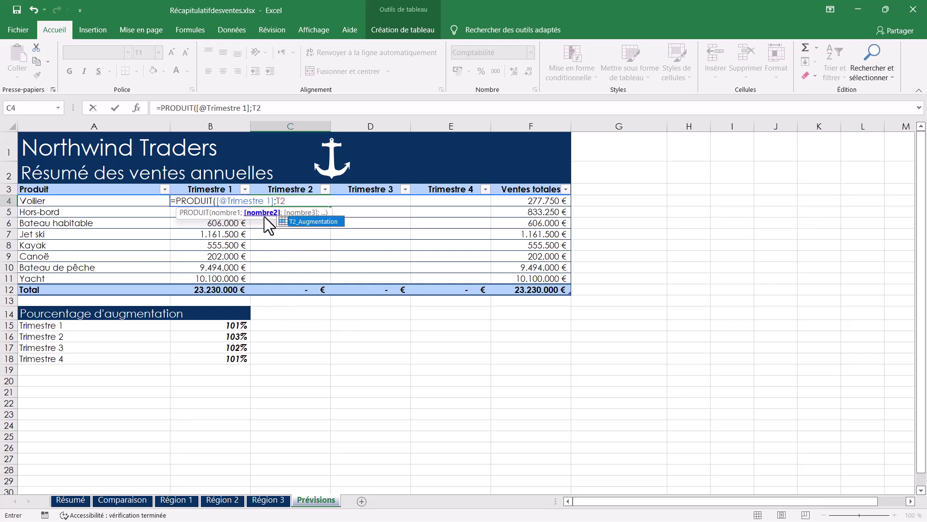
{"action": "double_click", "coordinate": [295, 222]}
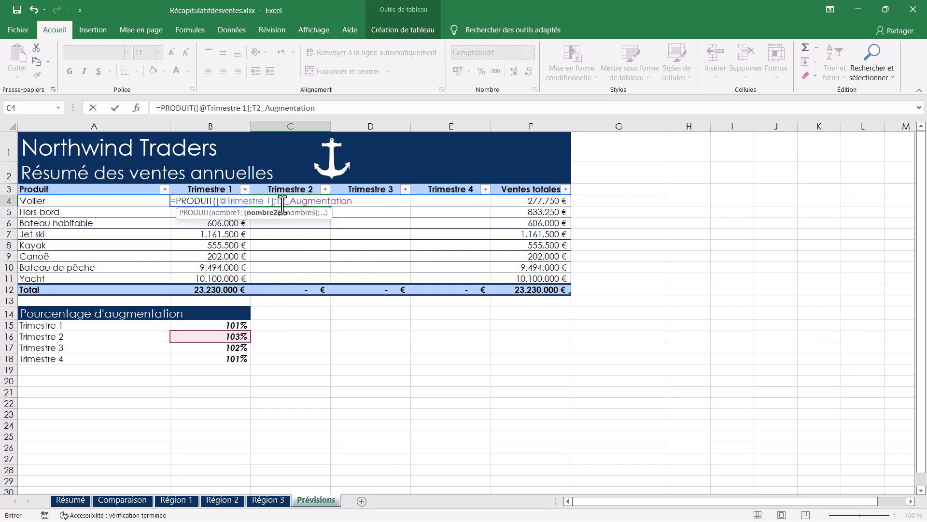
{"action": "left_click_drag", "start_coordinate": [277, 201], "coordinate": [344, 203]}
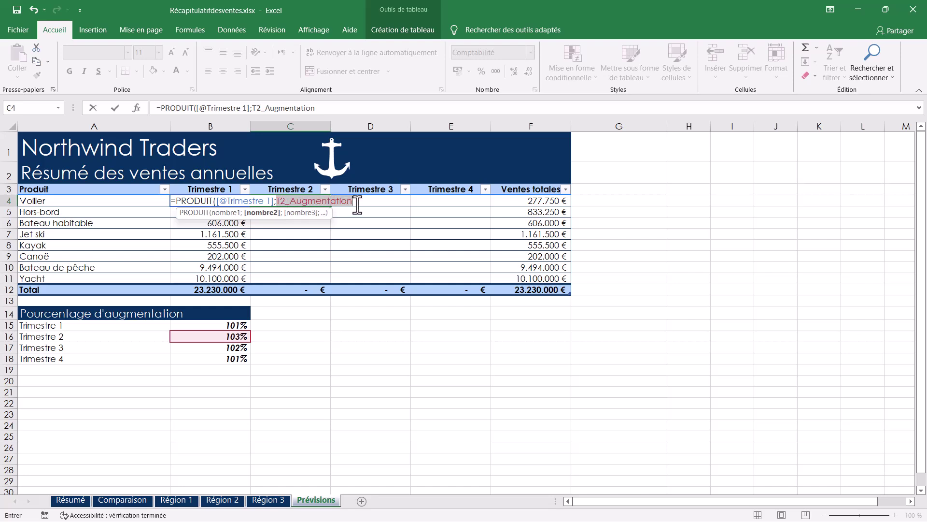
{"action": "left_click", "coordinate": [359, 203]}
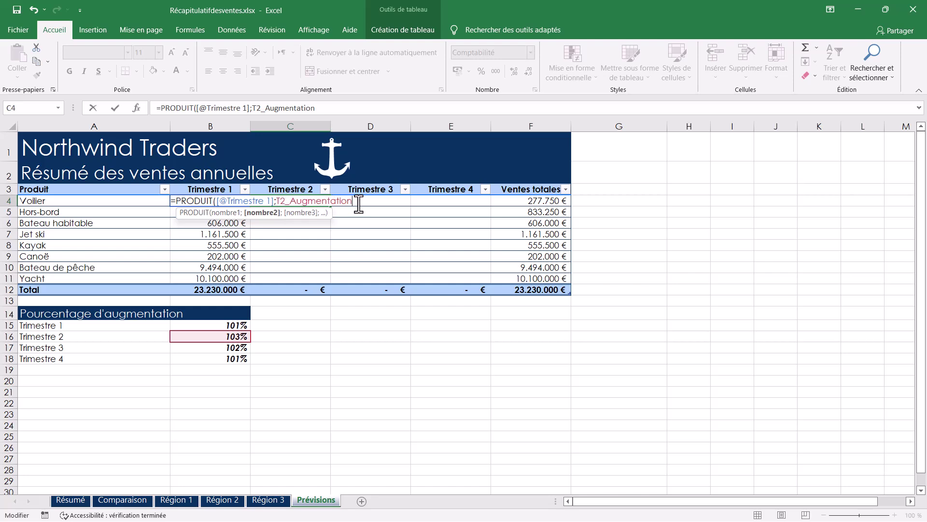
{"action": "type", "text": ")"}
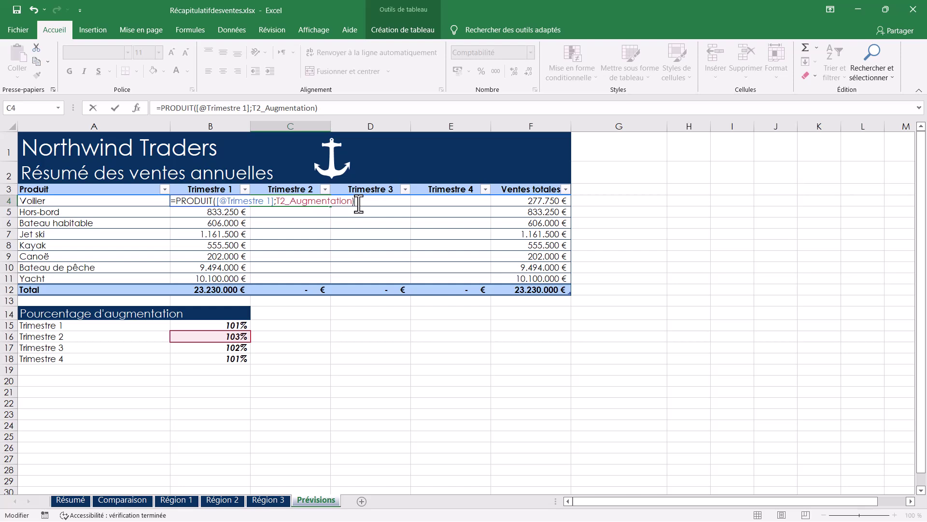
{"action": "key", "text": "Return"}
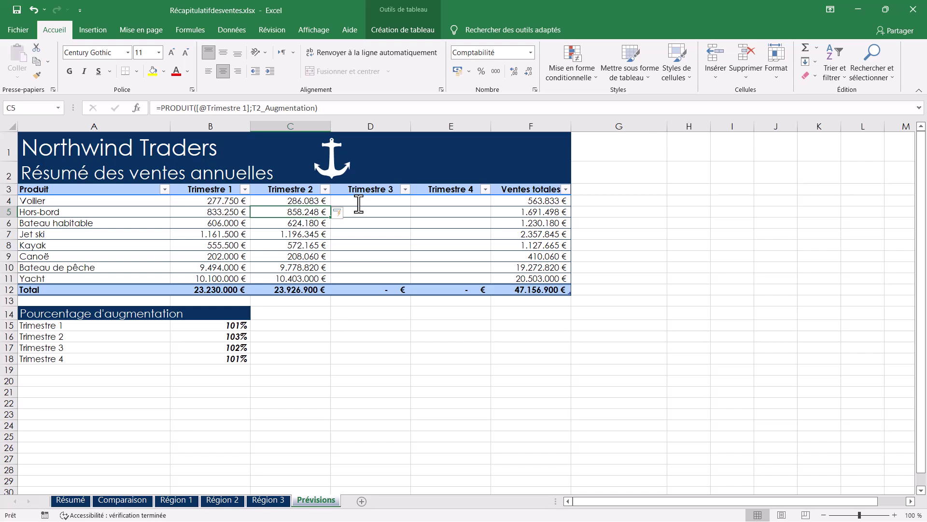
On Résumé, enter =MAX(Tableau4[Ventes totales]) in B15 to show 80.010.000 €.
{"action": "left_click", "coordinate": [89, 500]}
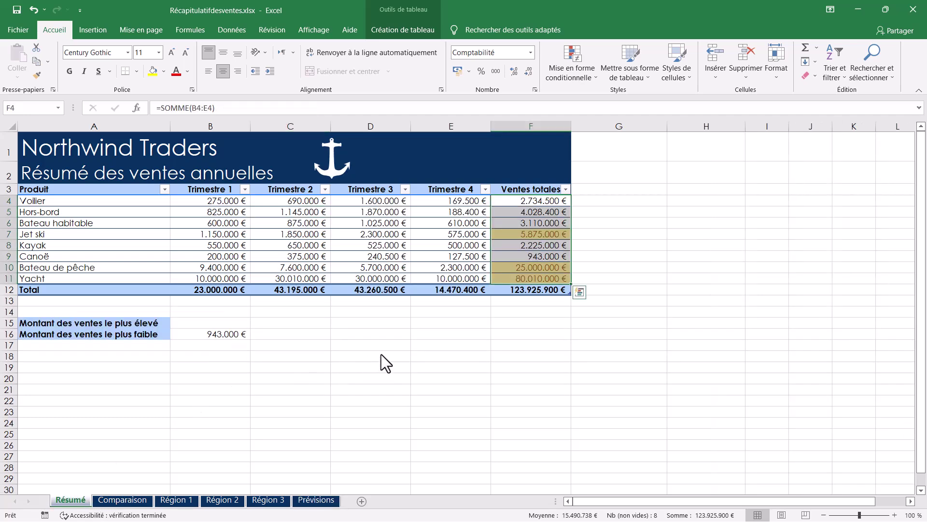
{"action": "left_click", "coordinate": [219, 326]}
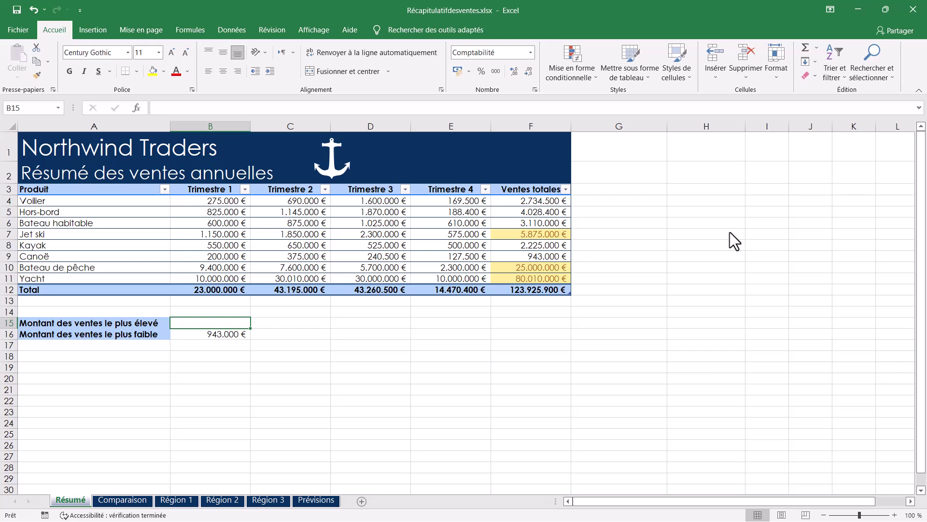
{"action": "type", "text": "="}
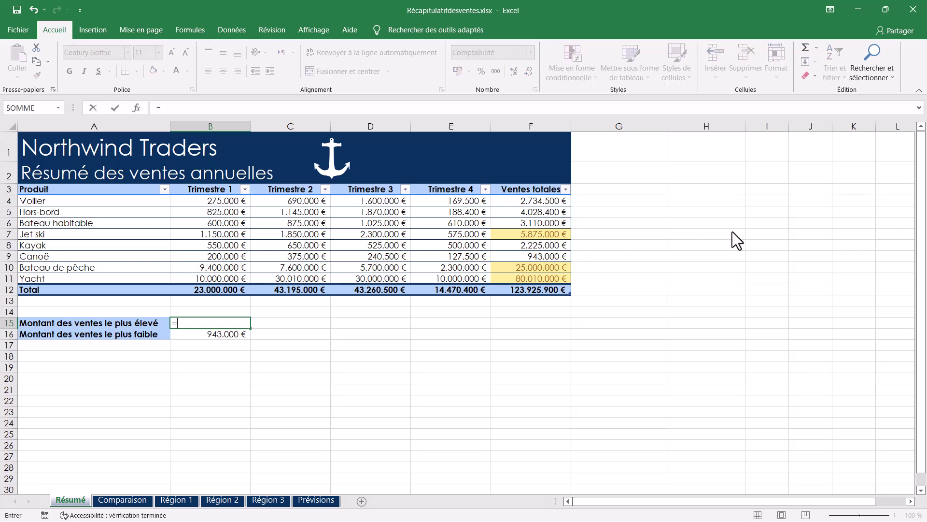
{"action": "type", "text": "MAX("}
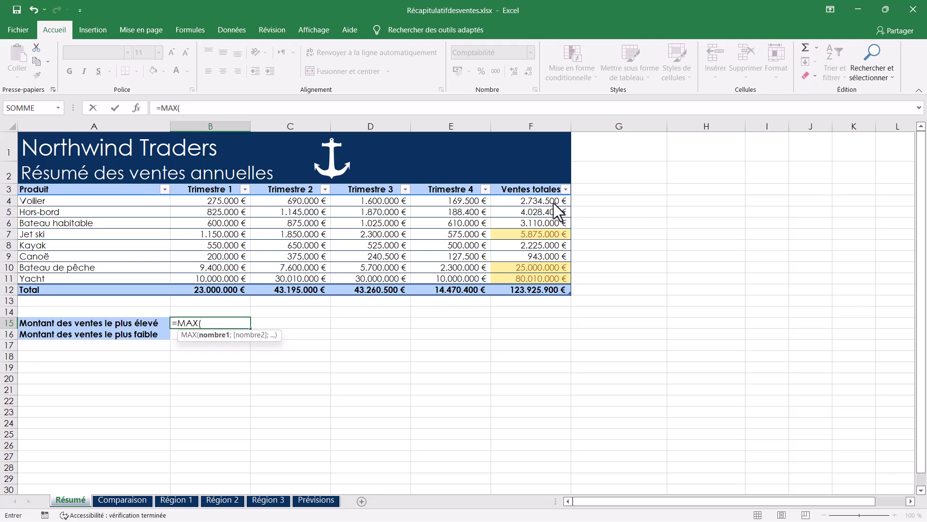
{"action": "left_click_drag", "start_coordinate": [555, 201], "coordinate": [542, 279]}
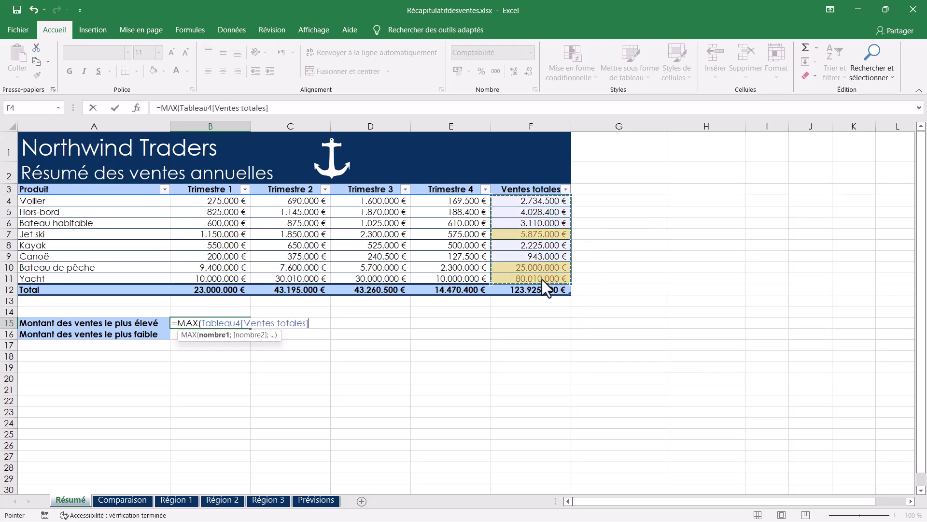
{"action": "type", "text": ")"}
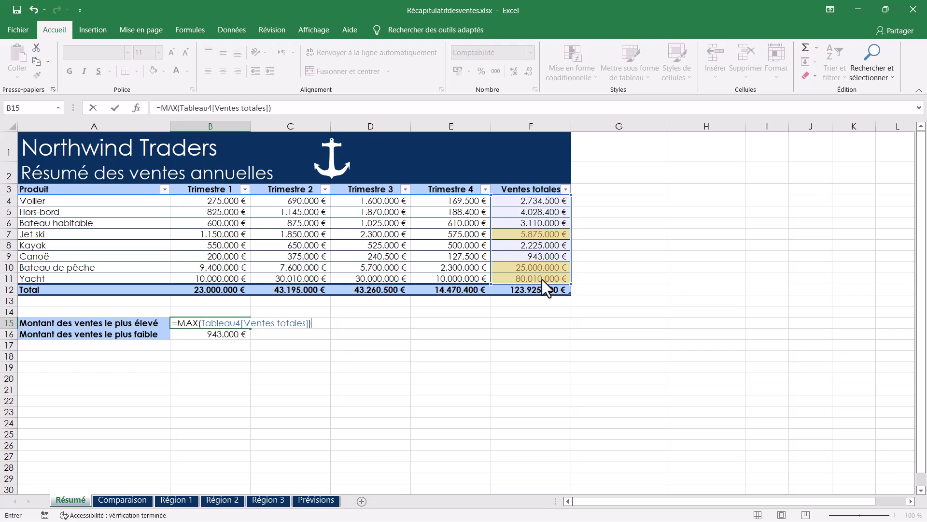
{"action": "key", "text": "Return"}
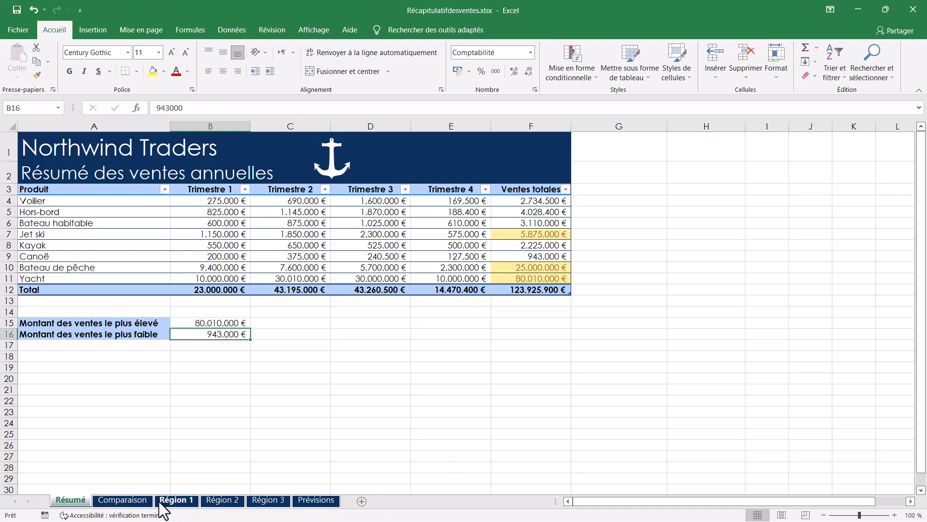
Swap the Comparaison chart's rows and columns for quarters, close without saving, and select Ventesdelivres.xlsx.
{"action": "left_click", "coordinate": [127, 501]}
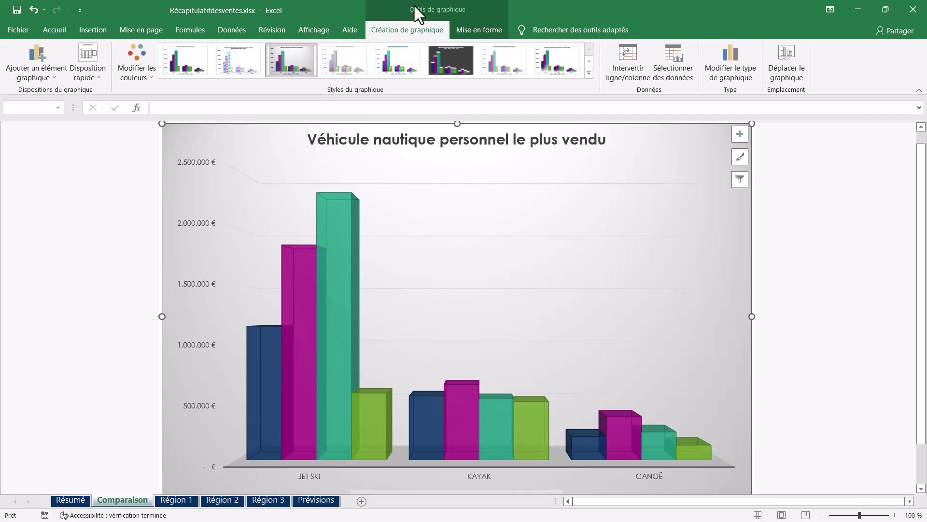
{"action": "left_click", "coordinate": [631, 77]}
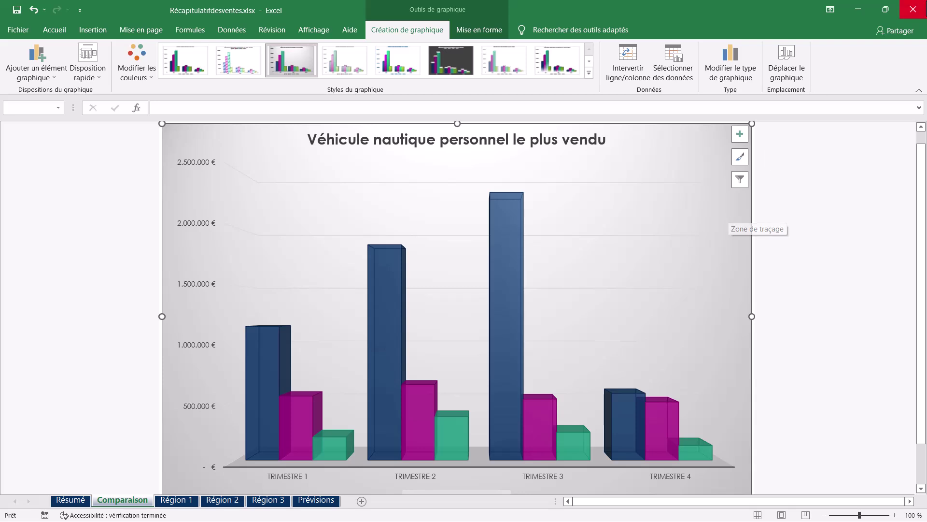
{"action": "left_click", "coordinate": [913, 9]}
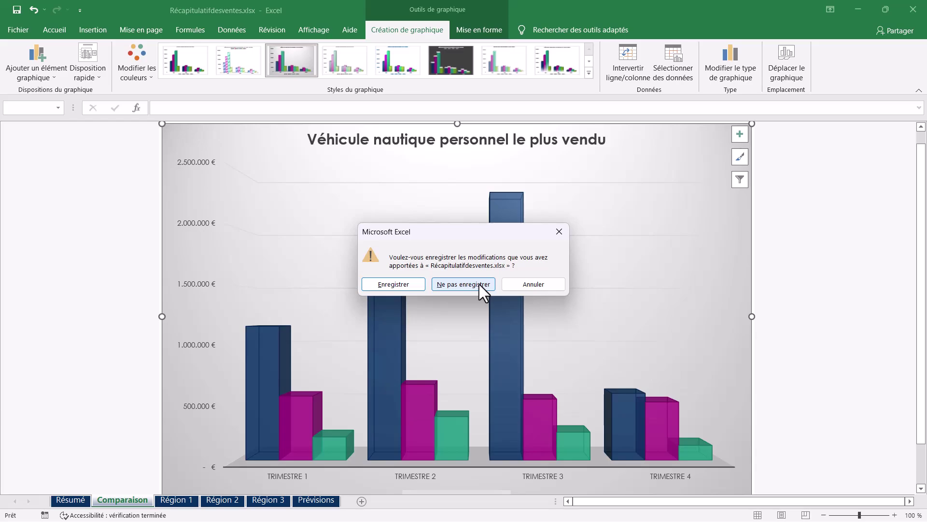
{"action": "left_click", "coordinate": [479, 285]}
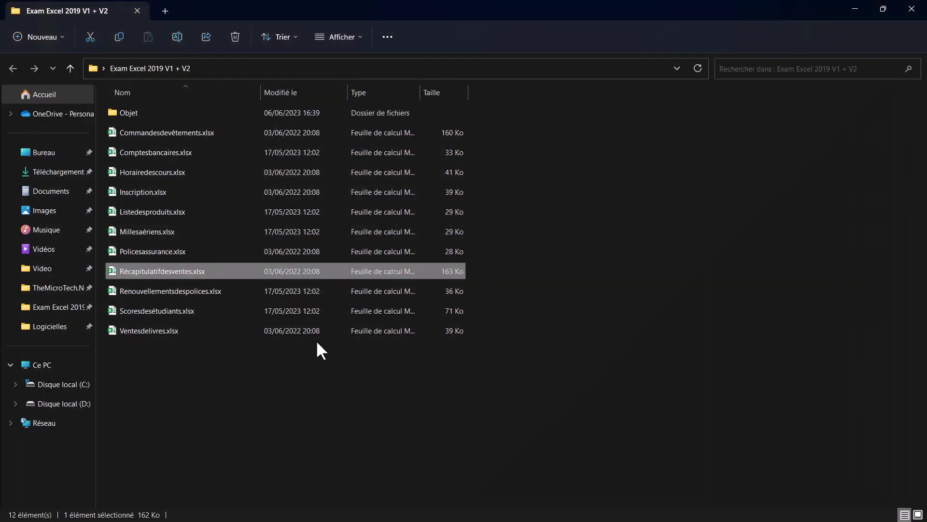
{"action": "left_click", "coordinate": [161, 329]}
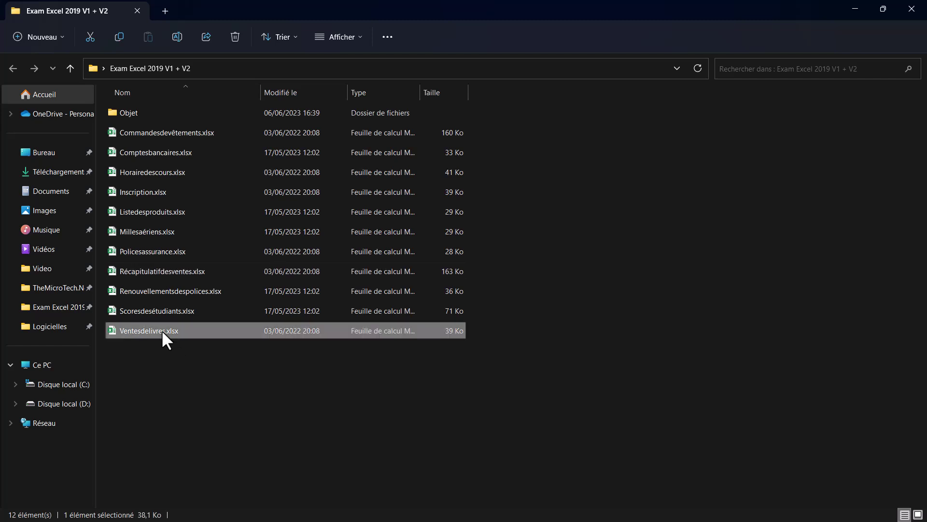
Open Ventesdelivres.xlsx in Excel from the Exam Excel 2019 V1 + V2 folder.
{"action": "double_click", "coordinate": [161, 329]}
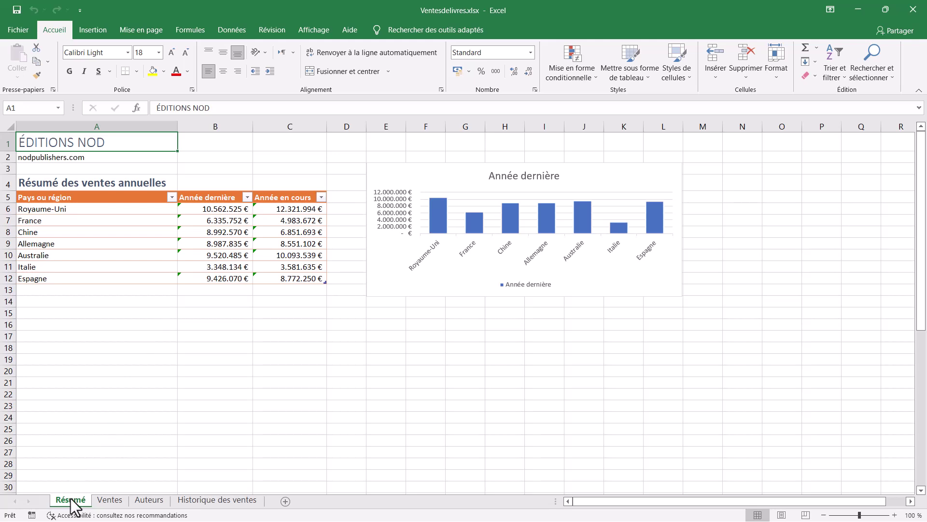
{"action": "left_click", "coordinate": [45, 156]}
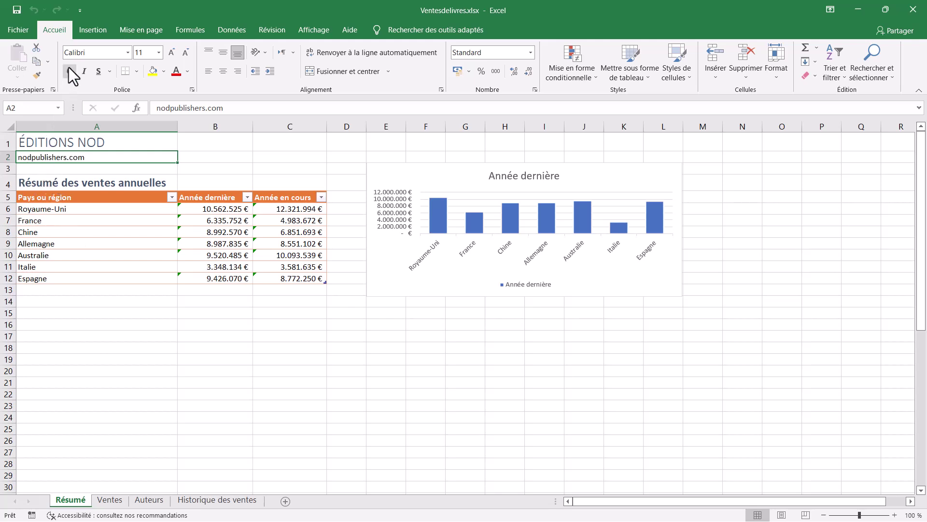
{"action": "left_click", "coordinate": [91, 30]}
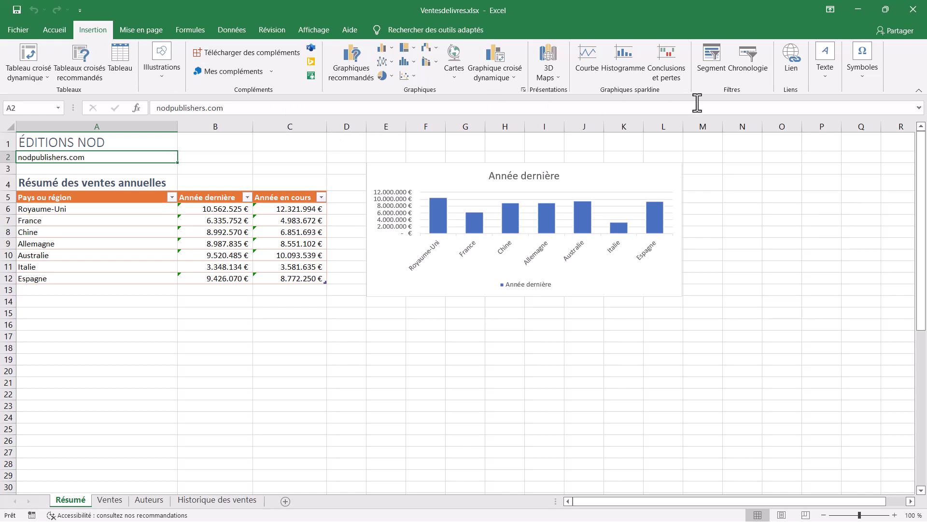
{"action": "left_click", "coordinate": [789, 60]}
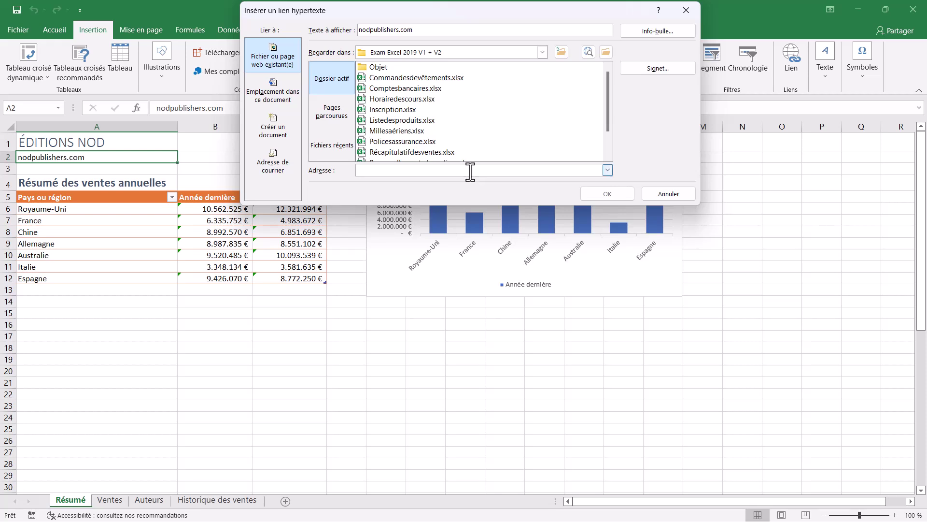
{"action": "type", "text": "www"}
{"action": "type", "text": "."}
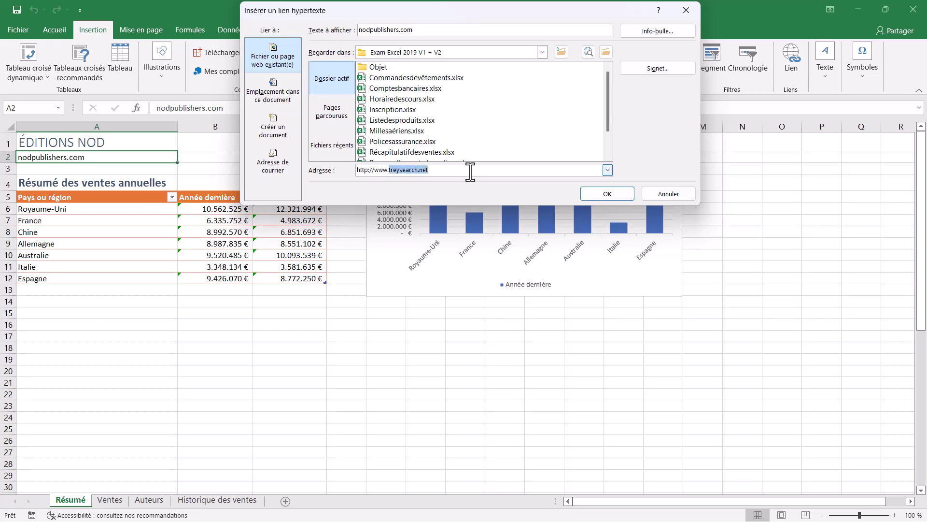
{"action": "type", "text": "nod"}
{"action": "left_click", "coordinate": [470, 171]}
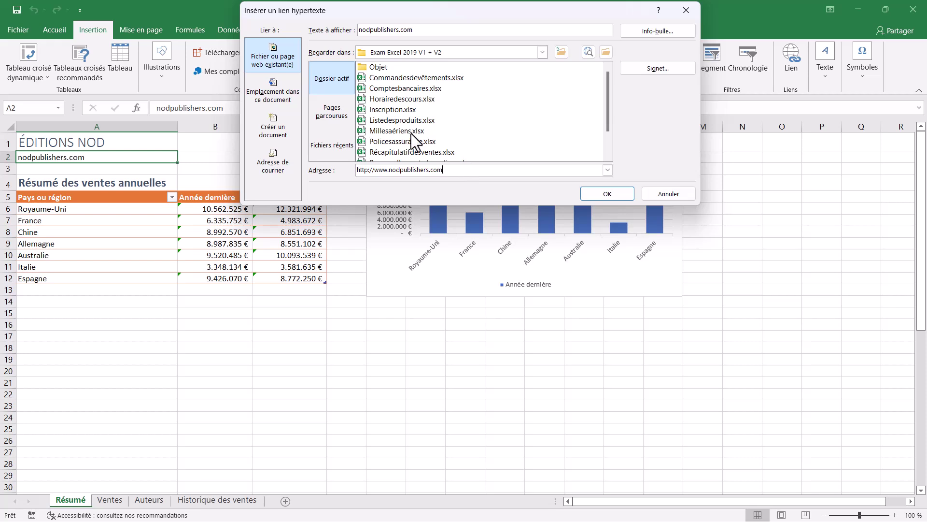
{"action": "left_click", "coordinate": [658, 30]}
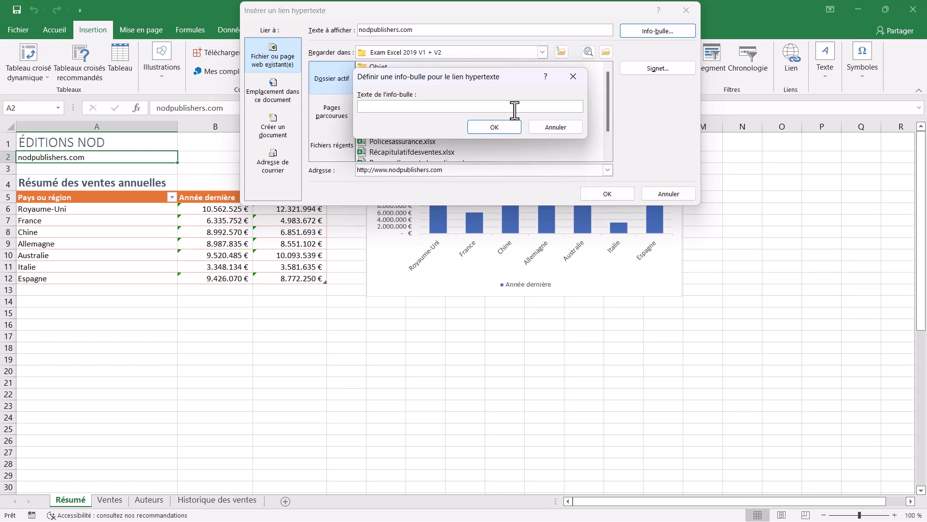
{"action": "type", "text": "S"}
{"action": "type", "text": "ite web de l"}
{"action": "type", "text": "a soci"}
{"action": "type", "text": "été"}
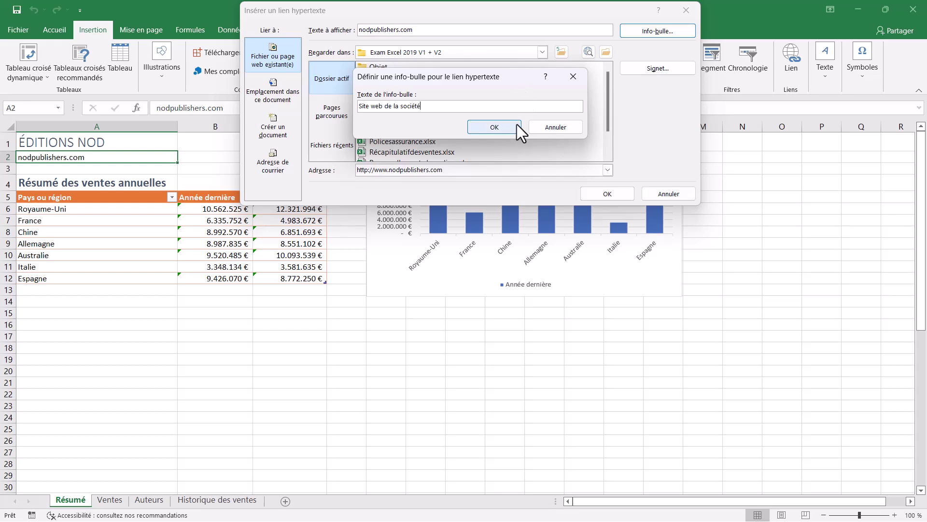
{"action": "left_click", "coordinate": [517, 124]}
{"action": "left_click", "coordinate": [585, 194]}
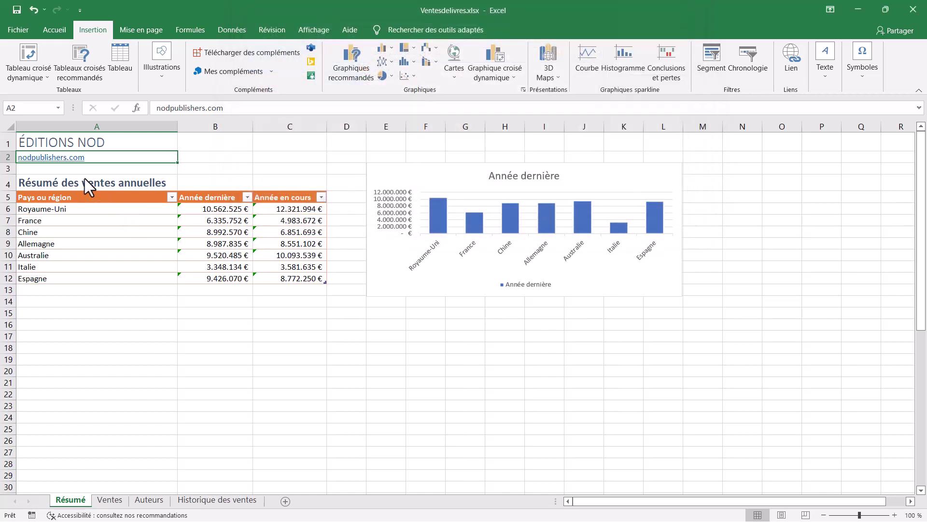
{"action": "mouse_move", "coordinate": [51, 157]}
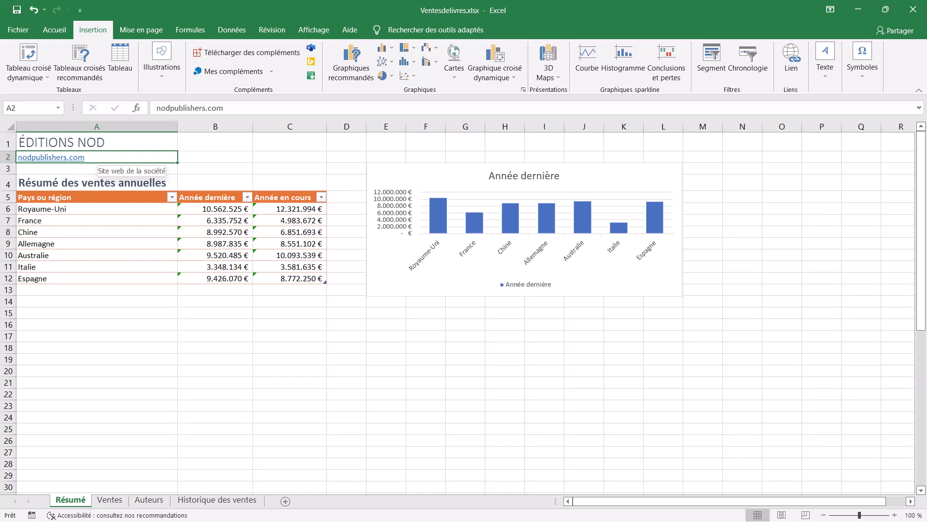
Turn on Afficher les formules for the Historique des ventes sheet.
{"action": "left_click", "coordinate": [183, 502]}
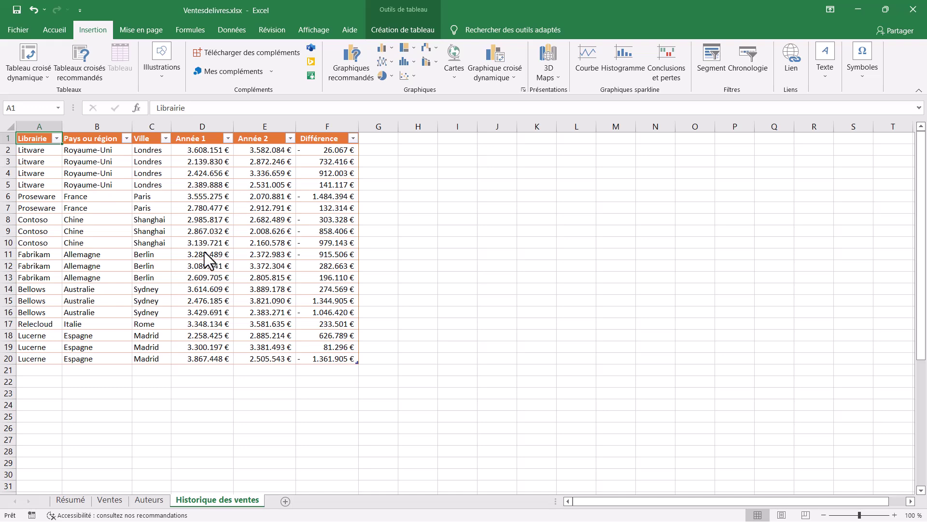
{"action": "left_click", "coordinate": [192, 30]}
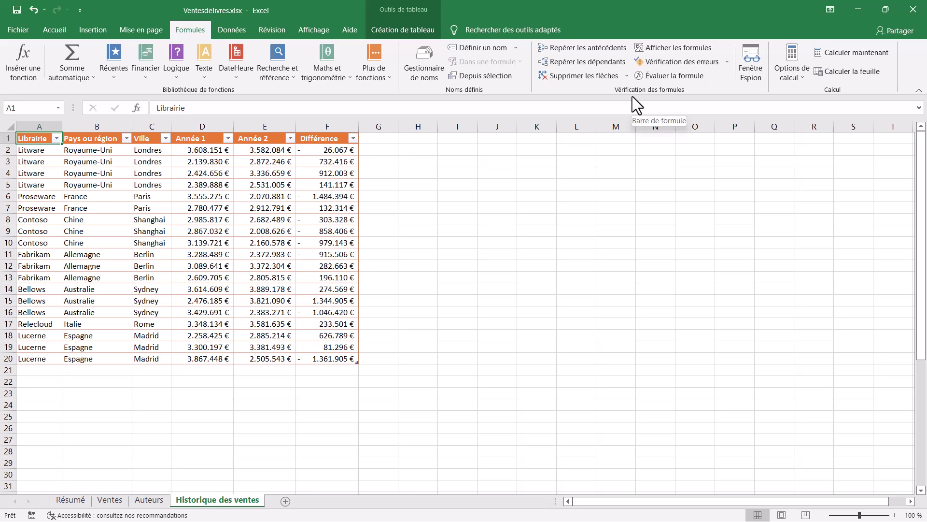
{"action": "left_click", "coordinate": [687, 51]}
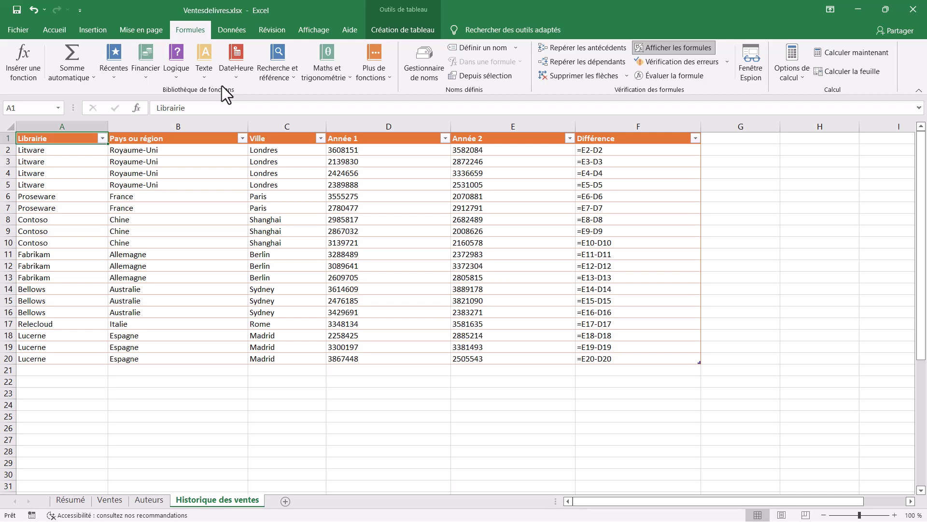
{"action": "left_click", "coordinate": [14, 29]}
Save the workbook, run Inspecter le document, and close the inspection results.
{"action": "left_click", "coordinate": [51, 140]}
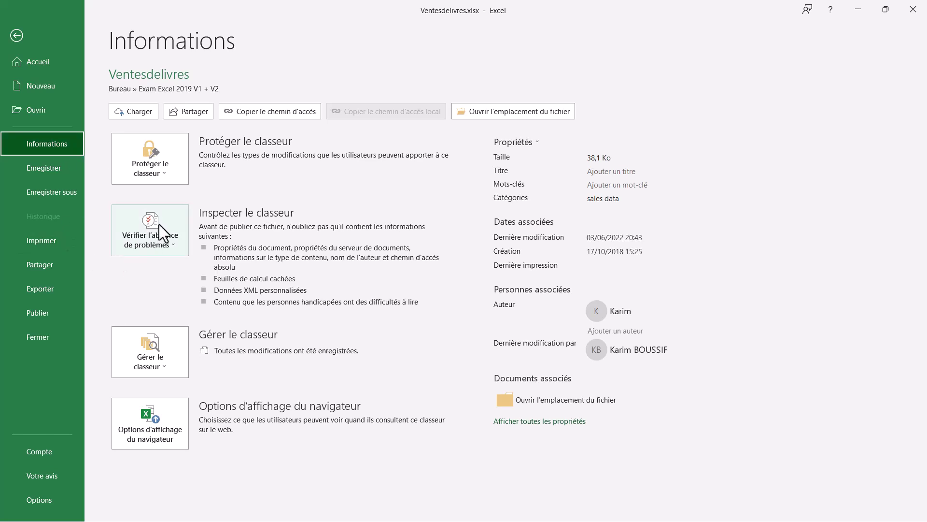
{"action": "left_click", "coordinate": [156, 225]}
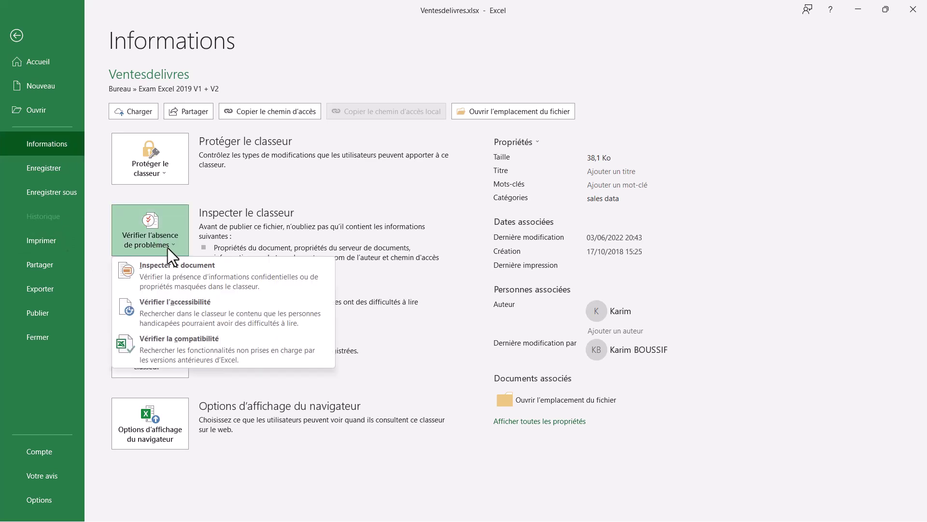
{"action": "left_click", "coordinate": [177, 271]}
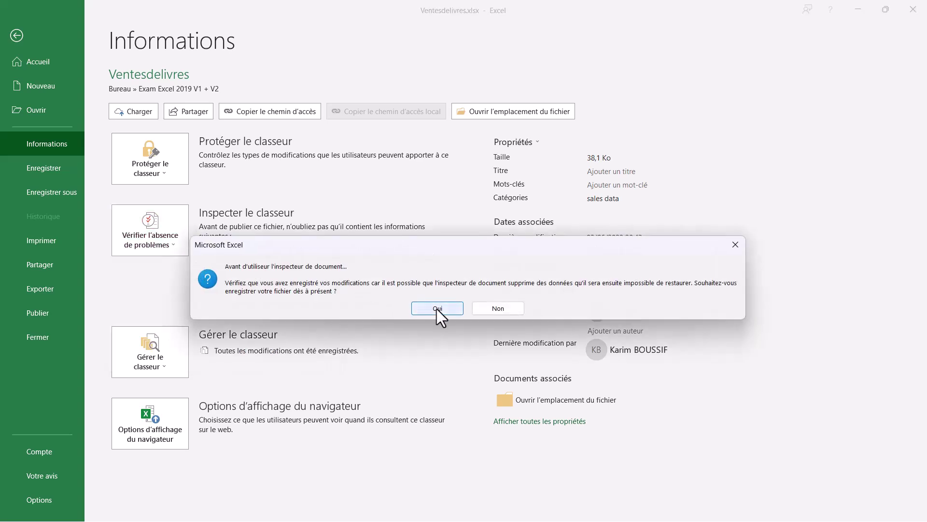
{"action": "left_click", "coordinate": [436, 309]}
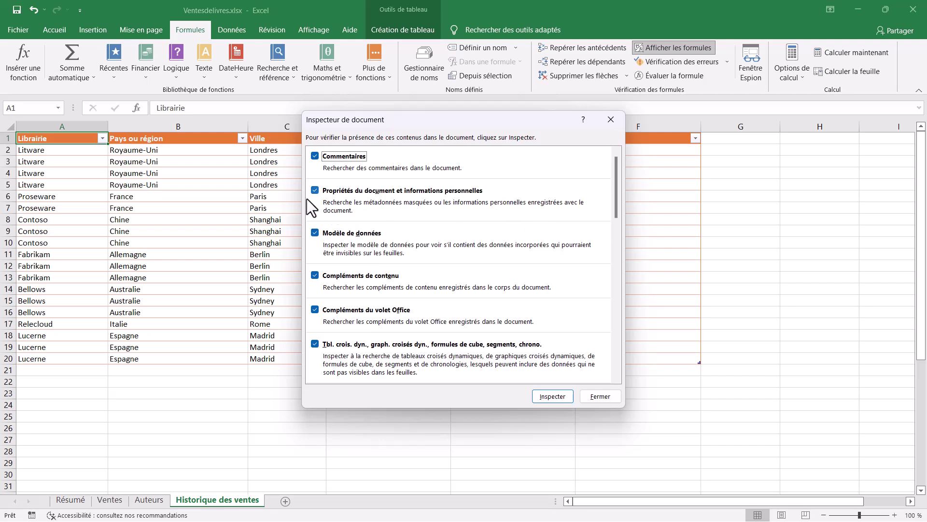
{"action": "left_click", "coordinate": [552, 395]}
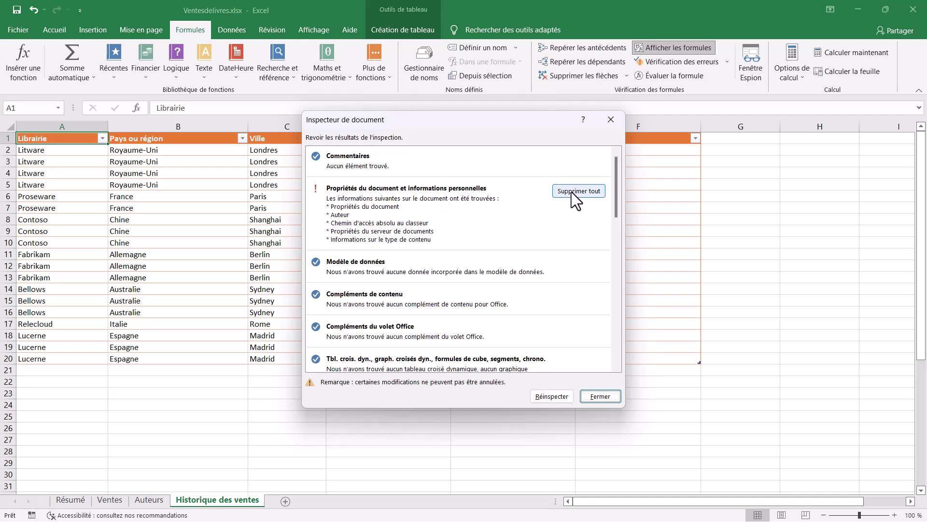
{"action": "scroll", "coordinate": [572, 199], "scroll_direction": "down", "scroll_amount": 5}
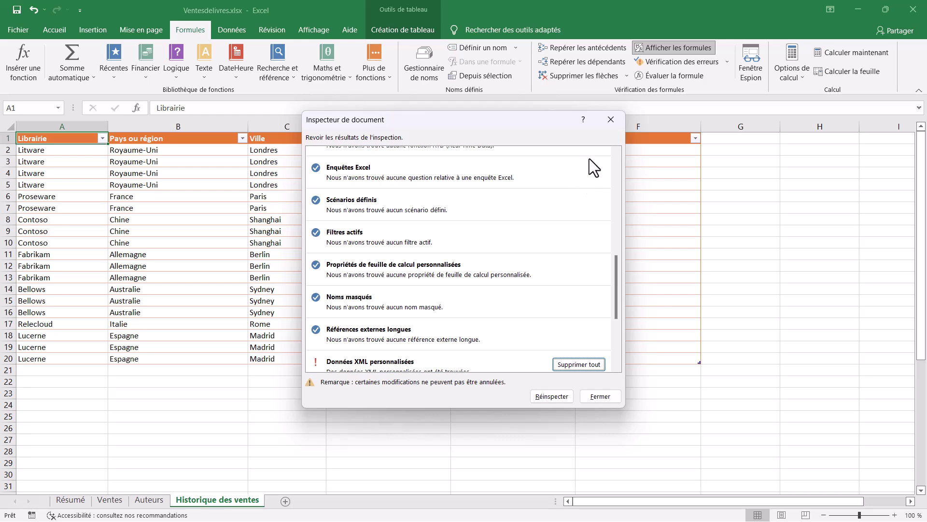
{"action": "left_click", "coordinate": [612, 121]}
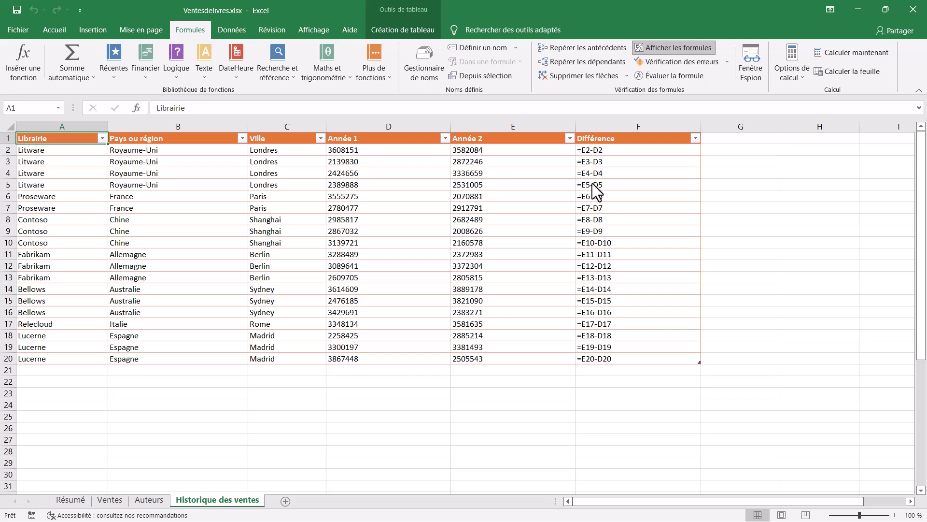
Fill the Auteurs Prime column with =SI([@[Livres vendus]]>10000;500;100), then go to Ventes.
{"action": "left_click", "coordinate": [150, 501]}
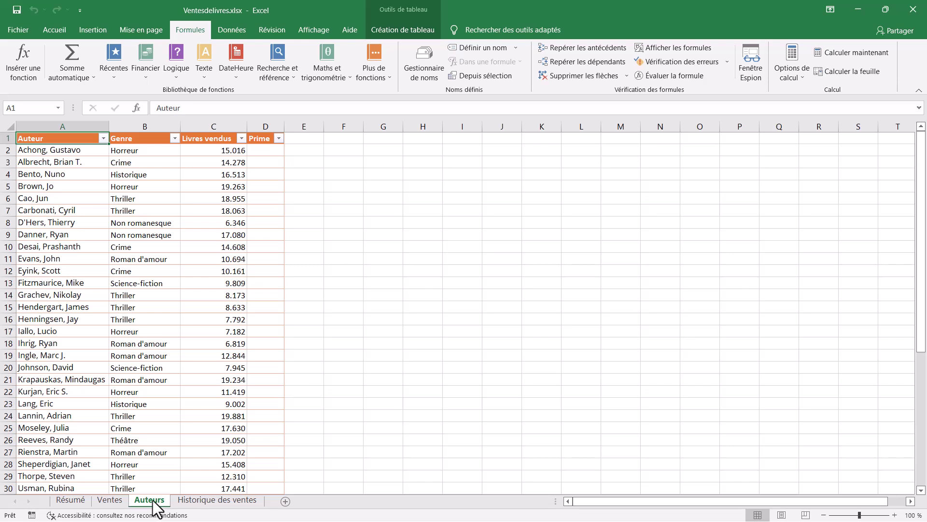
{"action": "left_click", "coordinate": [272, 150]}
{"action": "type", "text": "="}
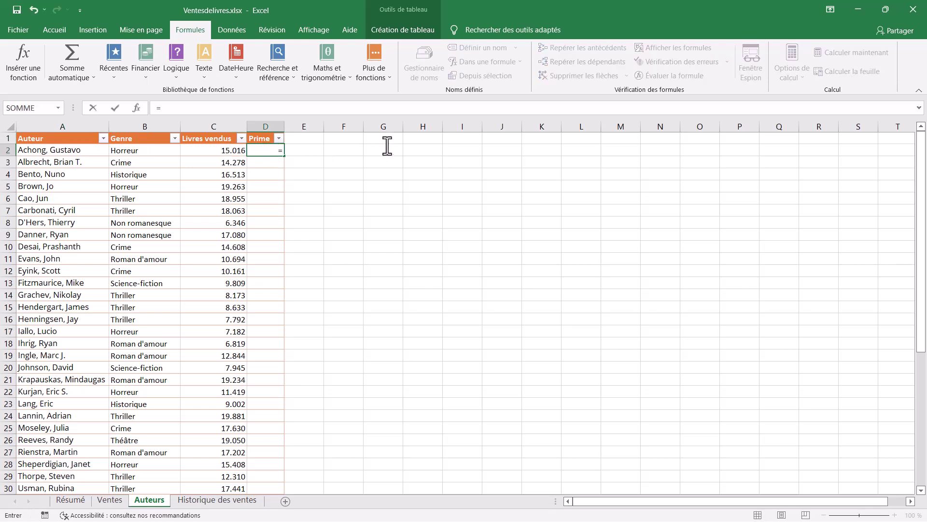
{"action": "type", "text": "SI("}
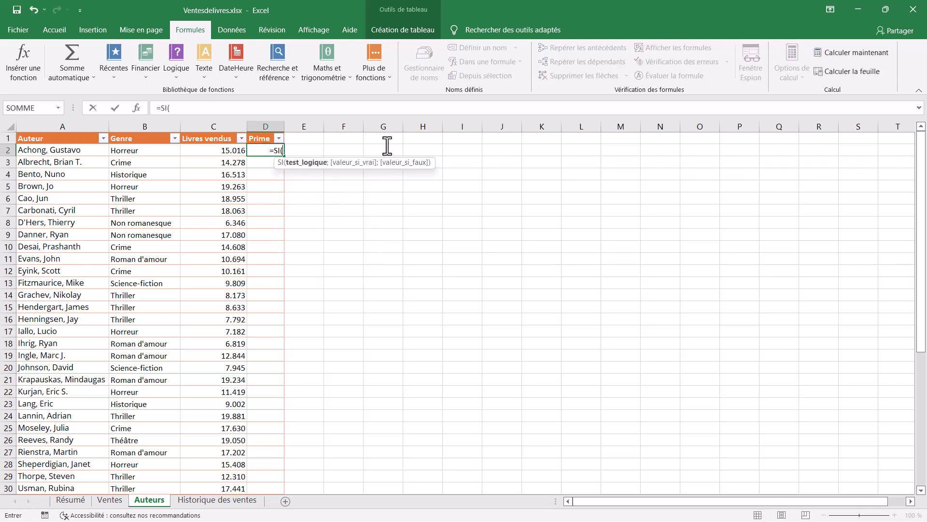
{"action": "left_click", "coordinate": [239, 149]}
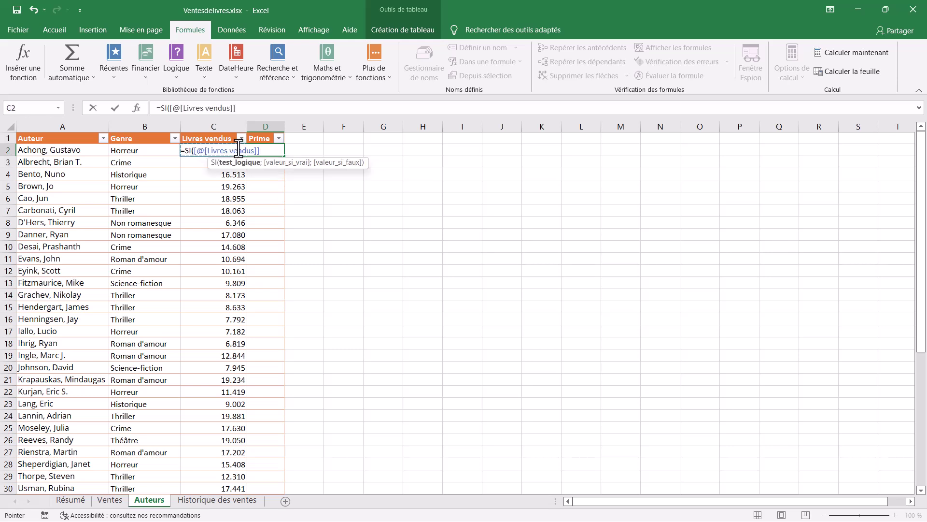
{"action": "type", "text": ">"}
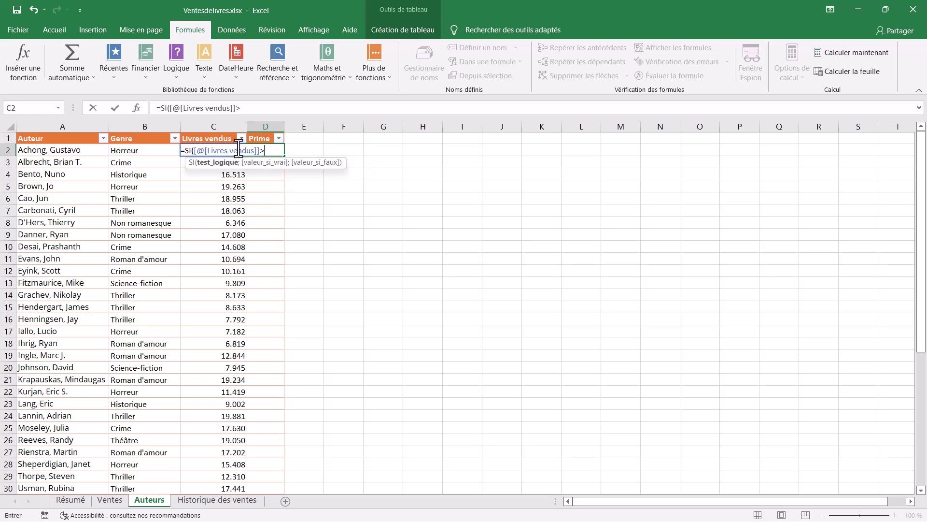
{"action": "type", "text": "10000"}
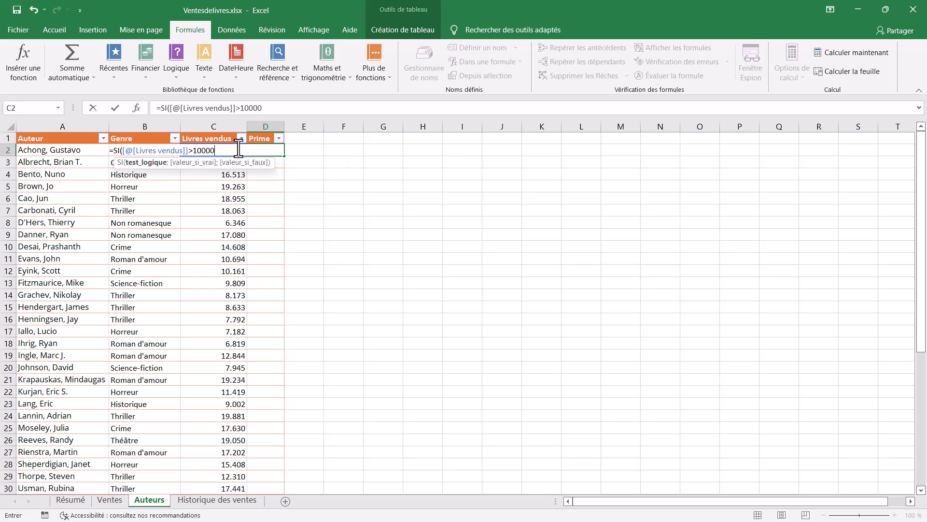
{"action": "type", "text": ";"}
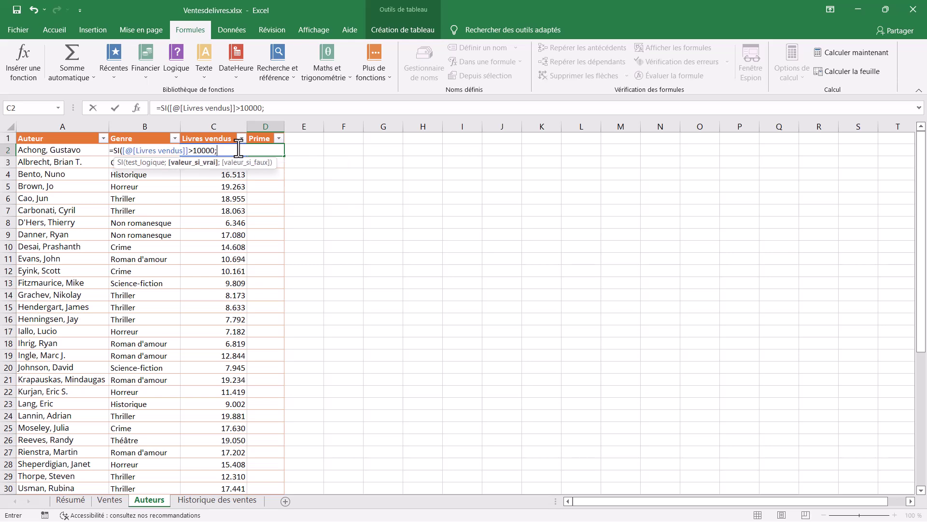
{"action": "type", "text": "500"}
{"action": "type", "text": ";"}
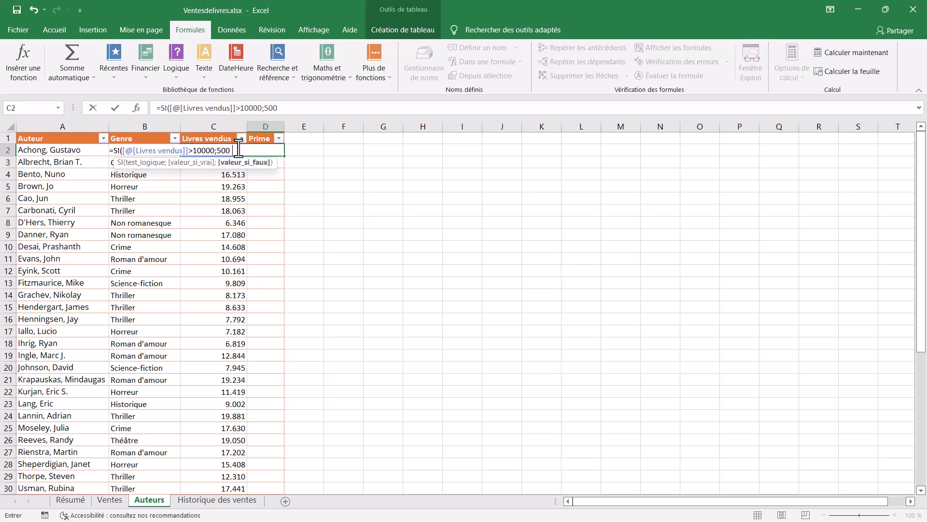
{"action": "type", "text": "100"}
{"action": "type", "text": ")"}
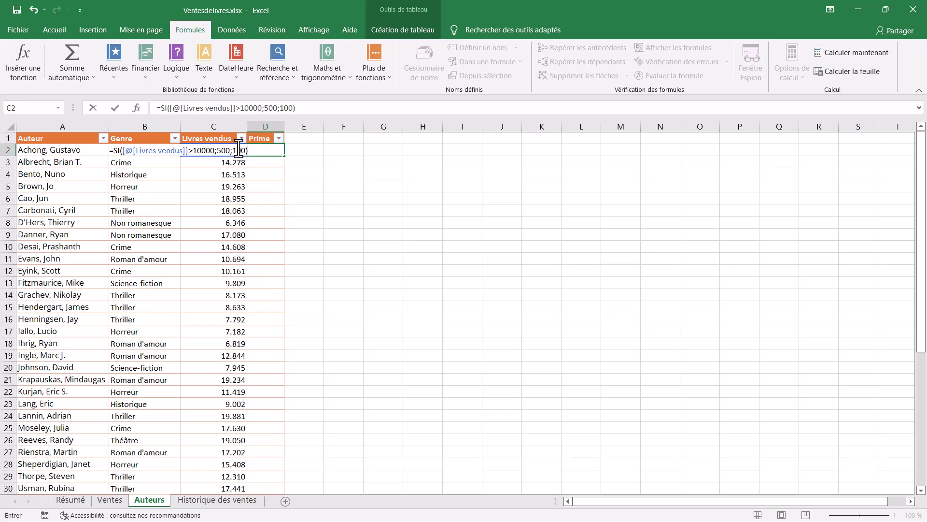
{"action": "key", "text": "Return"}
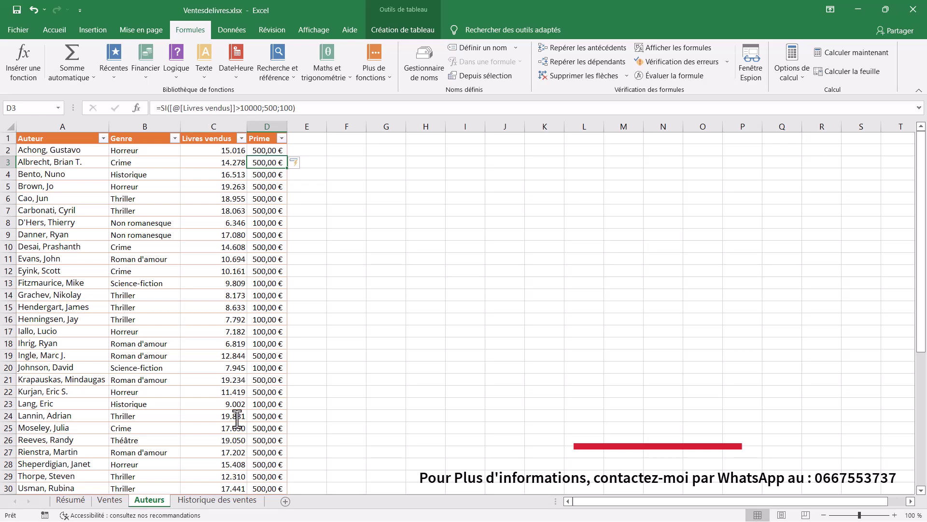
{"action": "left_click", "coordinate": [110, 501]}
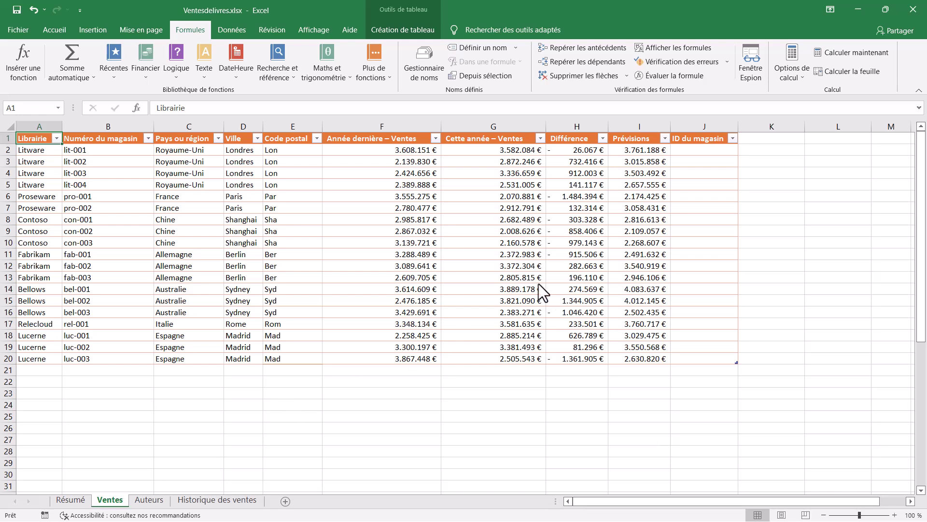
Change the Code postal formula to =MAJUSCULE(GAUCHE(D2;3)), then select the Résumé chart.
{"action": "left_click", "coordinate": [285, 151]}
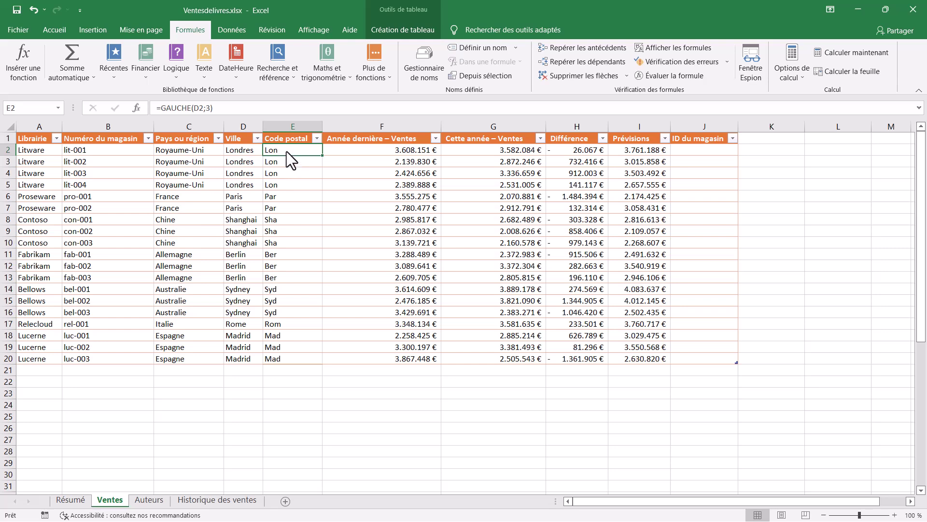
{"action": "double_click", "coordinate": [286, 151]}
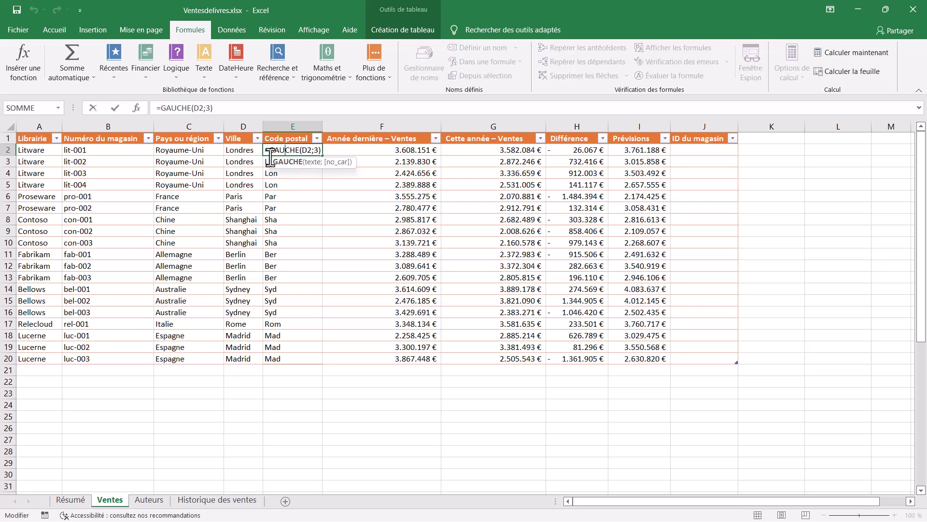
{"action": "left_click", "coordinate": [270, 151]}
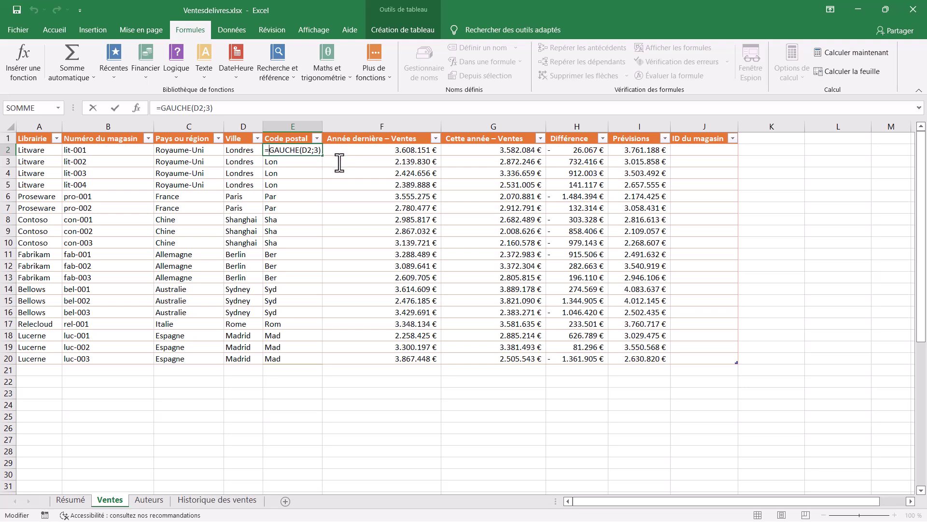
{"action": "type", "text": "MAJ"}
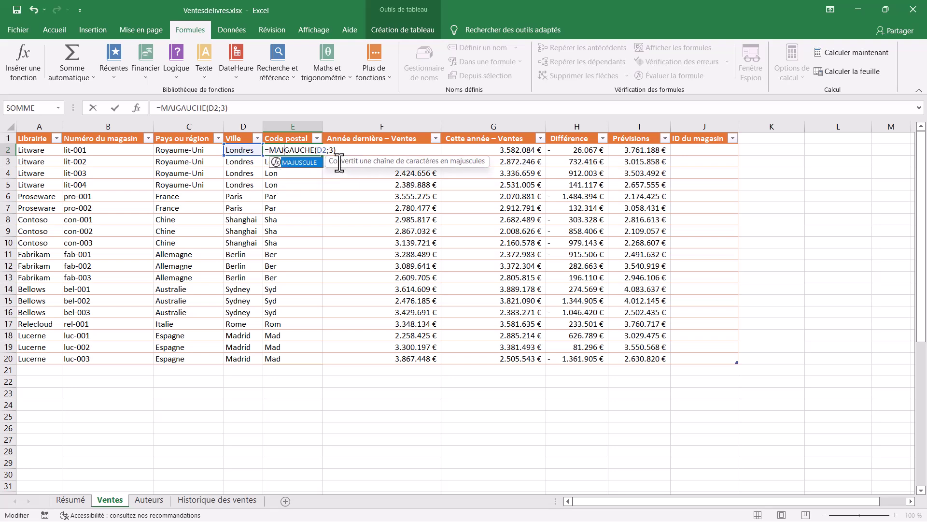
{"action": "double_click", "coordinate": [308, 160]}
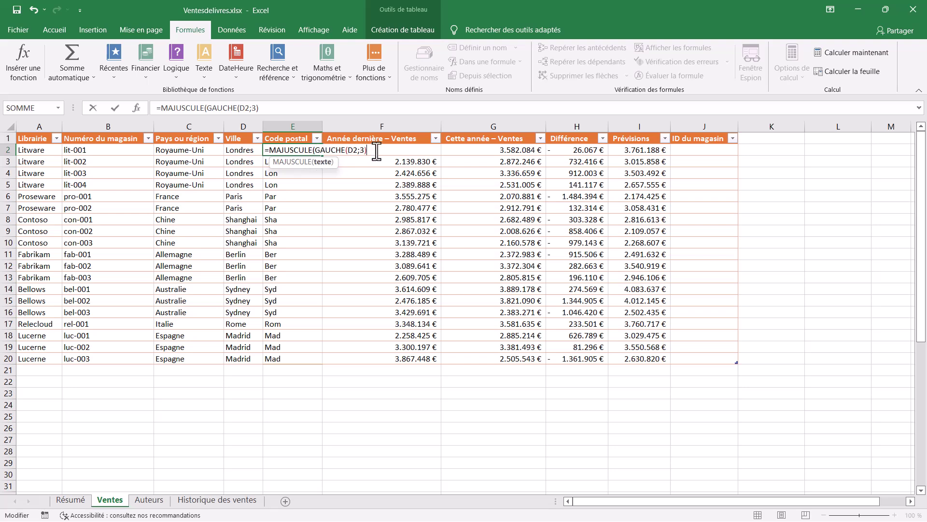
{"action": "type", "text": ")"}
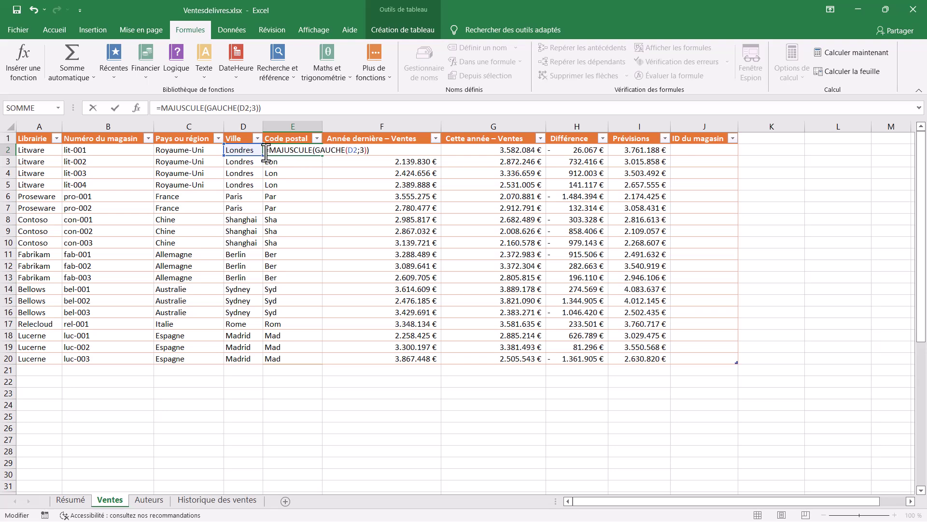
{"action": "left_click_drag", "start_coordinate": [267, 153], "coordinate": [317, 156]}
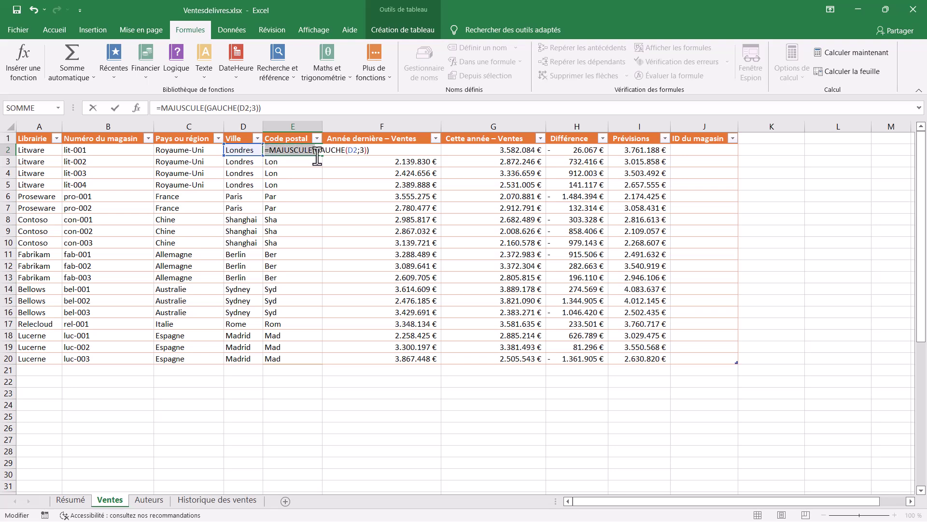
{"action": "left_click_drag", "start_coordinate": [316, 155], "coordinate": [374, 153]}
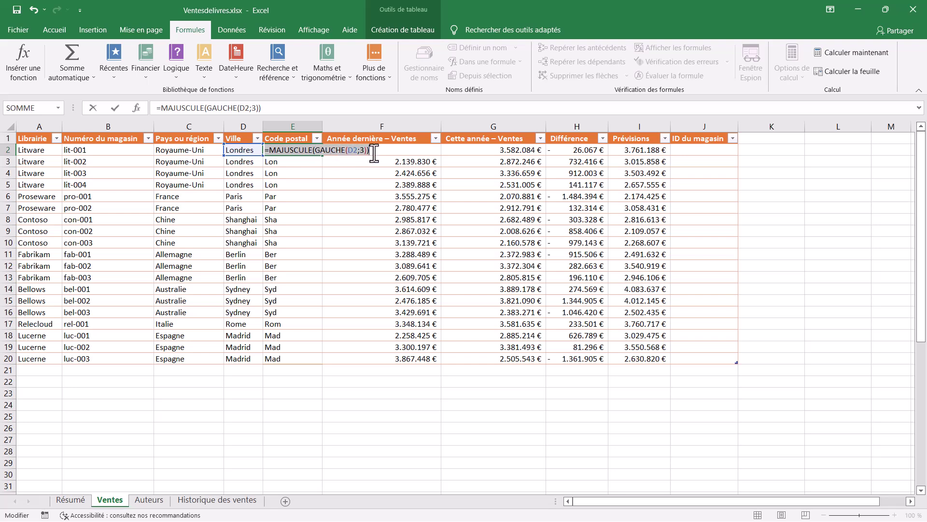
{"action": "left_click", "coordinate": [375, 154]}
{"action": "key", "text": "Return"}
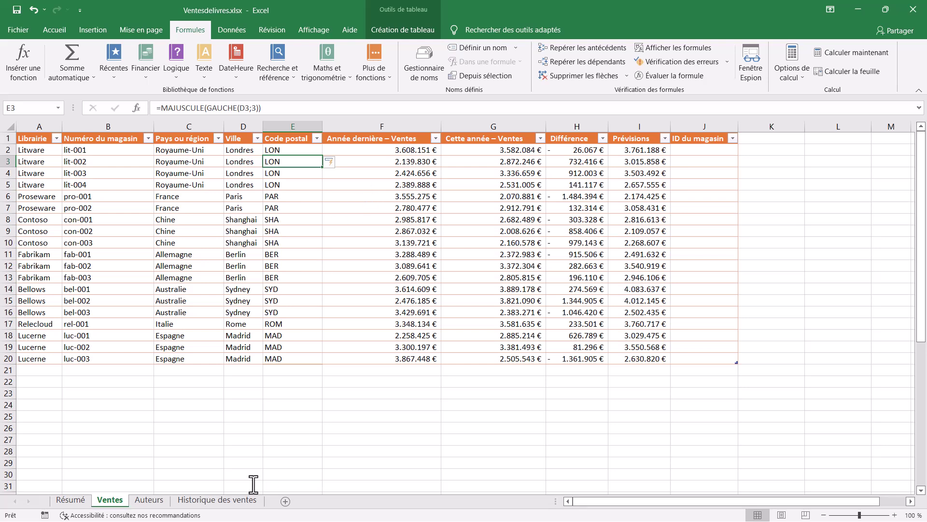
{"action": "left_click", "coordinate": [70, 500]}
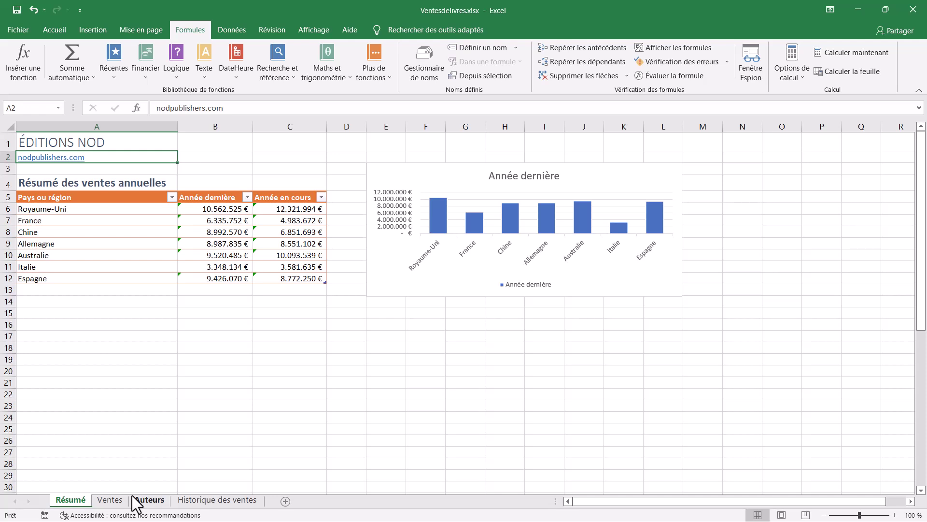
{"action": "left_click", "coordinate": [381, 269]}
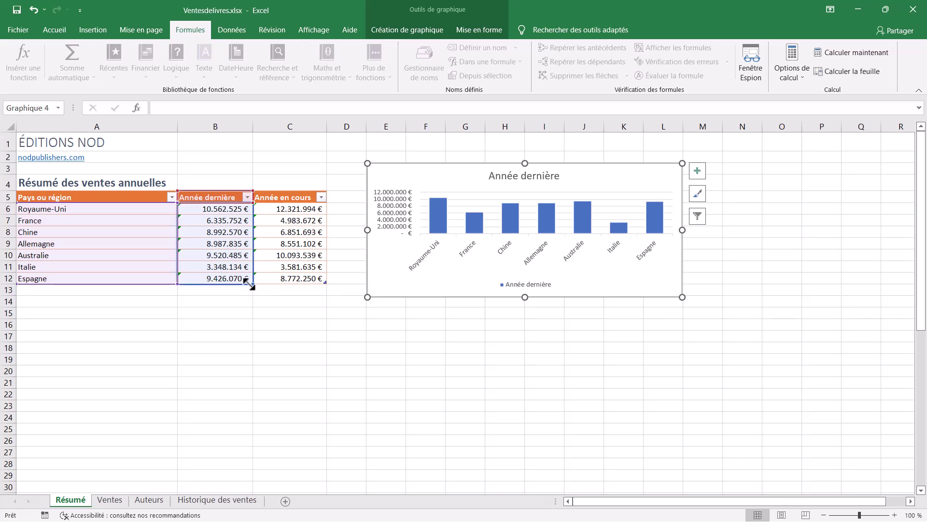
Extend the chart's data range from column B to C to add Année en cours.
{"action": "left_click_drag", "start_coordinate": [256, 286], "coordinate": [254, 284]}
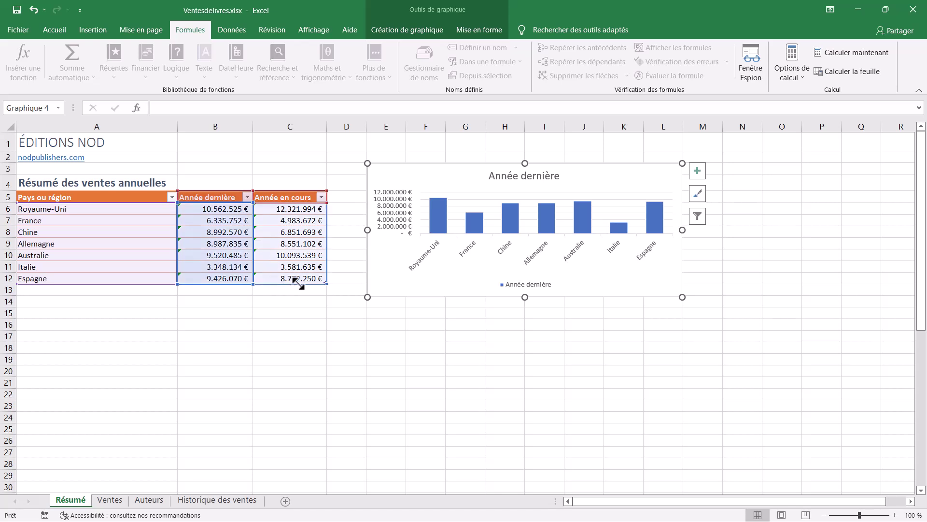
{"action": "left_click_drag", "start_coordinate": [251, 281], "coordinate": [319, 284]}
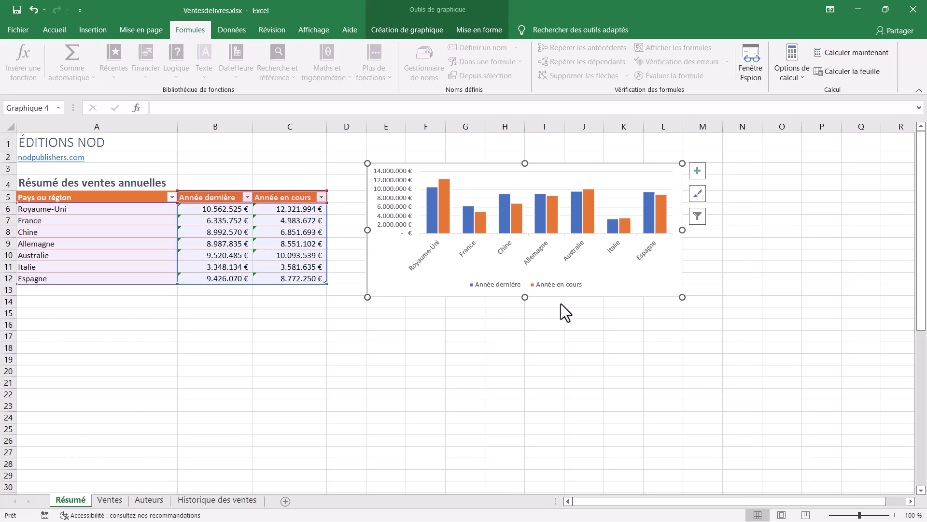
{"action": "left_click", "coordinate": [913, 9]}
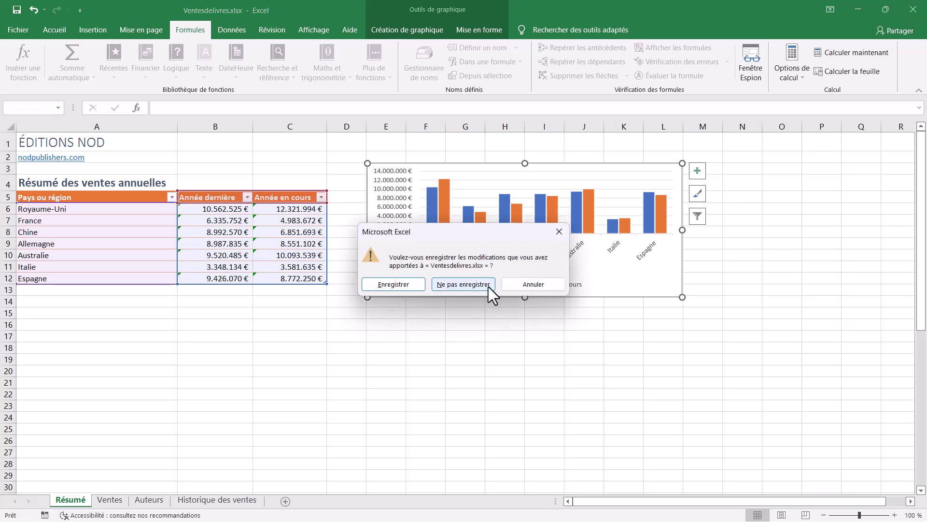
Discard changes to Ventesdelivres.xlsx and open Inscription.xlsx.
{"action": "left_click", "coordinate": [488, 286]}
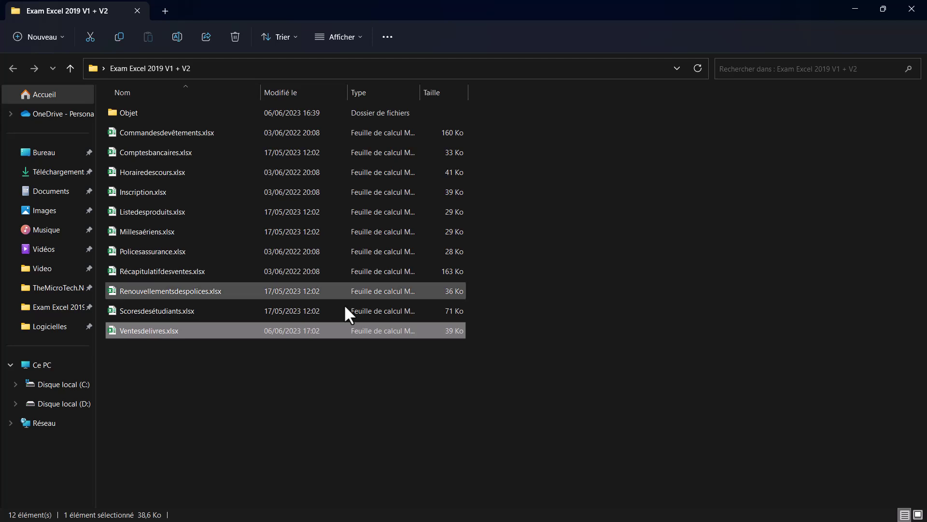
{"action": "left_click", "coordinate": [159, 192]}
{"action": "double_click", "coordinate": [158, 192]}
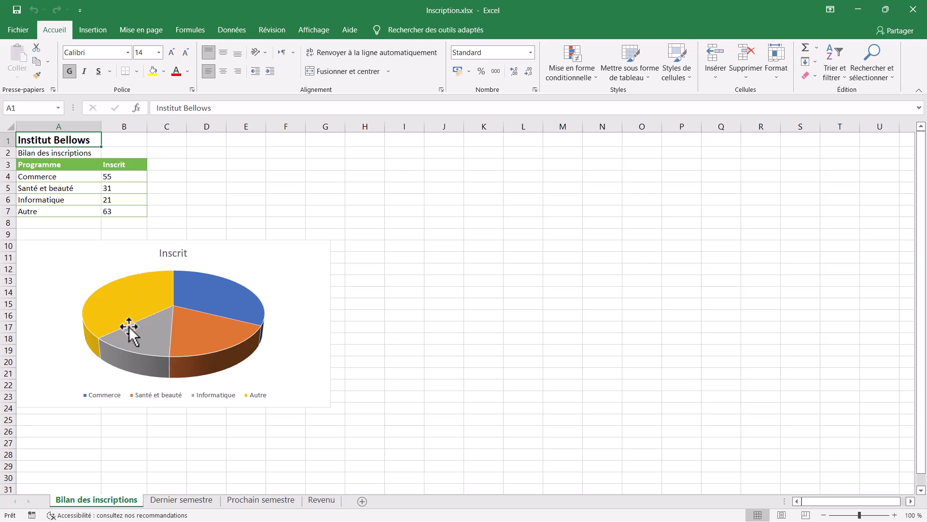
Wrap the A3:F3 header text on Dernier semestre, then return to Bilan des inscriptions.
{"action": "left_click", "coordinate": [182, 501]}
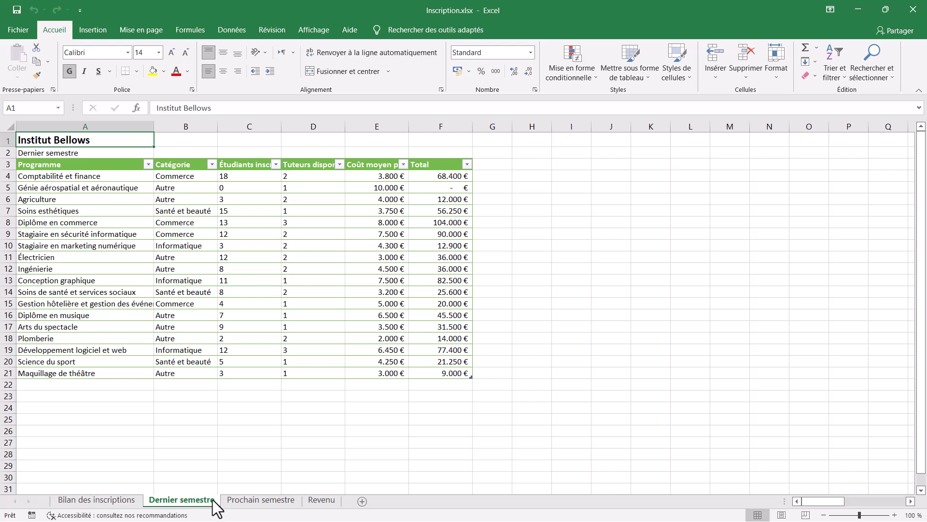
{"action": "left_click_drag", "start_coordinate": [54, 165], "coordinate": [437, 163]}
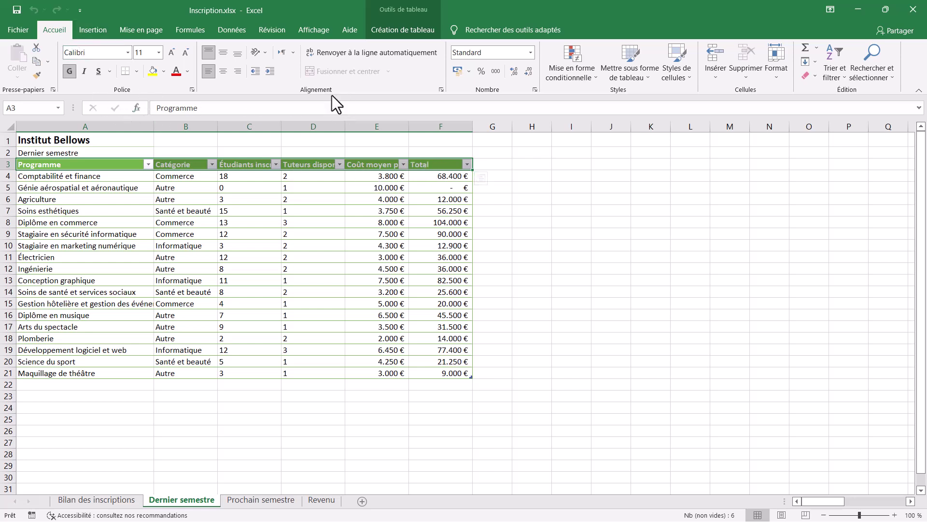
{"action": "left_click", "coordinate": [354, 54]}
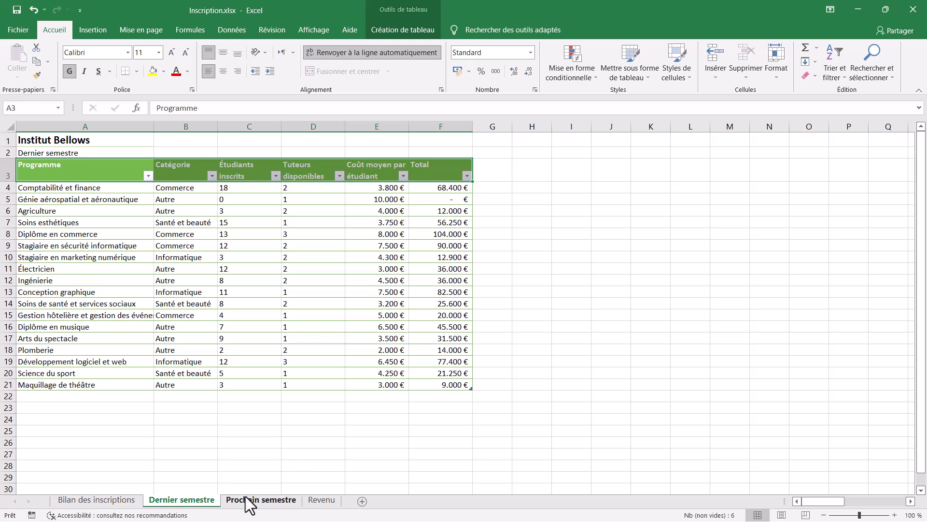
{"action": "left_click", "coordinate": [113, 502]}
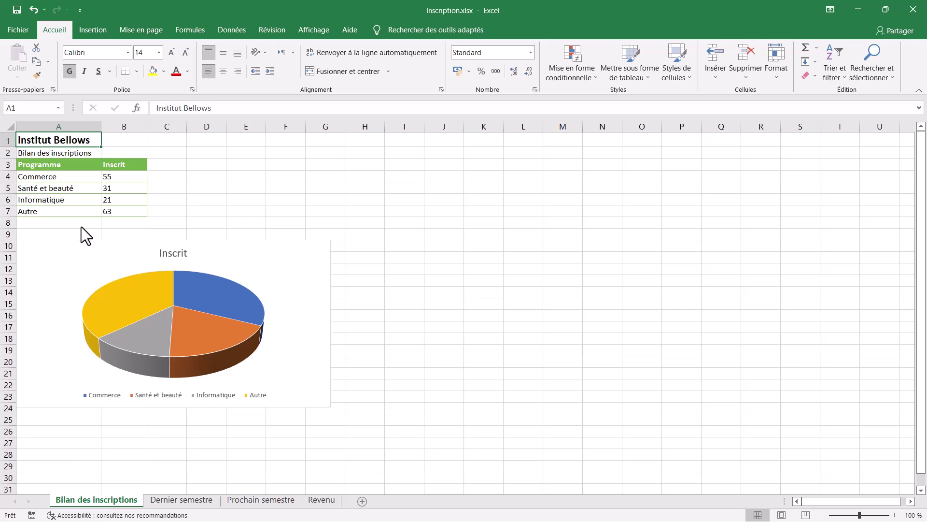
Name the Programme/Inscrit range 'Inscription' instead of 'Programme', then go to the Revenu sheet.
{"action": "left_click_drag", "start_coordinate": [57, 167], "coordinate": [102, 209]}
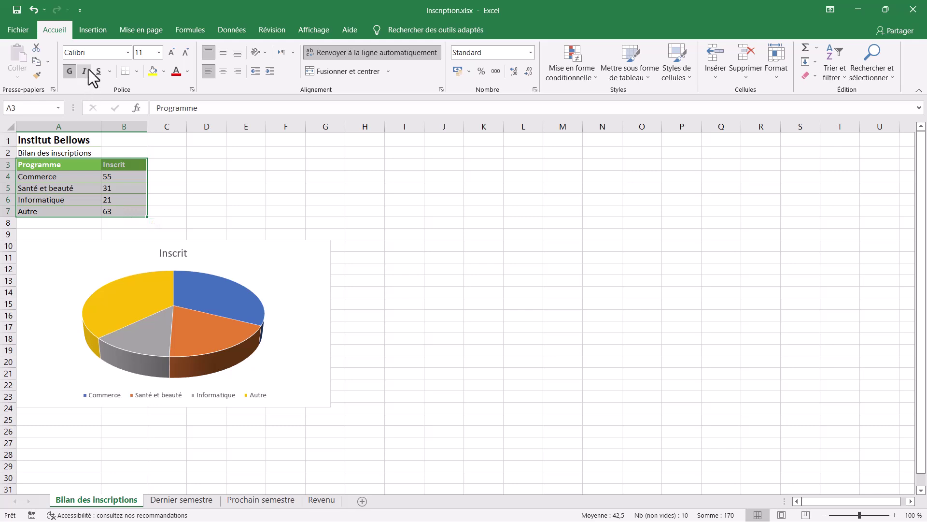
{"action": "left_click", "coordinate": [214, 30]}
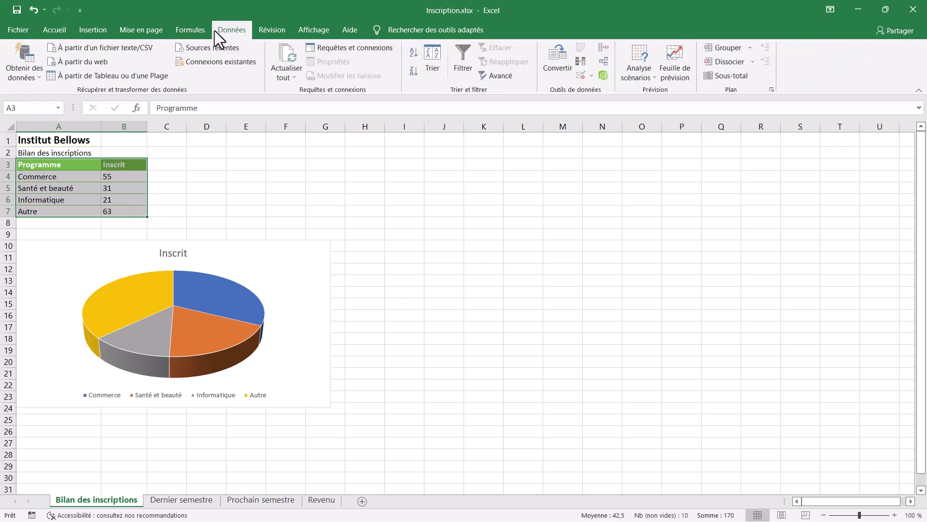
{"action": "left_click", "coordinate": [147, 30]}
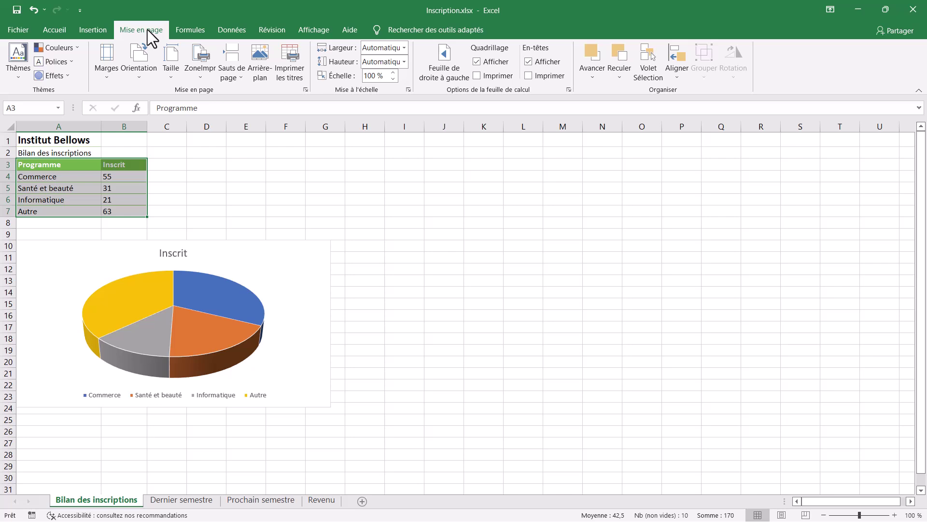
{"action": "left_click", "coordinate": [186, 33]}
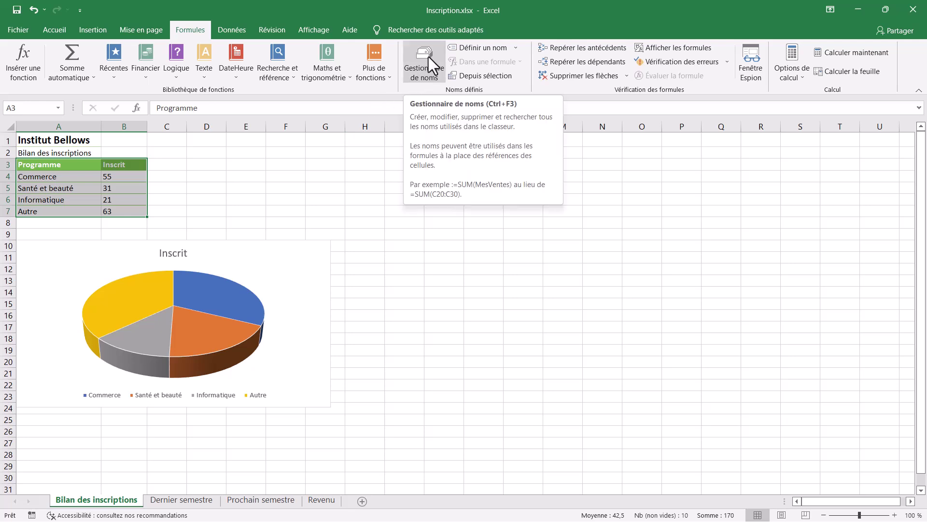
{"action": "left_click", "coordinate": [473, 47]}
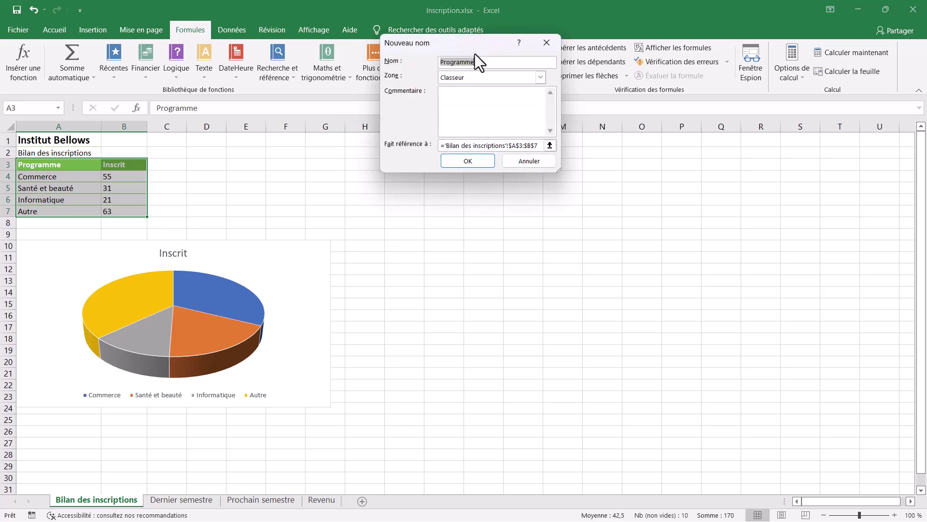
{"action": "left_click", "coordinate": [482, 62]}
{"action": "double_click", "coordinate": [483, 64]}
{"action": "key", "text": "BackSpace"}
{"action": "type", "text": "cr"}
{"action": "type", "text": "iption"}
{"action": "left_click", "coordinate": [467, 160]}
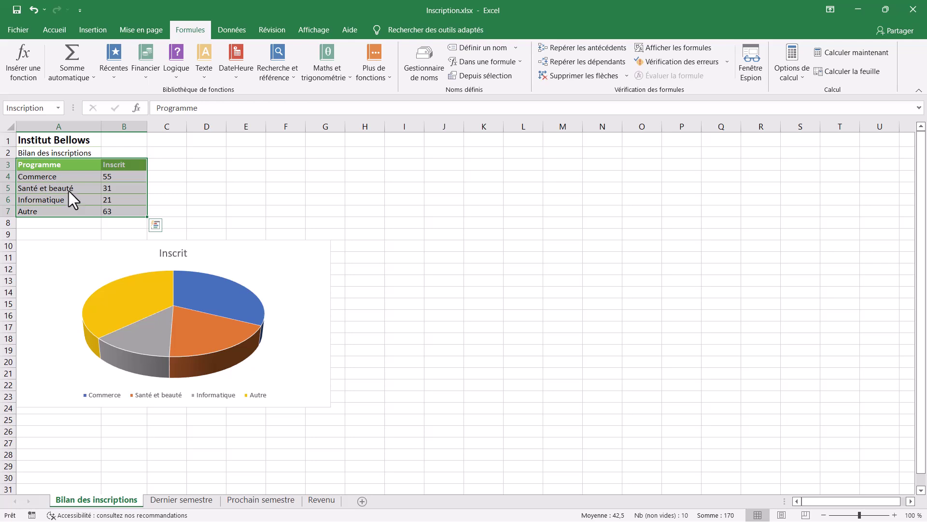
{"action": "left_click", "coordinate": [321, 500]}
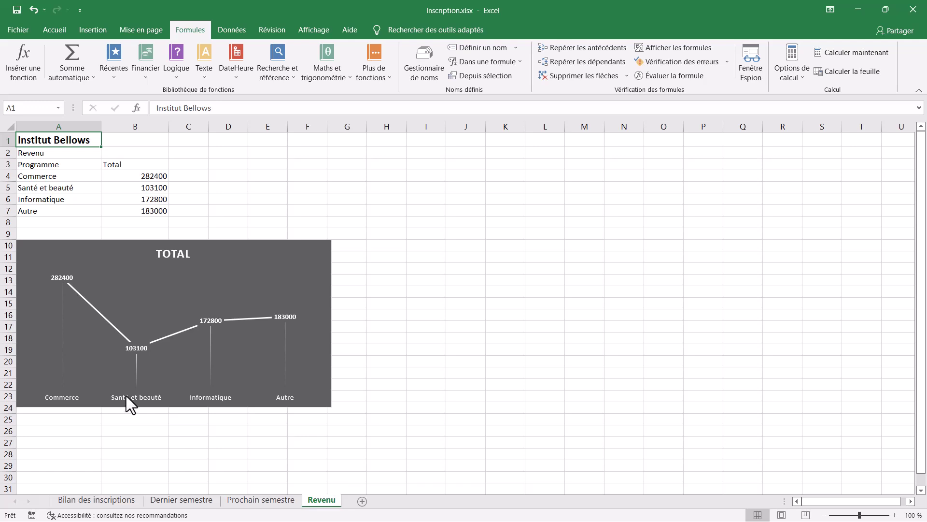
Convert Revenu's A3:B7 into a table with headers styled Style de tableau clair 14 (green).
{"action": "left_click_drag", "start_coordinate": [38, 167], "coordinate": [129, 211]}
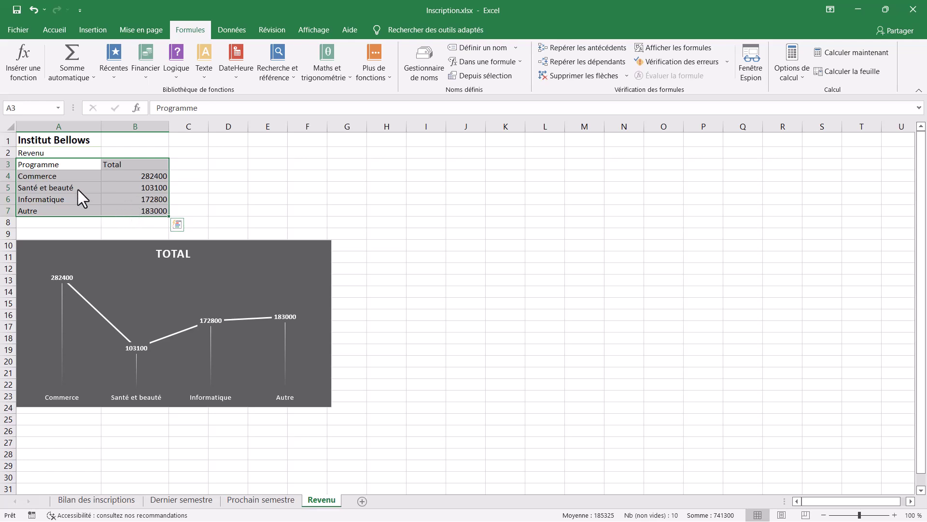
{"action": "left_click", "coordinate": [96, 25]}
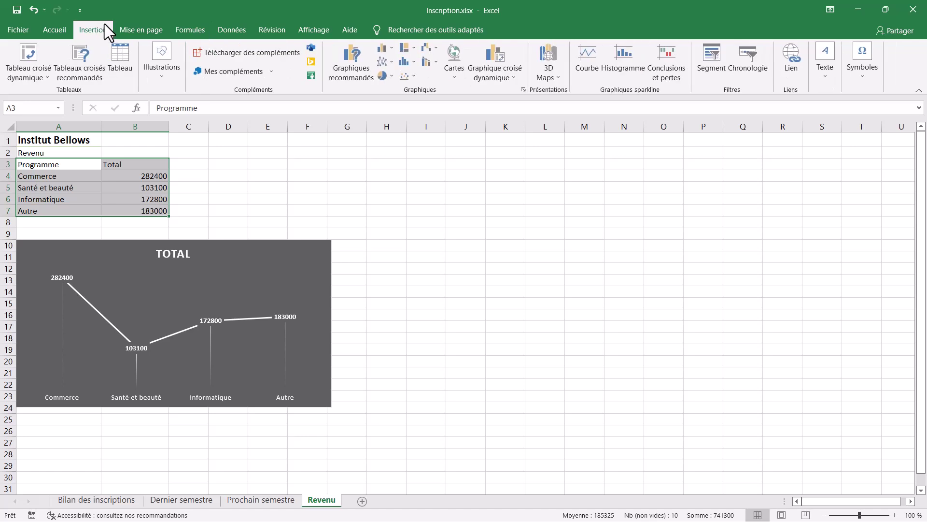
{"action": "left_click", "coordinate": [117, 59]}
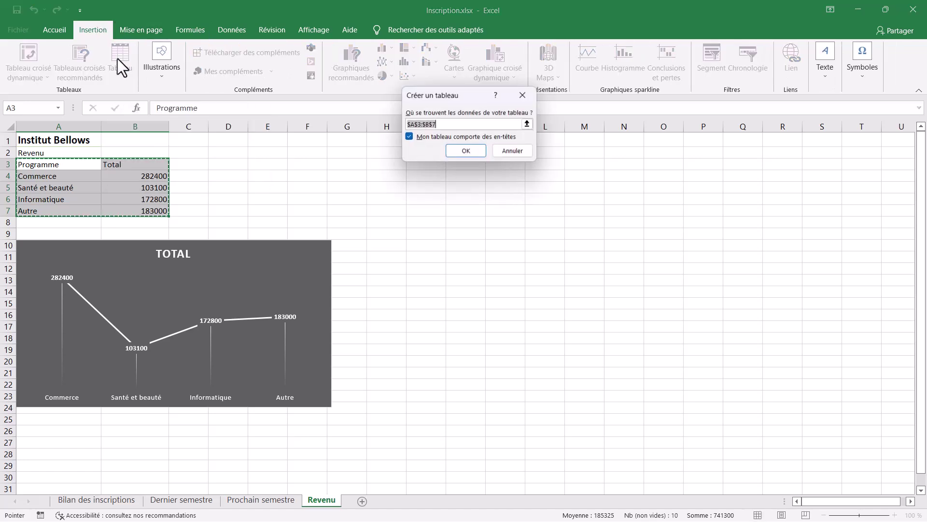
{"action": "left_click", "coordinate": [454, 150]}
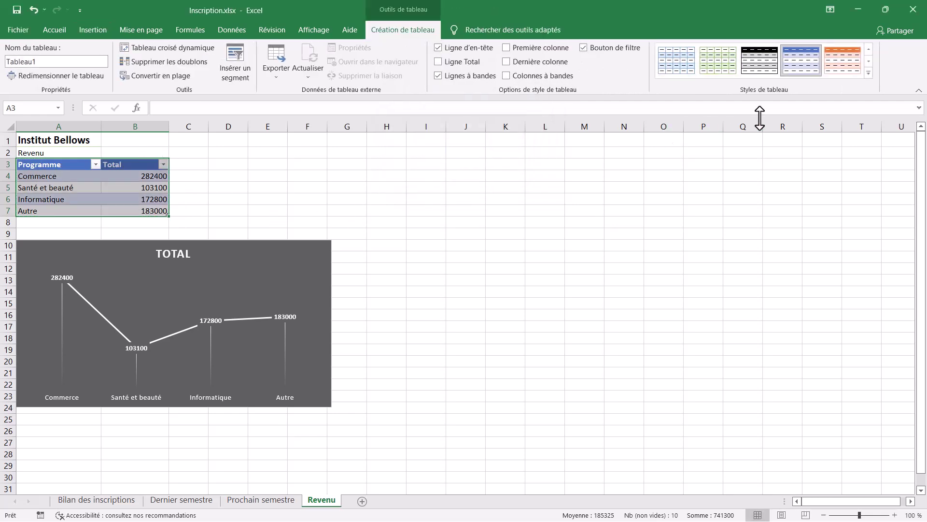
{"action": "left_click", "coordinate": [867, 75]}
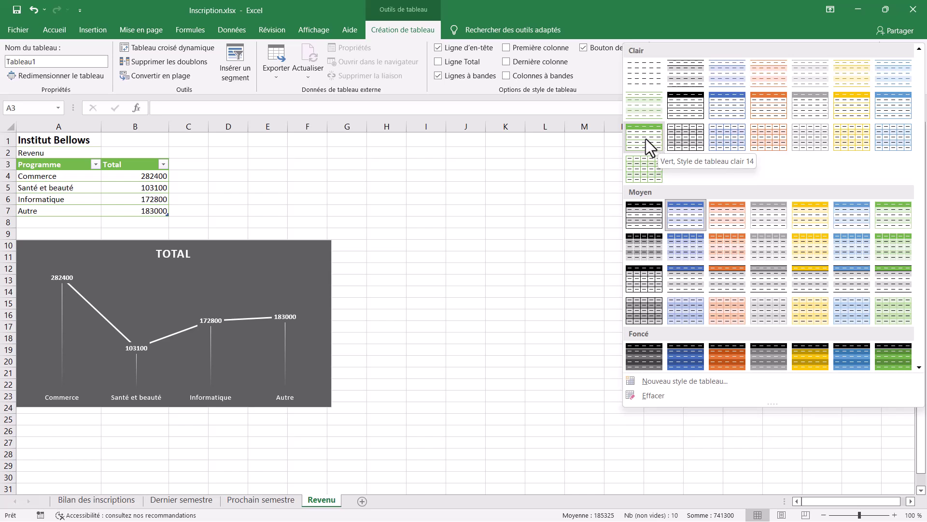
{"action": "left_click", "coordinate": [646, 138]}
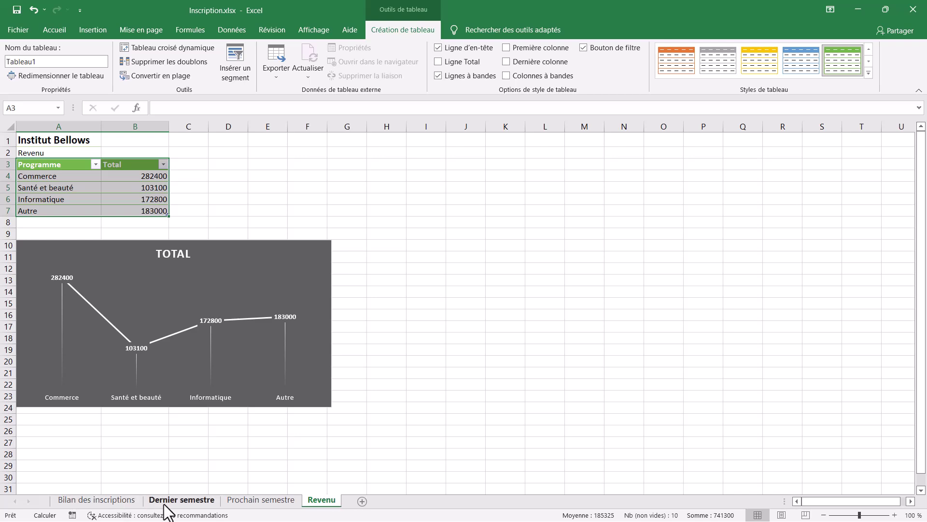
On Dernier semestre, select the Agriculture row A6:F6 of the programme table.
{"action": "left_click", "coordinate": [182, 500]}
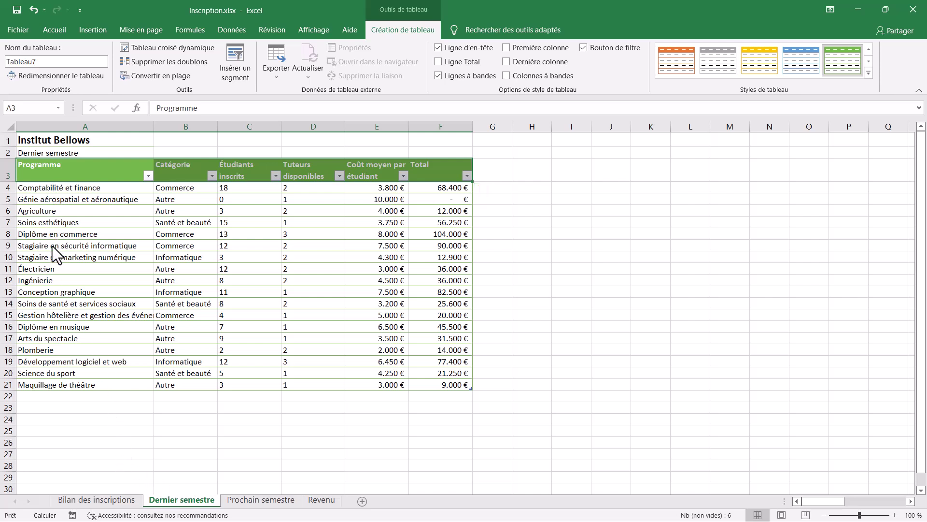
{"action": "left_click", "coordinate": [45, 213]}
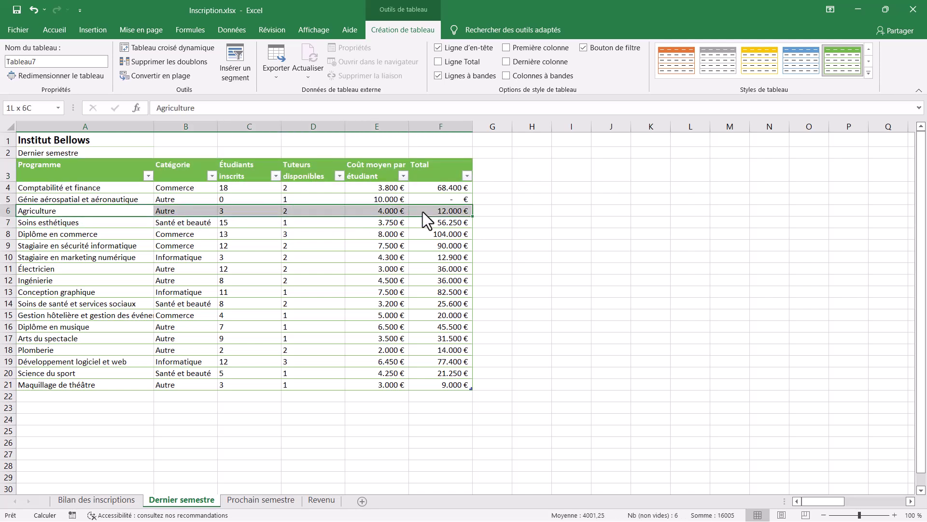
{"action": "left_click_drag", "start_coordinate": [160, 211], "coordinate": [430, 215]}
{"action": "left_click_drag", "start_coordinate": [823, 501], "coordinate": [903, 505]}
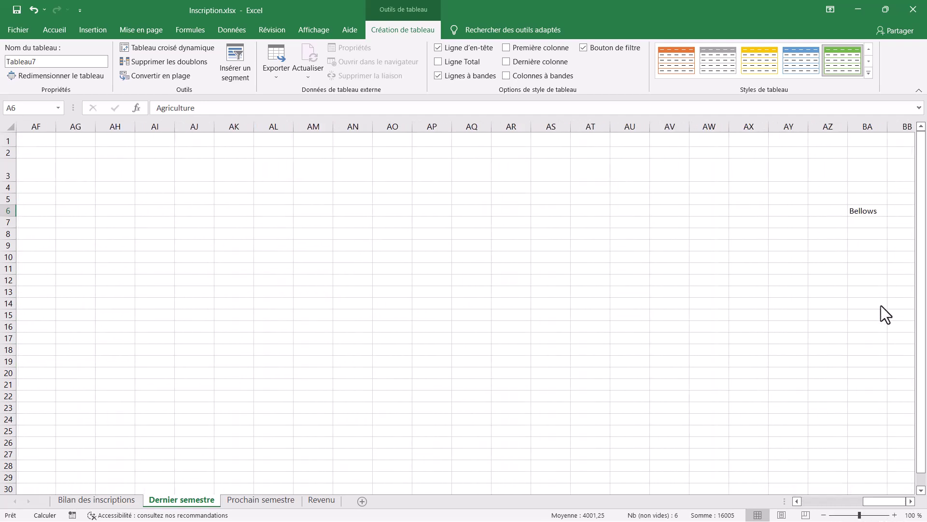
{"action": "left_click_drag", "start_coordinate": [877, 502], "coordinate": [816, 502]}
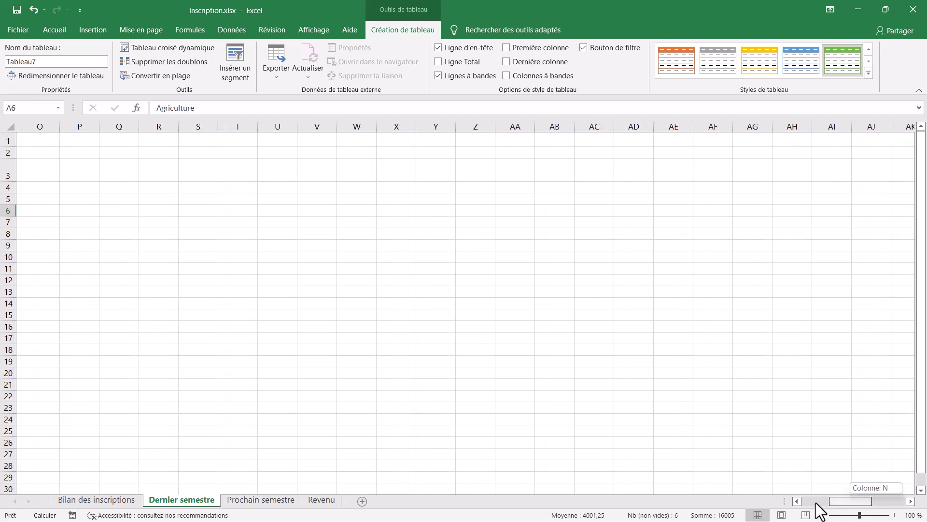
{"action": "left_click", "coordinate": [5, 213]}
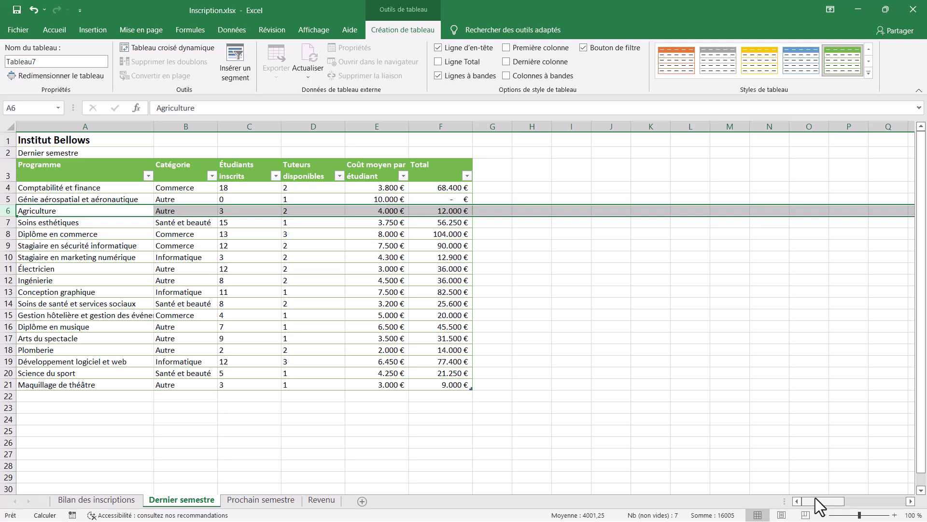
{"action": "left_click_drag", "start_coordinate": [818, 502], "coordinate": [906, 506]}
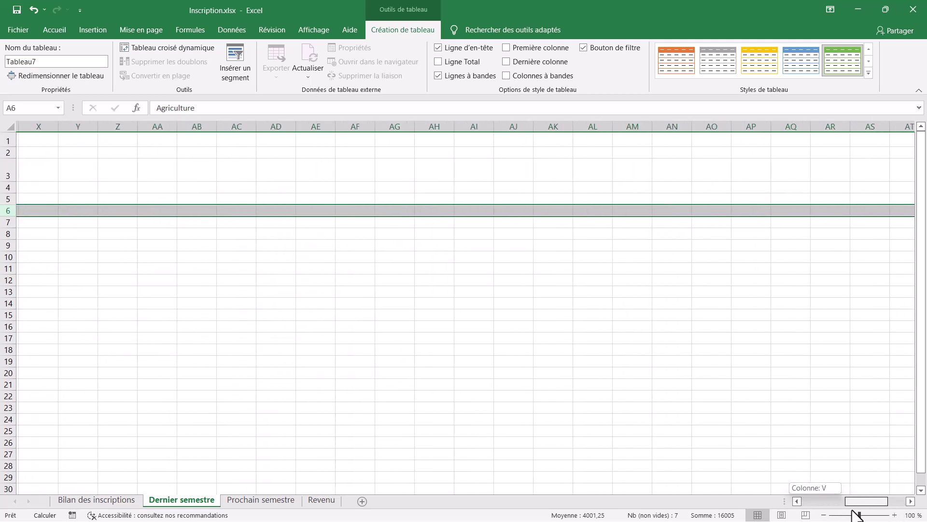
{"action": "left_click_drag", "start_coordinate": [907, 512], "coordinate": [816, 505]}
{"action": "left_click", "coordinate": [120, 271]}
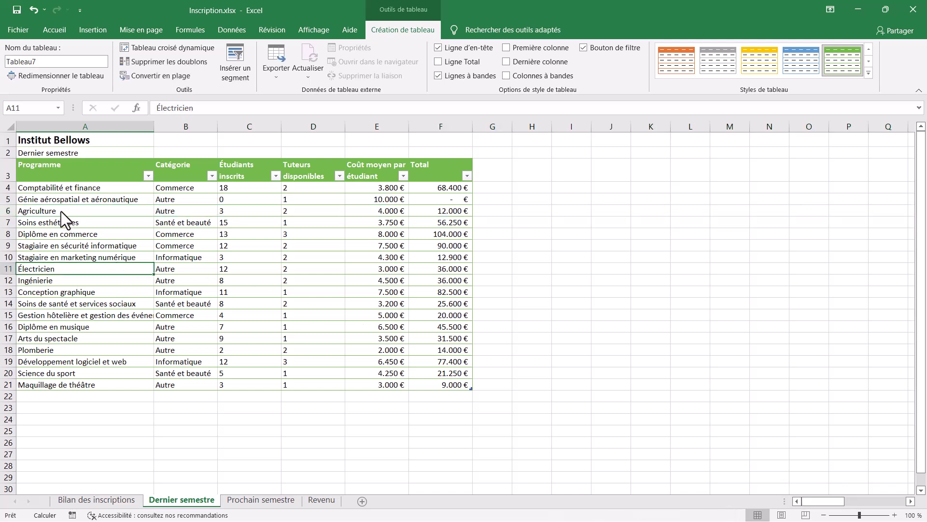
{"action": "left_click_drag", "start_coordinate": [61, 211], "coordinate": [433, 213]}
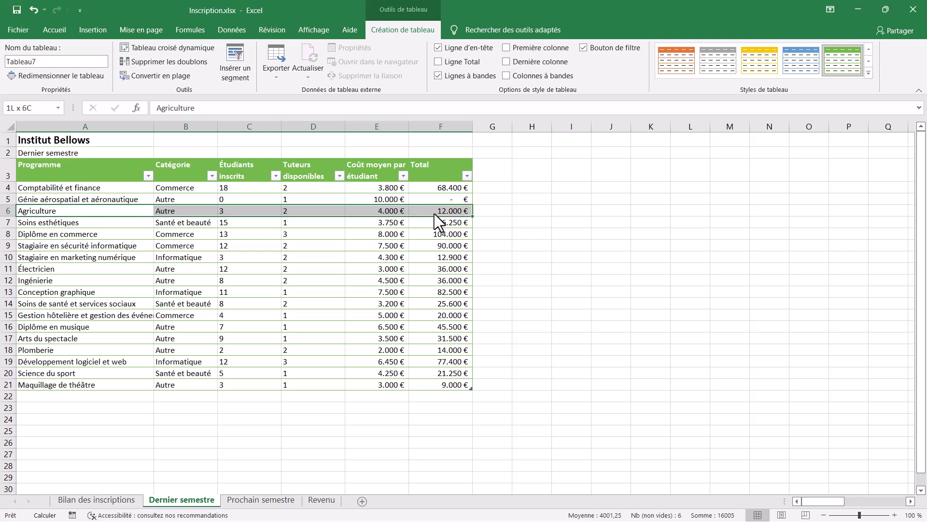
Delete the Agriculture table row, then switch to the Prochain semestre sheet.
{"action": "right_click", "coordinate": [434, 213]}
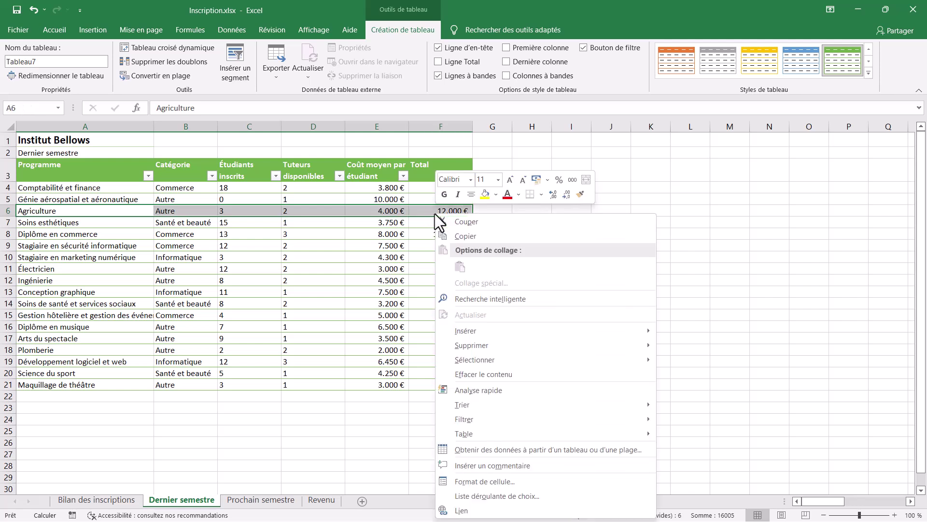
{"action": "mouse_move", "coordinate": [478, 345]}
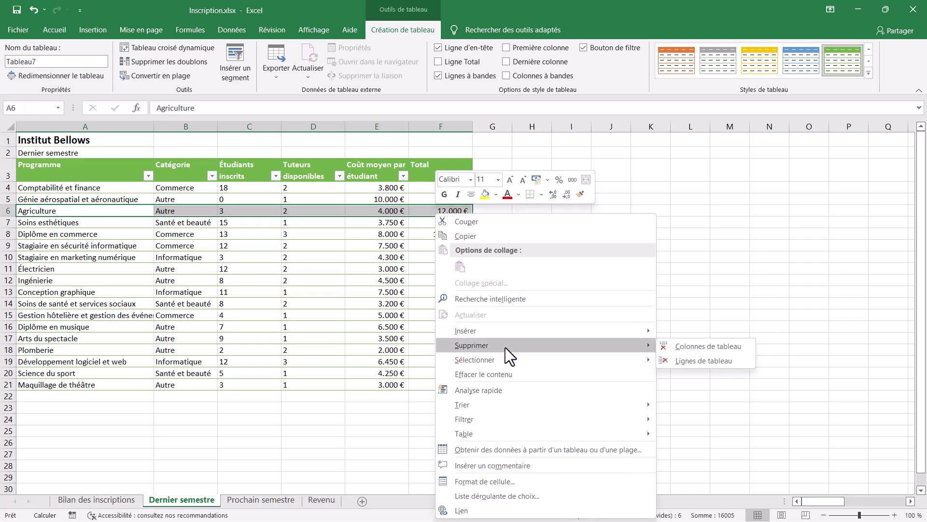
{"action": "left_click", "coordinate": [703, 361]}
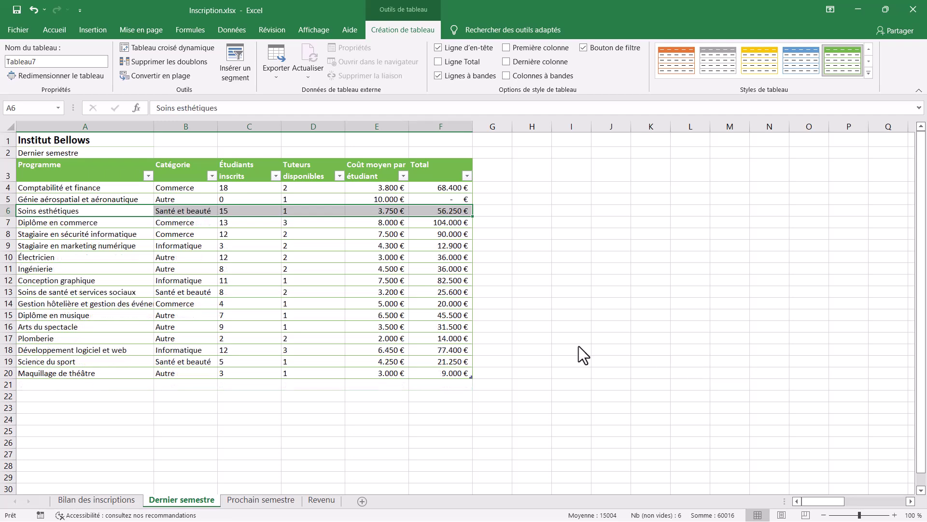
{"action": "left_click_drag", "start_coordinate": [827, 501], "coordinate": [892, 502]}
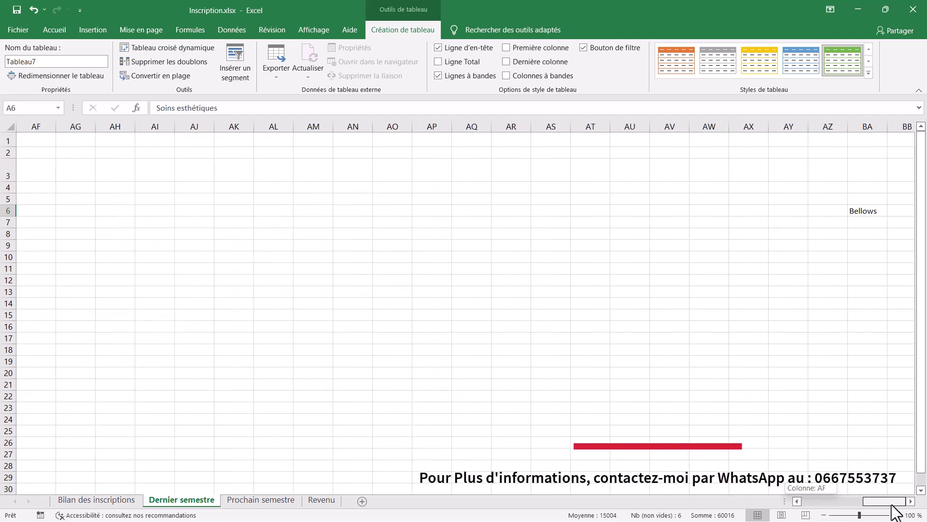
{"action": "left_click_drag", "start_coordinate": [892, 505], "coordinate": [830, 502]}
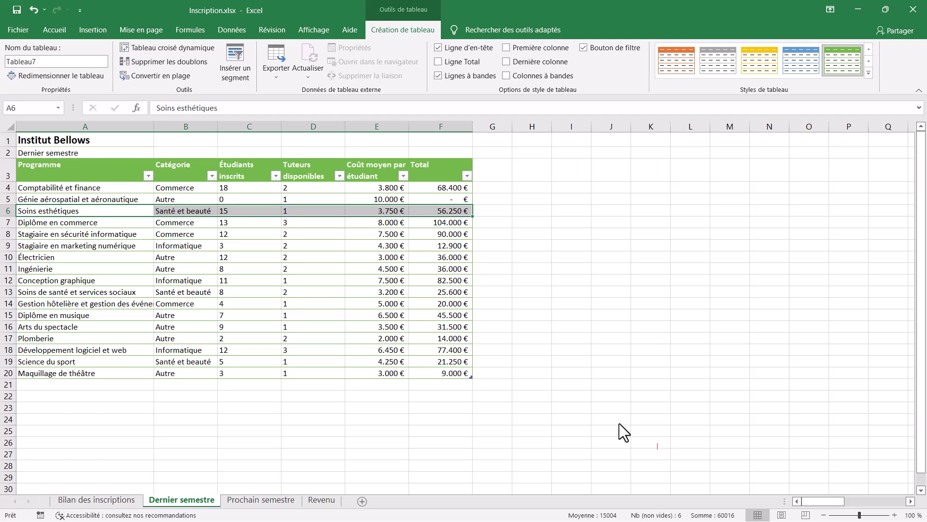
{"action": "left_click", "coordinate": [250, 500]}
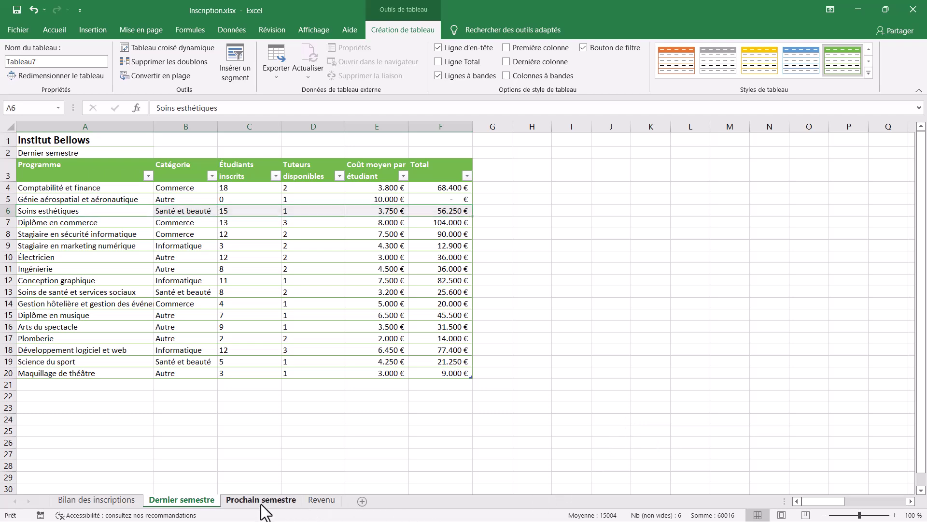
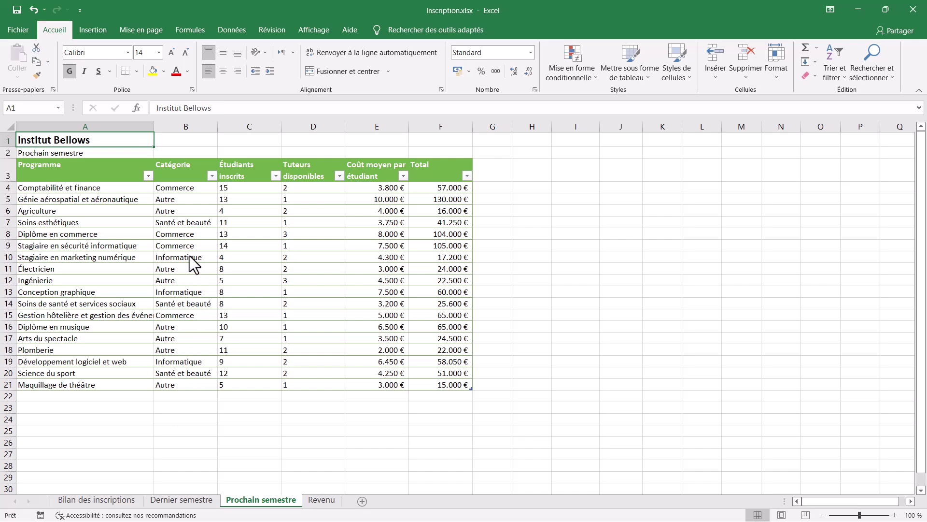
Select programme names A3:A21 plus the average cost column E3:E21 and open the column chart choices.
{"action": "left_click_drag", "start_coordinate": [92, 189], "coordinate": [83, 384]}
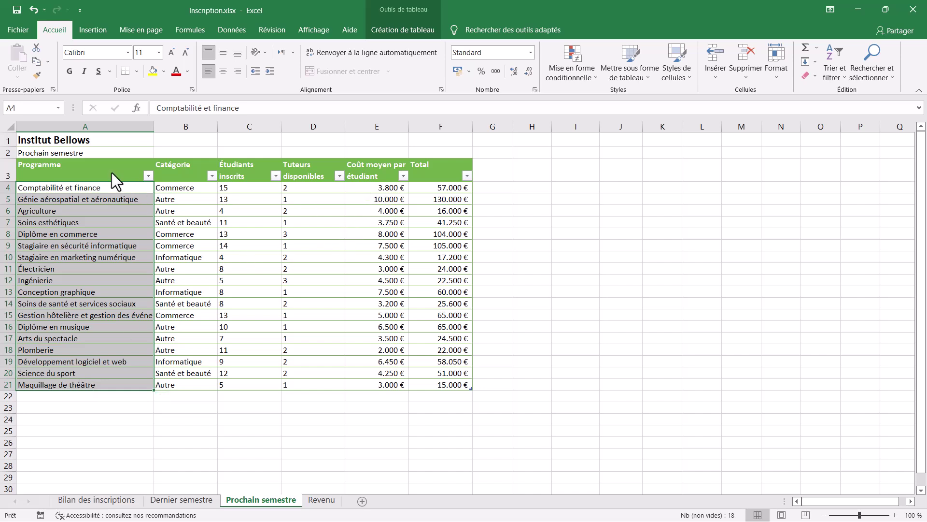
{"action": "left_click_drag", "start_coordinate": [112, 172], "coordinate": [114, 383]}
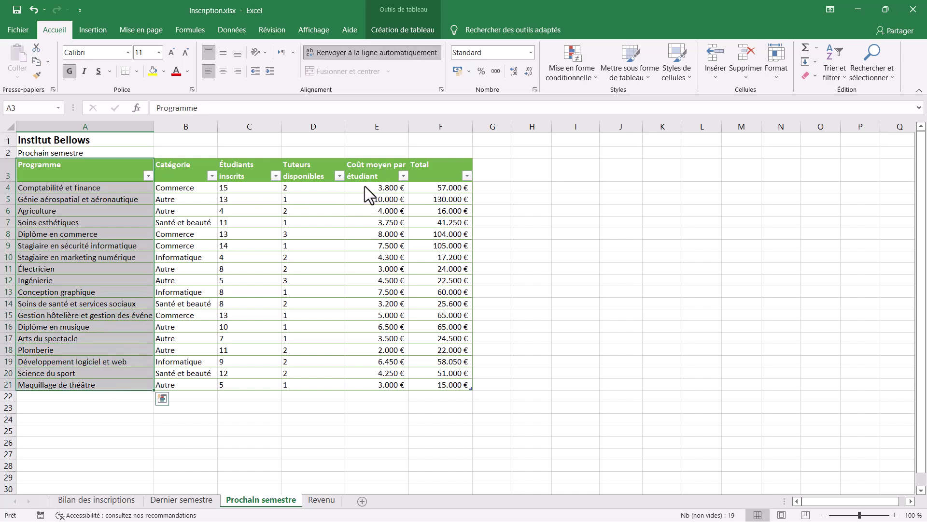
{"action": "left_click_drag", "start_coordinate": [373, 177], "coordinate": [383, 384], "text": "ctrl"}
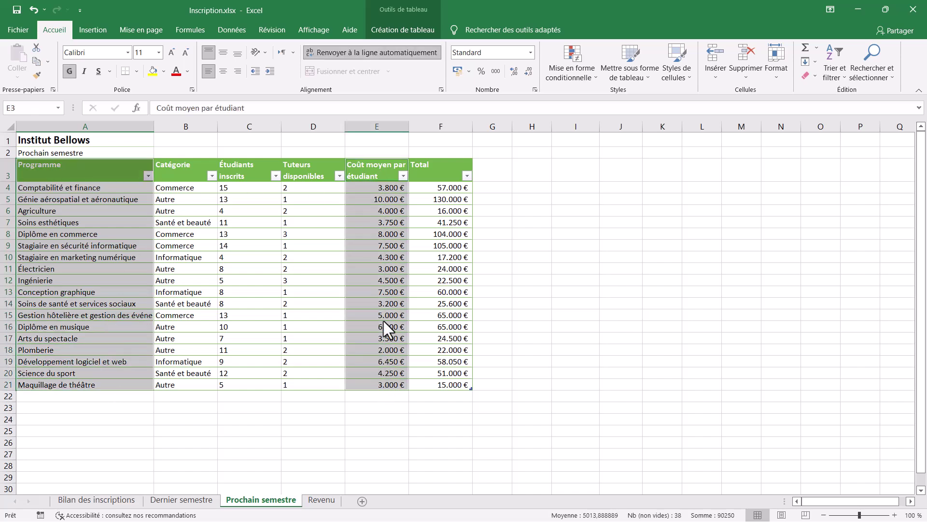
{"action": "left_click", "coordinate": [96, 30]}
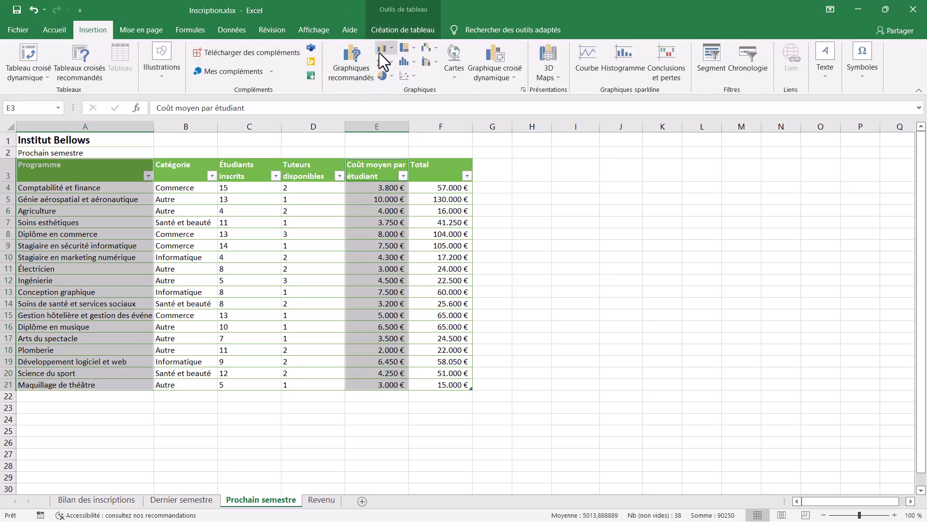
{"action": "left_click", "coordinate": [381, 48]}
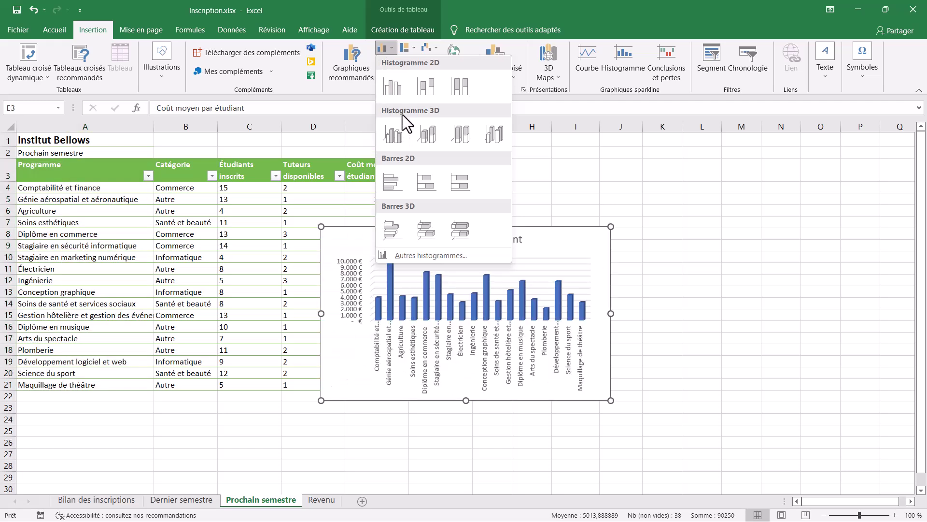
Insert a Histogramme groupé chart, place it right of the table, then go to Bilan des inscriptions.
{"action": "left_click", "coordinate": [390, 88]}
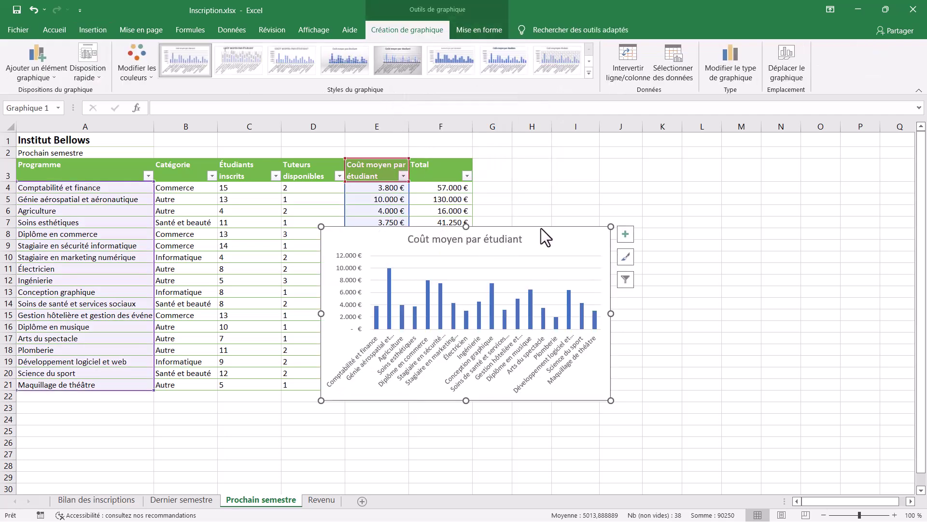
{"action": "left_click_drag", "start_coordinate": [543, 227], "coordinate": [739, 182]}
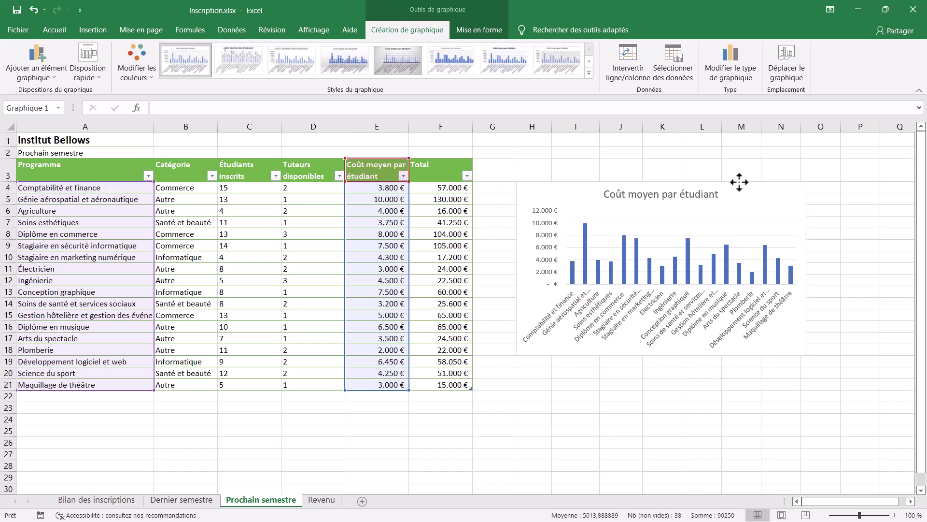
{"action": "left_click_drag", "start_coordinate": [739, 182], "coordinate": [733, 183]}
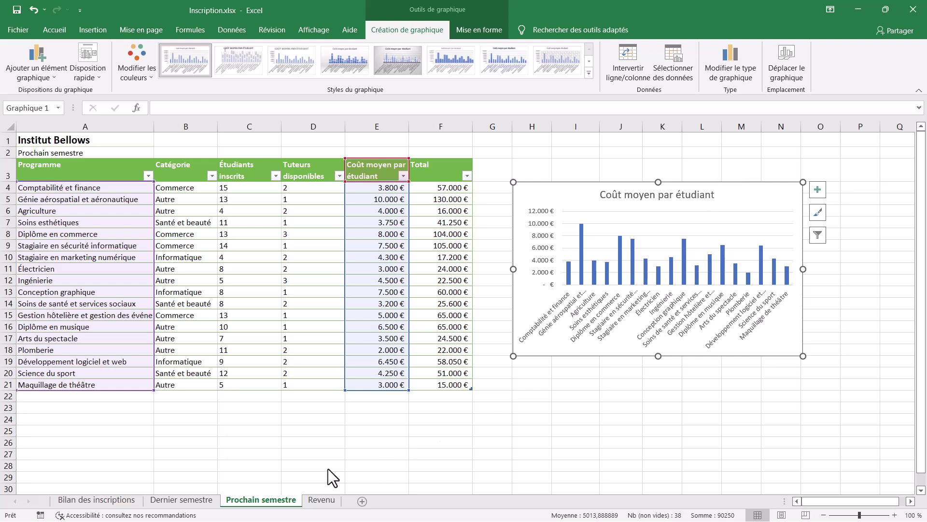
{"action": "left_click", "coordinate": [124, 502]}
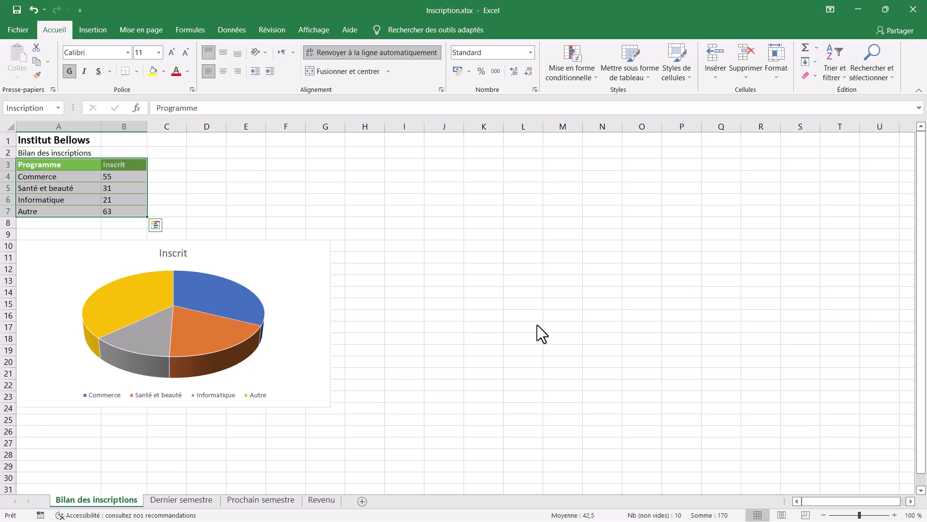
Apply Style 7 and Palette monochrome 6 to the Inscrit pie chart, then close Excel without saving.
{"action": "left_click", "coordinate": [299, 257]}
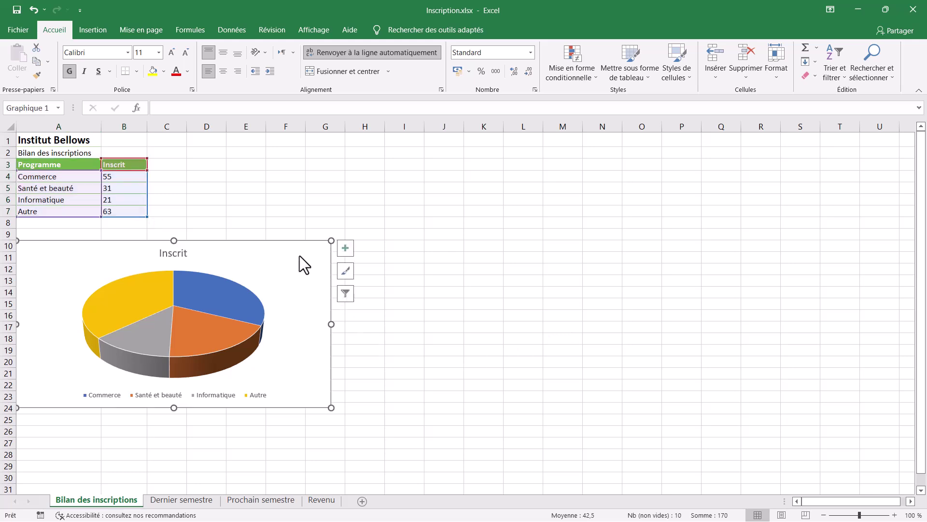
{"action": "left_click", "coordinate": [424, 24]}
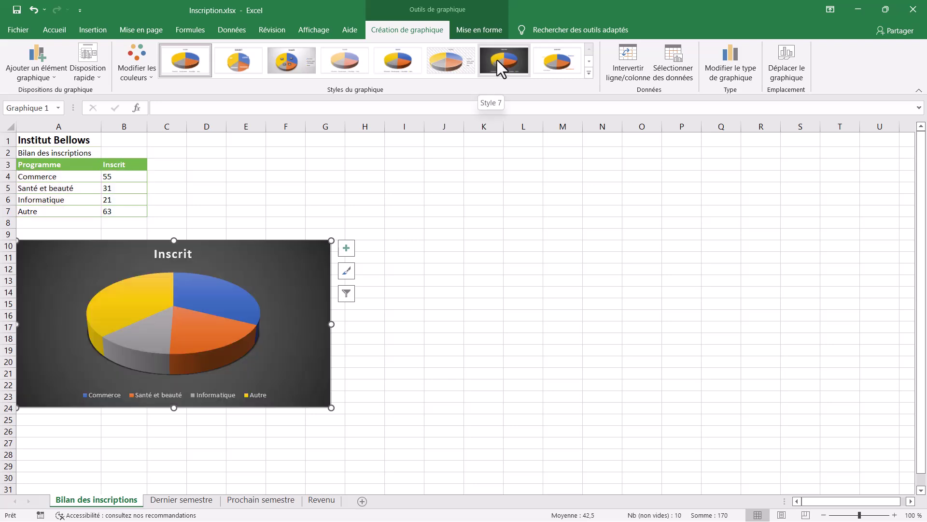
{"action": "left_click", "coordinate": [497, 60]}
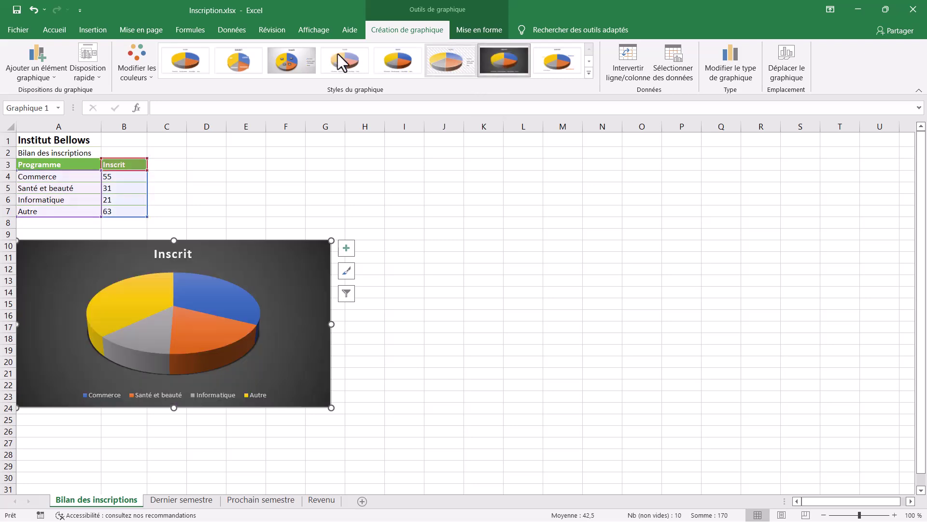
{"action": "left_click", "coordinate": [144, 69]}
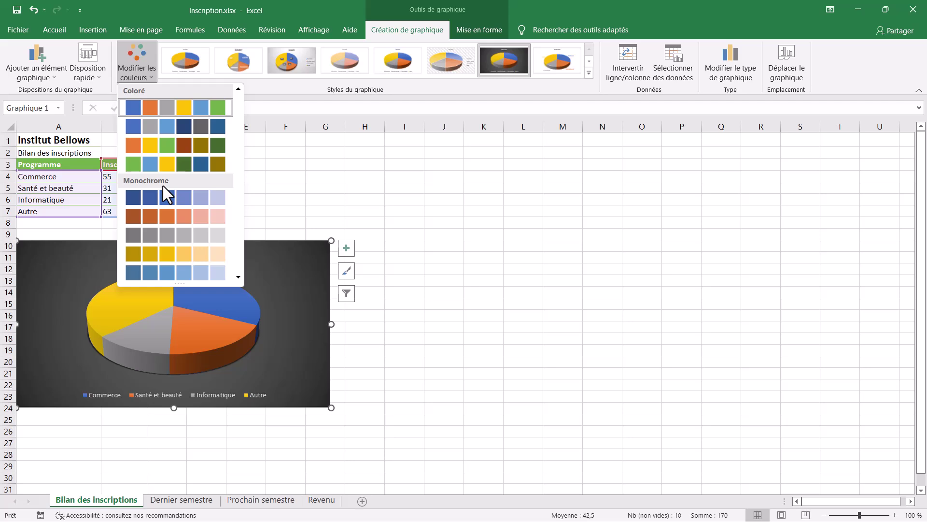
{"action": "scroll", "coordinate": [163, 186], "scroll_direction": "down", "scroll_amount": 1}
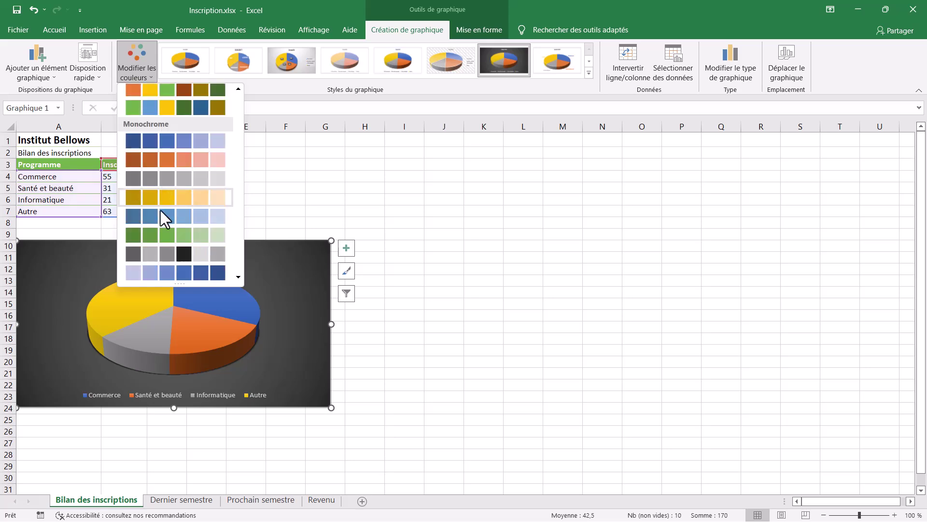
{"action": "left_click", "coordinate": [163, 235]}
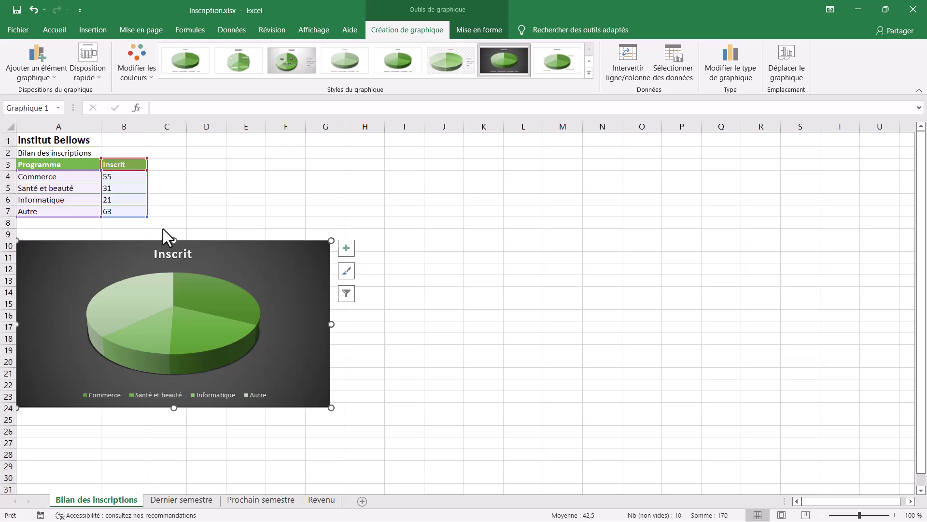
{"action": "left_click", "coordinate": [912, 9]}
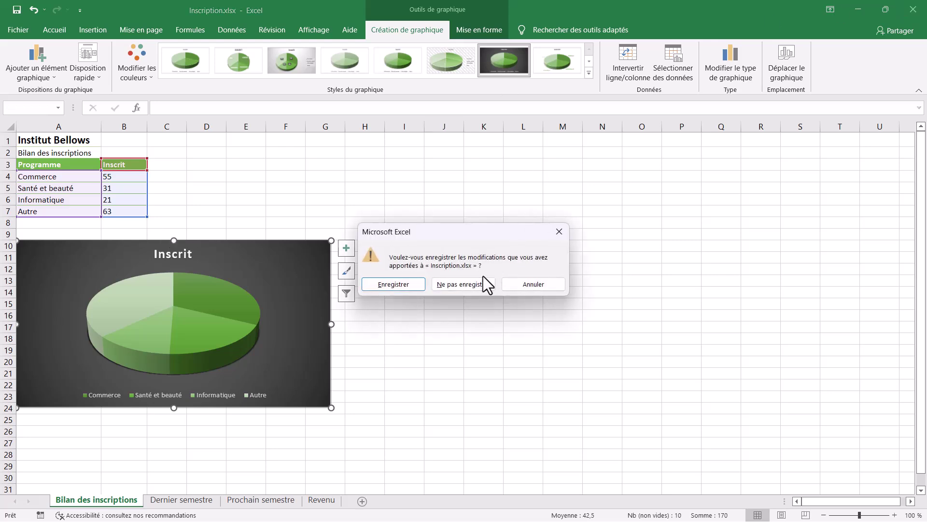
{"action": "left_click", "coordinate": [474, 285]}
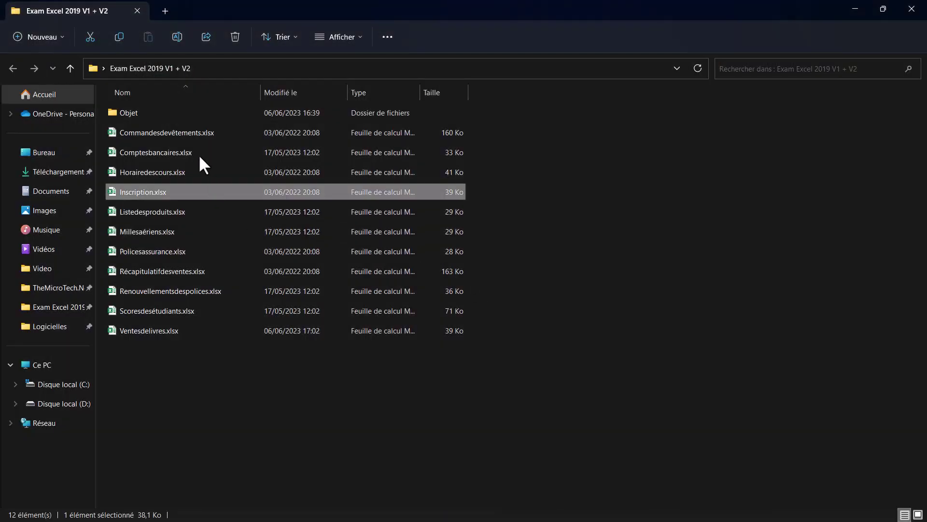
Open Commandesdevêtements.xlsx in Excel from the folder listing.
{"action": "left_click", "coordinate": [194, 129]}
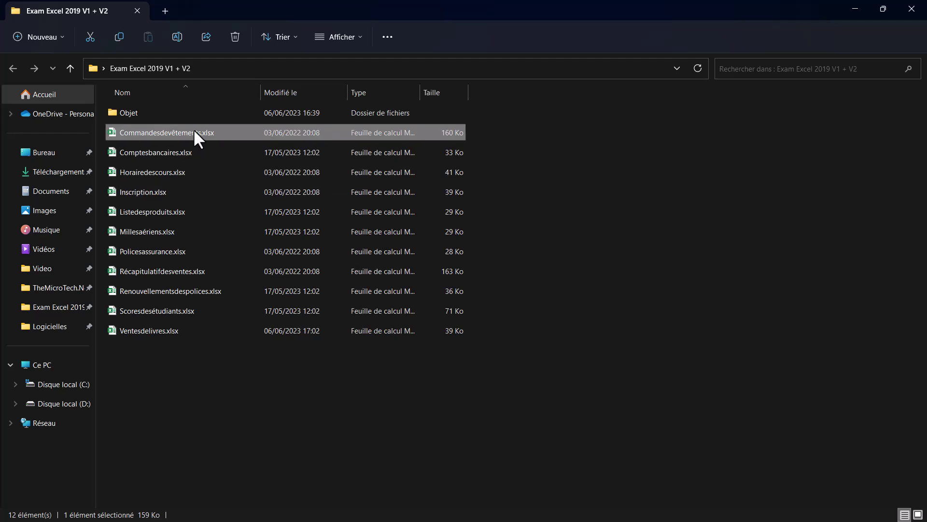
{"action": "double_click", "coordinate": [193, 130]}
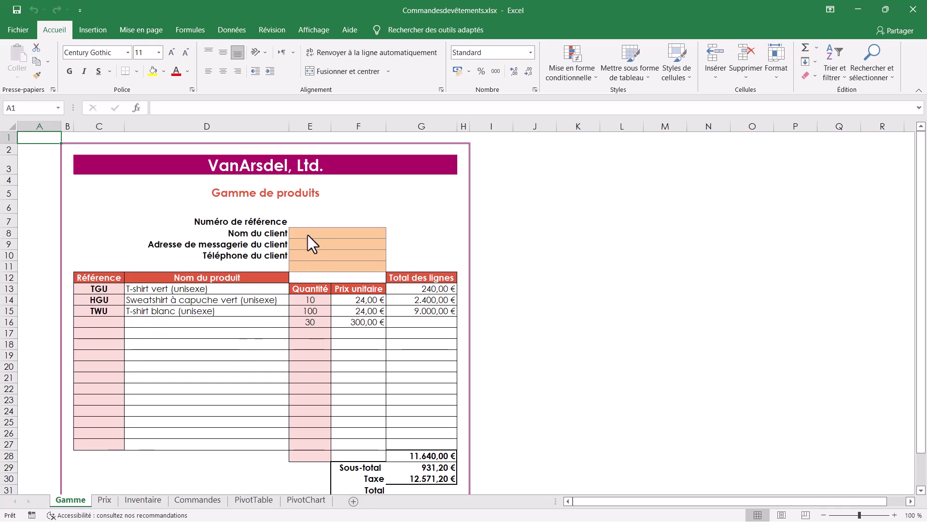
Move the Quantité and Prix unitaire cells E8:F32 up to E7:F31, accepting the unmerge warning.
{"action": "mouse_move", "coordinate": [307, 234]}
{"action": "left_mouse_down"}
{"action": "mouse_move", "coordinate": [346, 431]}
{"action": "mouse_move", "coordinate": [364, 464]}
{"action": "left_mouse_up"}
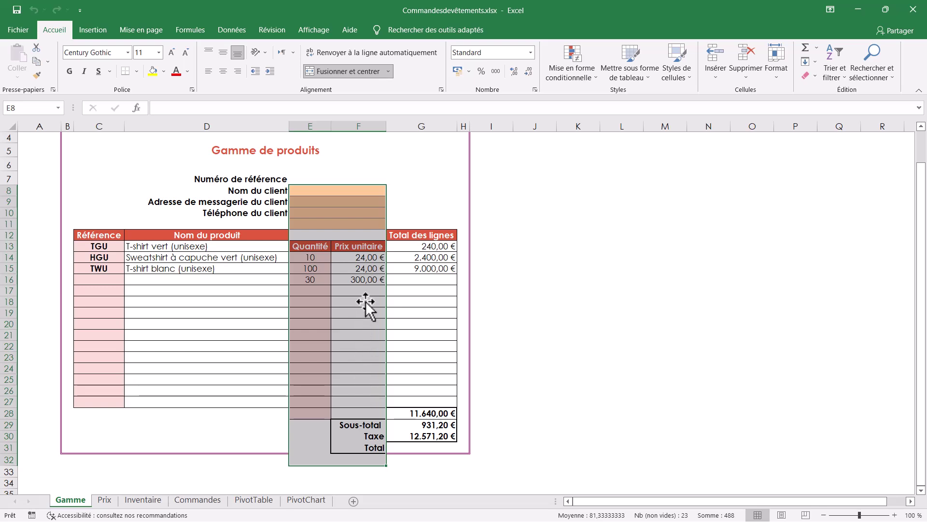
{"action": "scroll", "coordinate": [324, 262], "scroll_direction": "down", "scroll_amount": 1}
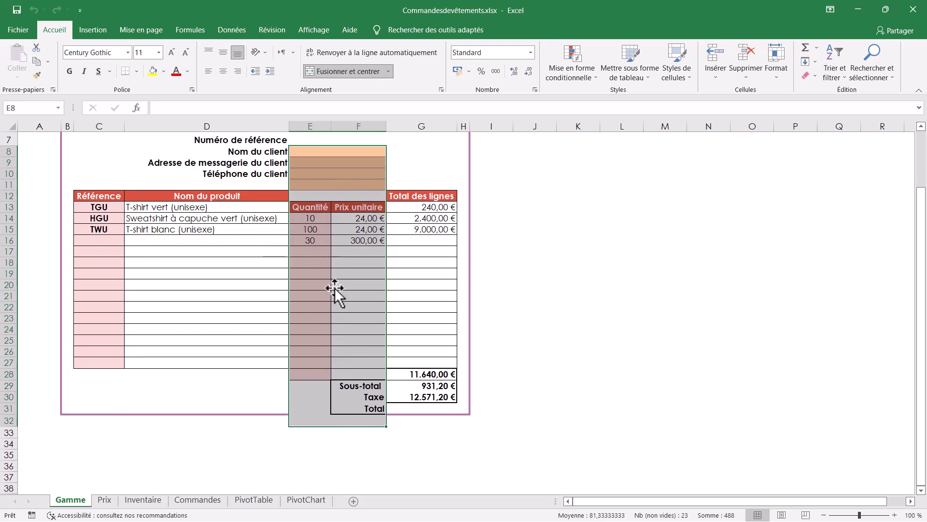
{"action": "scroll", "coordinate": [335, 265], "scroll_direction": "up", "scroll_amount": 1}
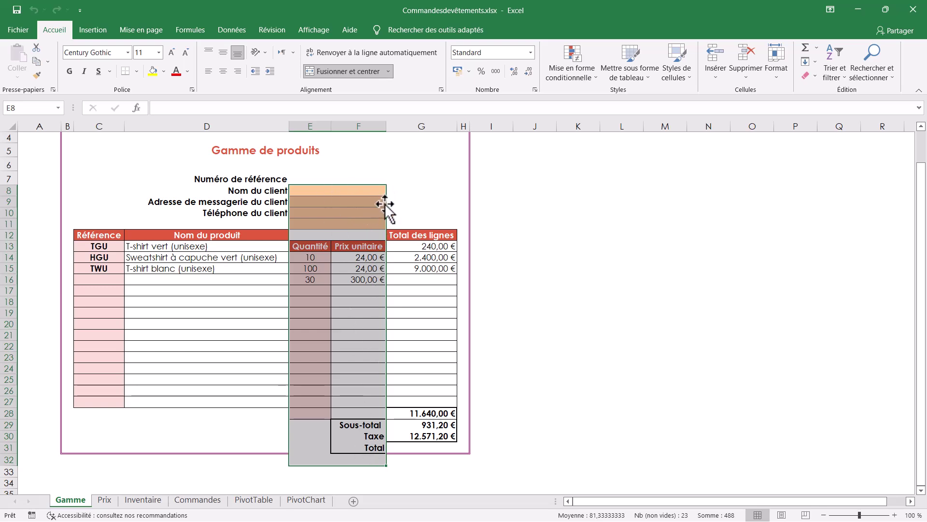
{"action": "left_click_drag", "start_coordinate": [386, 195], "coordinate": [386, 184]}
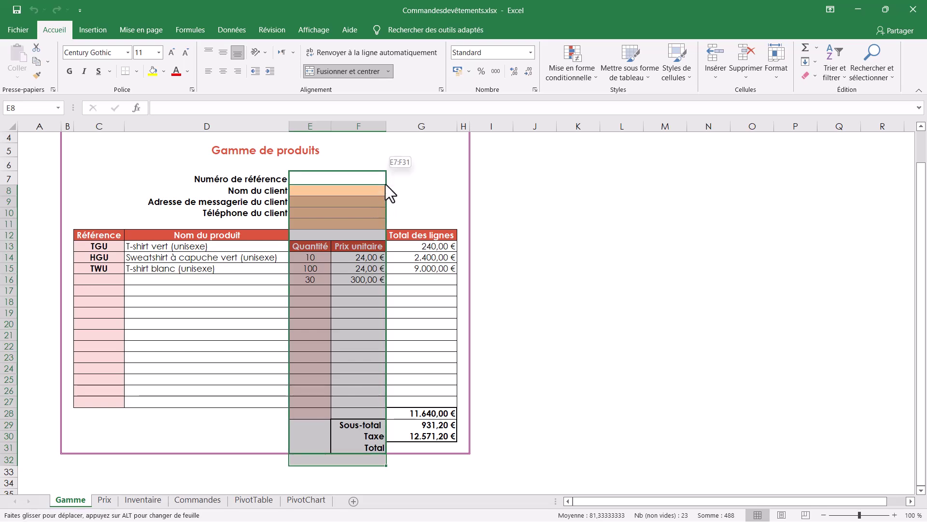
{"action": "left_click_drag", "start_coordinate": [385, 184], "coordinate": [385, 184]}
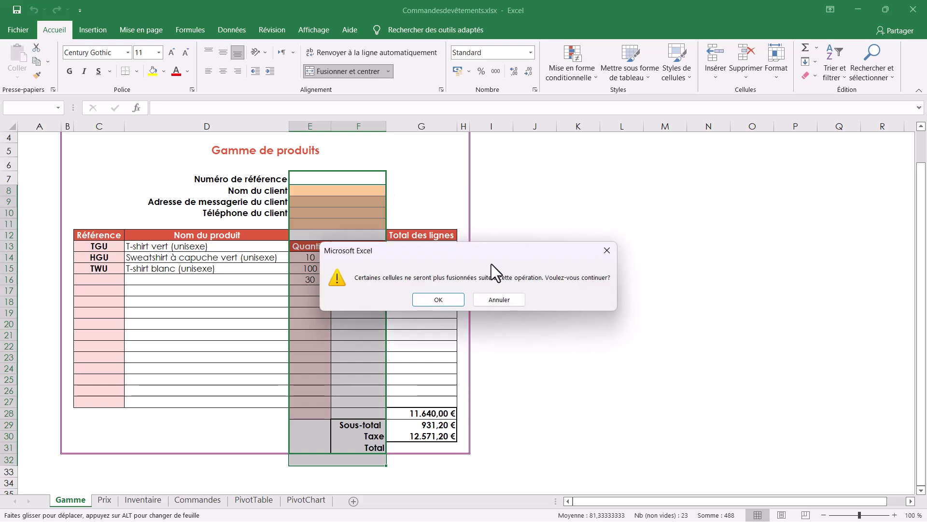
{"action": "left_click", "coordinate": [438, 299]}
{"action": "left_click", "coordinate": [534, 388]}
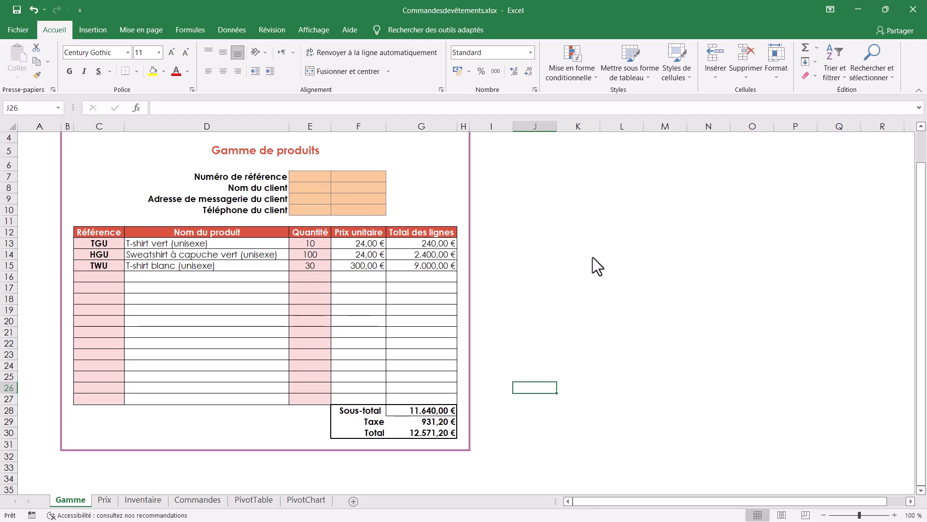
Style the Prix sheet's A1 heading with Titre, then switch to the Commandes sheet.
{"action": "left_click", "coordinate": [105, 499]}
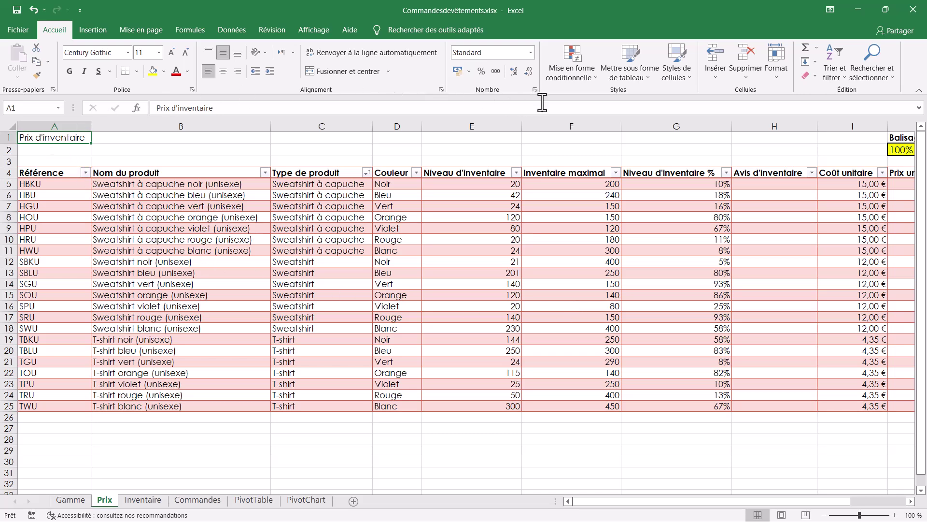
{"action": "left_click", "coordinate": [673, 76]}
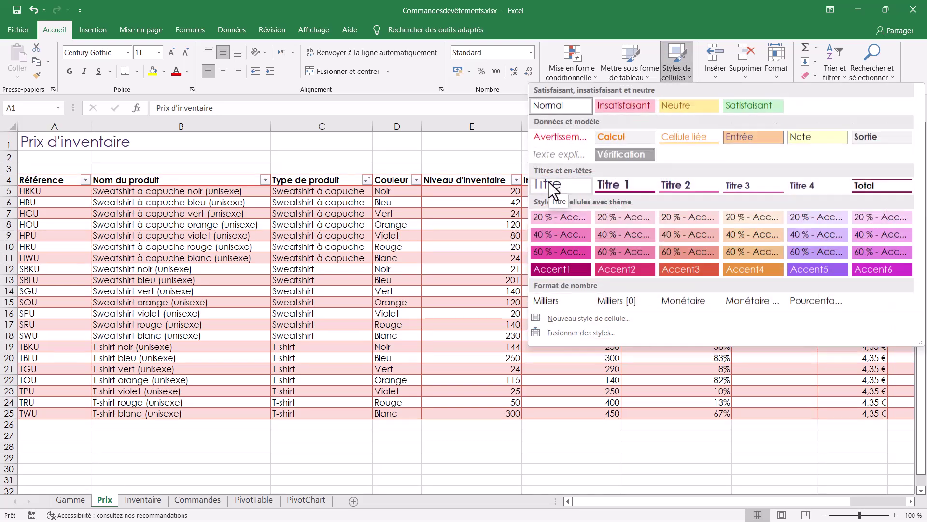
{"action": "left_click", "coordinate": [548, 182]}
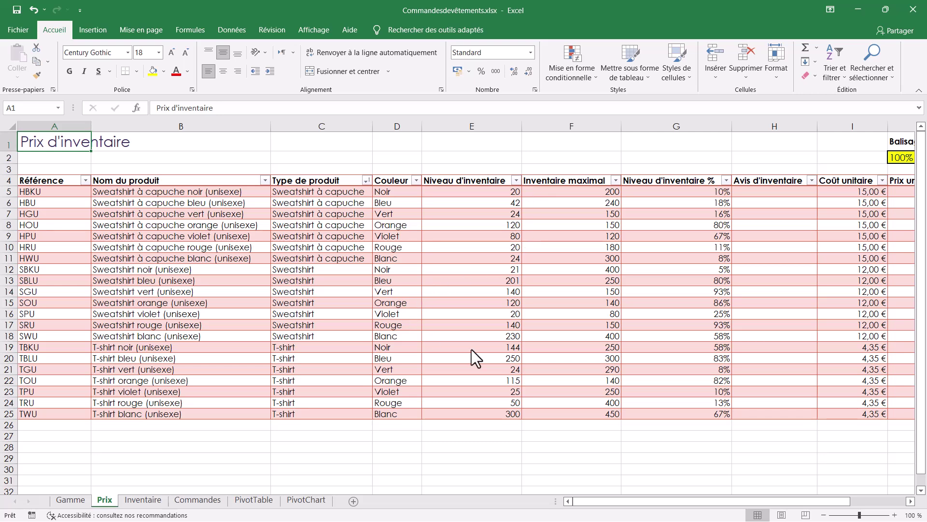
{"action": "left_click", "coordinate": [194, 503]}
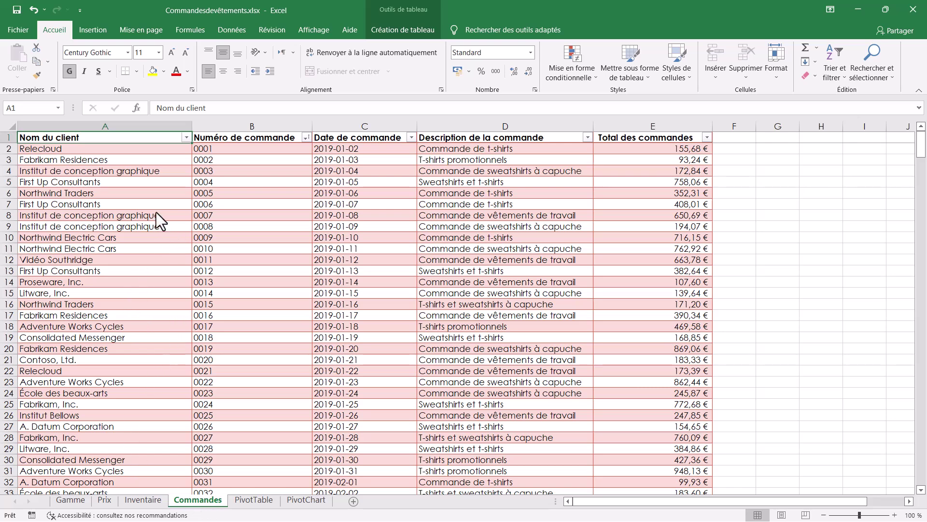
Filter Nom du client to only La Maison du Ski Alpine, then return to the Prix sheet.
{"action": "left_click", "coordinate": [121, 184]}
{"action": "left_click", "coordinate": [111, 157]}
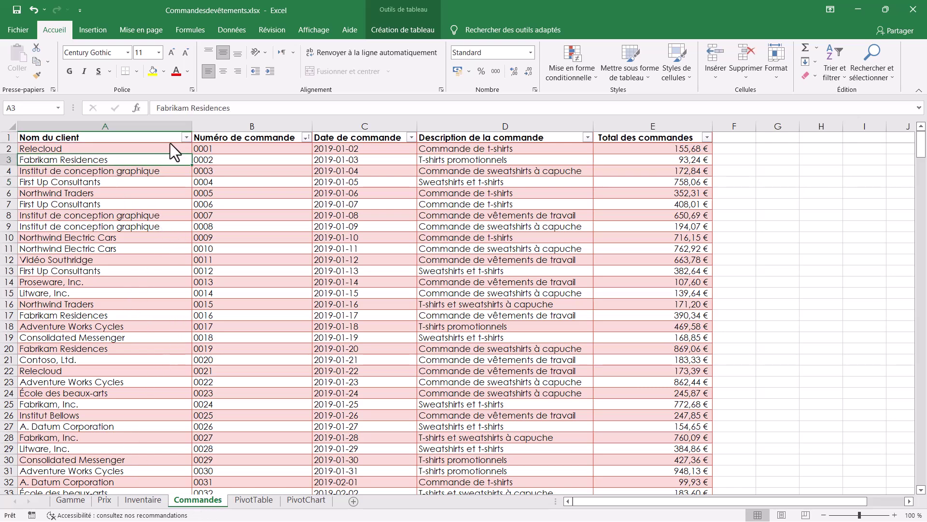
{"action": "left_click", "coordinate": [186, 137]}
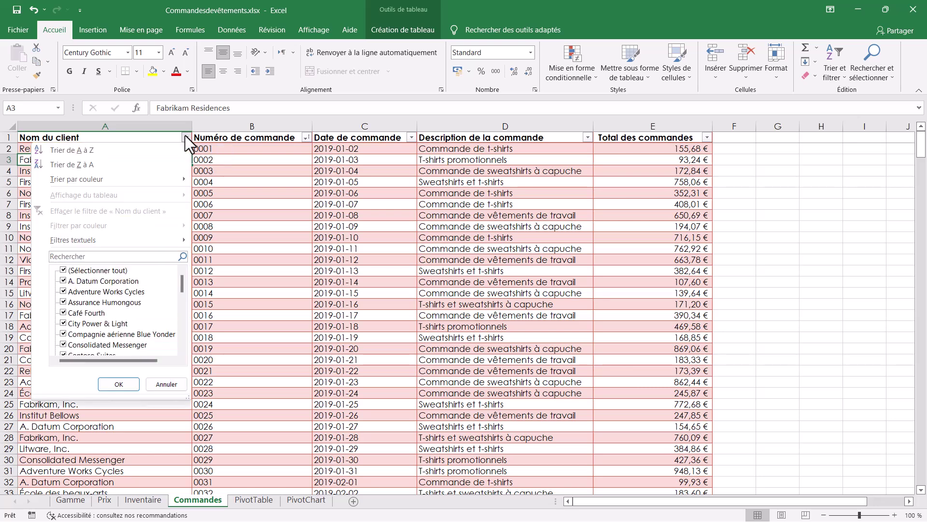
{"action": "left_click", "coordinate": [63, 271]}
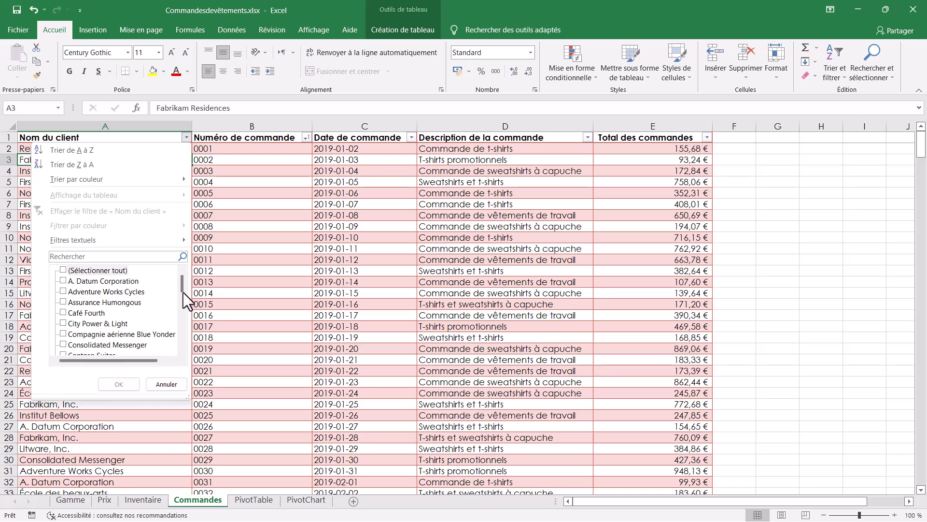
{"action": "left_click_drag", "start_coordinate": [184, 286], "coordinate": [182, 325]}
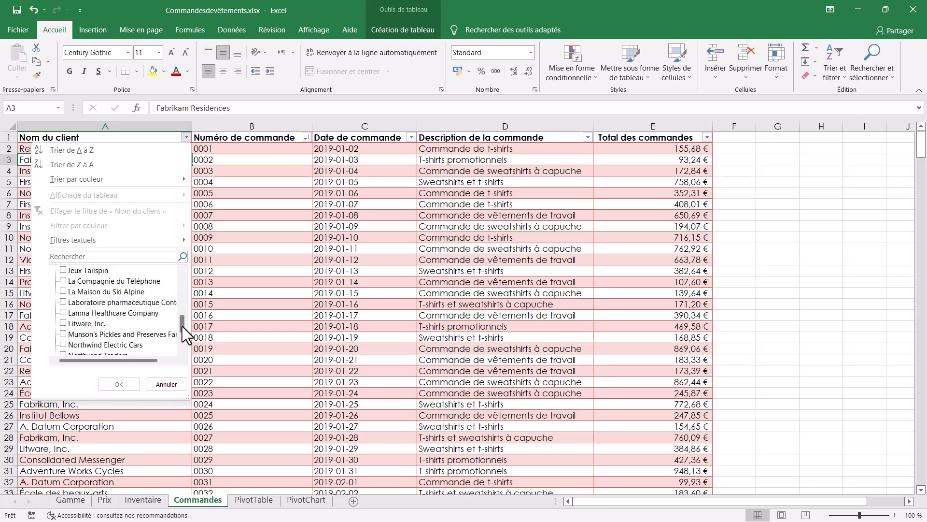
{"action": "left_click", "coordinate": [126, 294]}
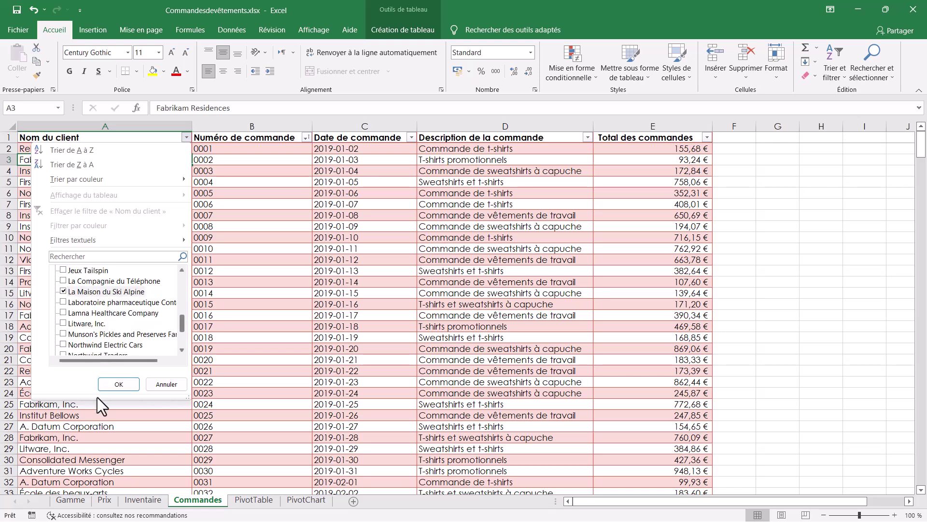
{"action": "left_click", "coordinate": [119, 384]}
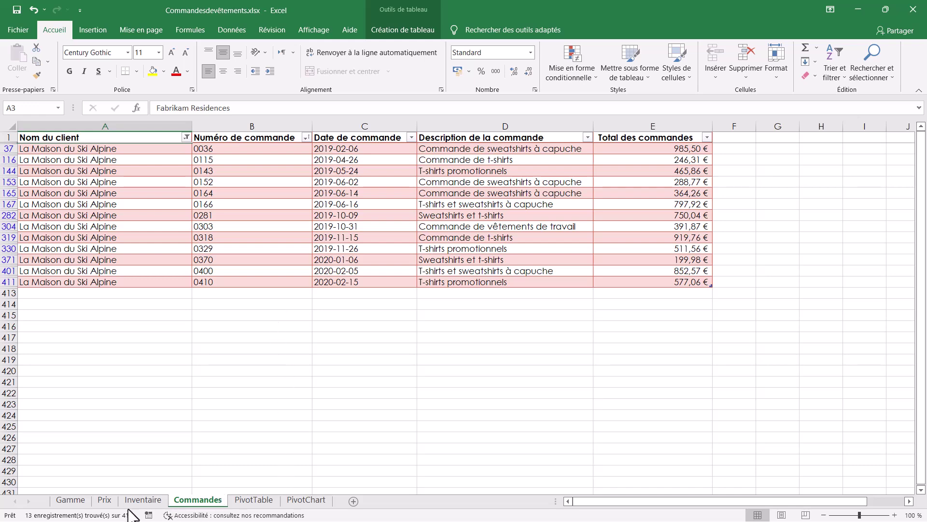
{"action": "left_click", "coordinate": [106, 500]}
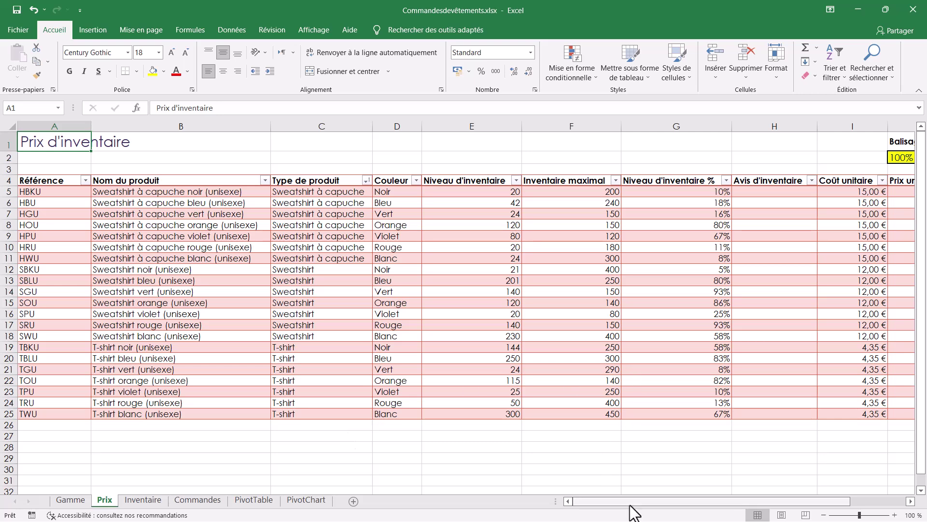
Enter =PRODUIT([@[Prix unitaire]];L2) in Taxe cell K5.
{"action": "left_click_drag", "start_coordinate": [632, 509], "coordinate": [684, 508]}
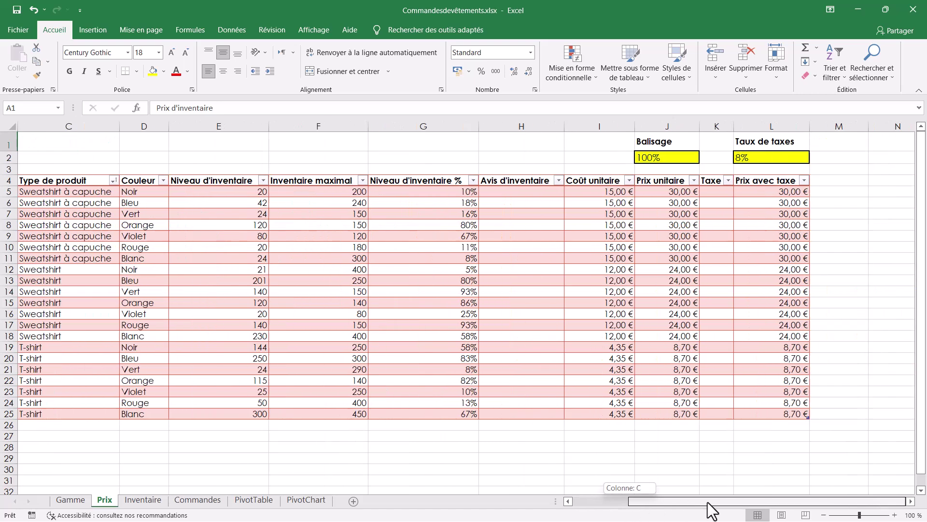
{"action": "left_click", "coordinate": [713, 199]}
{"action": "left_click", "coordinate": [717, 192]}
{"action": "type", "text": "="}
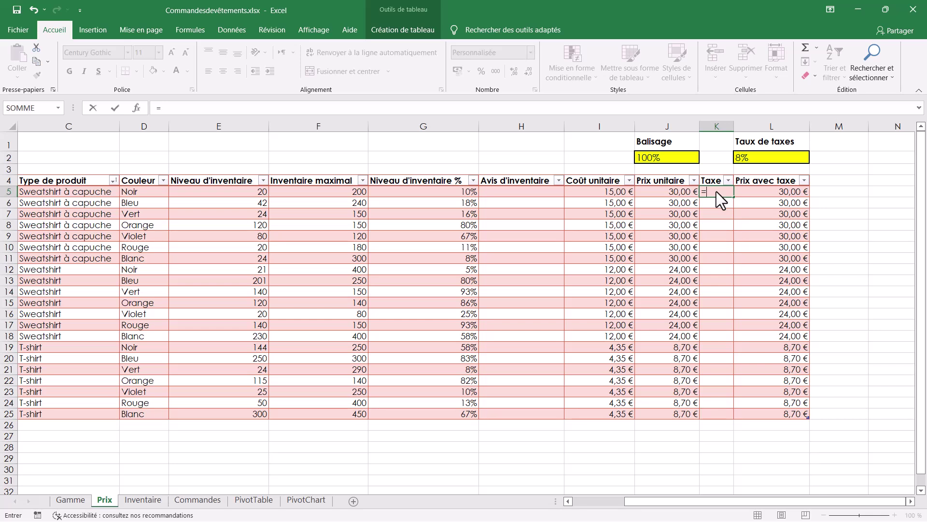
{"action": "type", "text": "PROD"}
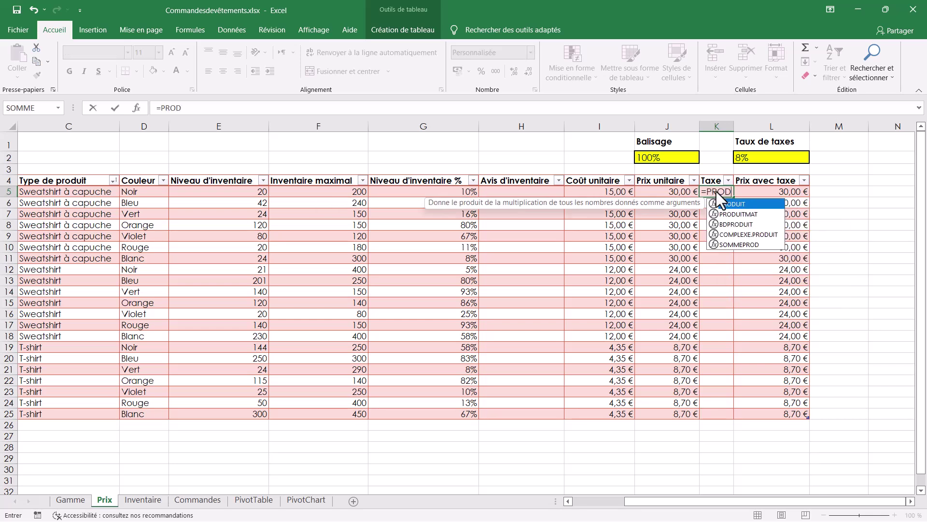
{"action": "type", "text": "UIT"}
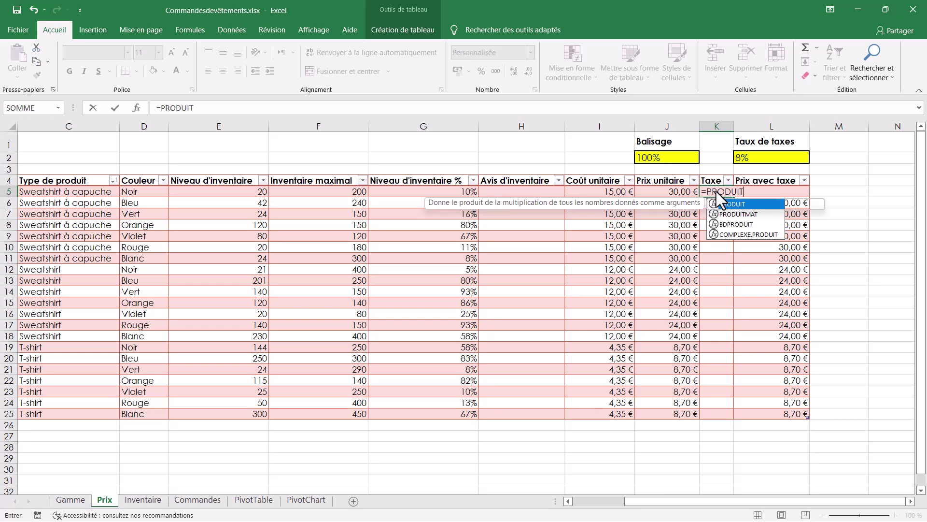
{"action": "type", "text": "("}
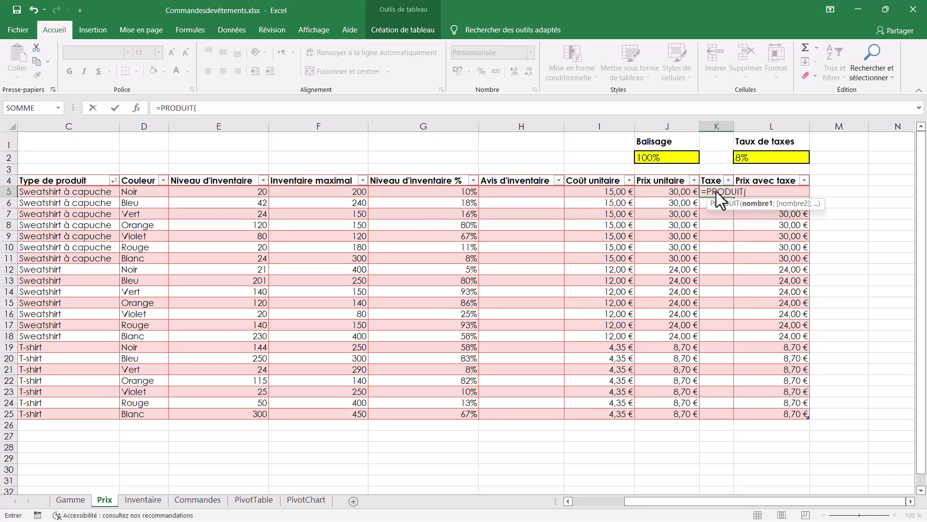
{"action": "left_click", "coordinate": [676, 194]}
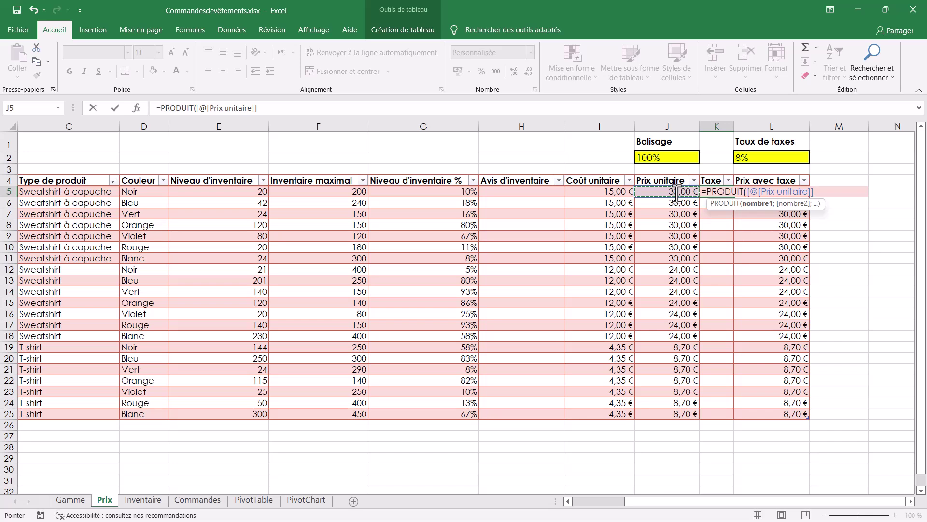
{"action": "type", "text": ";"}
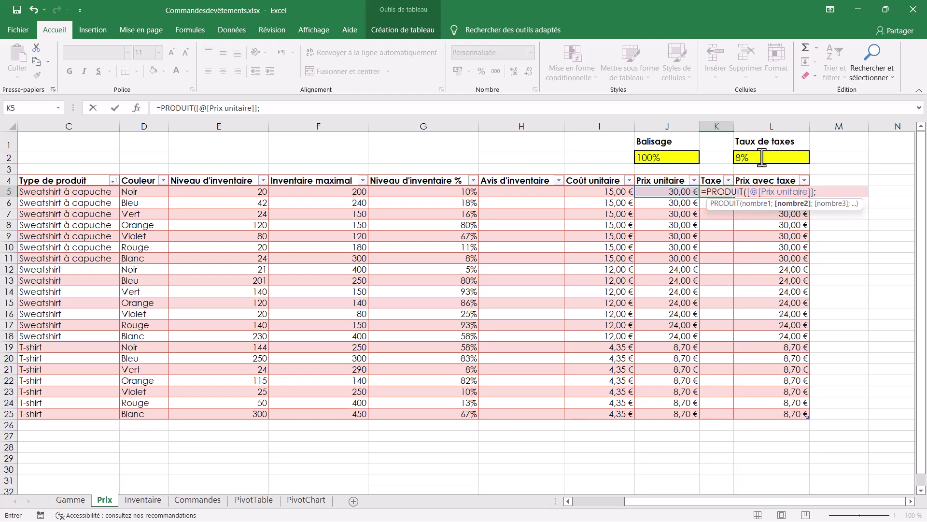
{"action": "type", "text": "L2"}
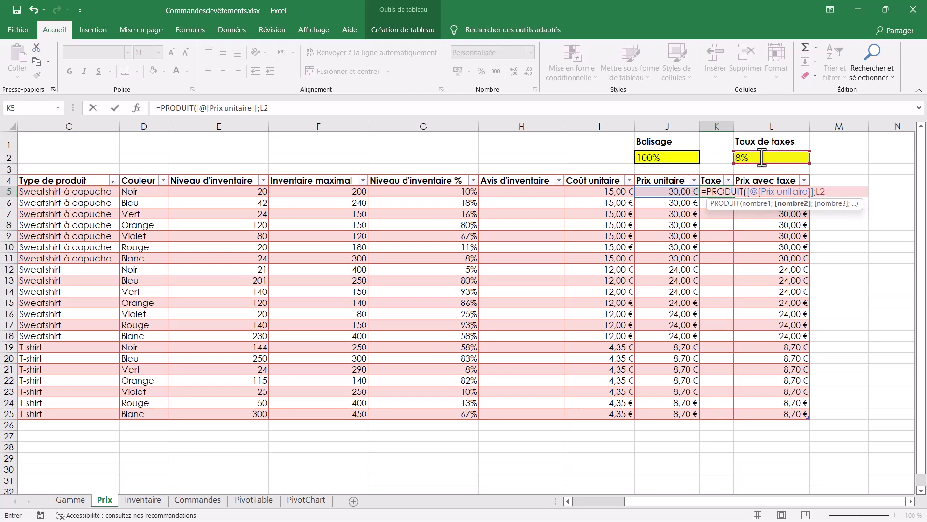
{"action": "key", "text": "Return"}
Make the tax-rate reference absolute as $L$2 in the K5 Taxe formula.
{"action": "key", "text": "Right"}
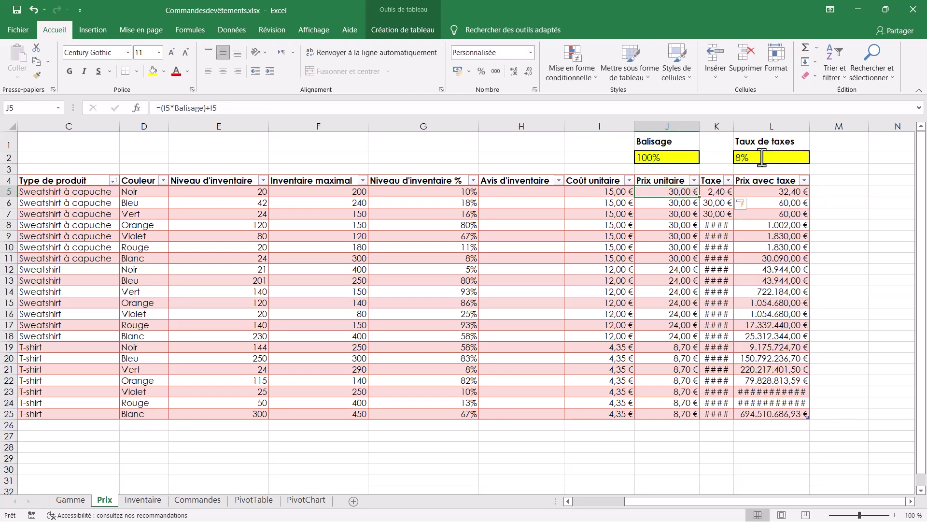
{"action": "key", "text": "Right"}
{"action": "key", "text": "F2"}
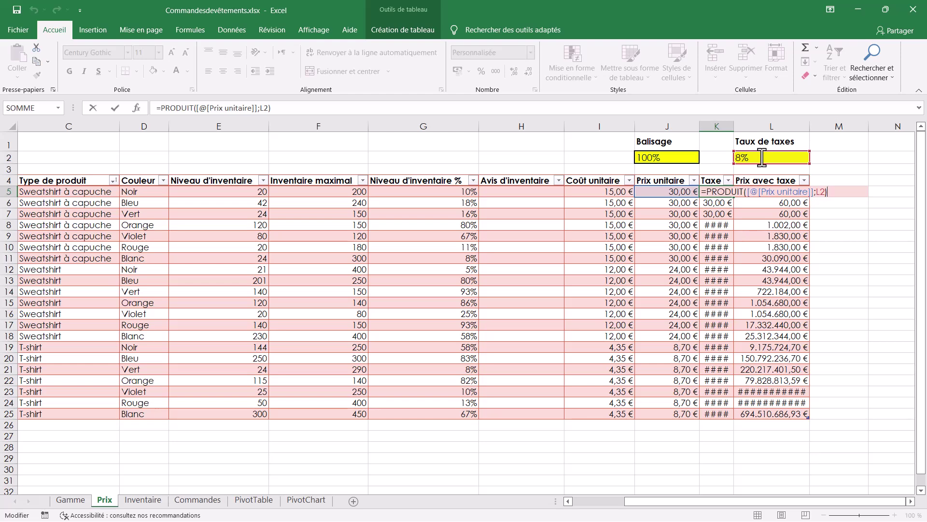
{"action": "key", "text": "Left"}
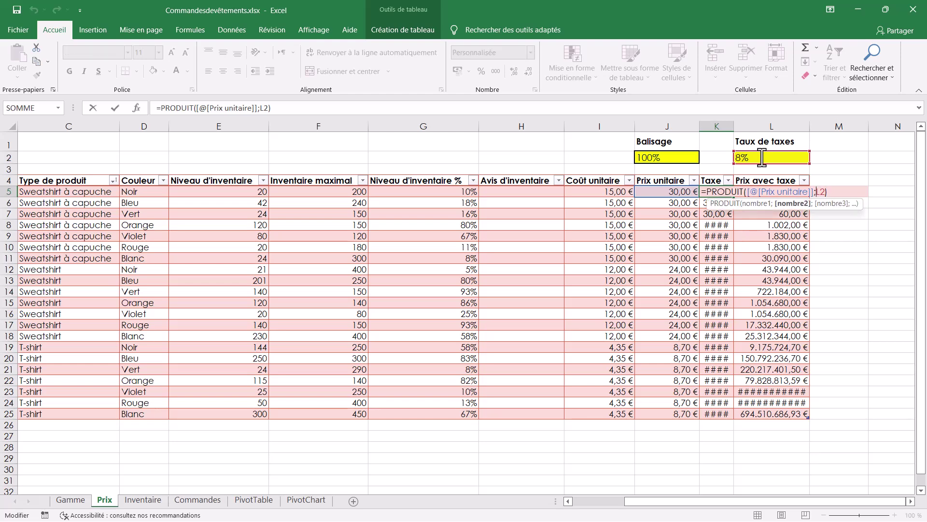
{"action": "type", "text": "$L"}
{"action": "type", "text": "$"}
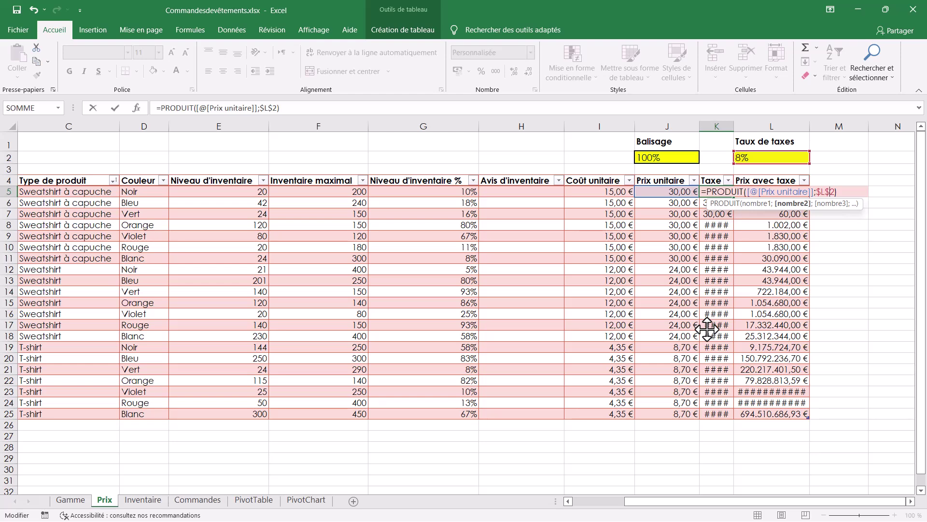
{"action": "key", "text": "Return"}
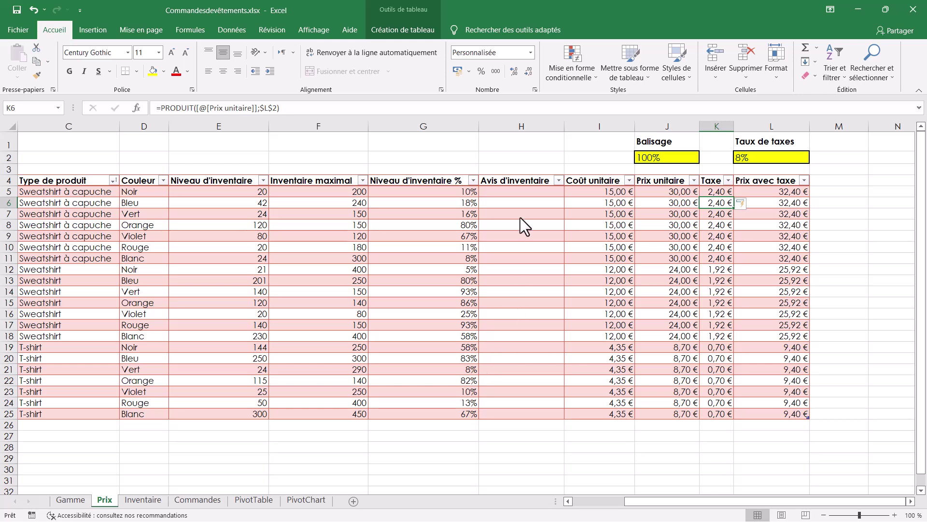
{"action": "left_click", "coordinate": [528, 192]}
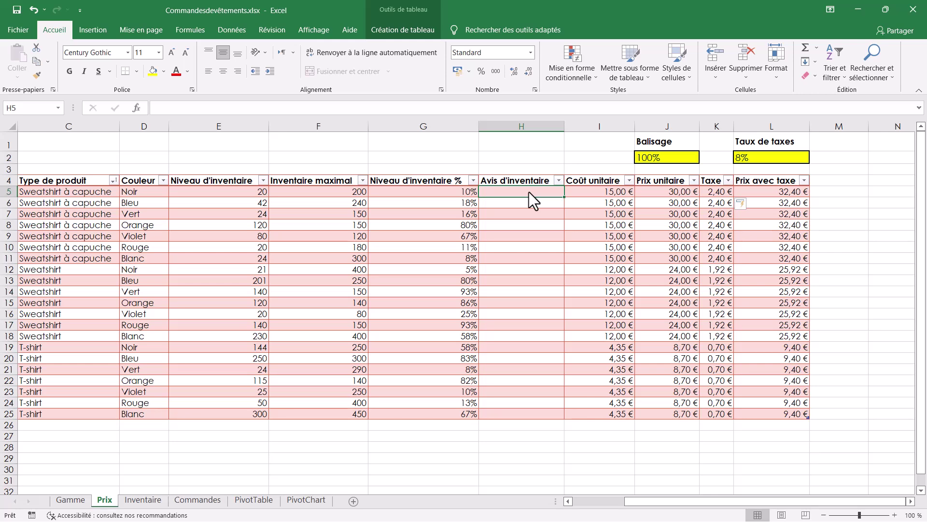
Enter =SI([@[Niveau d'inventaire %]]<15%;"Faible";"") in H5 to fill Avis d'inventaire.
{"action": "type", "text": "=SI("}
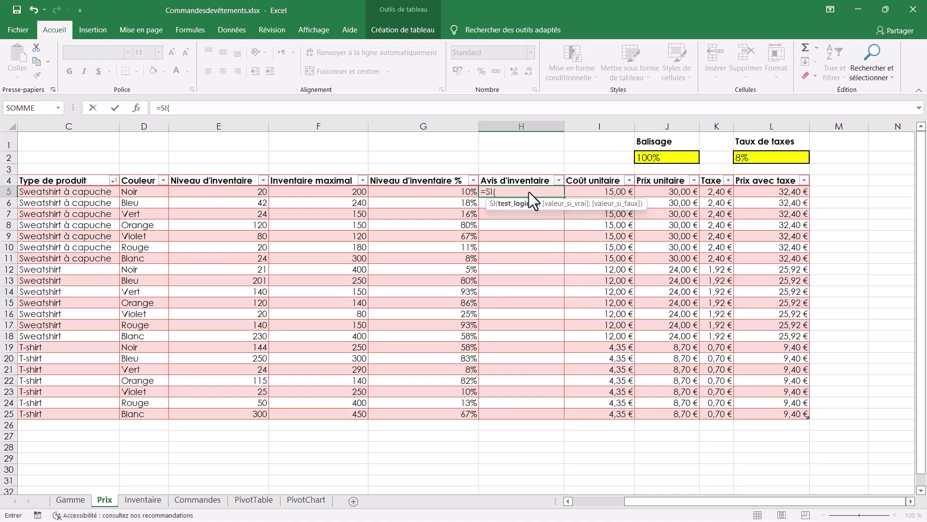
{"action": "left_click", "coordinate": [465, 191]}
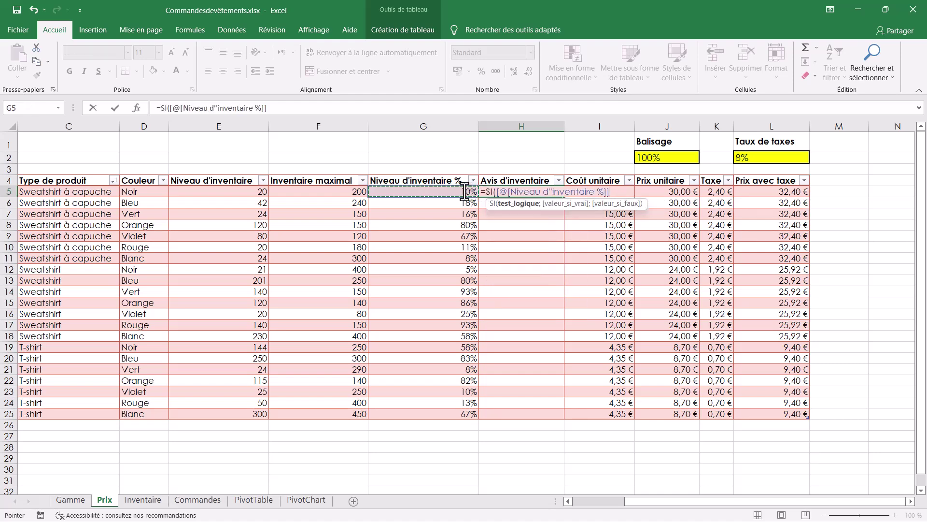
{"action": "type", "text": "%]]<"}
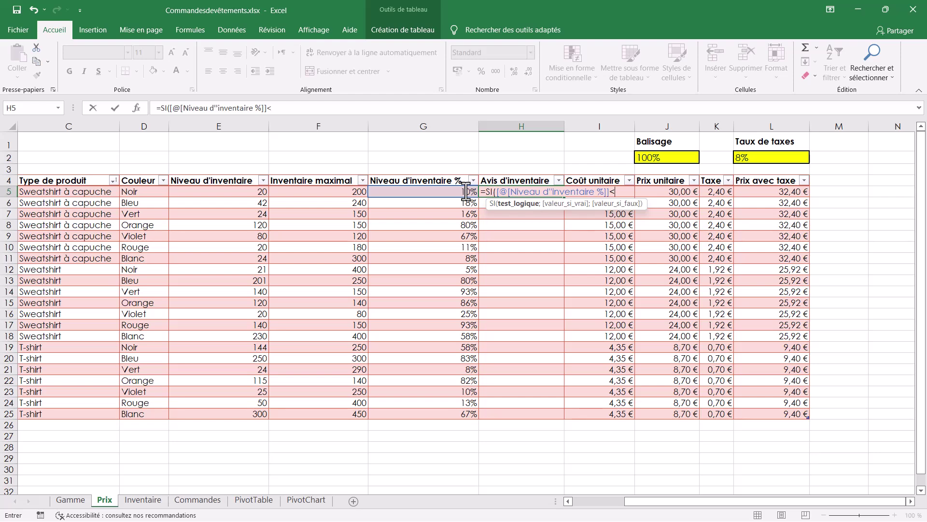
{"action": "type", "text": "15"}
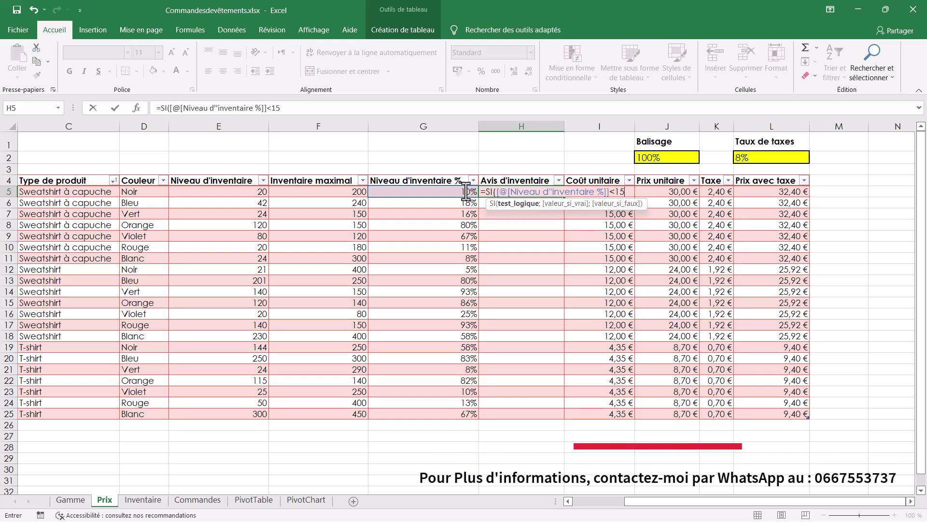
{"action": "type", "text": "%"}
{"action": "type", "text": ";"}
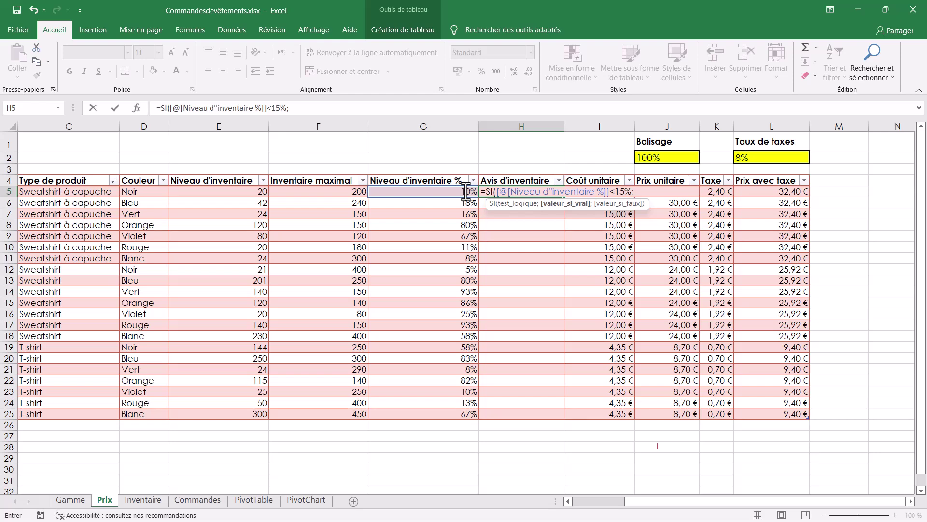
{"action": "type", "text": "\""}
{"action": "type", "text": "Faible"}
{"action": "type", "text": "\""}
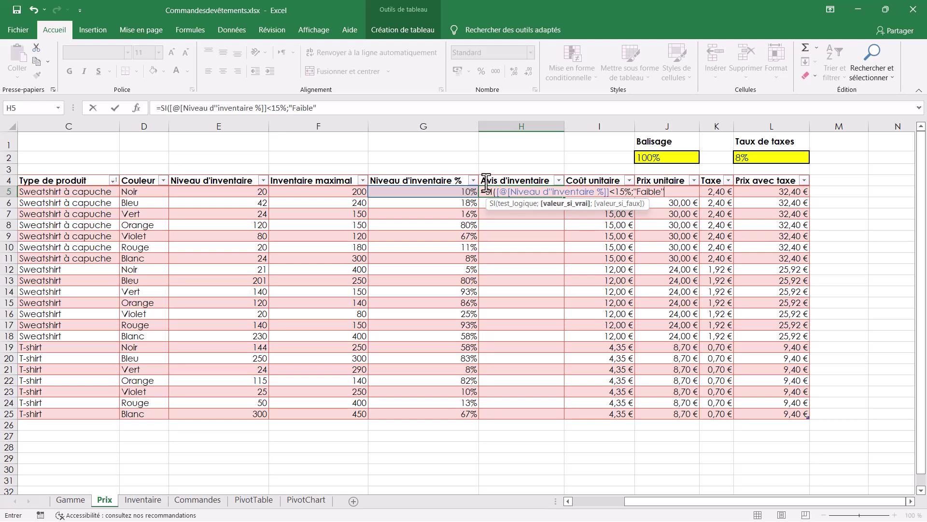
{"action": "type", "text": ";\"\""}
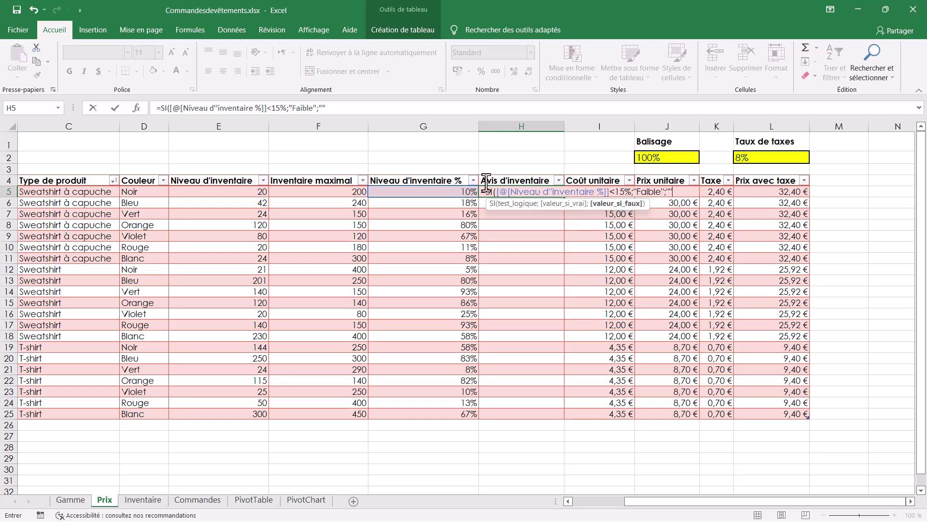
{"action": "type", "text": ")"}
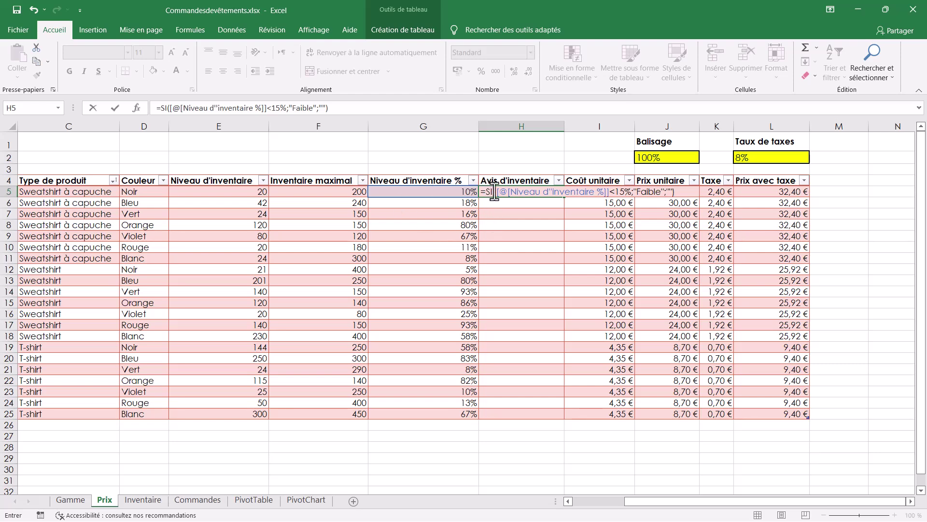
{"action": "left_click_drag", "start_coordinate": [499, 196], "coordinate": [632, 197]}
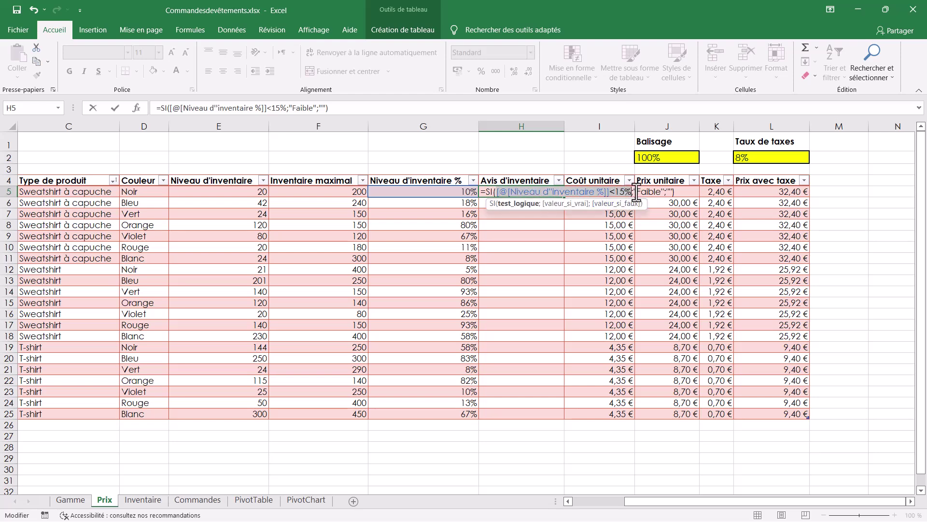
{"action": "left_click_drag", "start_coordinate": [637, 192], "coordinate": [657, 193]}
{"action": "left_click", "coordinate": [664, 191]}
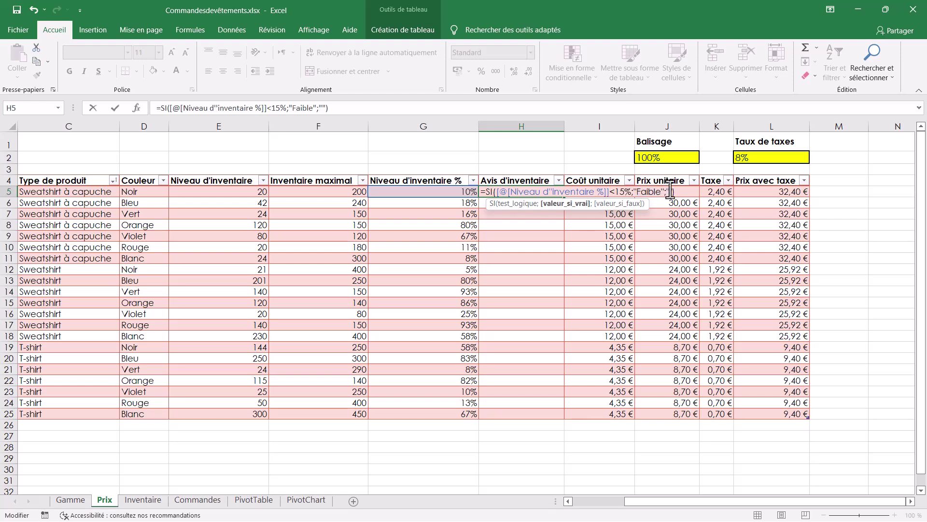
{"action": "left_click", "coordinate": [672, 191]}
{"action": "left_click", "coordinate": [676, 192]}
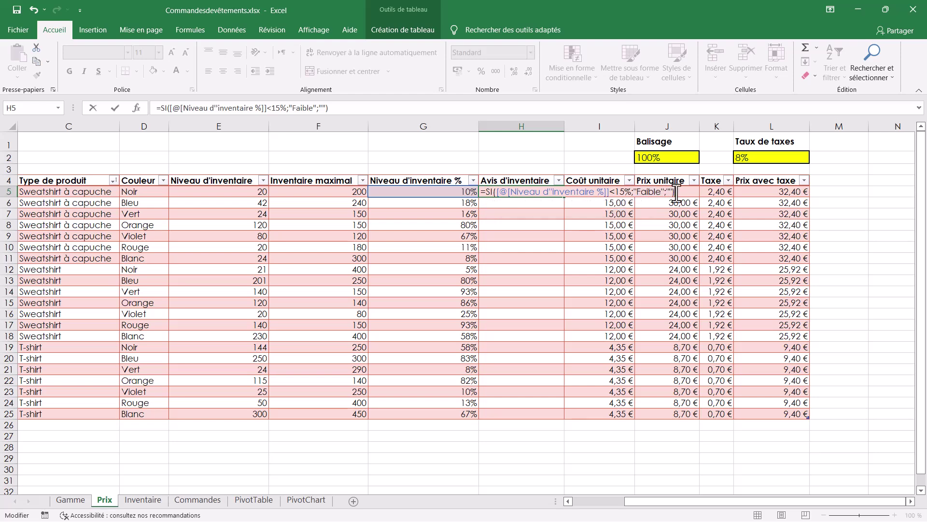
{"action": "key", "text": "Return"}
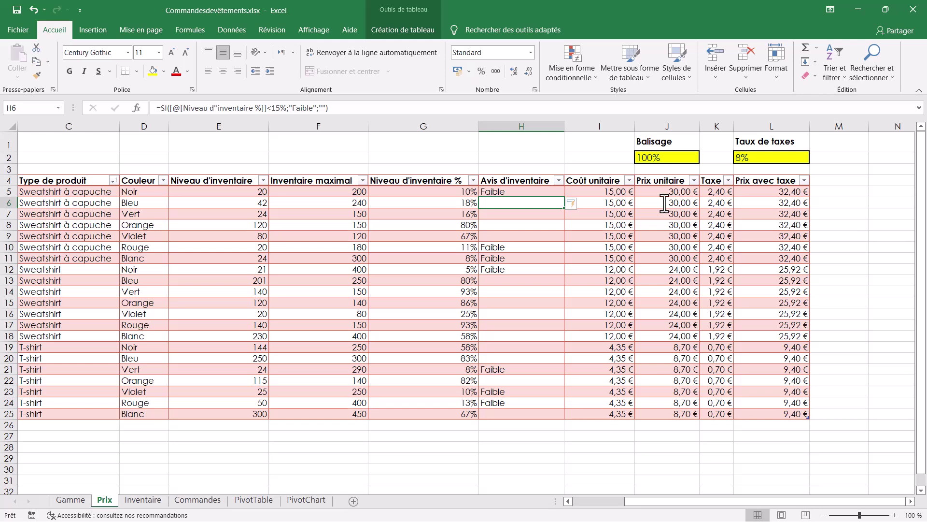
On the Inventaire chart, add a title Au-dessus and Bord extérieur data labels.
{"action": "left_click", "coordinate": [150, 502]}
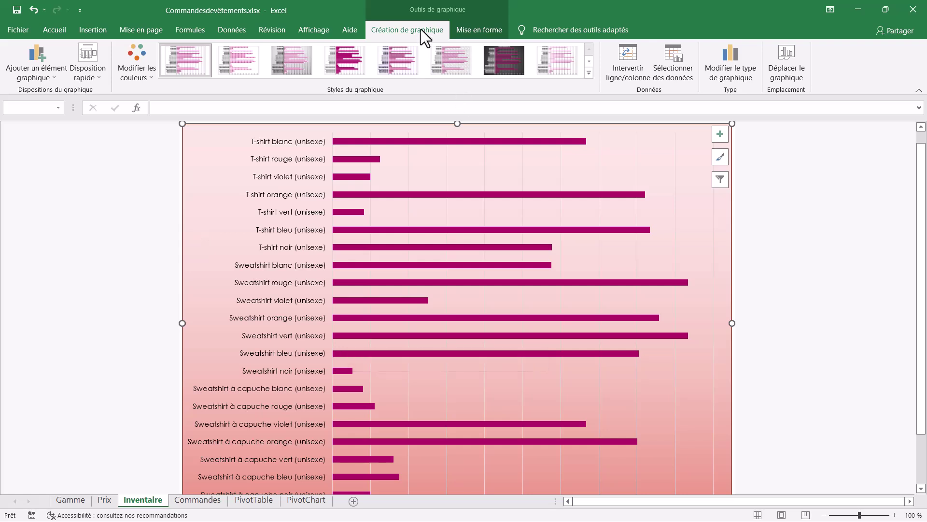
{"action": "left_click", "coordinate": [36, 71]}
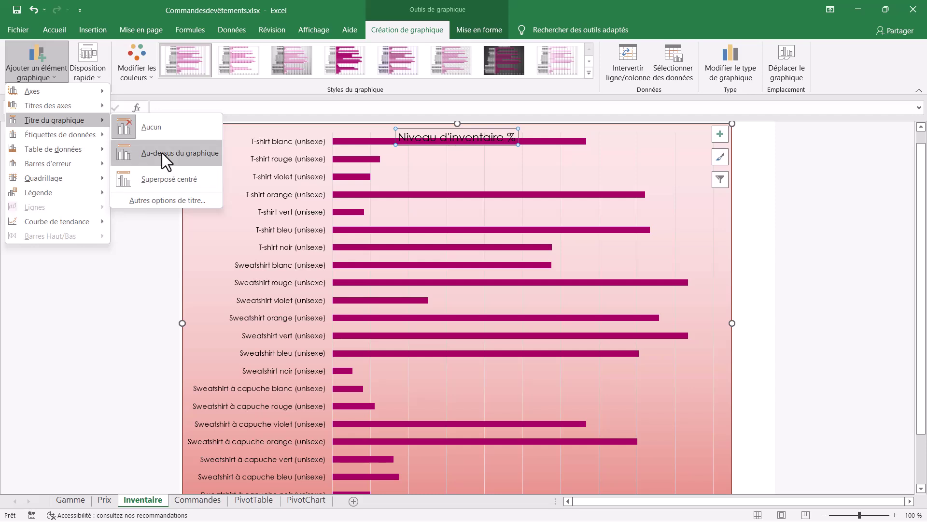
{"action": "left_click", "coordinate": [161, 153]}
{"action": "left_click", "coordinate": [55, 76]}
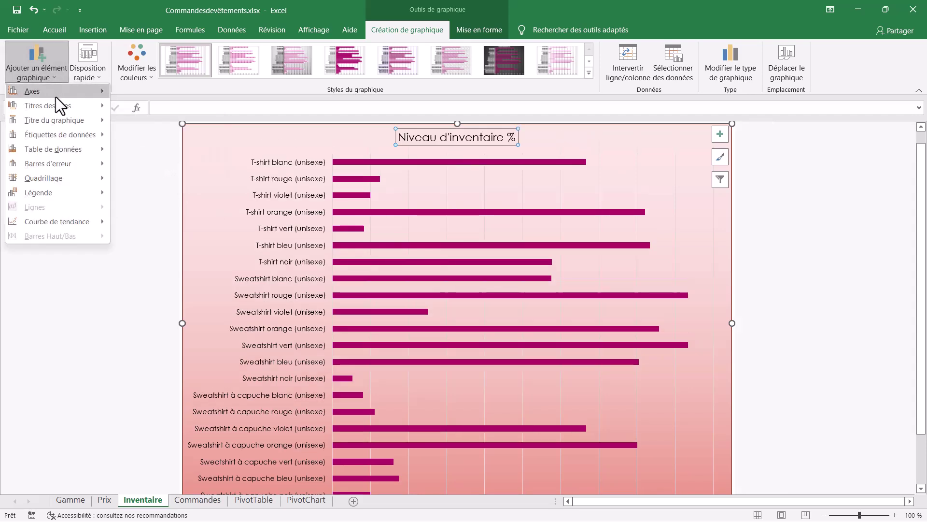
{"action": "mouse_move", "coordinate": [59, 135]}
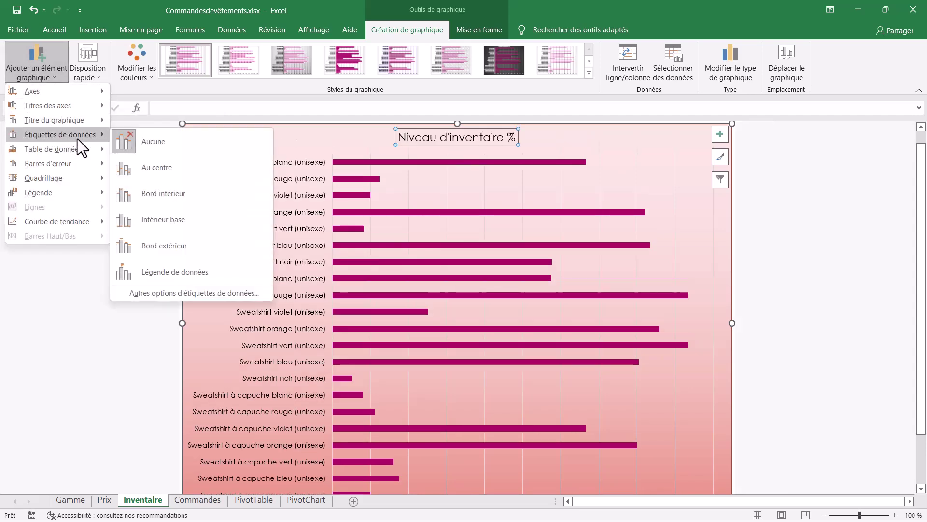
{"action": "left_click", "coordinate": [175, 248]}
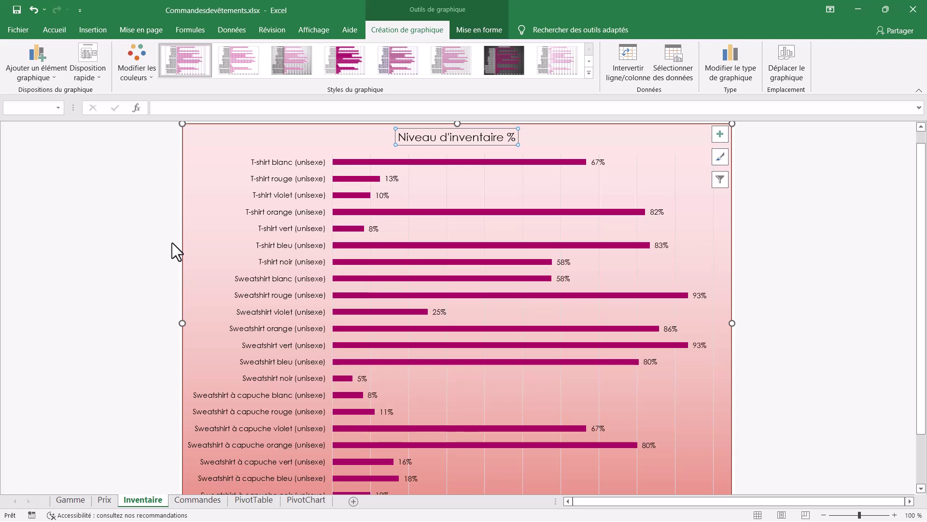
Discard changes to the clothing orders workbook and open Renouvellementsdespolices.xlsx from the Exam Excel 2019 V1 + V2 folder.
{"action": "left_click", "coordinate": [913, 9]}
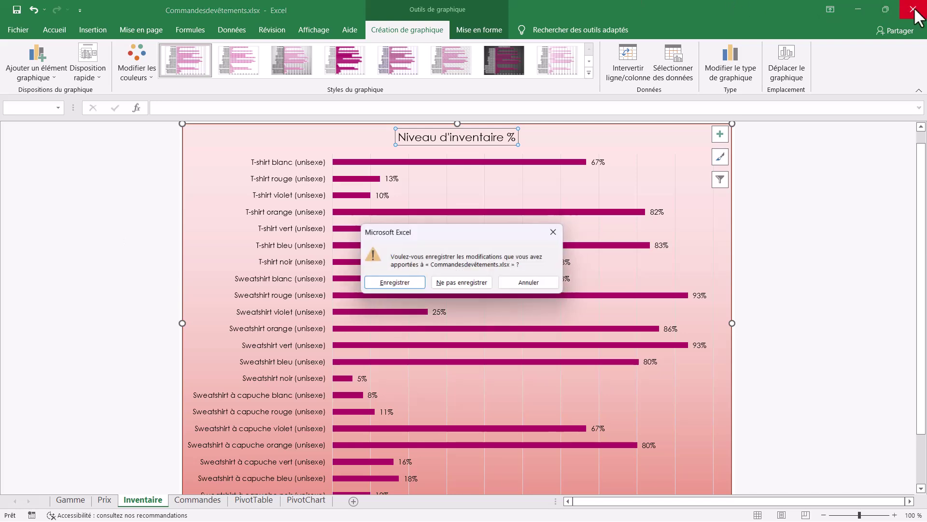
{"action": "left_click", "coordinate": [475, 286]}
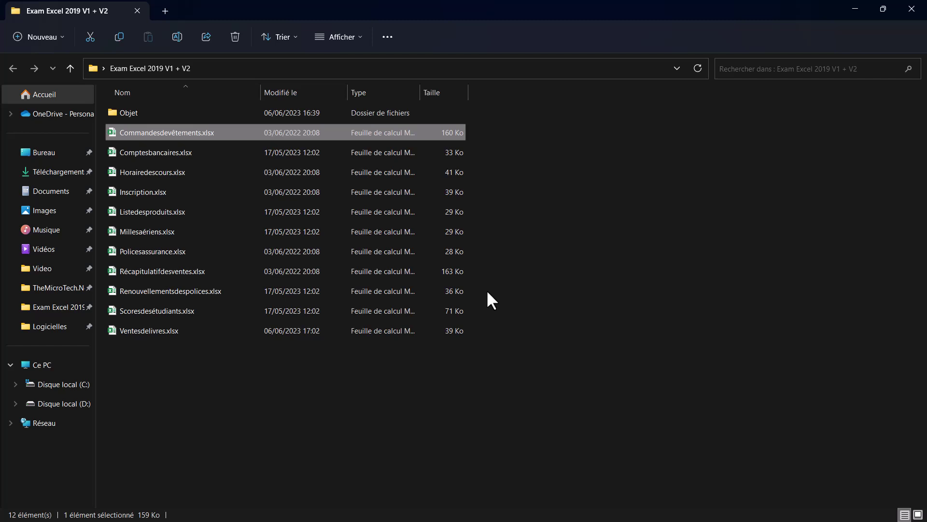
{"action": "left_click", "coordinate": [164, 291]}
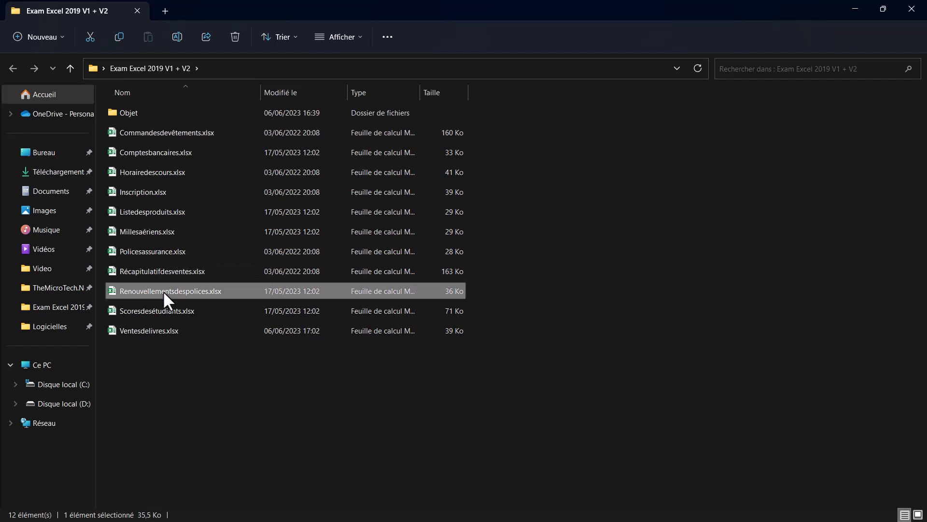
{"action": "double_click", "coordinate": [163, 291]}
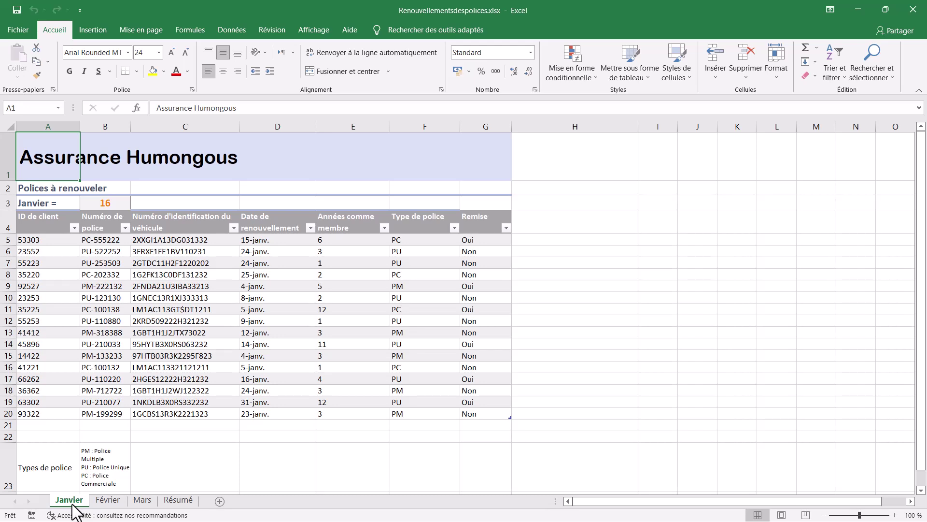
Define the Janvier table range A4:F20 as the print area.
{"action": "left_click", "coordinate": [35, 219]}
{"action": "left_click_drag", "start_coordinate": [328, 220], "coordinate": [408, 406]}
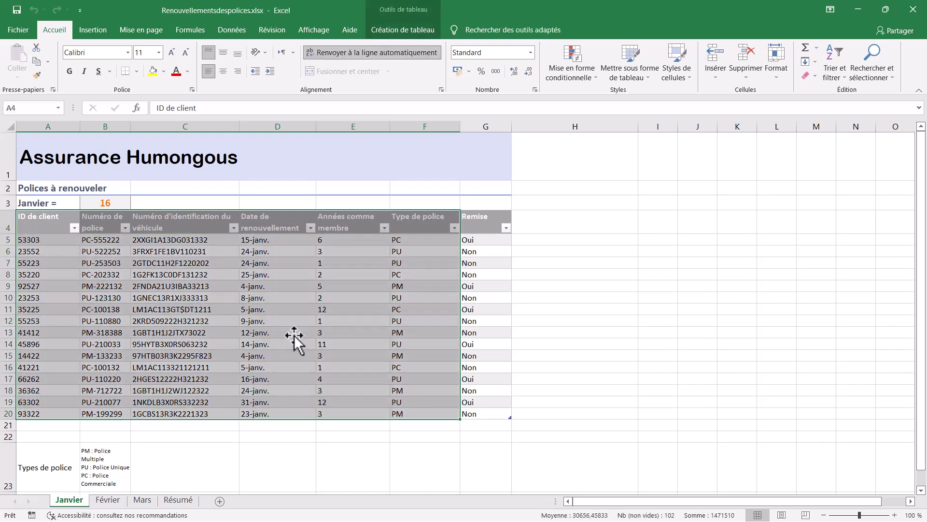
{"action": "left_click", "coordinate": [143, 29]}
{"action": "left_click", "coordinate": [195, 60]}
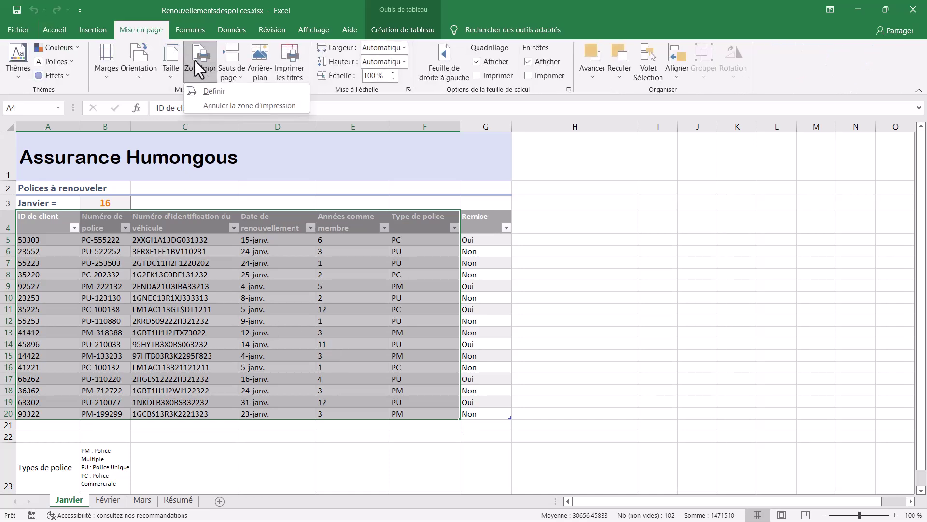
{"action": "left_click", "coordinate": [230, 91]}
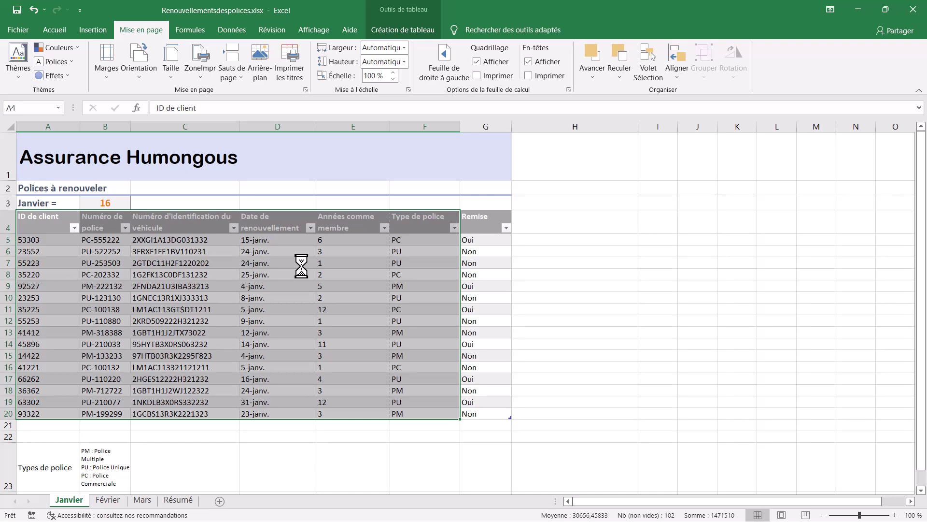
{"action": "left_click", "coordinate": [145, 502]}
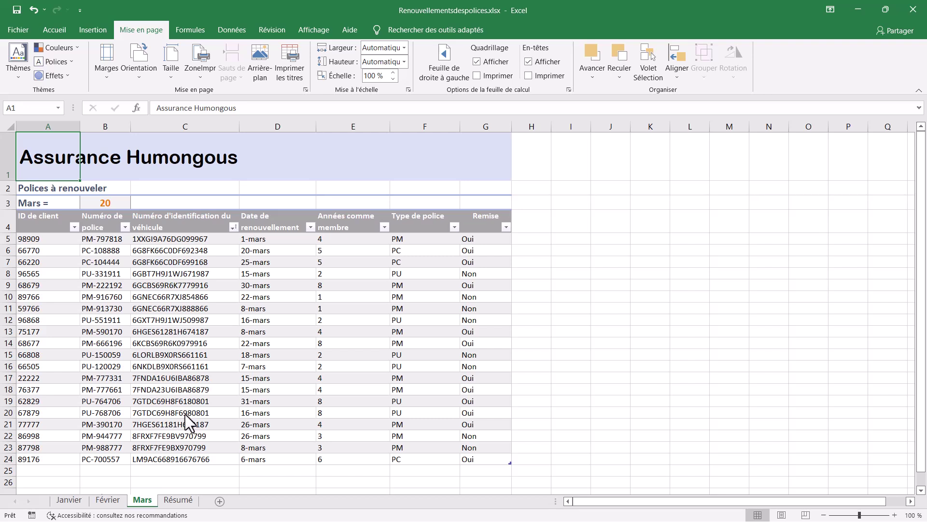
Filter the Mars table's Type de police column to show only PM policies.
{"action": "left_click", "coordinate": [418, 239]}
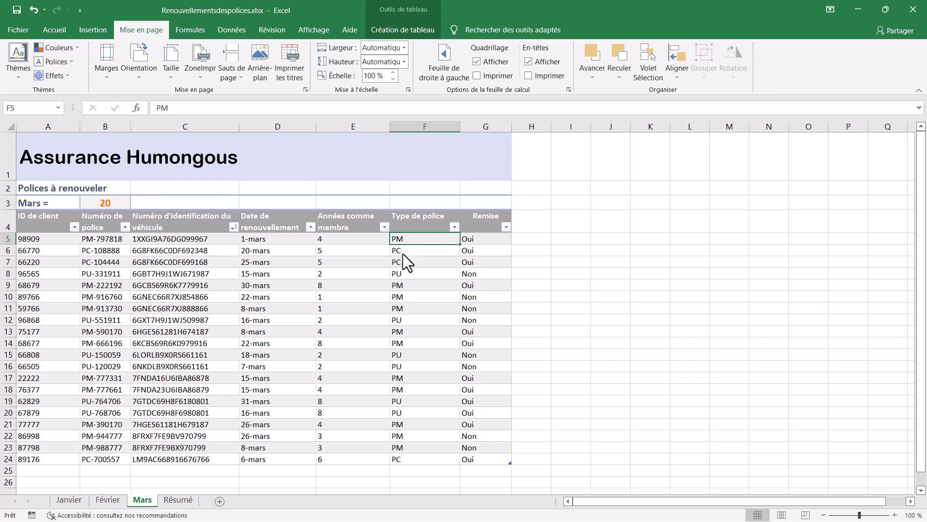
{"action": "left_click", "coordinate": [454, 227]}
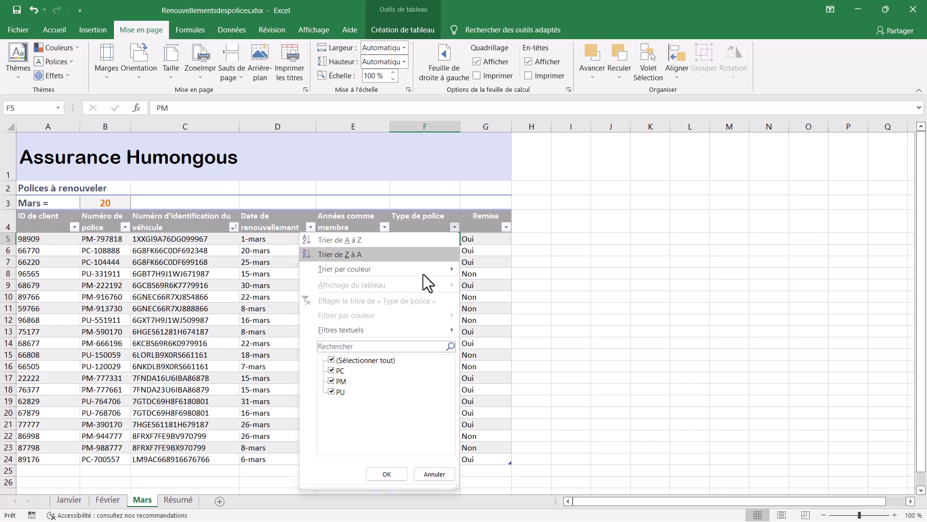
{"action": "left_click", "coordinate": [332, 359]}
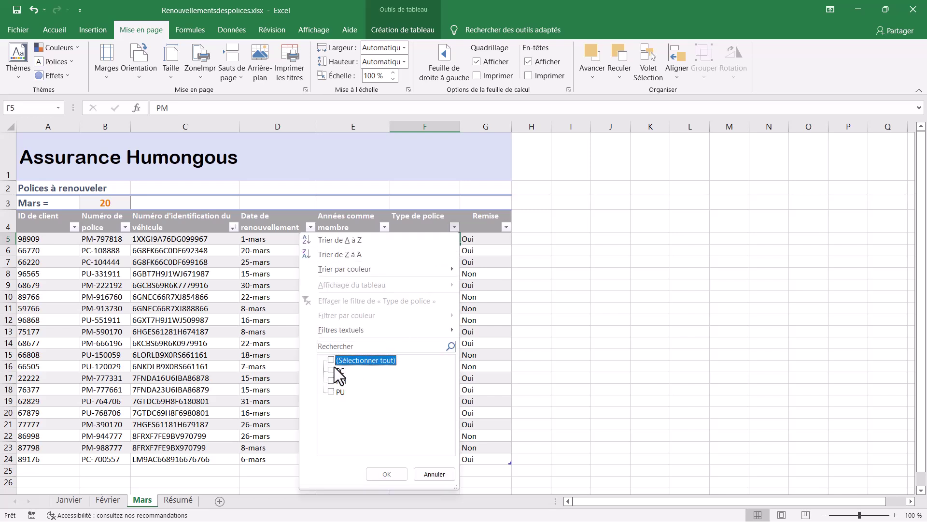
{"action": "left_click", "coordinate": [331, 381]}
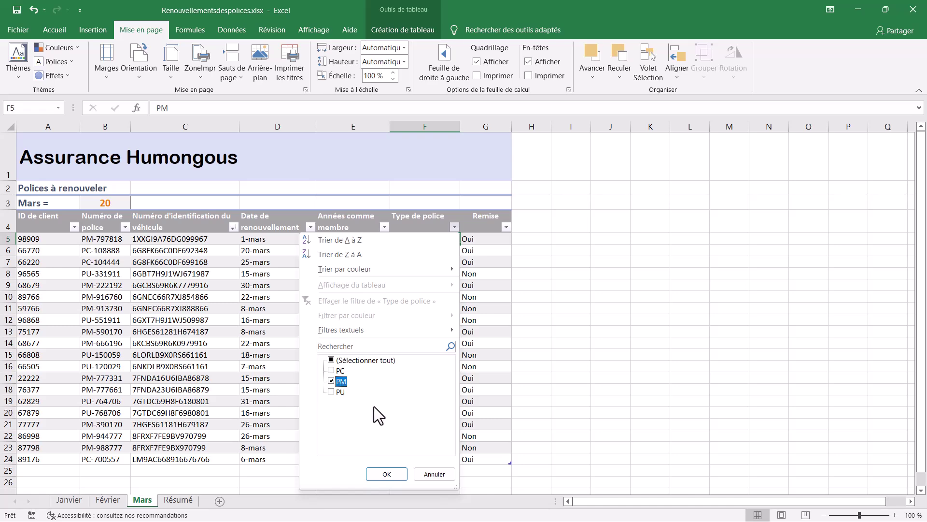
{"action": "left_click", "coordinate": [390, 473]}
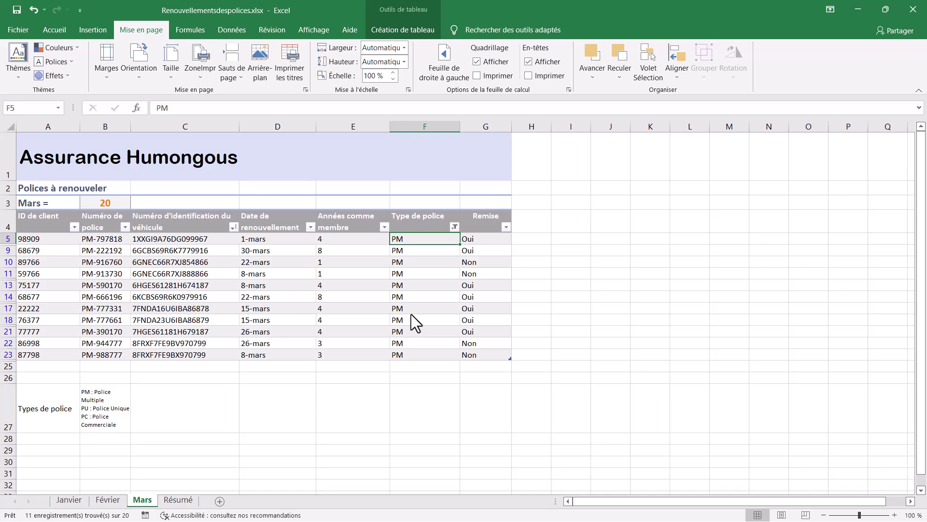
{"action": "left_click", "coordinate": [115, 504]}
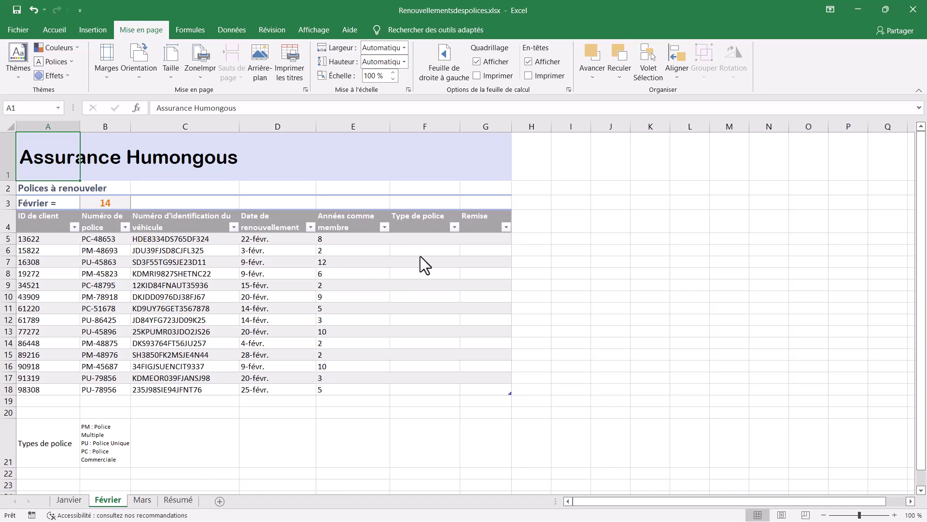
Enter =SI([@[Années comme membre]]>3;"Oui";"Non") in G5 to fill the Remise column.
{"action": "left_click", "coordinate": [473, 240]}
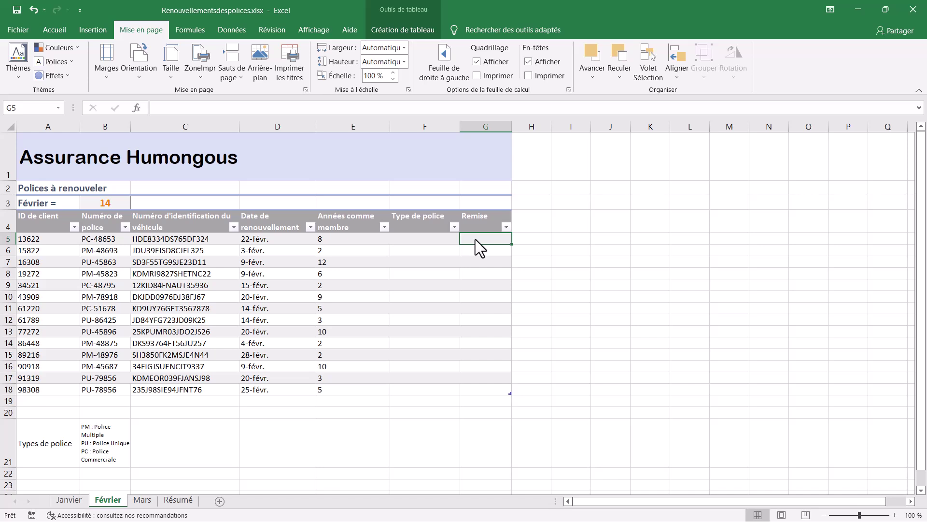
{"action": "type", "text": "="}
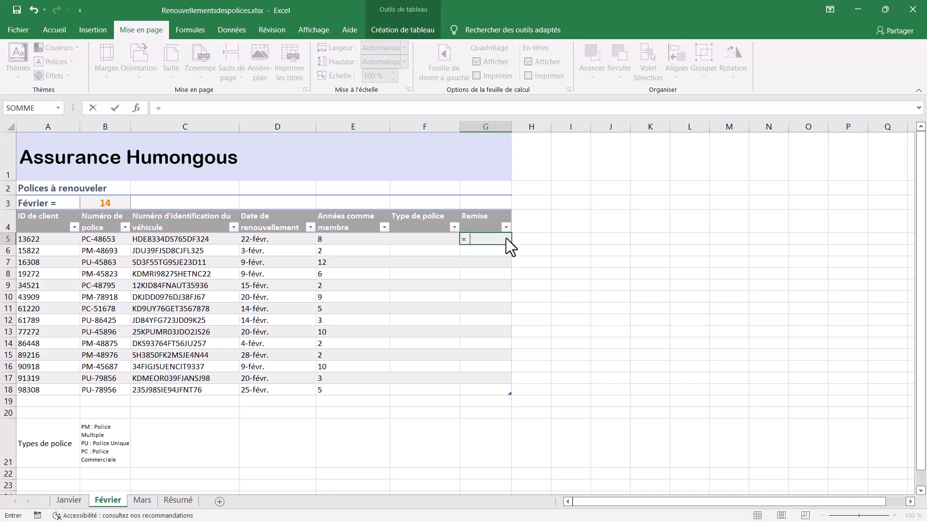
{"action": "type", "text": "SI("}
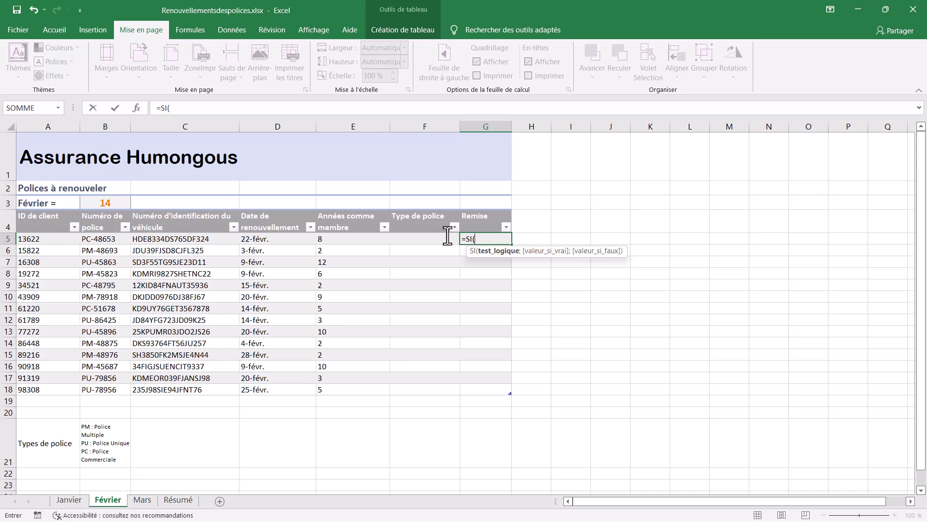
{"action": "left_click", "coordinate": [363, 239]}
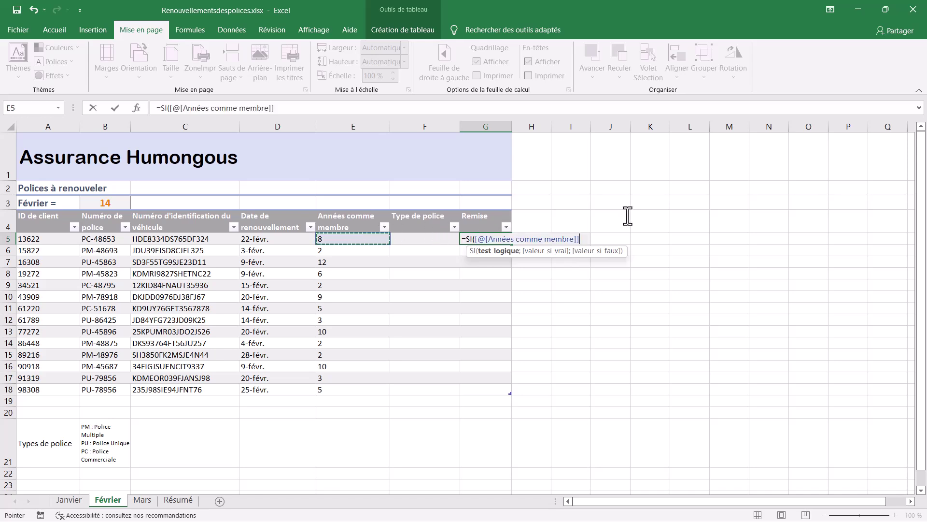
{"action": "type", "text": ">3"}
{"action": "type", "text": ";"}
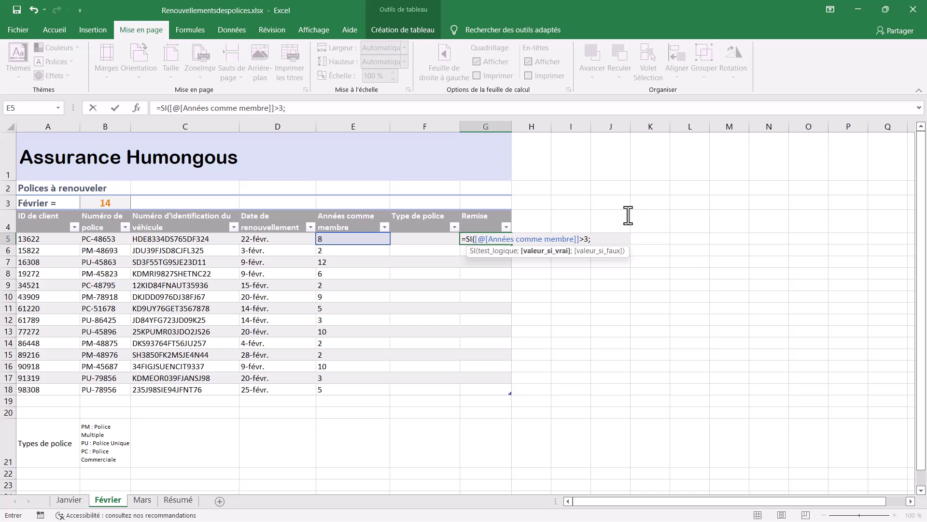
{"action": "type", "text": "\""}
{"action": "type", "text": "Oui\""}
{"action": "type", "text": ";\"N"}
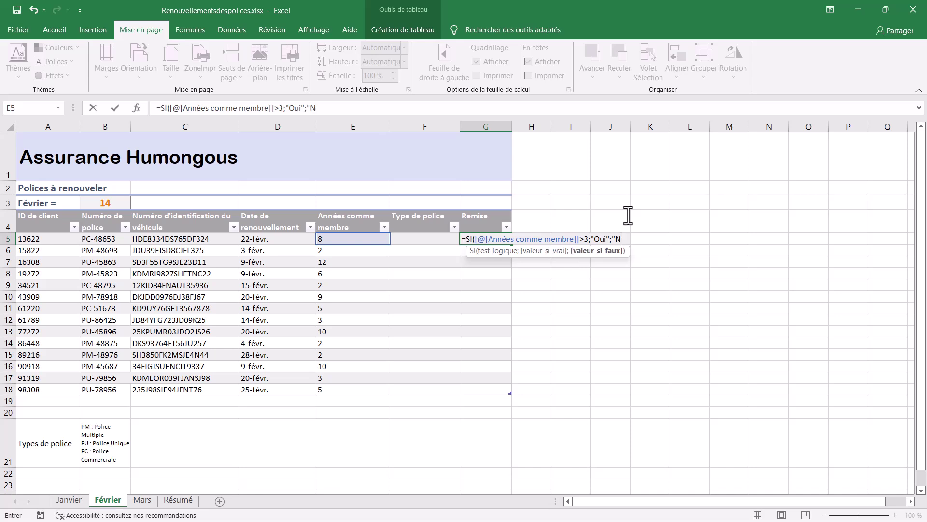
{"action": "type", "text": "on\")"}
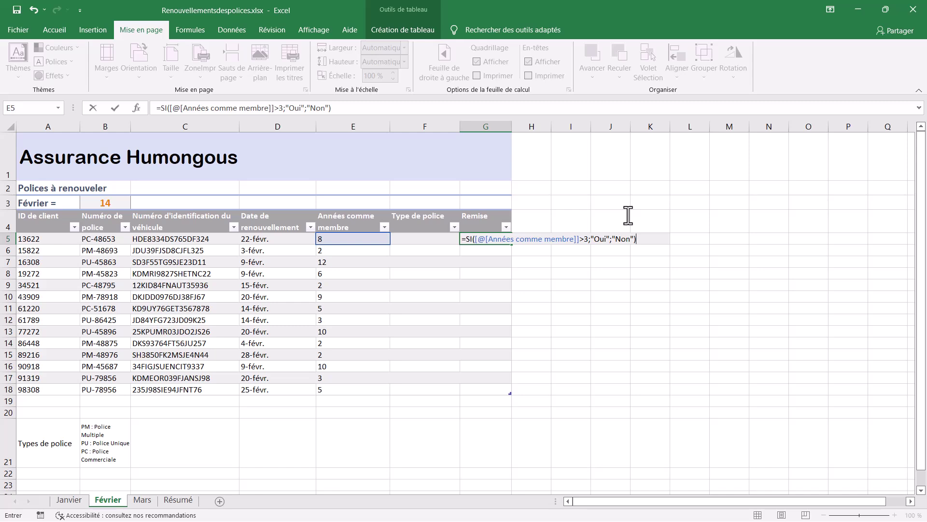
{"action": "key", "text": "Return"}
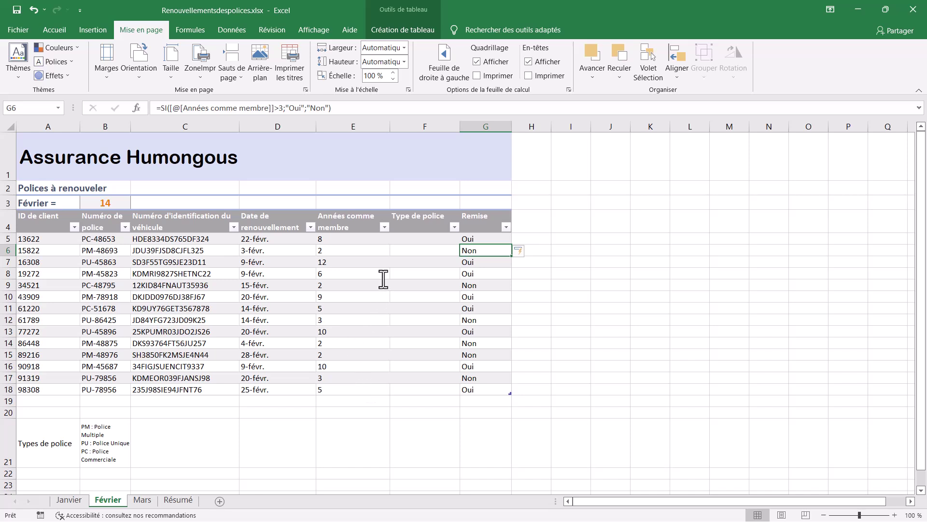
Enter =GAUCHE([@[Numéro de police]];2) in F5 to fill Type de police with PC, PM or PU.
{"action": "left_click", "coordinate": [431, 240]}
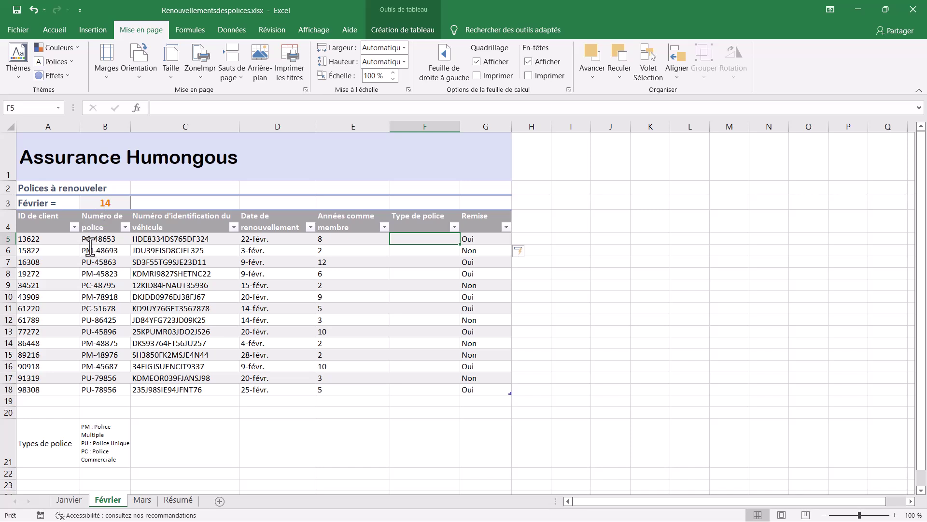
{"action": "type", "text": "=G"}
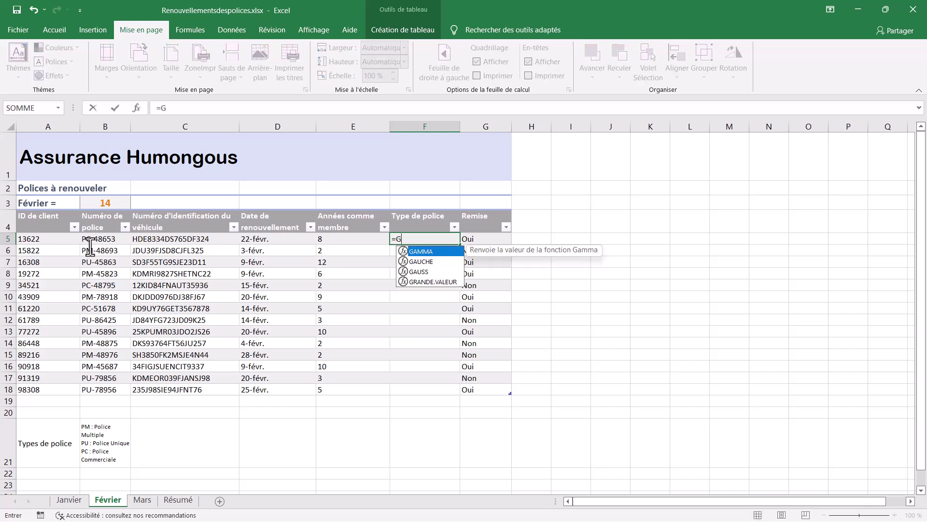
{"action": "type", "text": "A"}
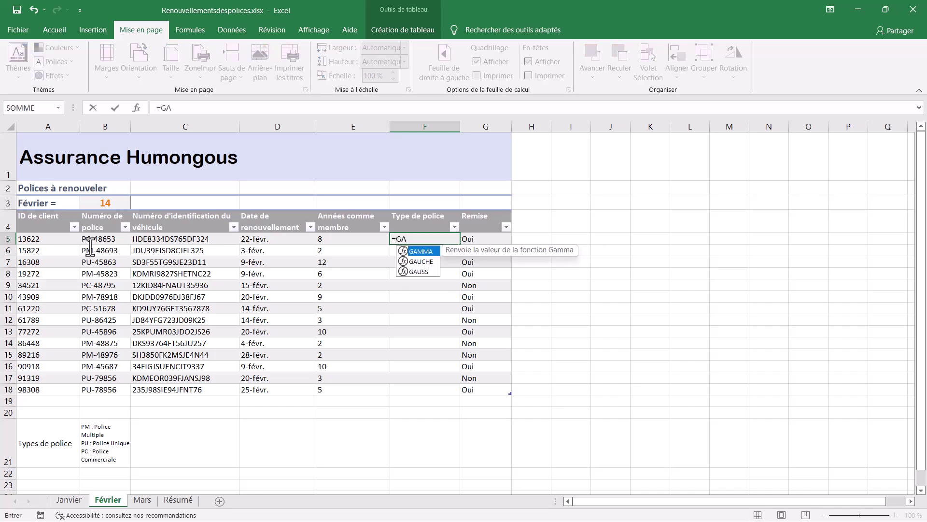
{"action": "type", "text": "UCHE"}
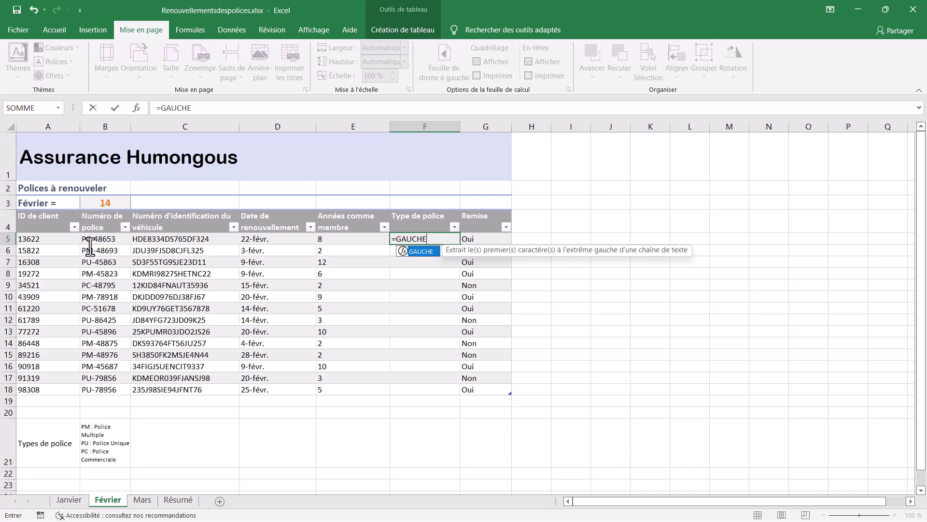
{"action": "key", "text": "Tab"}
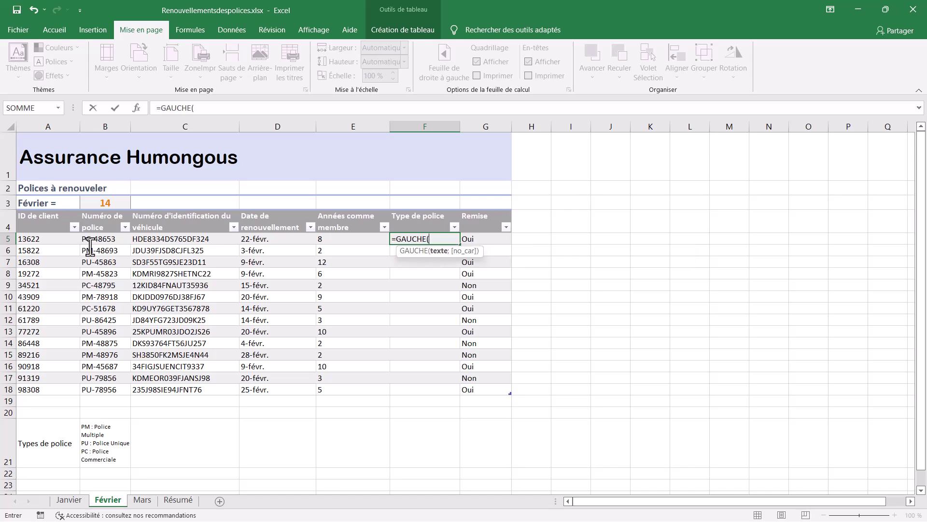
{"action": "left_click", "coordinate": [91, 239]}
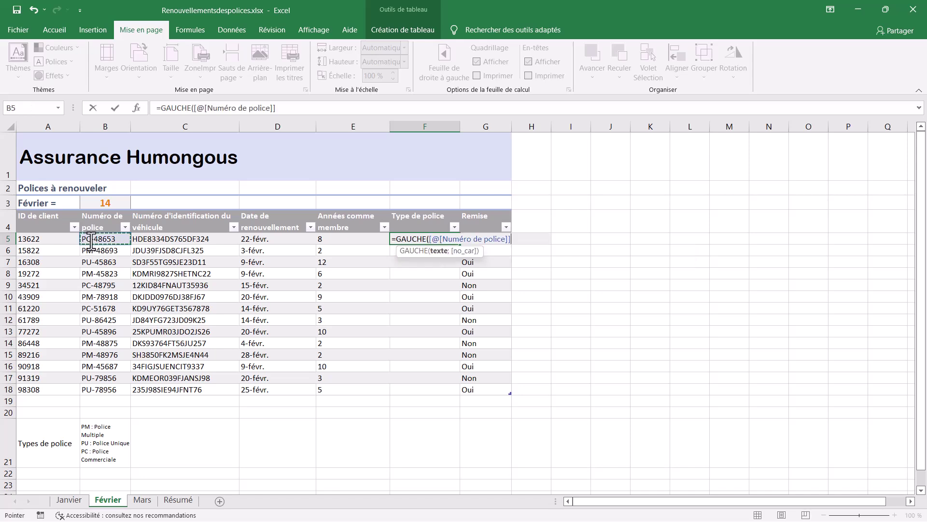
{"action": "type", "text": ";"}
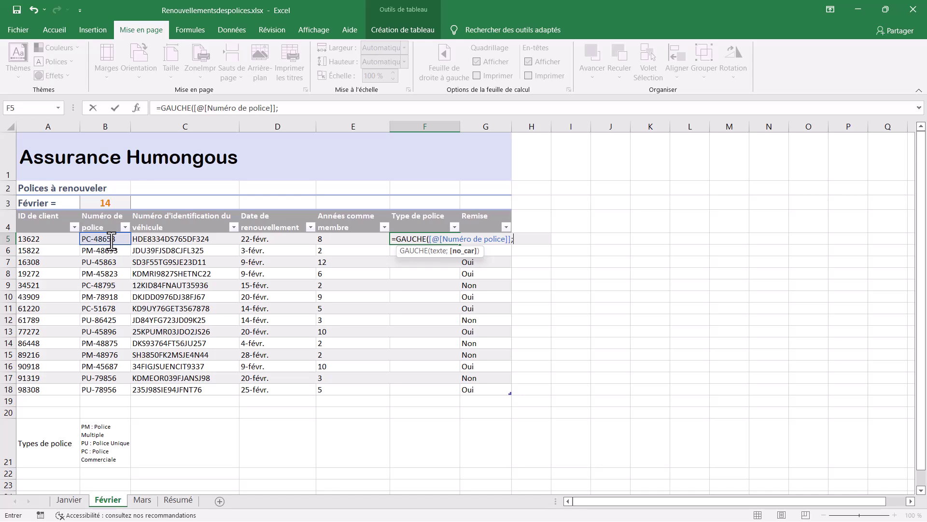
{"action": "type", "text": "2"}
{"action": "type", "text": ")"}
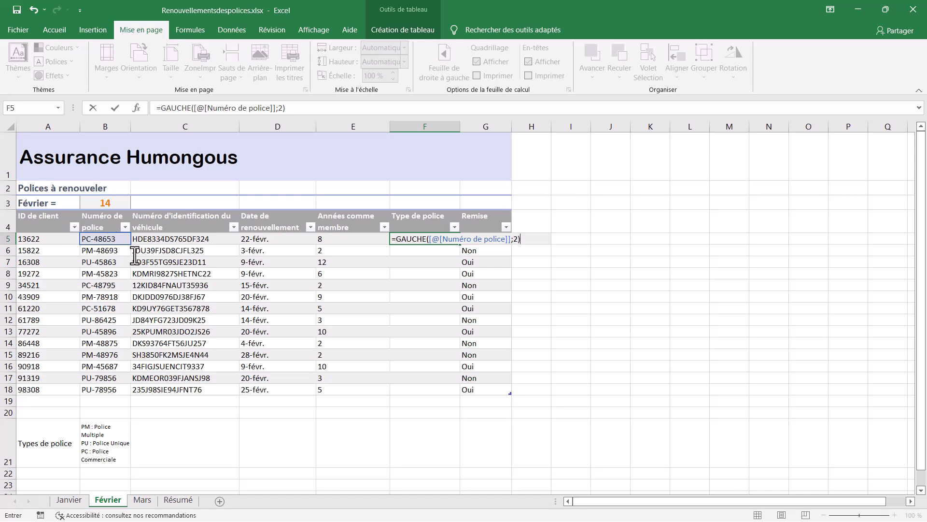
{"action": "key", "text": "Return"}
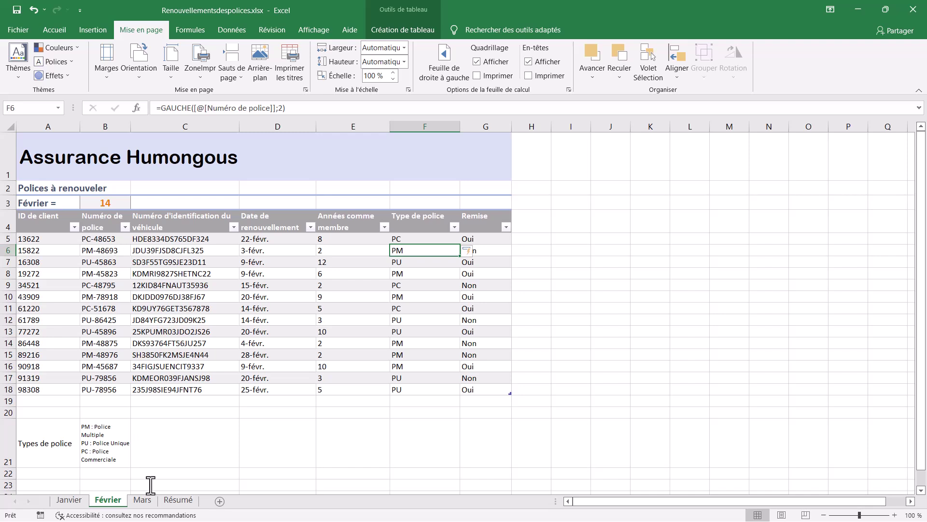
Add the alternative text 'Données de renouvellement' to the Polices chart on the Résumé sheet.
{"action": "left_click", "coordinate": [177, 501]}
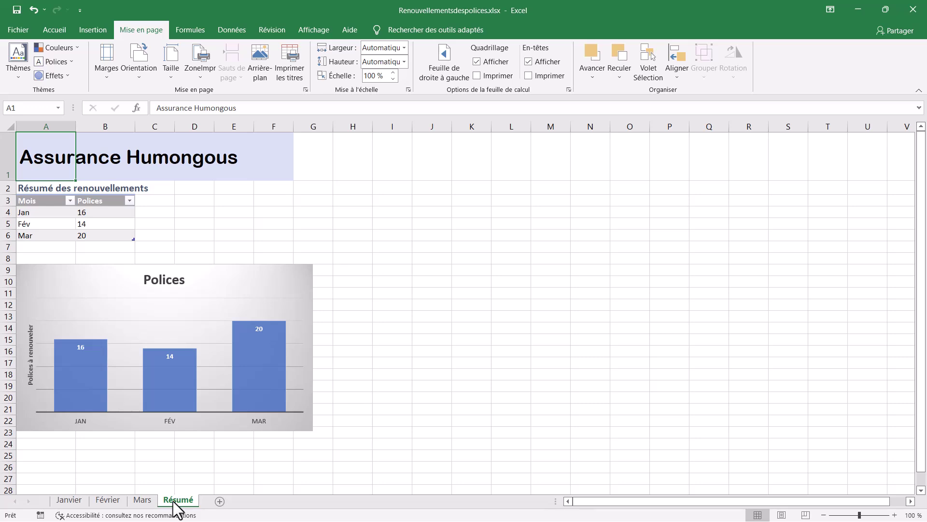
{"action": "left_click", "coordinate": [274, 276]}
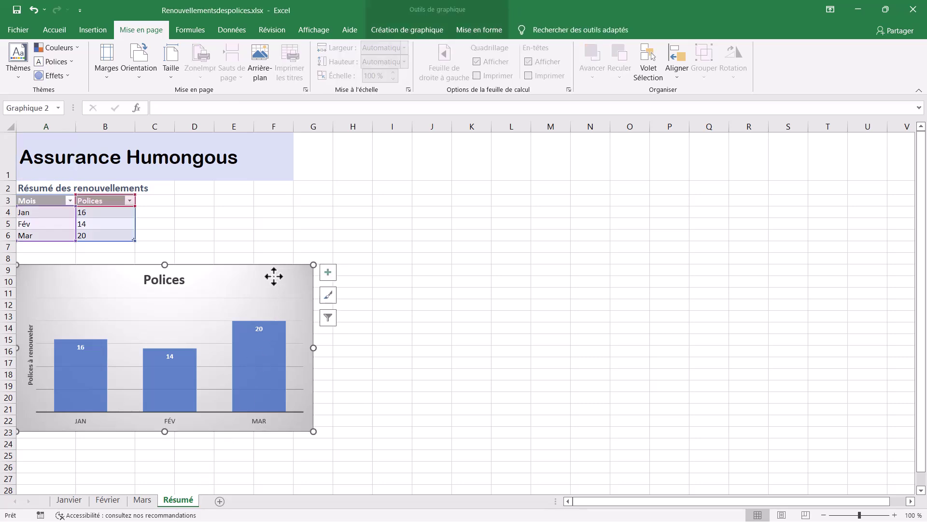
{"action": "left_click", "coordinate": [422, 7]}
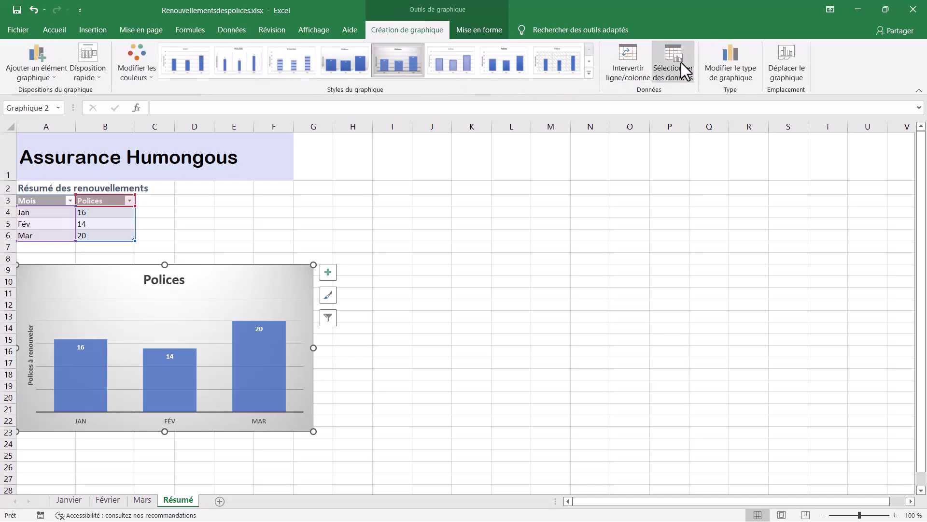
{"action": "left_click", "coordinate": [498, 29]}
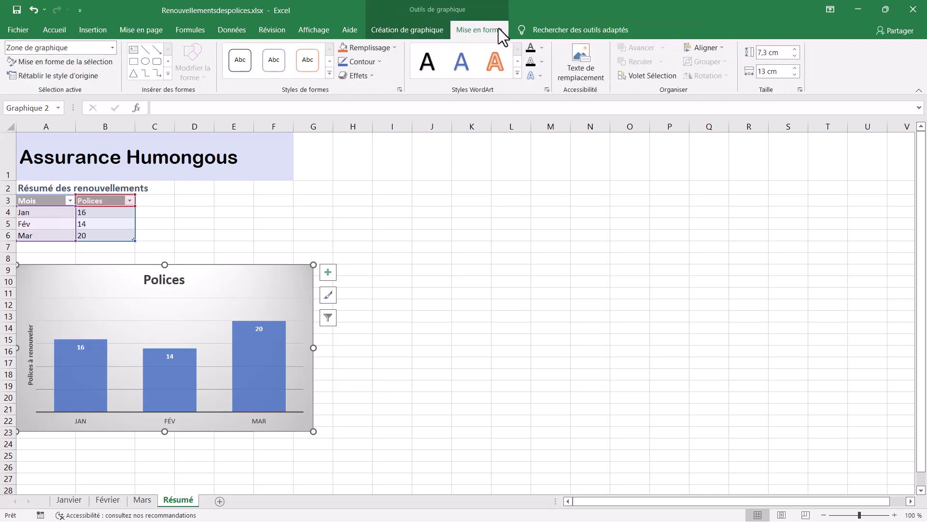
{"action": "left_click", "coordinate": [577, 70]}
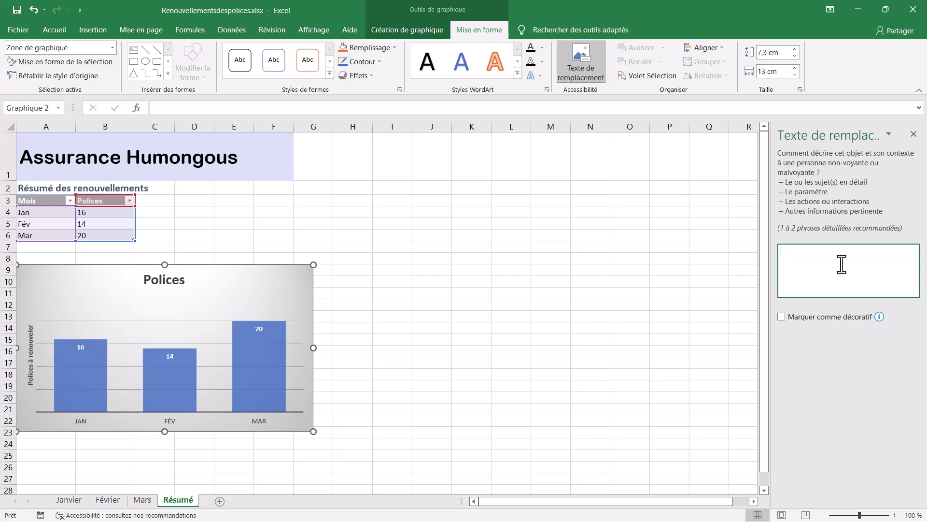
{"action": "type", "text": "Données"}
{"action": "type", "text": " de "}
{"action": "type", "text": "renouv"}
{"action": "type", "text": "ellement"}
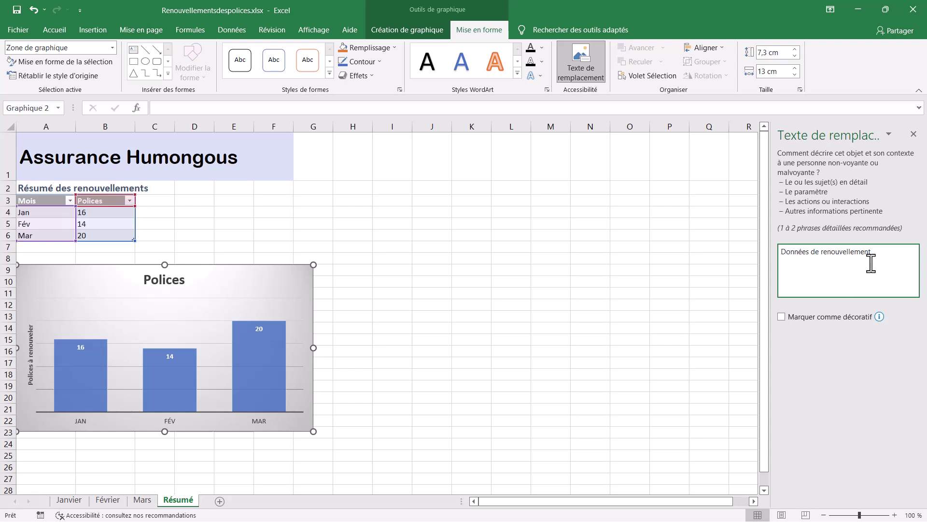
{"action": "left_click", "coordinate": [914, 134]}
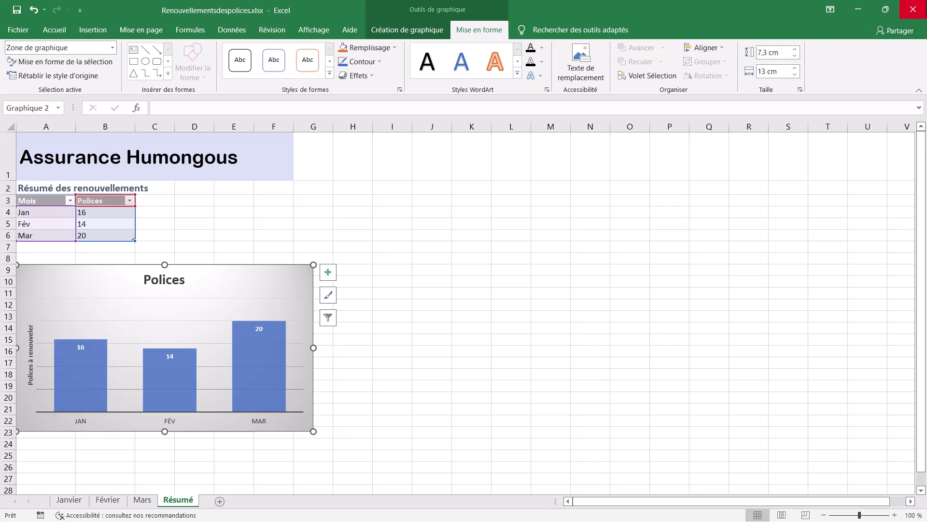
Discard changes to the policy renewal workbook and open Listedesproduits.xlsx.
{"action": "left_click", "coordinate": [914, 9]}
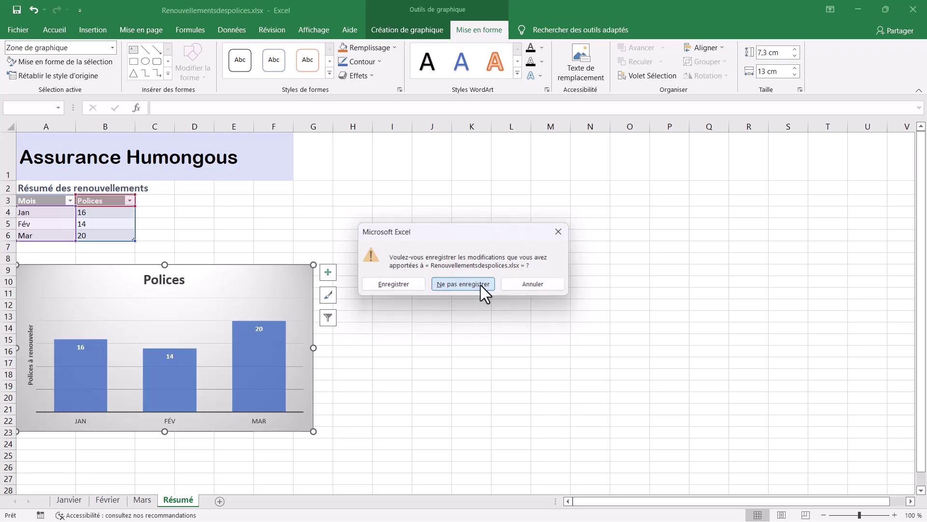
{"action": "left_click", "coordinate": [480, 285]}
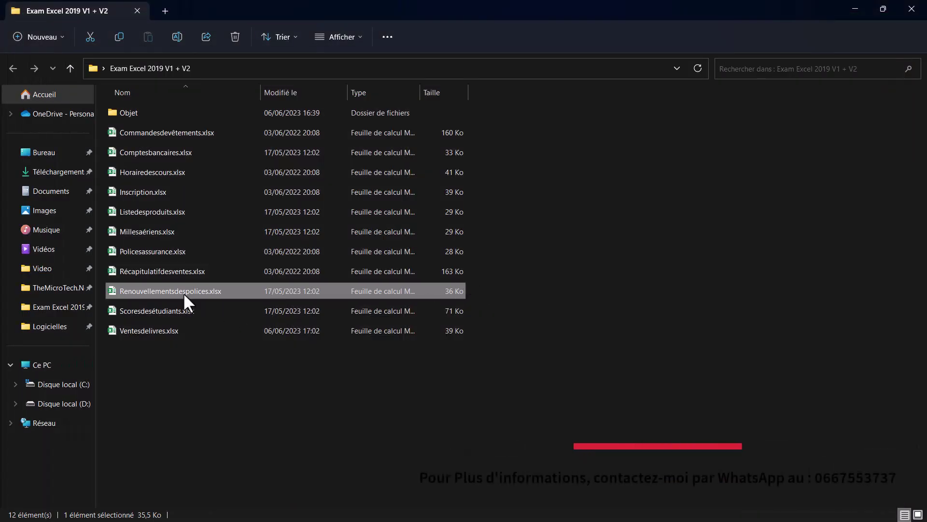
{"action": "left_click", "coordinate": [170, 210]}
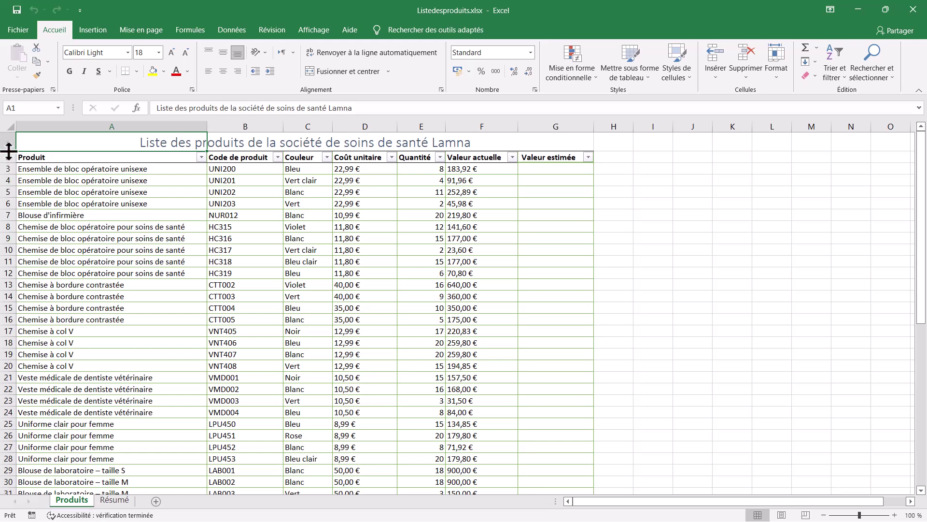
Freeze the top row of the Produits sheet with Figer la ligne supérieure.
{"action": "left_click_drag", "start_coordinate": [8, 144], "coordinate": [8, 157]}
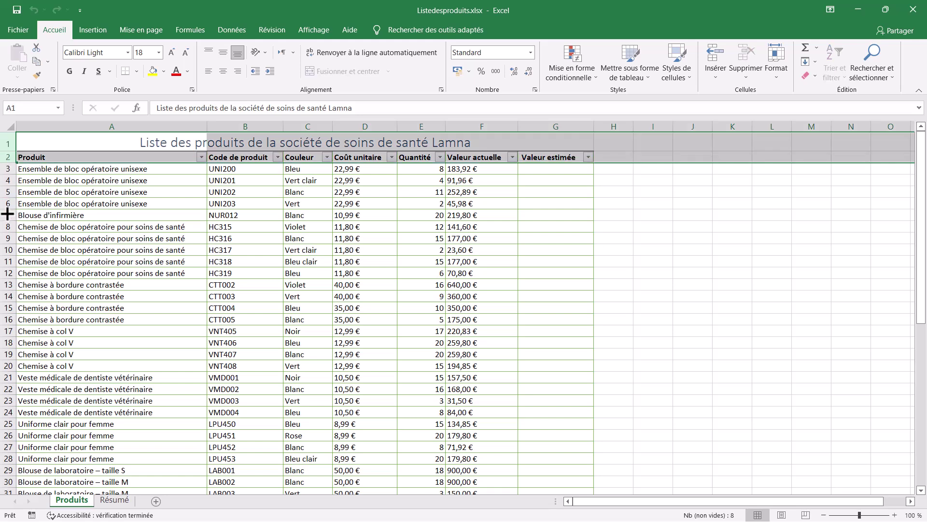
{"action": "left_click", "coordinate": [315, 29]}
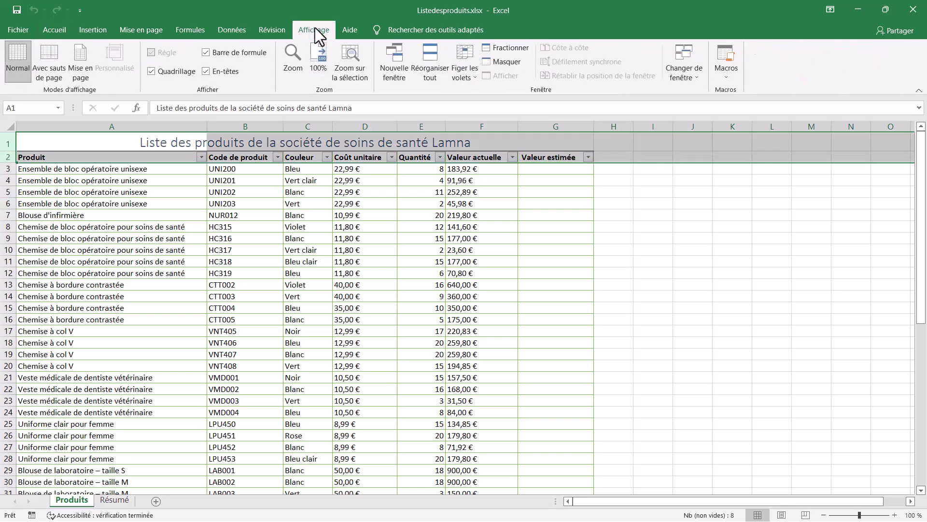
{"action": "left_click", "coordinate": [471, 76]}
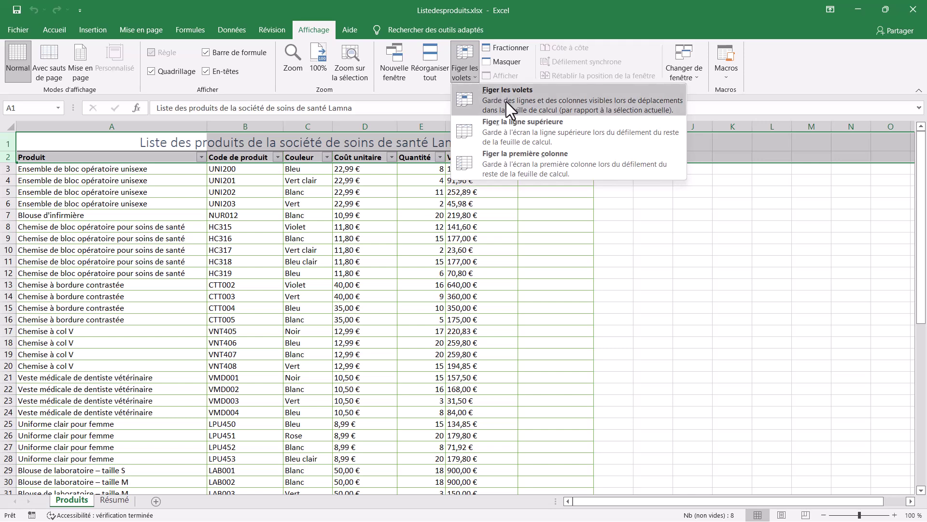
{"action": "left_click", "coordinate": [523, 131]}
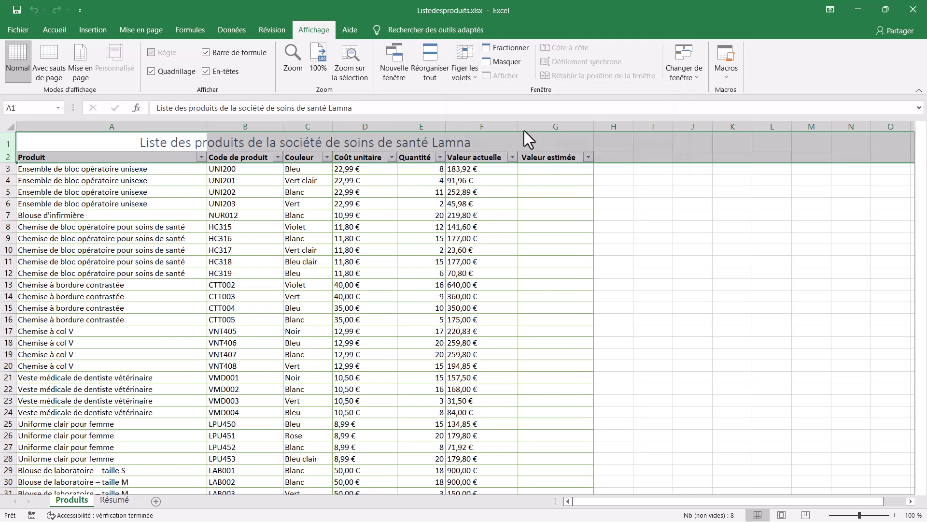
{"action": "left_click", "coordinate": [391, 188]}
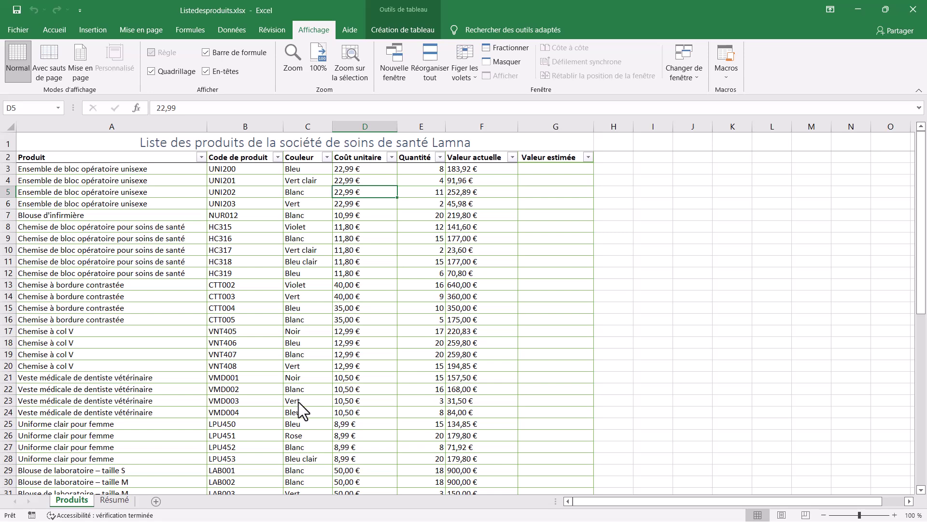
Left-align the product list title in cell A1.
{"action": "left_click", "coordinate": [120, 143]}
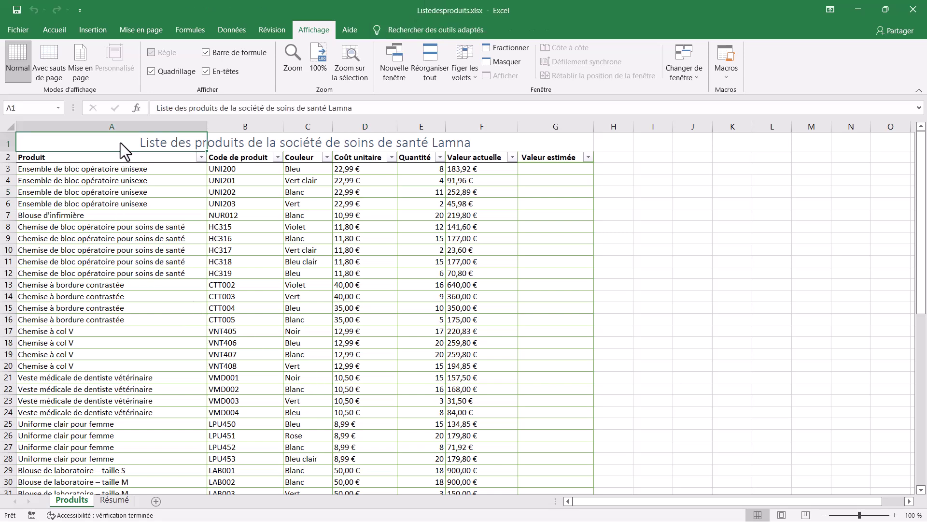
{"action": "left_click", "coordinate": [54, 30]}
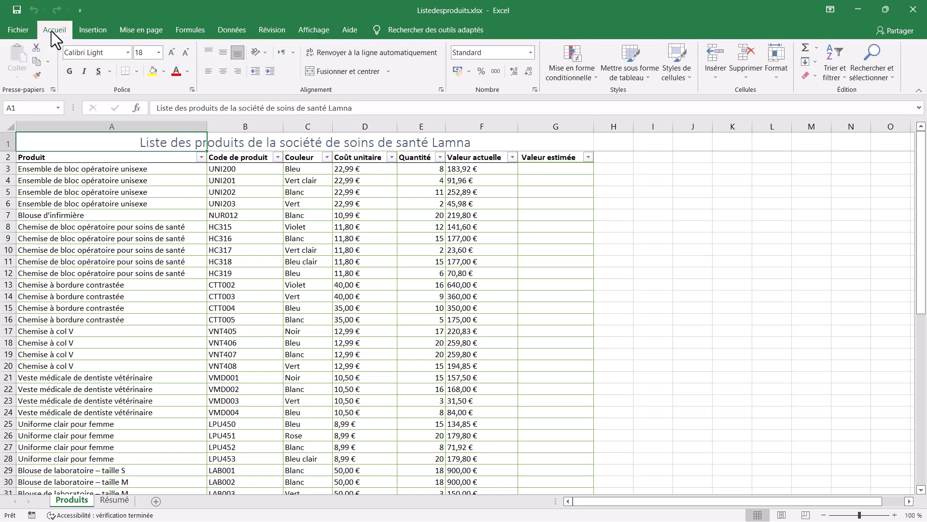
{"action": "left_click", "coordinate": [208, 71]}
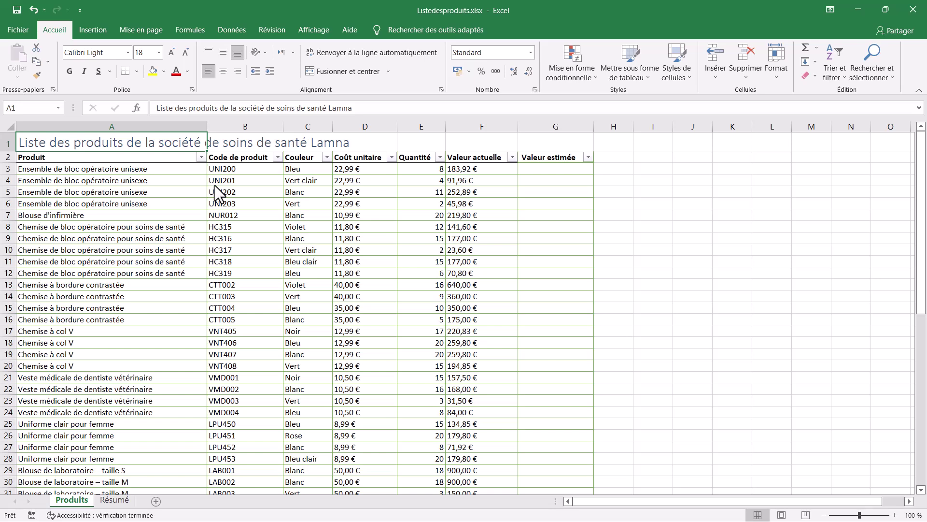
{"action": "left_click", "coordinate": [423, 171]}
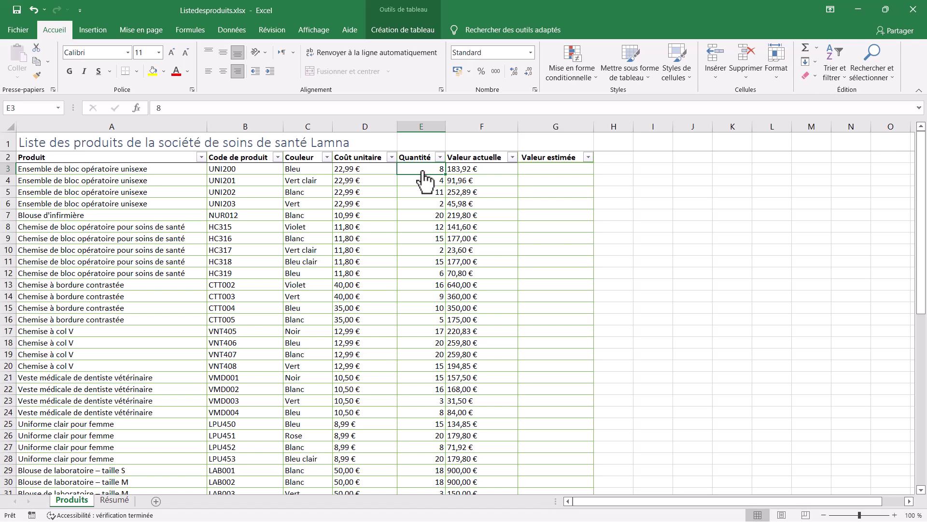
Apply the three-circles icon set to the Quantité values in E3:E54.
{"action": "left_click_drag", "start_coordinate": [424, 170], "coordinate": [419, 519]}
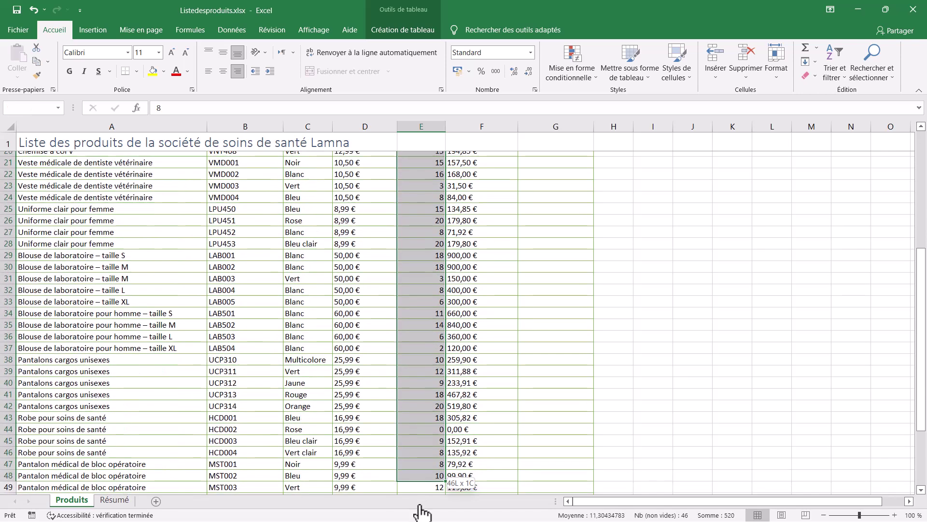
{"action": "left_click_drag", "start_coordinate": [419, 519], "coordinate": [424, 488]}
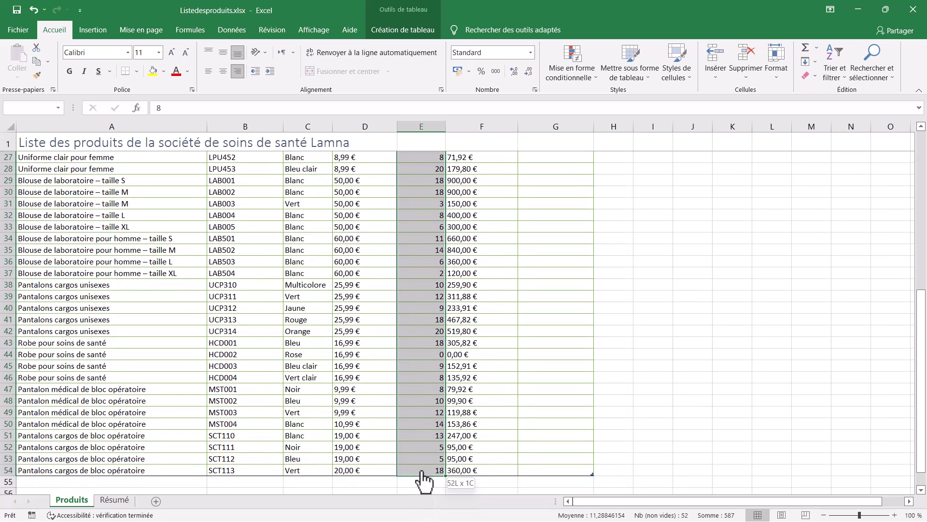
{"action": "scroll", "coordinate": [423, 348], "scroll_direction": "up", "scroll_amount": 9}
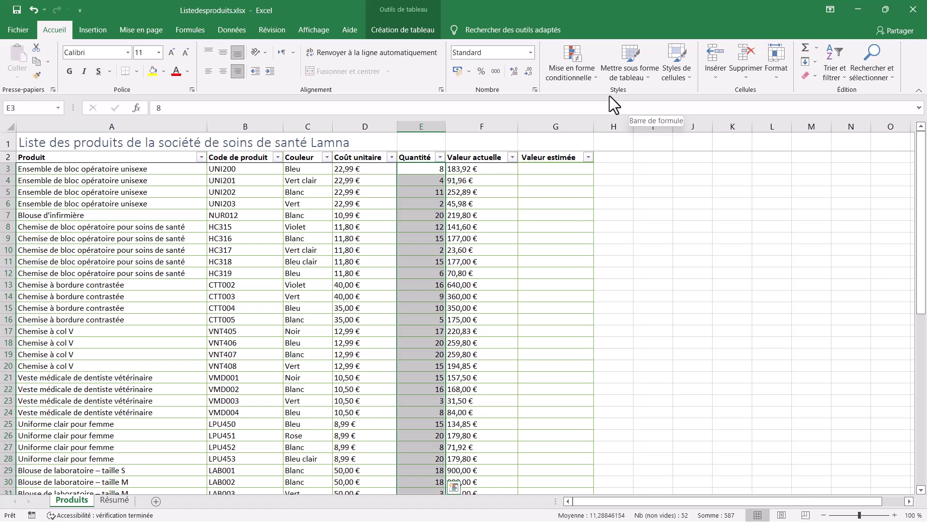
{"action": "left_click", "coordinate": [580, 75]}
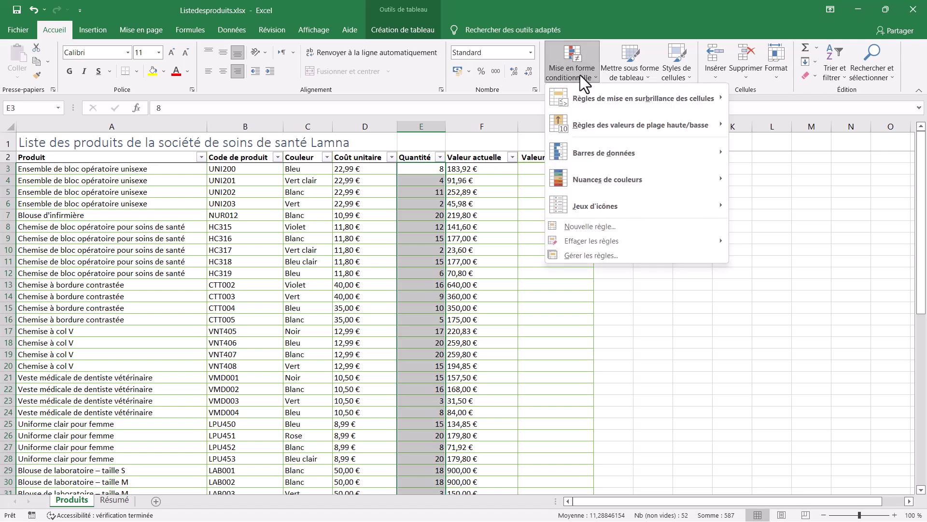
{"action": "mouse_move", "coordinate": [595, 206]}
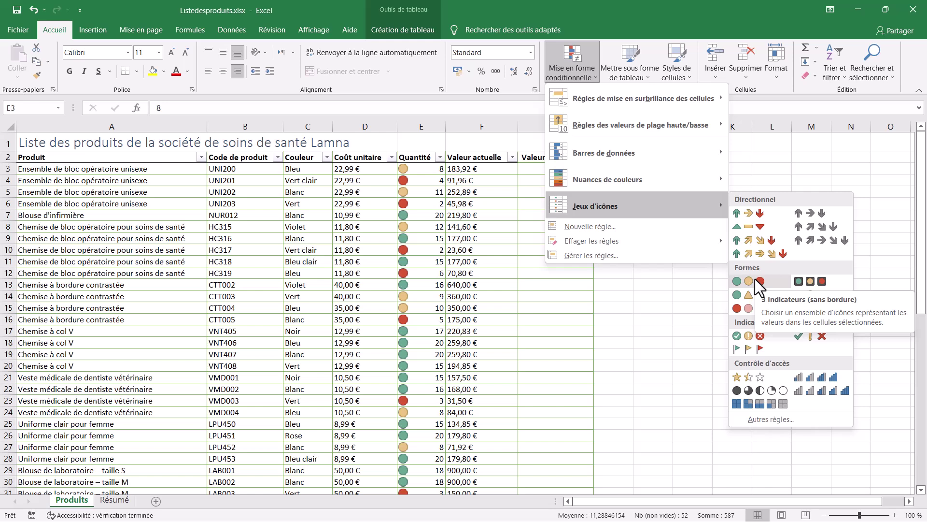
{"action": "left_click", "coordinate": [755, 280]}
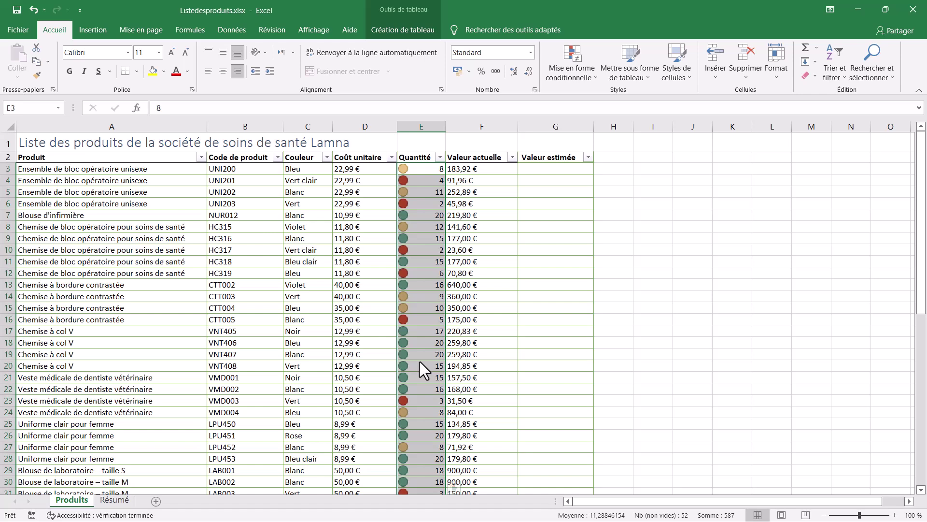
{"action": "left_click", "coordinate": [307, 261]}
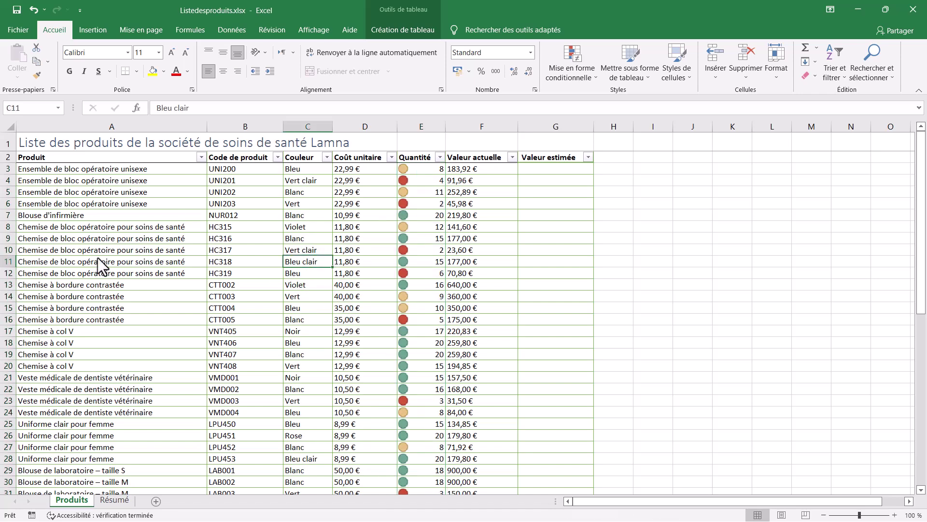
{"action": "left_click", "coordinate": [164, 183]}
{"action": "left_click", "coordinate": [200, 296]}
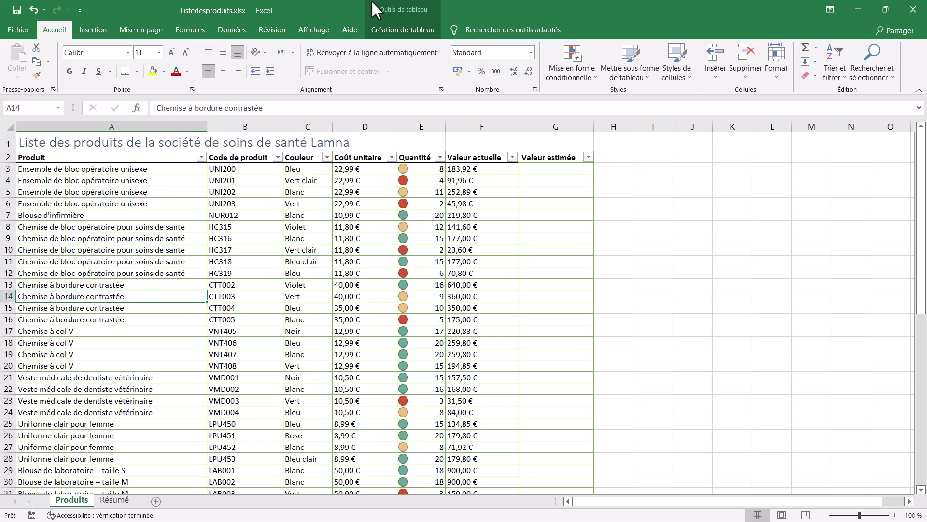
Apply Style de tableau moyen 1 to the product table and select cell G3.
{"action": "left_click", "coordinate": [403, 29]}
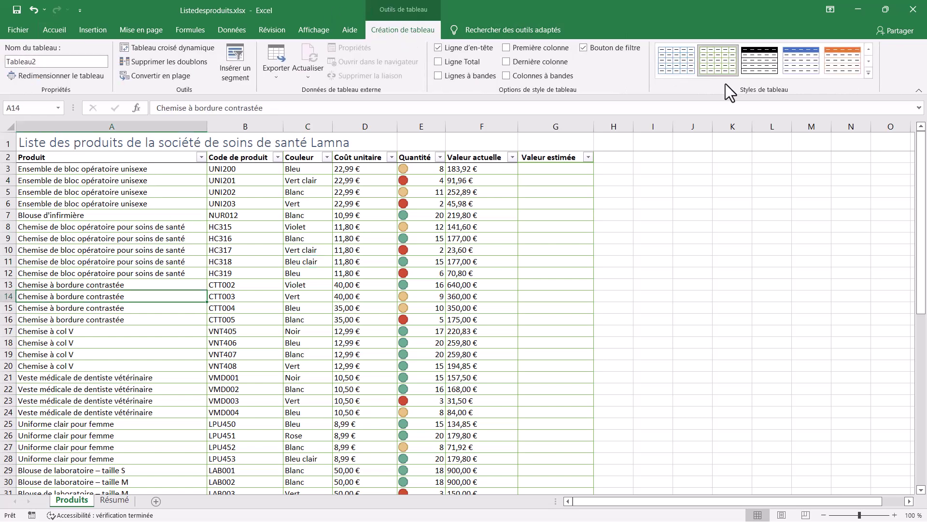
{"action": "left_click", "coordinate": [868, 75]}
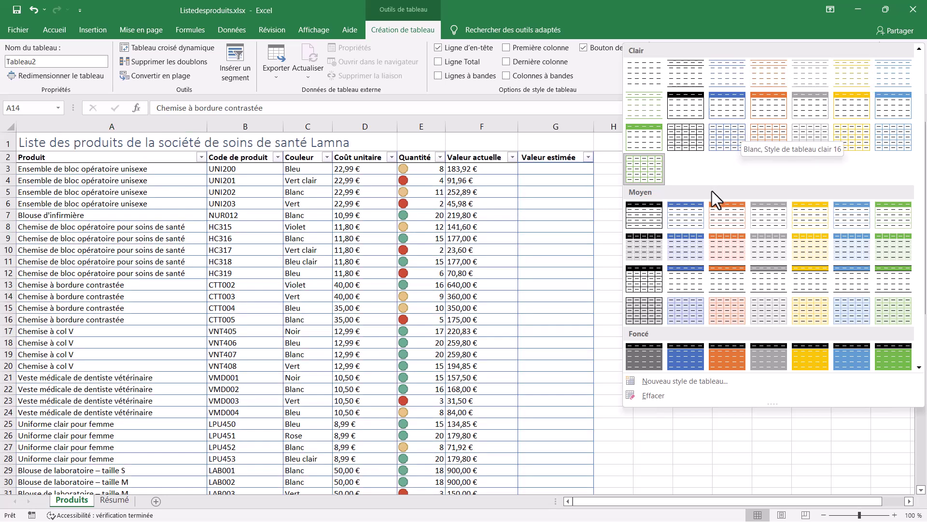
{"action": "left_click", "coordinate": [654, 214]}
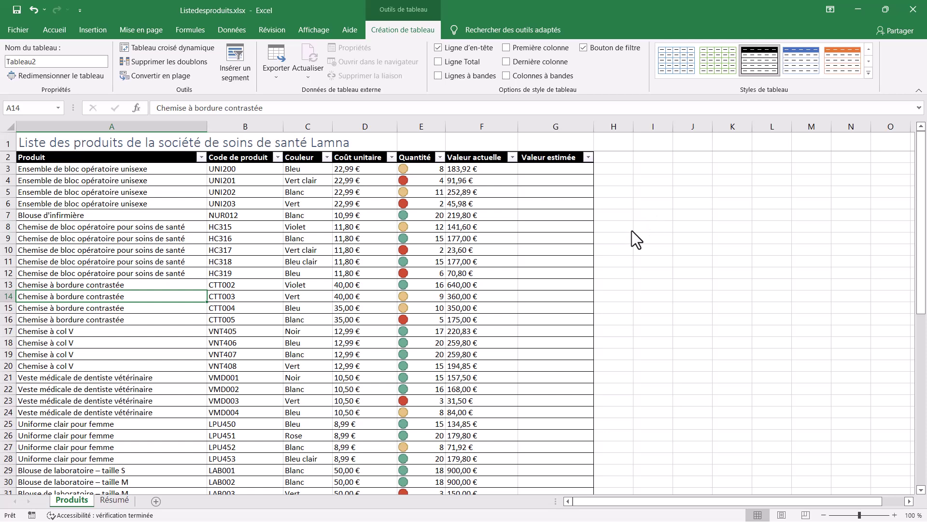
{"action": "left_click", "coordinate": [567, 169]}
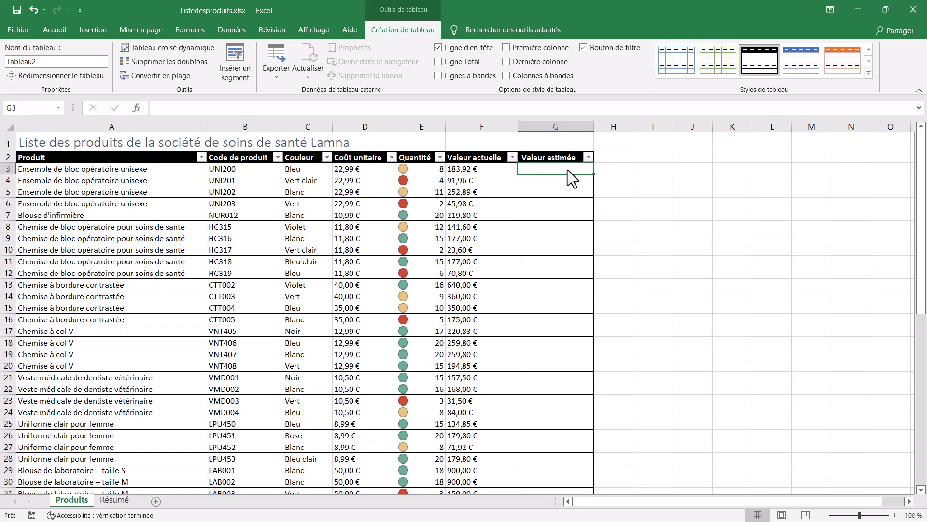
Fill Valeur estimée with =PRODUIT([@[Valeur actuelle]];Augmentation) from G3, then go to the Résumé sheet.
{"action": "type", "text": "=PRO"}
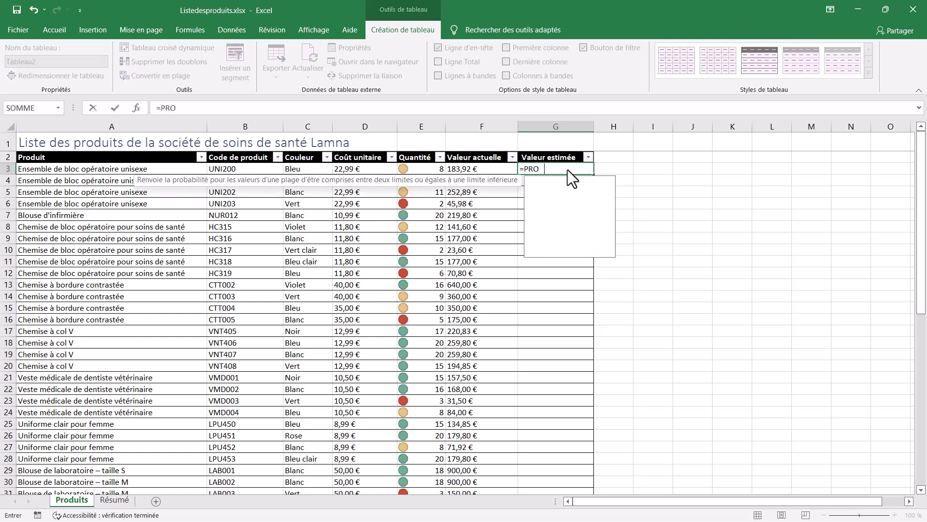
{"action": "type", "text": "DUIT("}
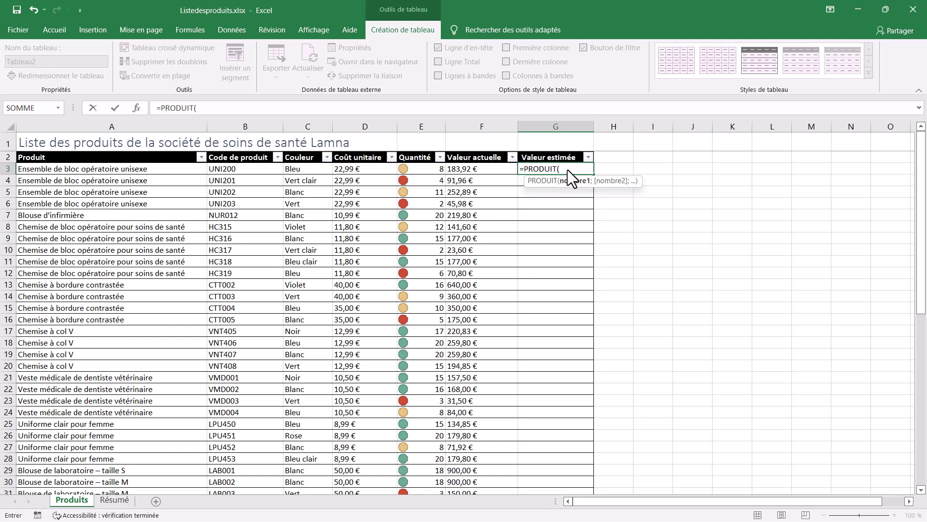
{"action": "left_click", "coordinate": [470, 170]}
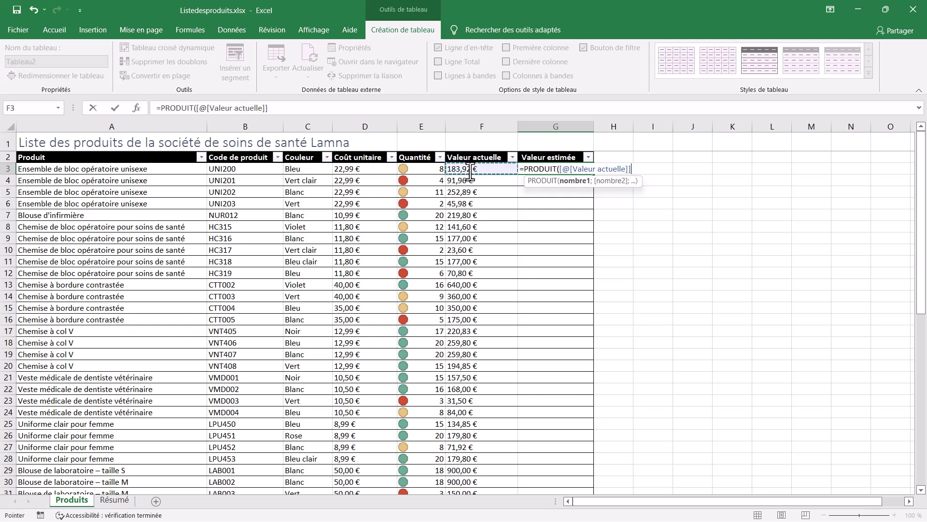
{"action": "type", "text": ";"}
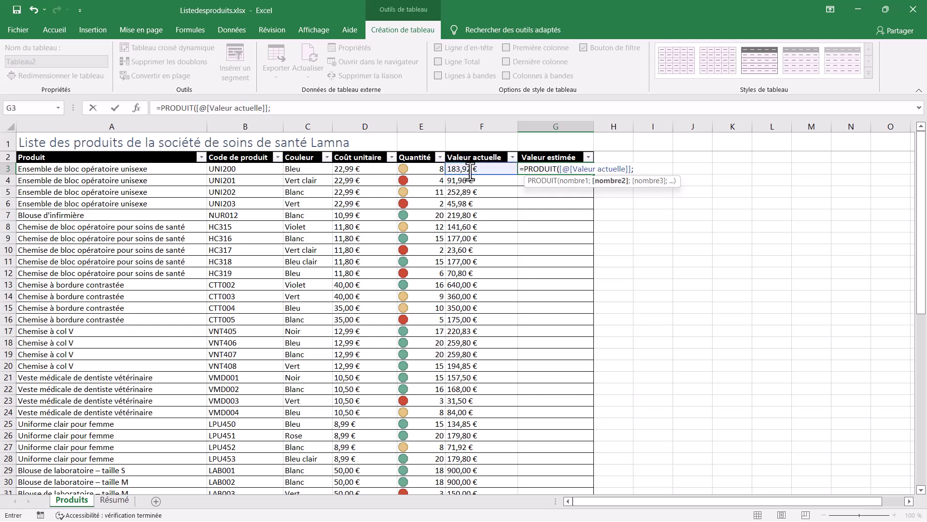
{"action": "type", "text": "au"}
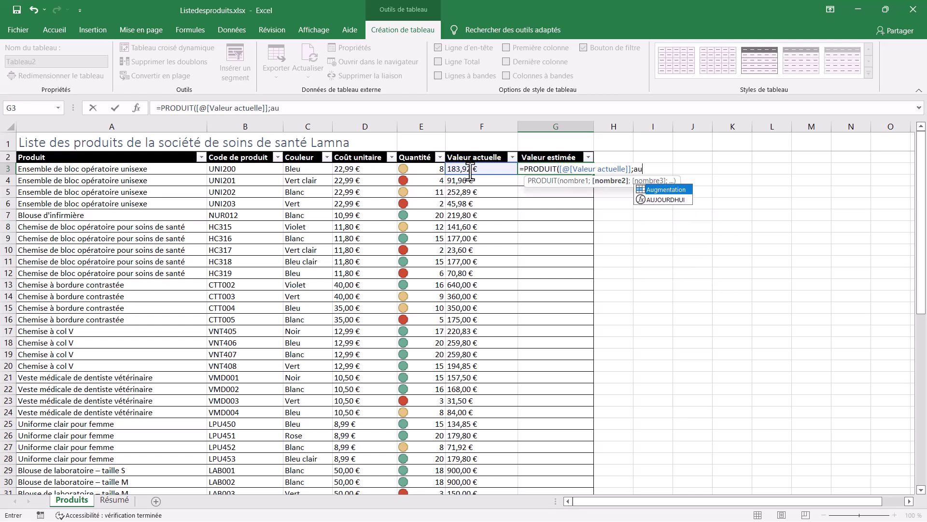
{"action": "double_click", "coordinate": [661, 189]}
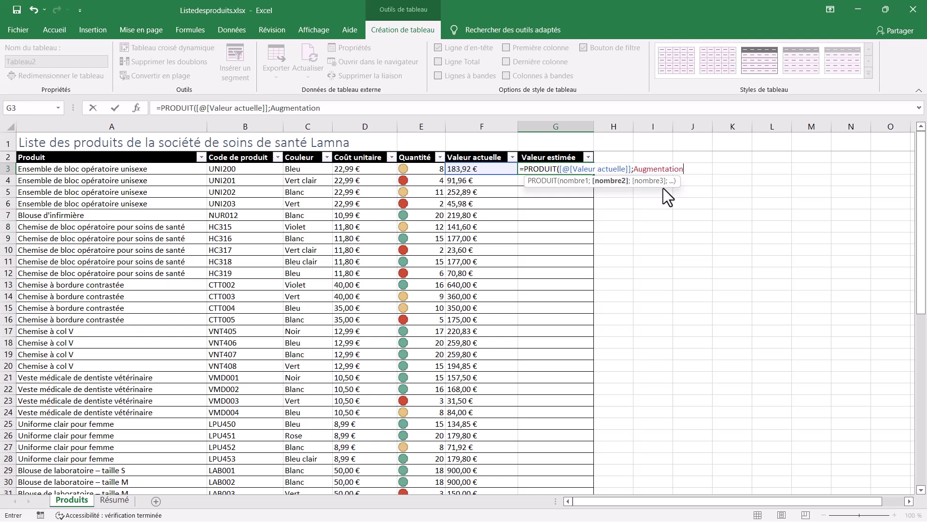
{"action": "type", "text": ")"}
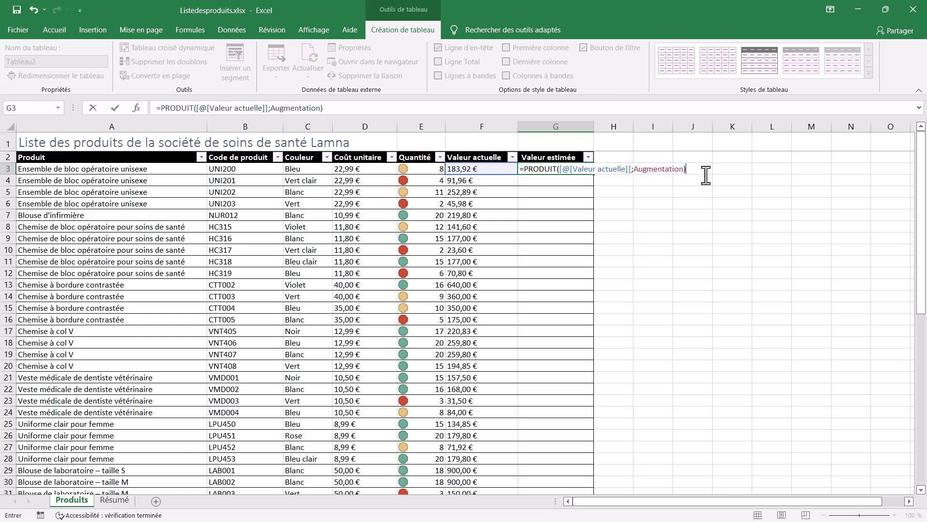
{"action": "key", "text": "Return"}
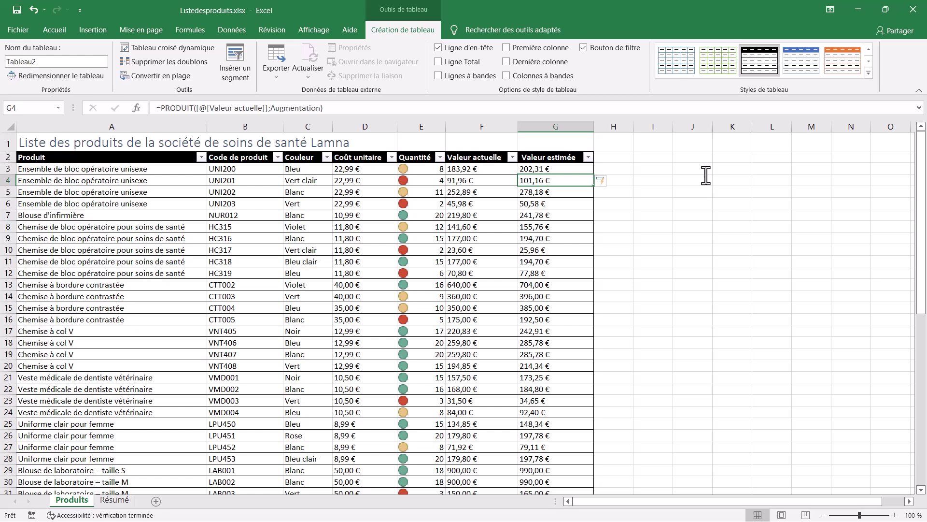
{"action": "left_click", "coordinate": [115, 499]}
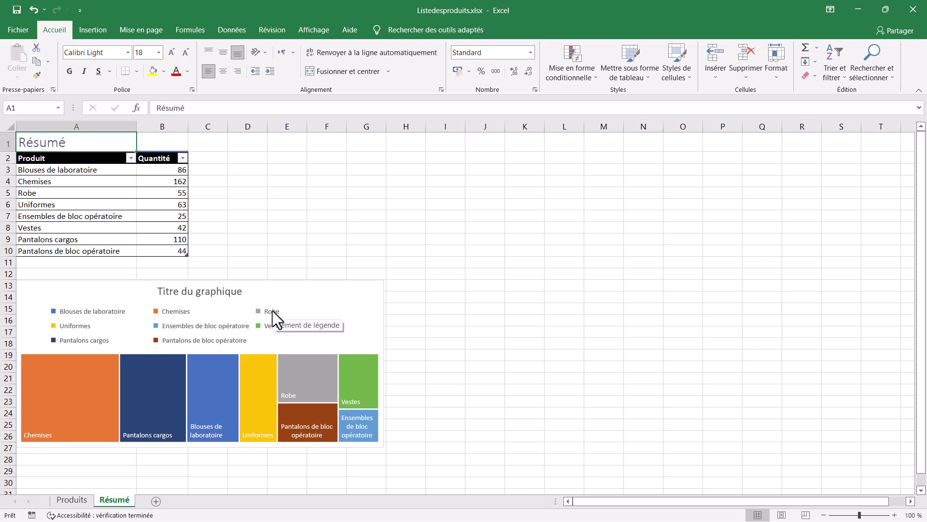
Recolour the treemap with Palette de couleurs 2, then close Excel without saving.
{"action": "left_click", "coordinate": [323, 294]}
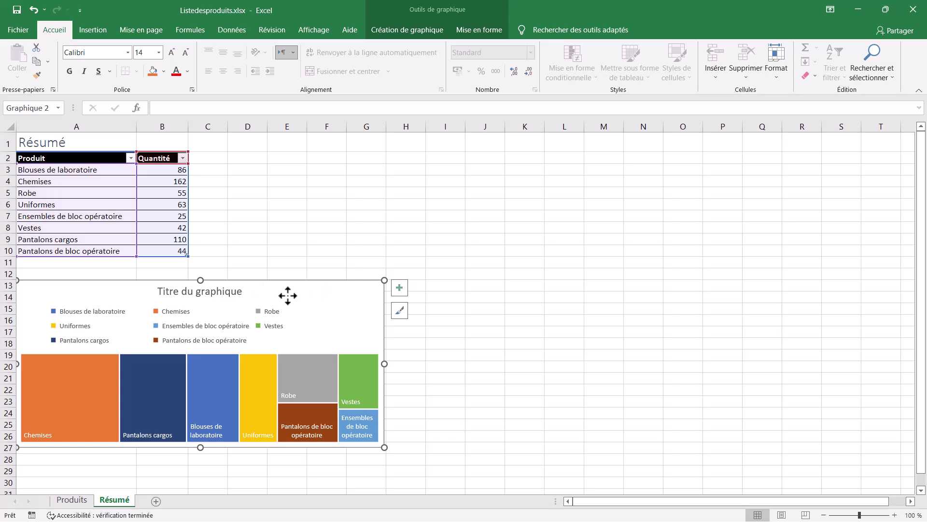
{"action": "left_click", "coordinate": [415, 4]}
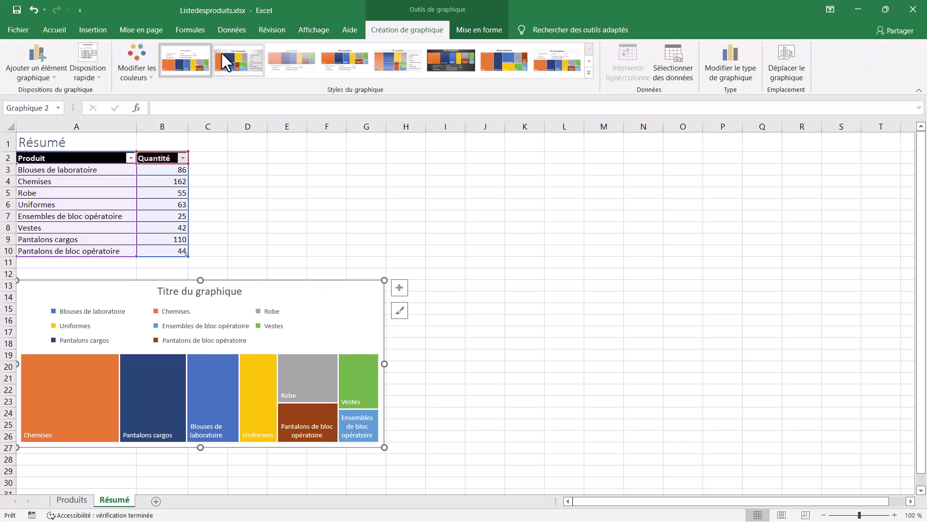
{"action": "left_click", "coordinate": [141, 72]}
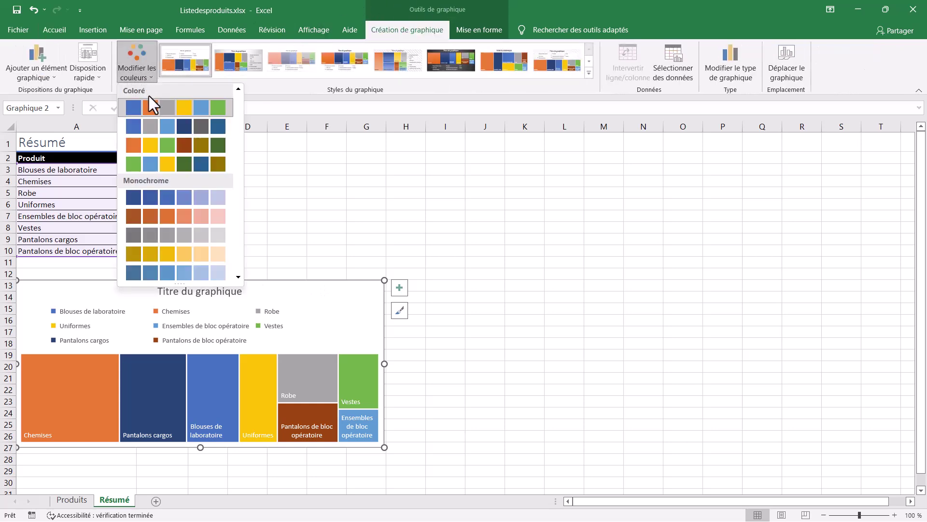
{"action": "left_click", "coordinate": [147, 126]}
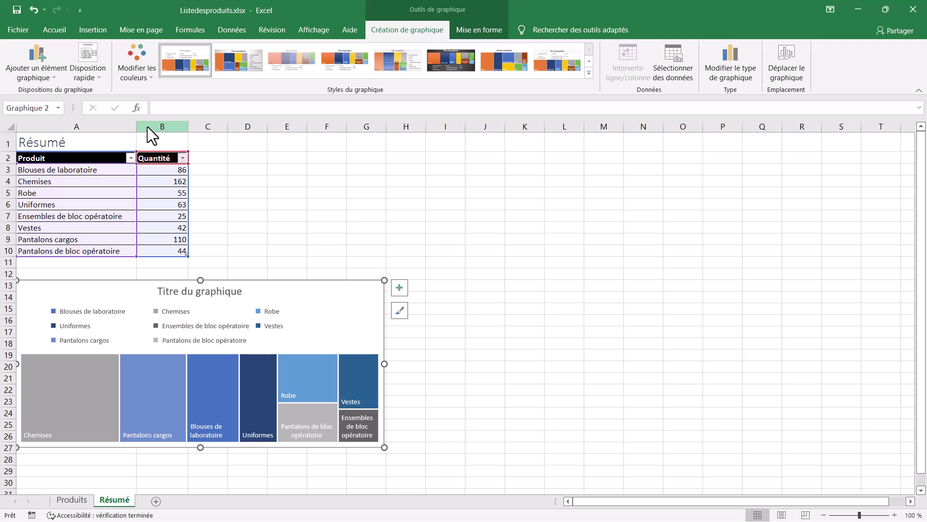
{"action": "left_click", "coordinate": [912, 10]}
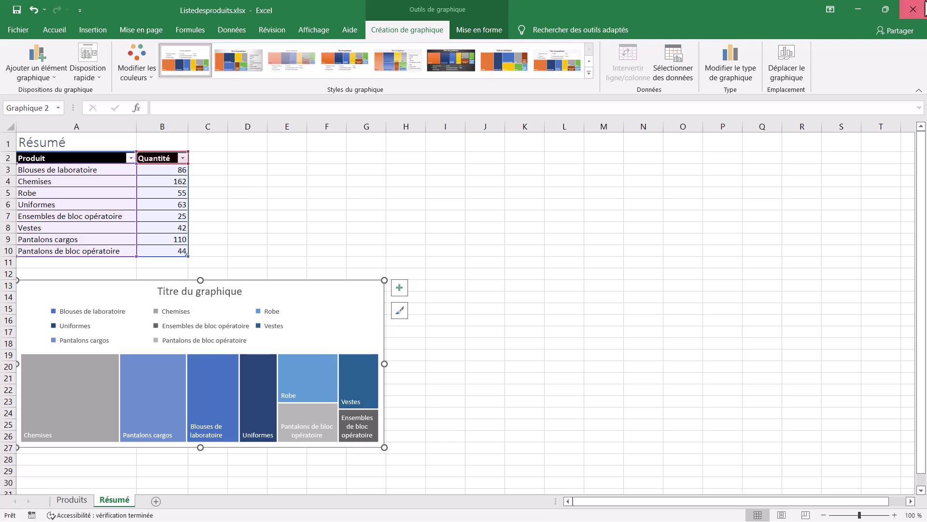
{"action": "left_click", "coordinate": [483, 282]}
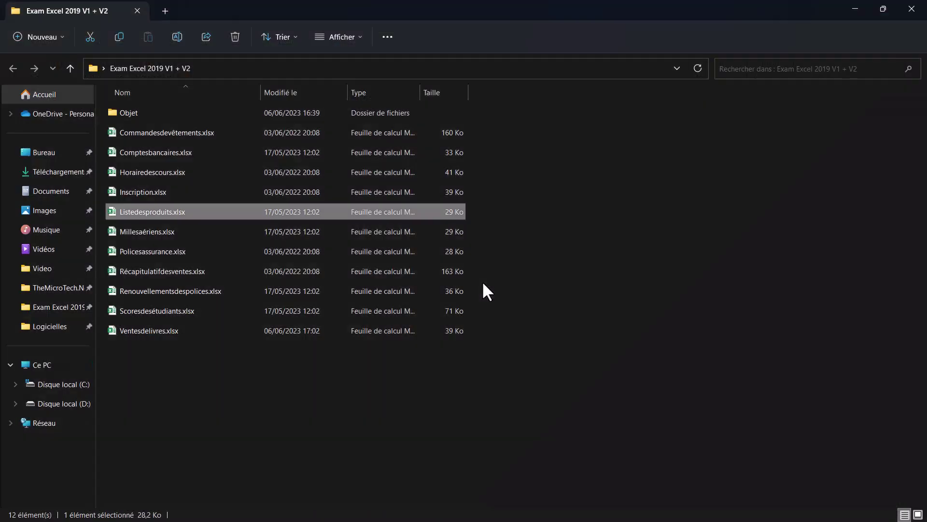
Open Comptesbancaires.xlsx from the Exam Excel 2019 V1 + V2 folder in Excel.
{"action": "left_click", "coordinate": [177, 153]}
{"action": "double_click", "coordinate": [177, 154]}
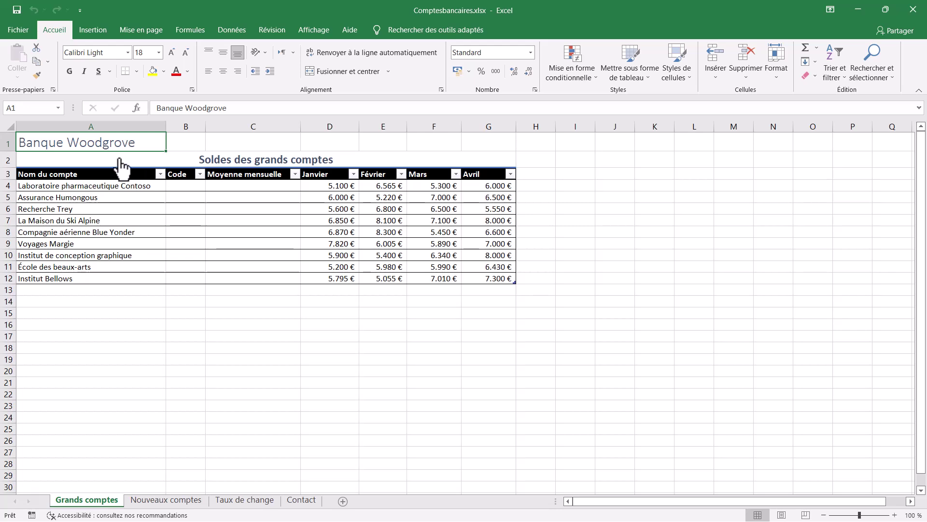
Jump to the Taux range, clear the Augmentation des taux row, then select B4:D8.
{"action": "left_click", "coordinate": [36, 108]}
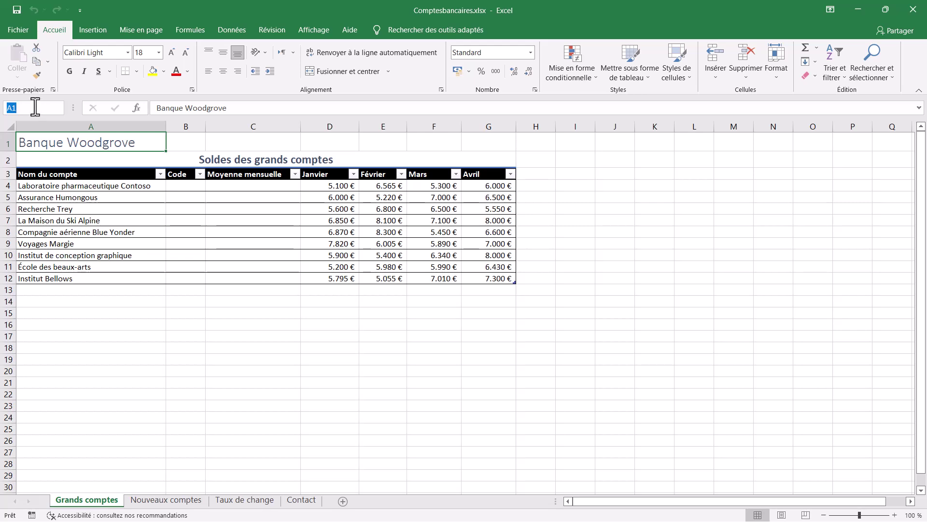
{"action": "type", "text": "Taux"}
{"action": "key", "text": "Return"}
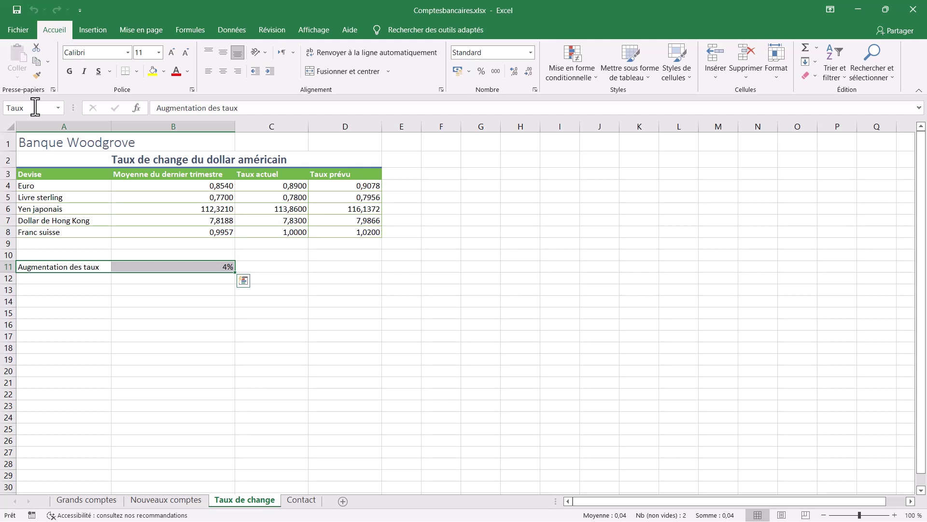
{"action": "key", "text": "Delete"}
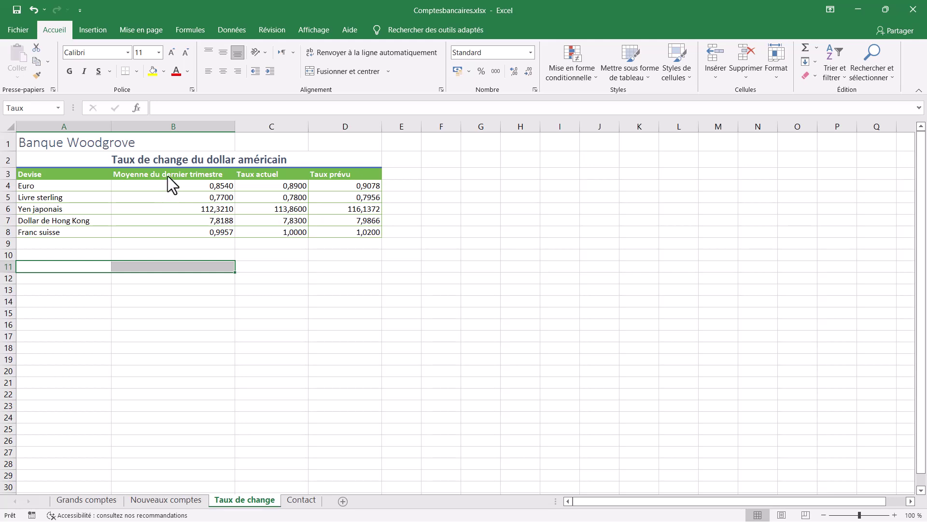
{"action": "left_click_drag", "start_coordinate": [168, 187], "coordinate": [328, 234]}
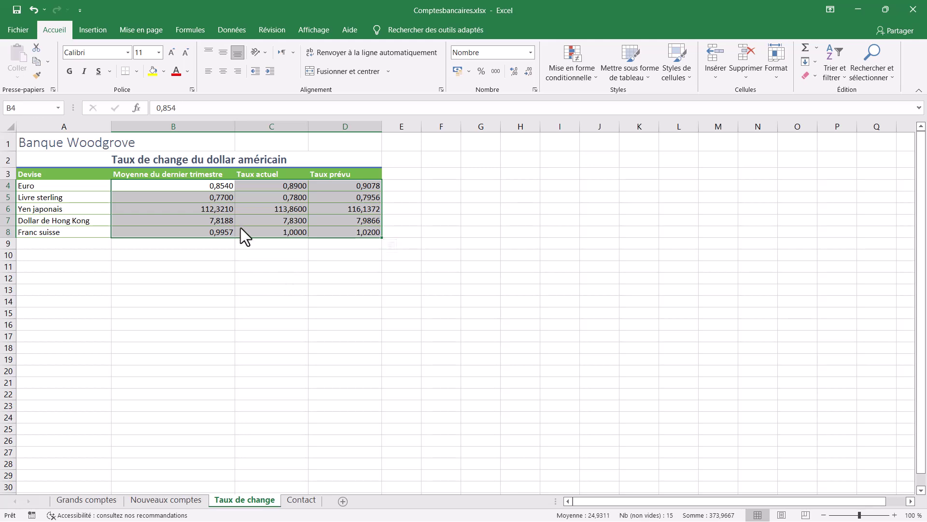
Format the rates in B4:D8 as Nombre with 2 decimal places.
{"action": "left_click", "coordinate": [535, 91]}
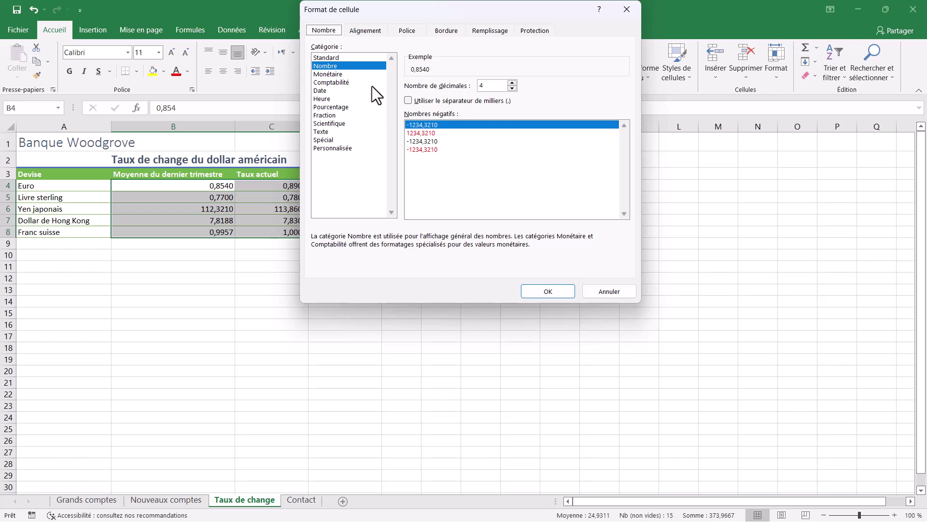
{"action": "left_click", "coordinate": [361, 68]}
{"action": "left_click", "coordinate": [513, 88]}
{"action": "left_click", "coordinate": [512, 88]}
{"action": "left_click", "coordinate": [548, 291]}
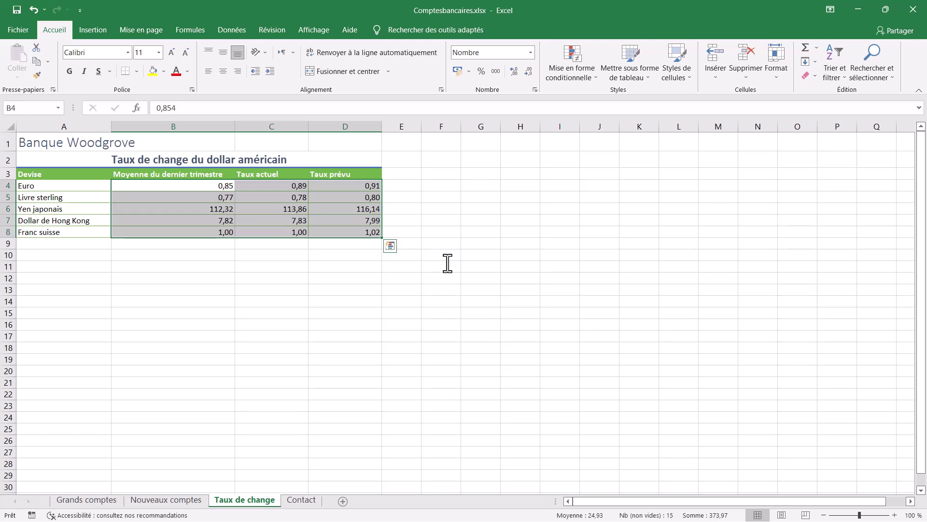
Delete the Jouets Tailspin row (A6:C6) from the Nouveaux comptes table, then return to Grands comptes.
{"action": "left_click", "coordinate": [199, 504]}
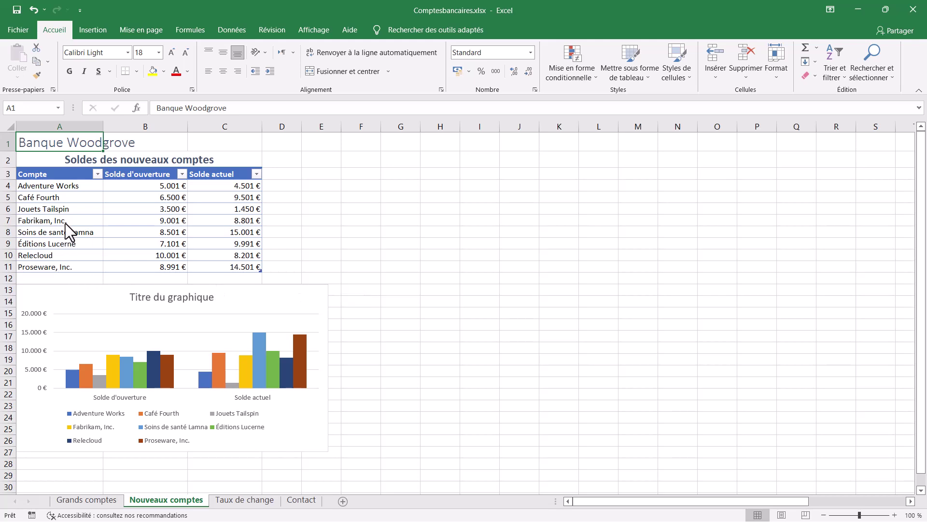
{"action": "left_click", "coordinate": [65, 262]}
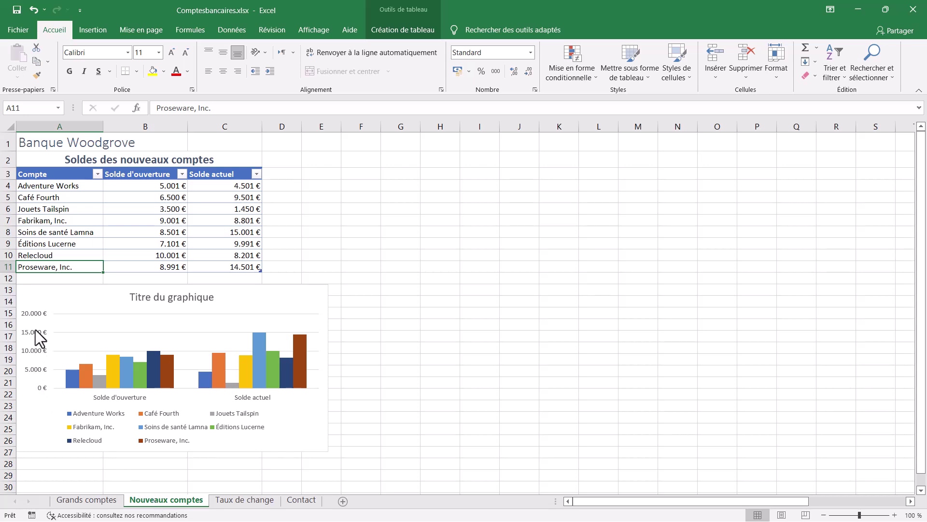
{"action": "mouse_move", "coordinate": [45, 210]}
{"action": "left_mouse_down"}
{"action": "mouse_move", "coordinate": [211, 207]}
{"action": "mouse_move", "coordinate": [202, 209]}
{"action": "left_mouse_up"}
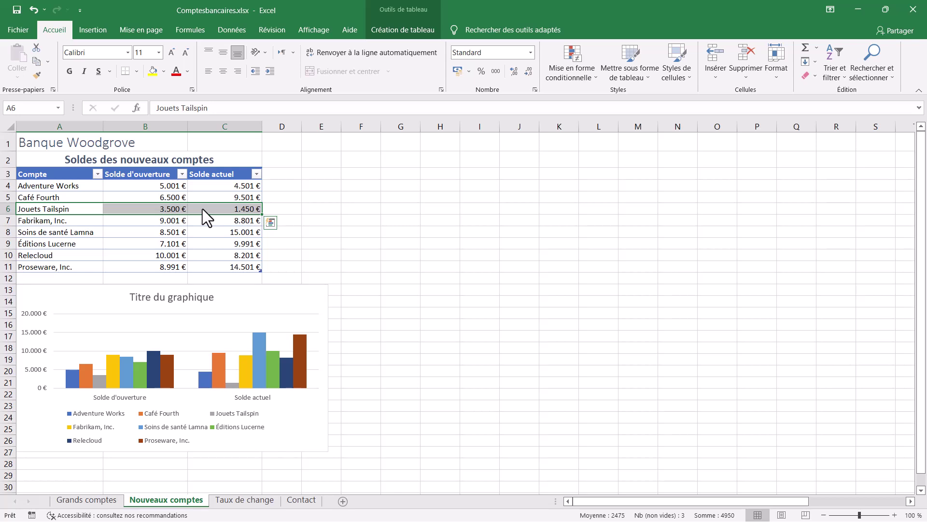
{"action": "right_click", "coordinate": [202, 208]}
{"action": "mouse_move", "coordinate": [239, 341]}
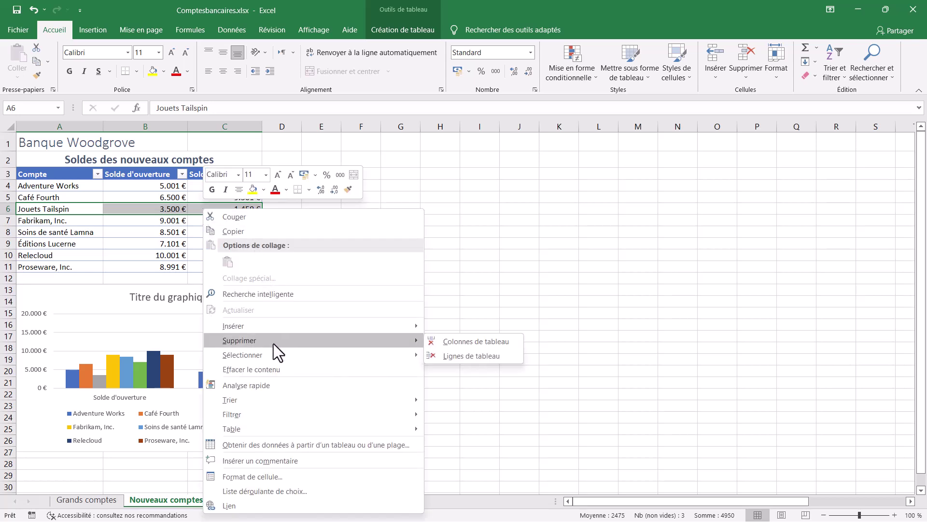
{"action": "left_click", "coordinate": [471, 356]}
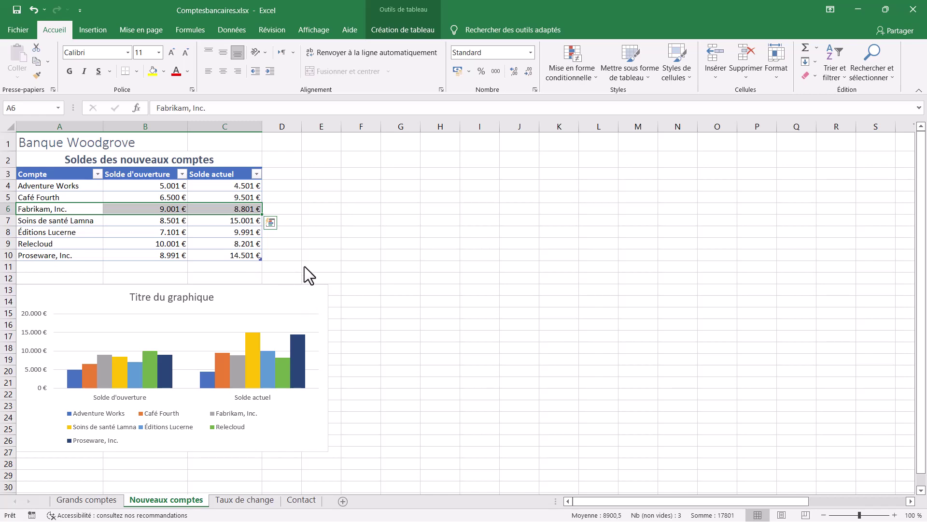
{"action": "left_click", "coordinate": [102, 502]}
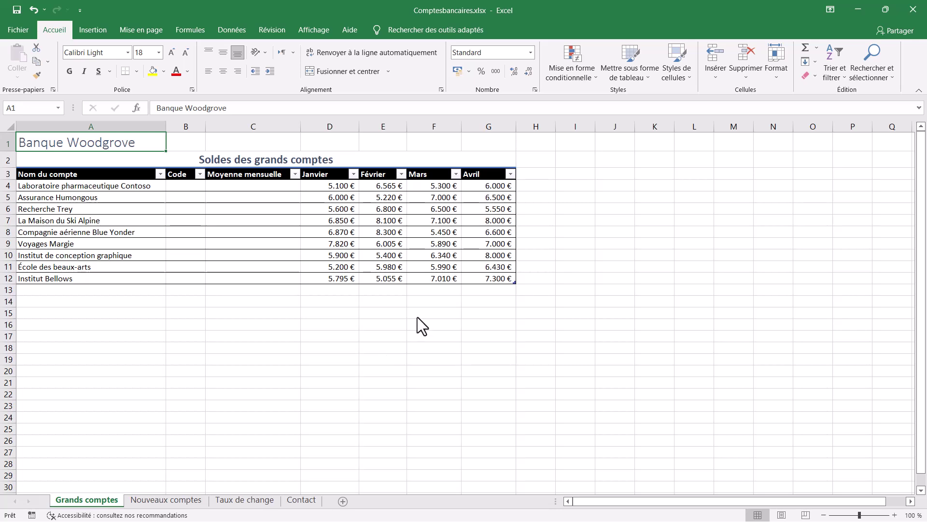
Enter =MOYENNE(D4:G4) in C4 to average Janvier–Avril for every account, then open Contact.
{"action": "left_click", "coordinate": [240, 185]}
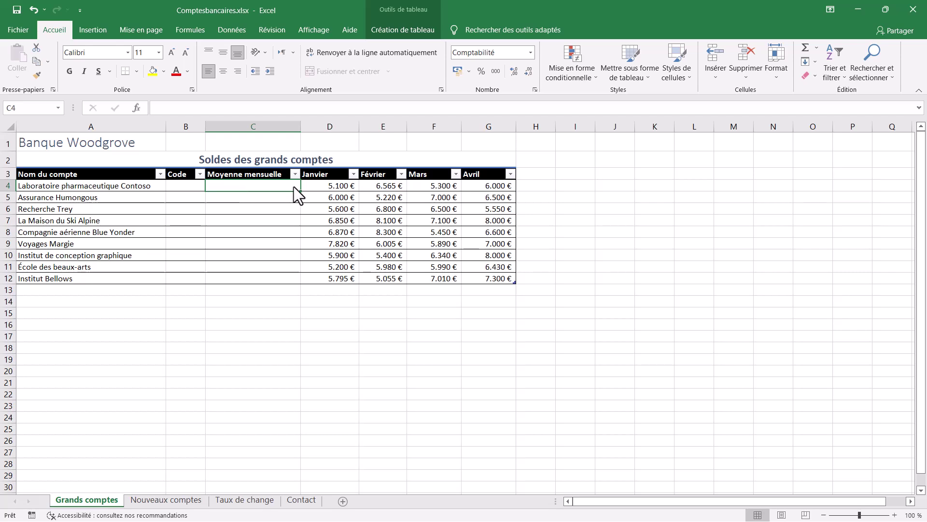
{"action": "type", "text": "=M"}
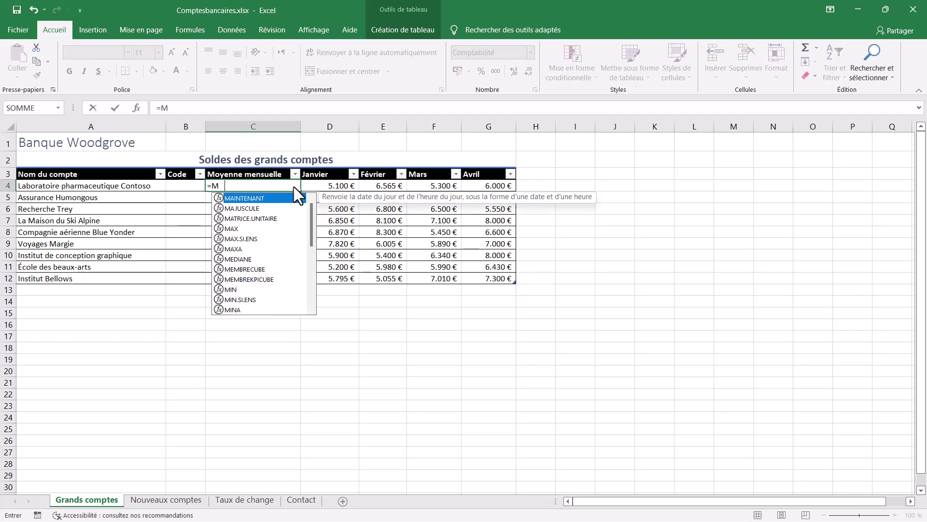
{"action": "type", "text": "OYENNE("}
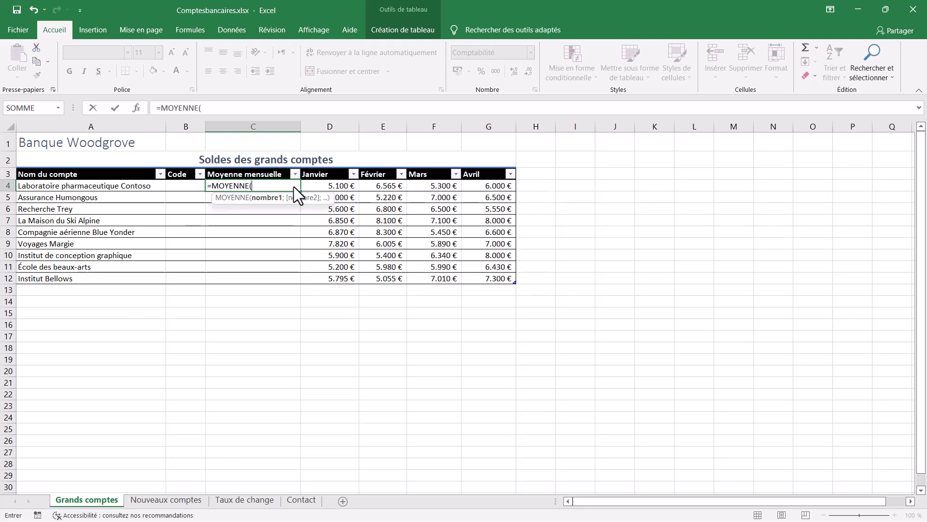
{"action": "left_click_drag", "start_coordinate": [318, 188], "coordinate": [476, 189]}
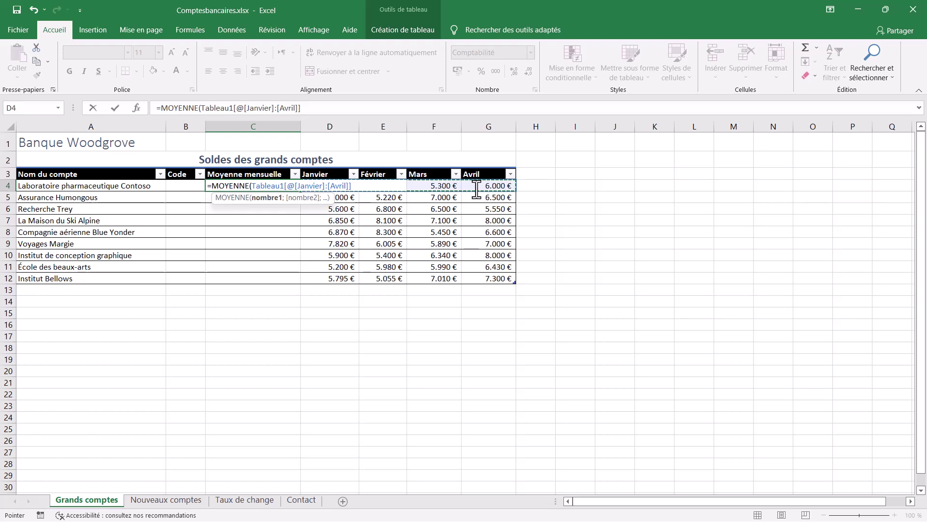
{"action": "type", "text": ")"}
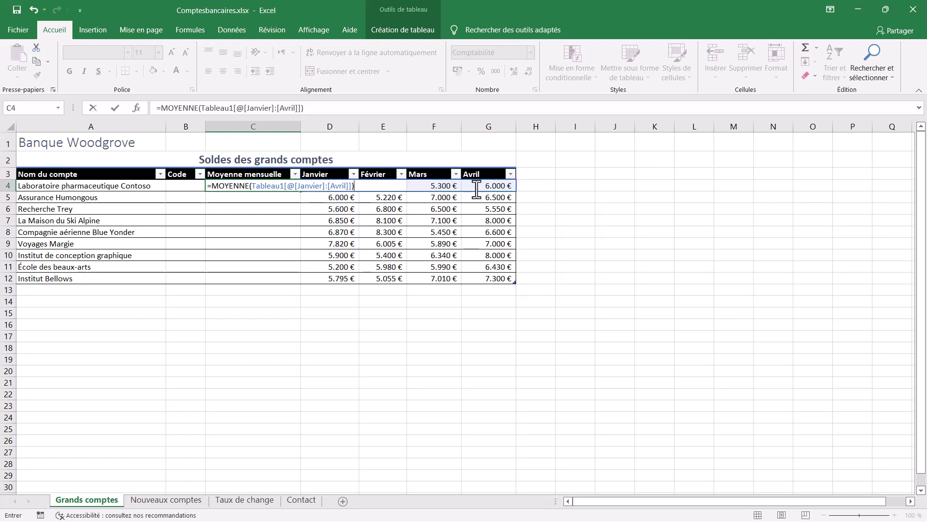
{"action": "key", "text": "Return"}
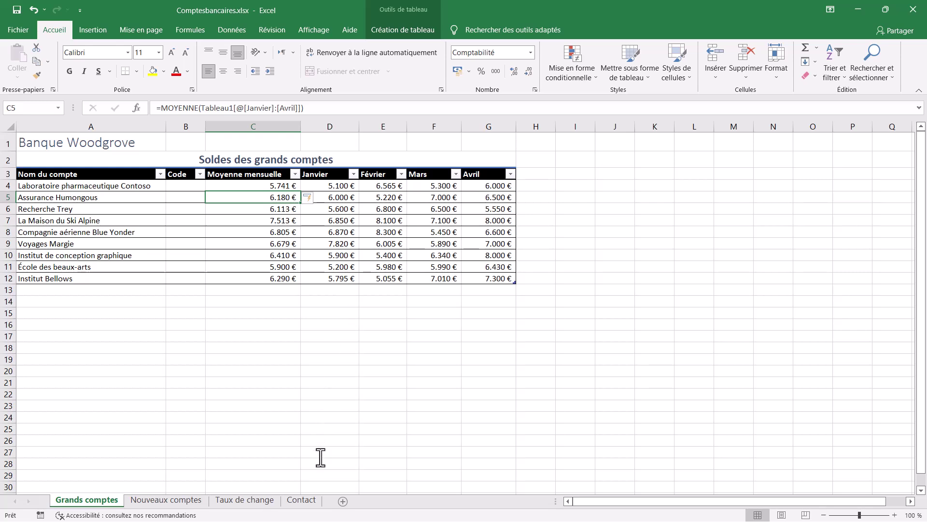
{"action": "left_click", "coordinate": [302, 499]}
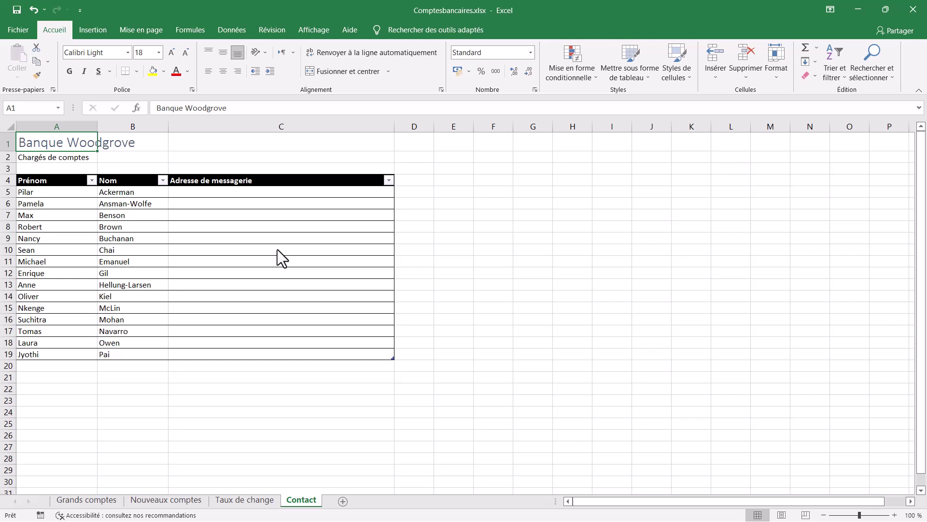
{"action": "double_click", "coordinate": [252, 193]}
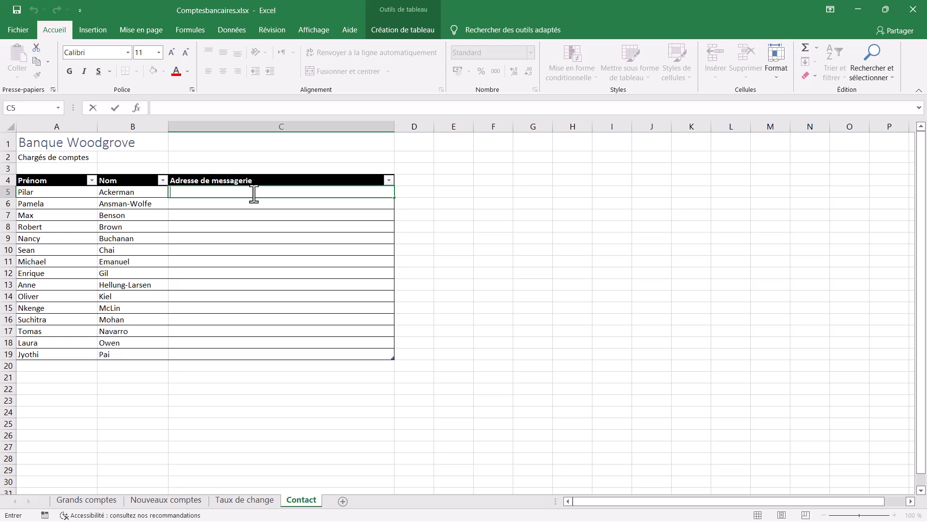
{"action": "type", "text": "=CON"}
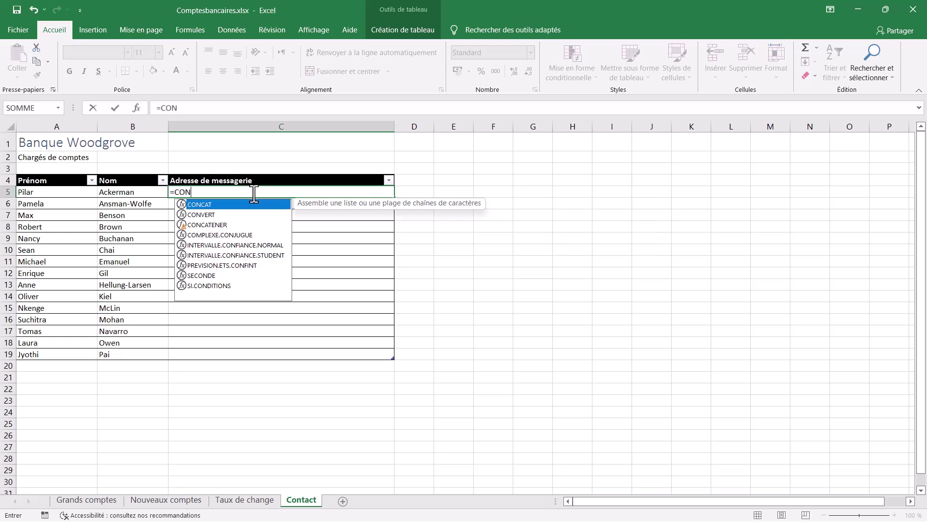
{"action": "type", "text": "CAT("}
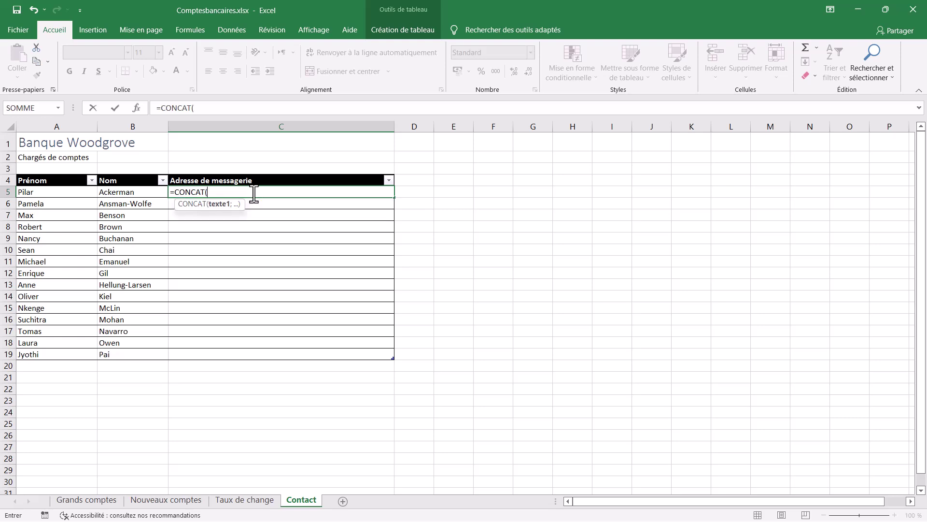
{"action": "left_click", "coordinate": [68, 192]}
{"action": "type", "text": ";\""}
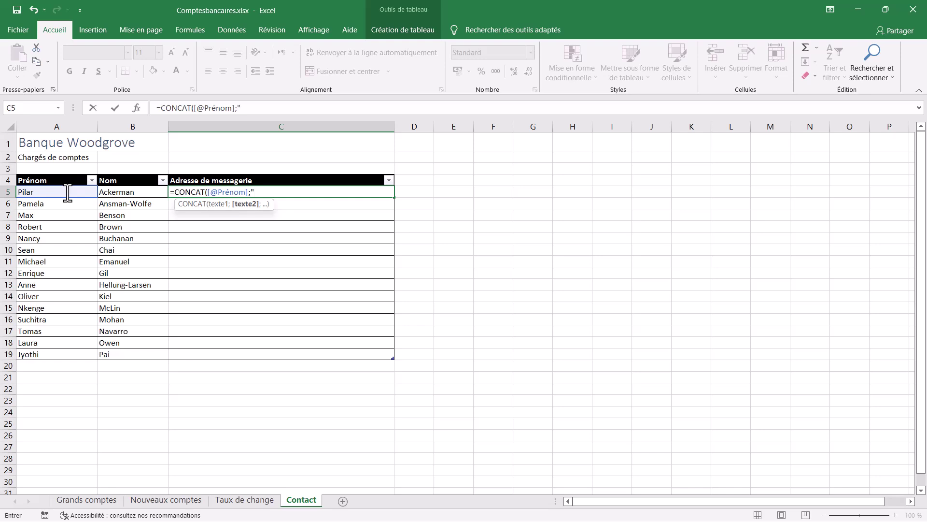
{"action": "type", "text": "@"}
{"action": "type", "text": "woo"}
{"action": "type", "text": "dgr"}
{"action": "type", "text": "ove"}
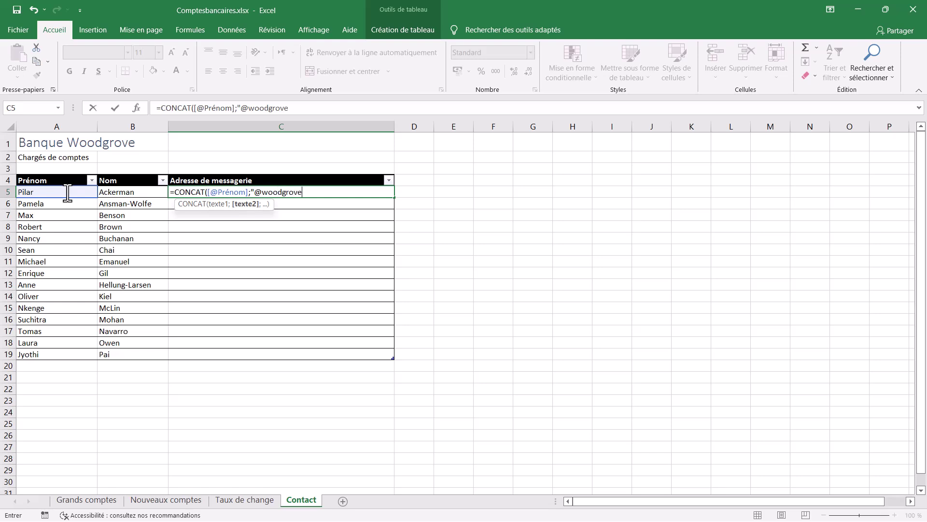
{"action": "type", "text": "bank"}
{"action": "type", "text": ".com\""}
{"action": "type", "text": ")"}
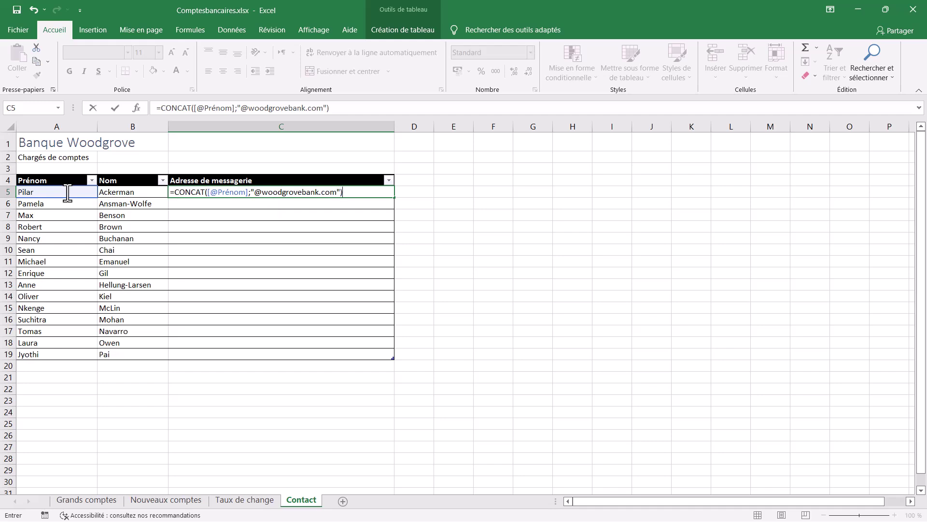
{"action": "key", "text": "Return"}
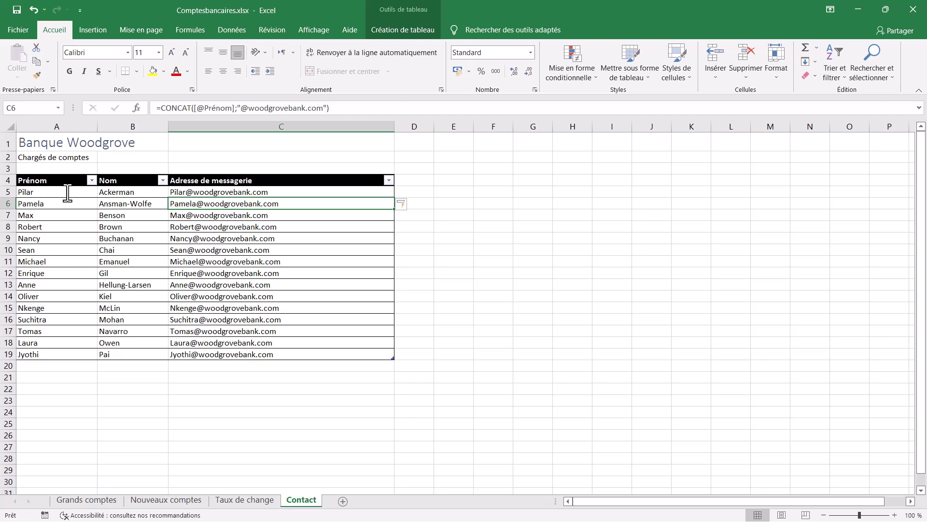
{"action": "left_click", "coordinate": [165, 499]}
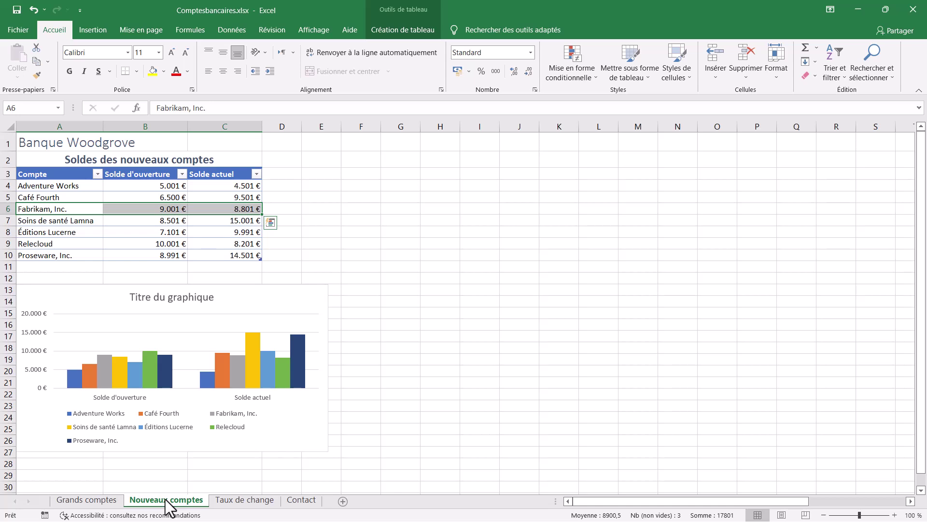
Switch the chart's rows and columns so accounts become categories, then close without saving.
{"action": "left_click", "coordinate": [273, 295]}
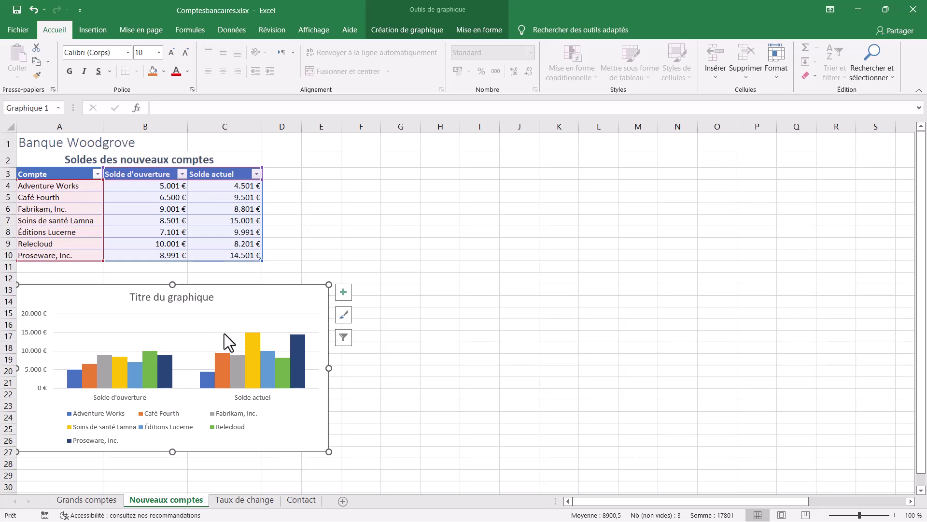
{"action": "left_click", "coordinate": [428, 14]}
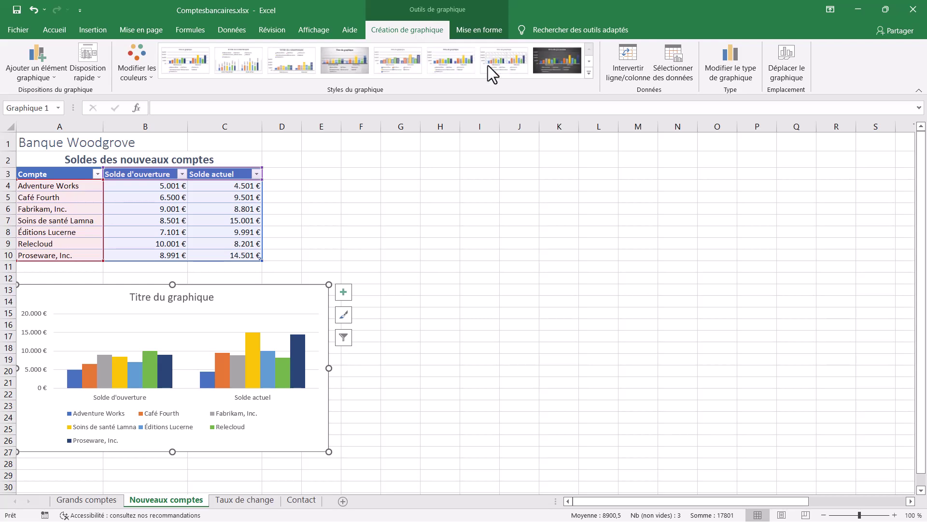
{"action": "left_click", "coordinate": [627, 71]}
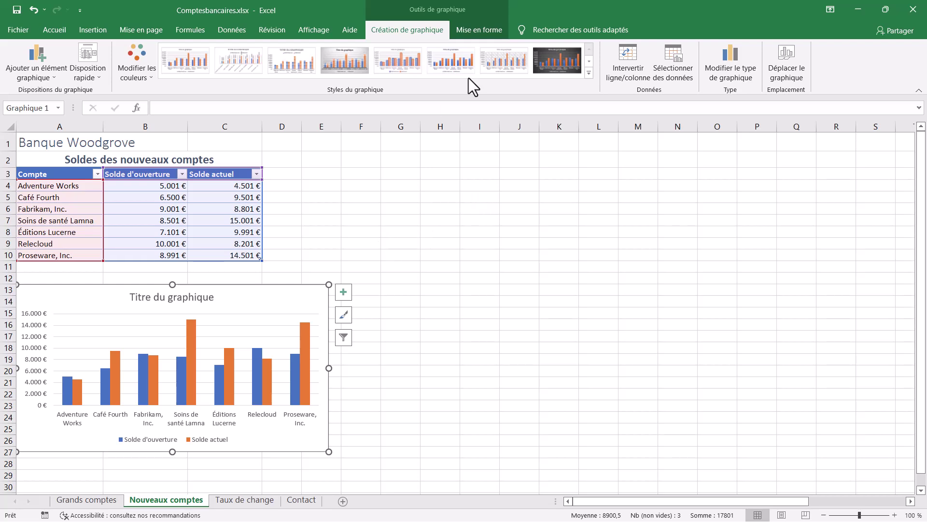
{"action": "left_click", "coordinate": [912, 9]}
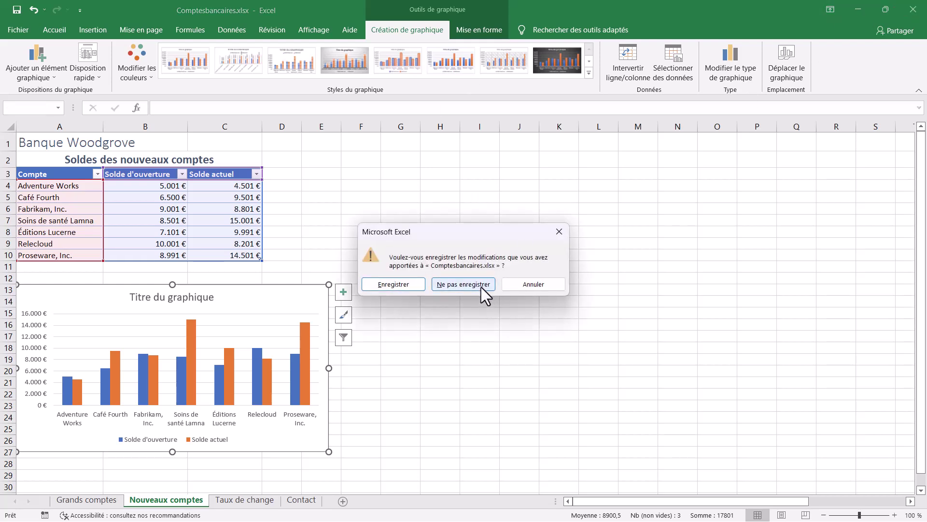
{"action": "left_click", "coordinate": [481, 286]}
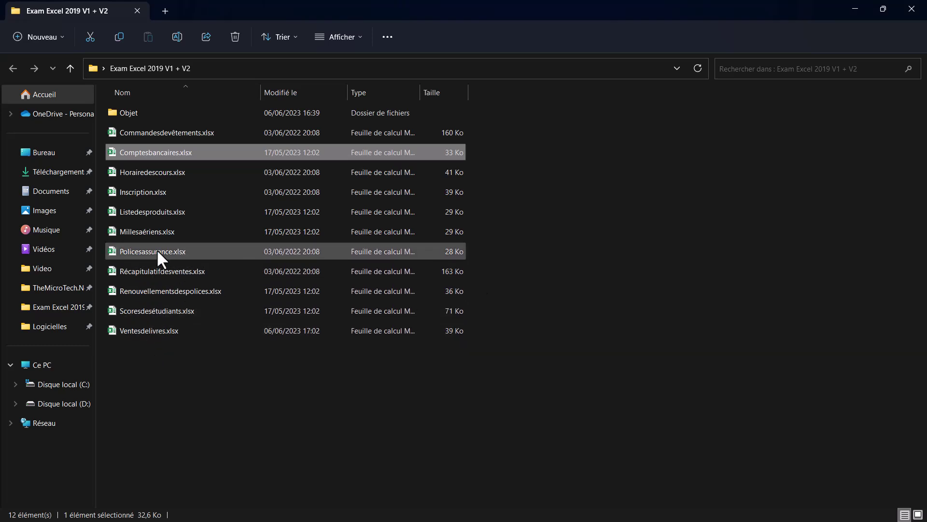
Open Millesaériens.xlsx from the exam folder in File Explorer.
{"action": "left_click", "coordinate": [160, 231]}
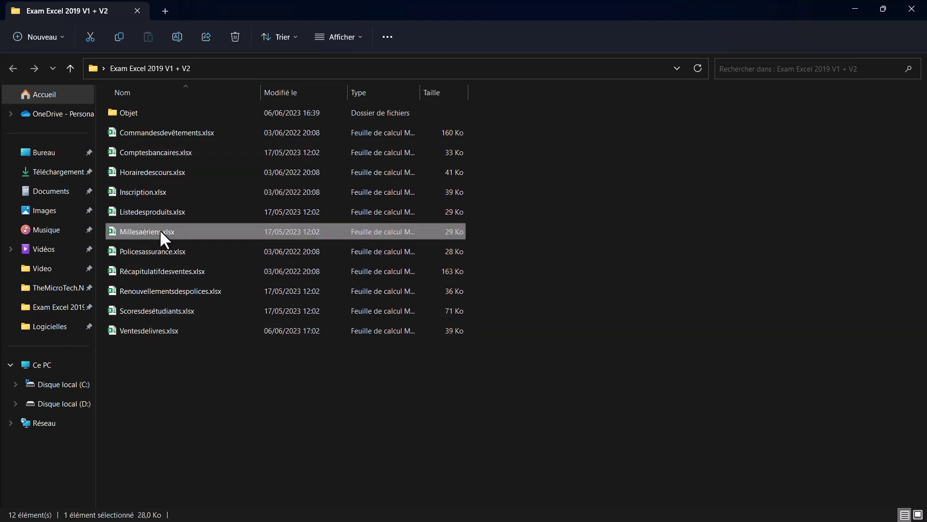
{"action": "double_click", "coordinate": [159, 231]}
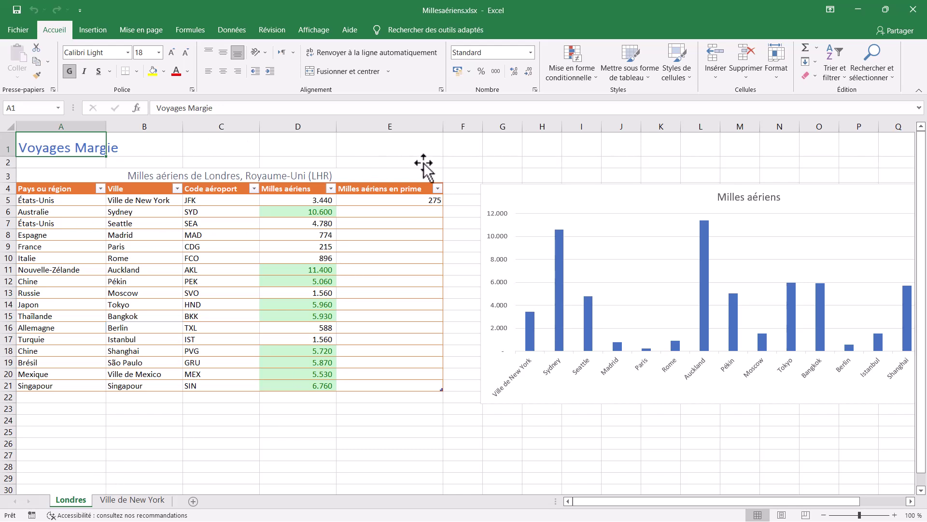
Fill the E5 bonus-miles formula down to E21 so each row shows 8% of its miles.
{"action": "left_click", "coordinate": [410, 198]}
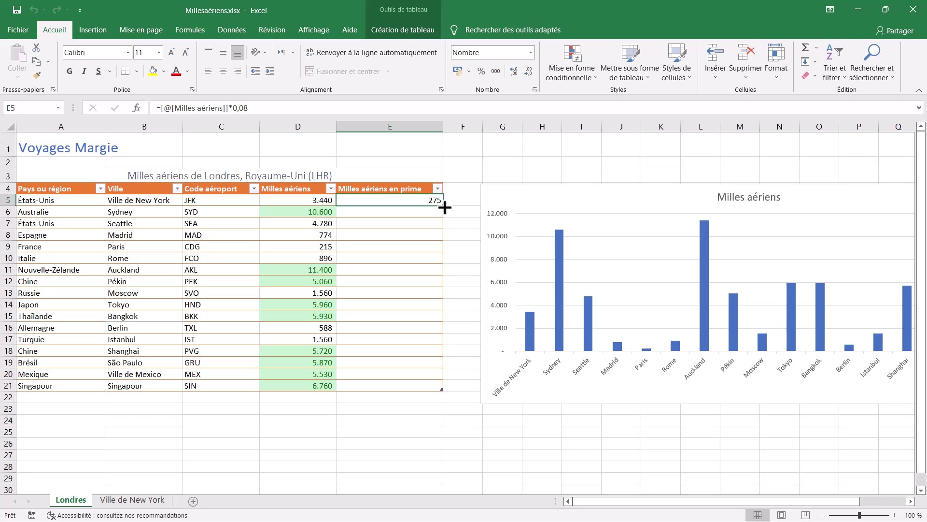
{"action": "left_click_drag", "start_coordinate": [444, 207], "coordinate": [439, 390]}
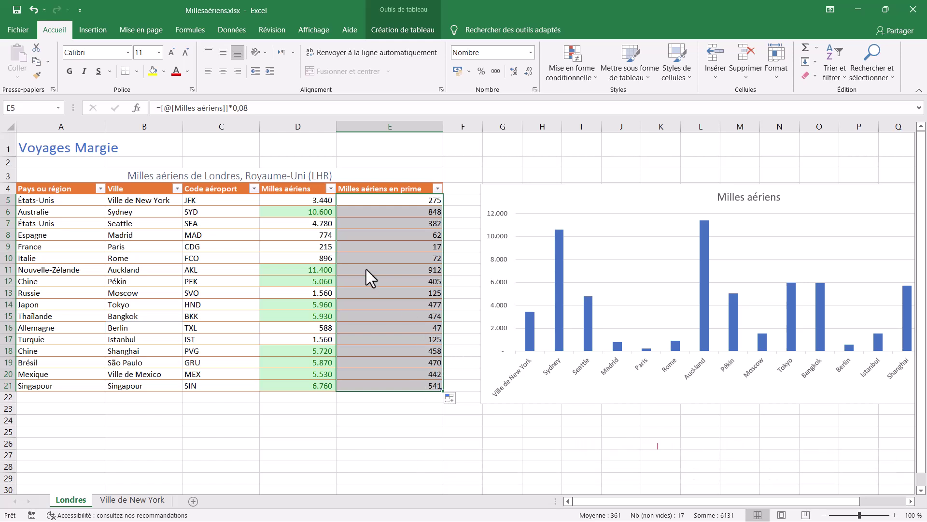
{"action": "key", "text": "Down"}
{"action": "key", "text": "Down"}
{"action": "key", "text": "Down"}
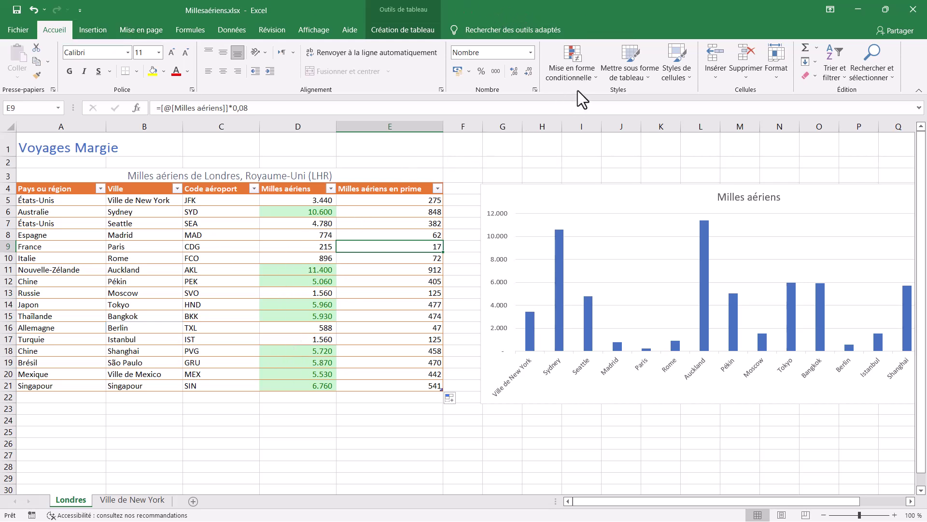
Clear the conditional formatting rules from the entire Londres sheet, then go to Ville de New York.
{"action": "left_click", "coordinate": [583, 76]}
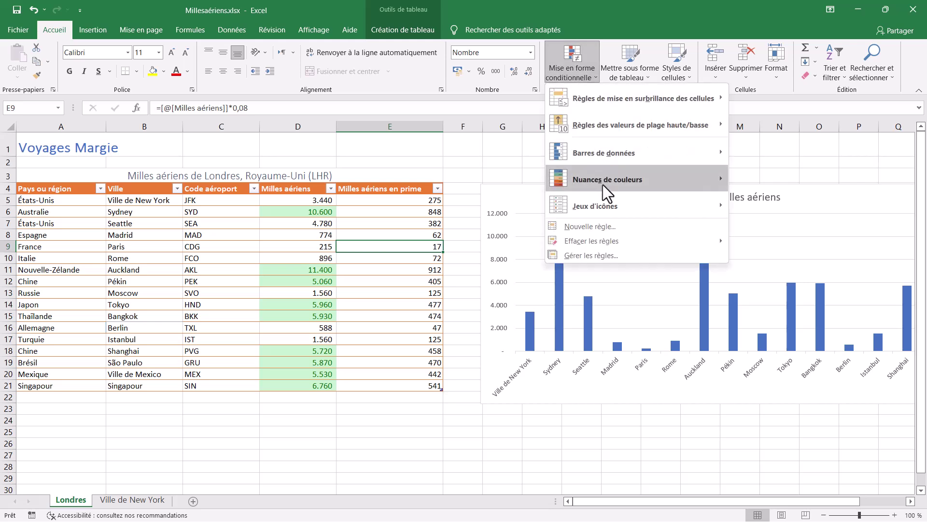
{"action": "mouse_move", "coordinate": [592, 240]}
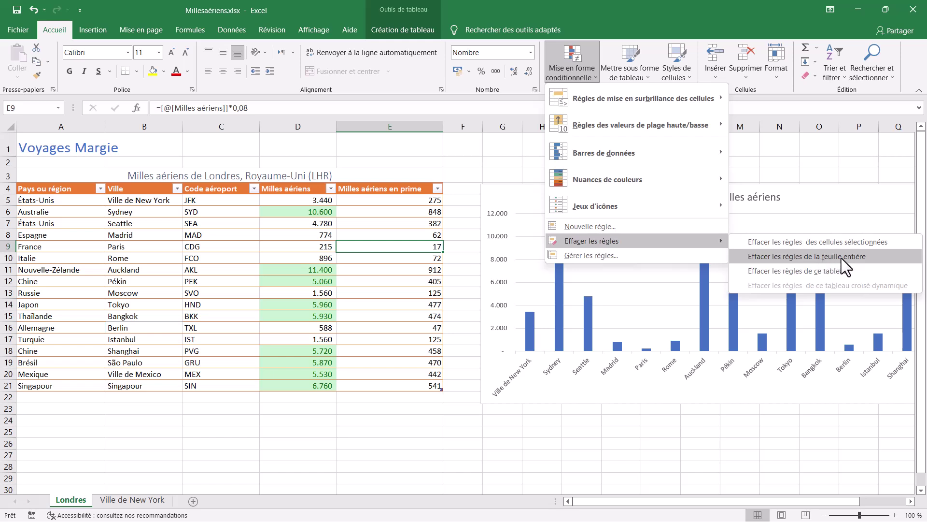
{"action": "left_click", "coordinate": [842, 258]}
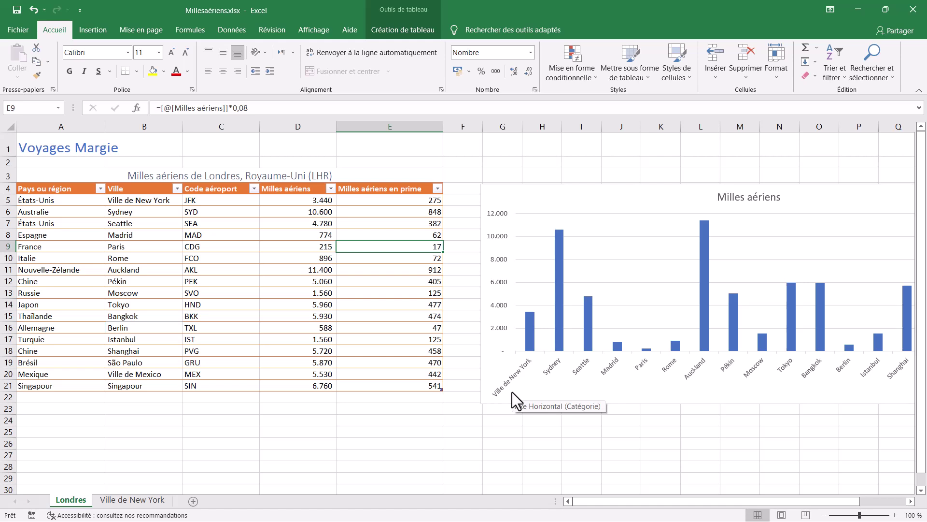
{"action": "left_click", "coordinate": [150, 500]}
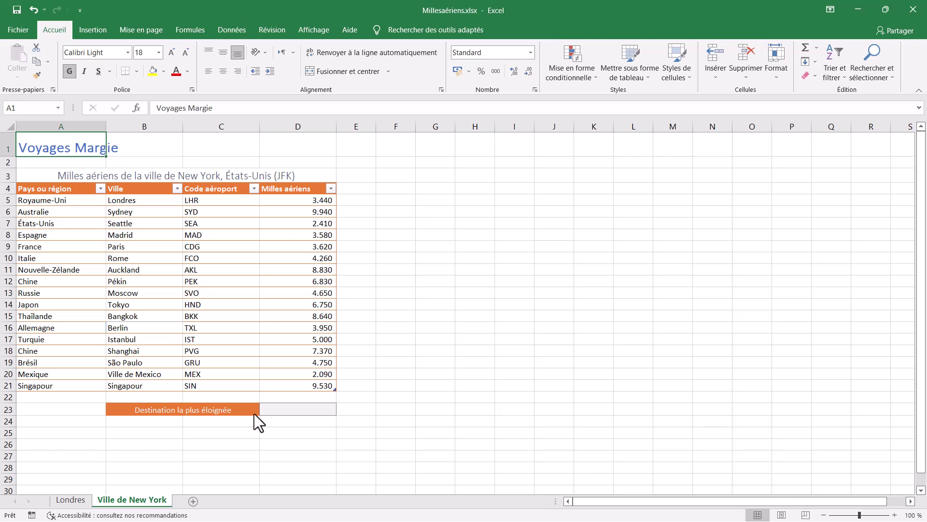
Enter =MAX(D5:D21) in D23 so the farthest destination shows 9940.
{"action": "left_click", "coordinate": [277, 410]}
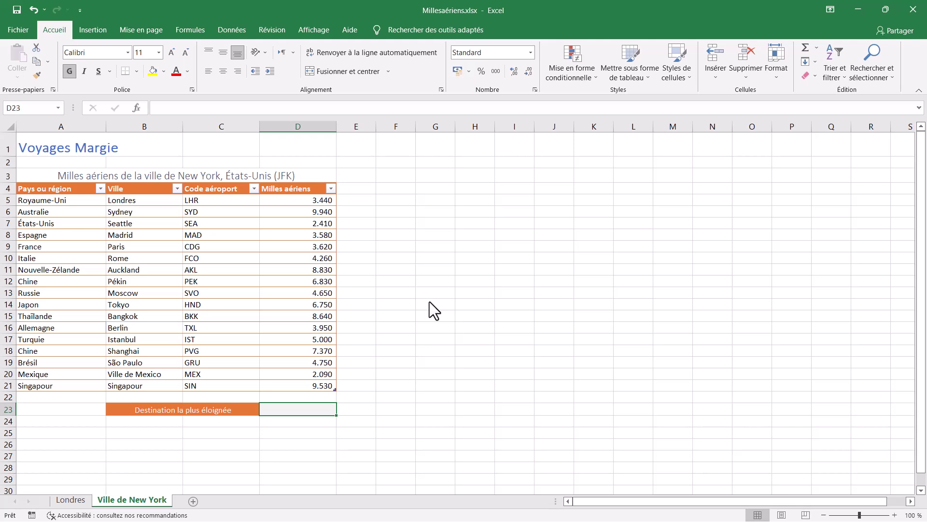
{"action": "type", "text": "="}
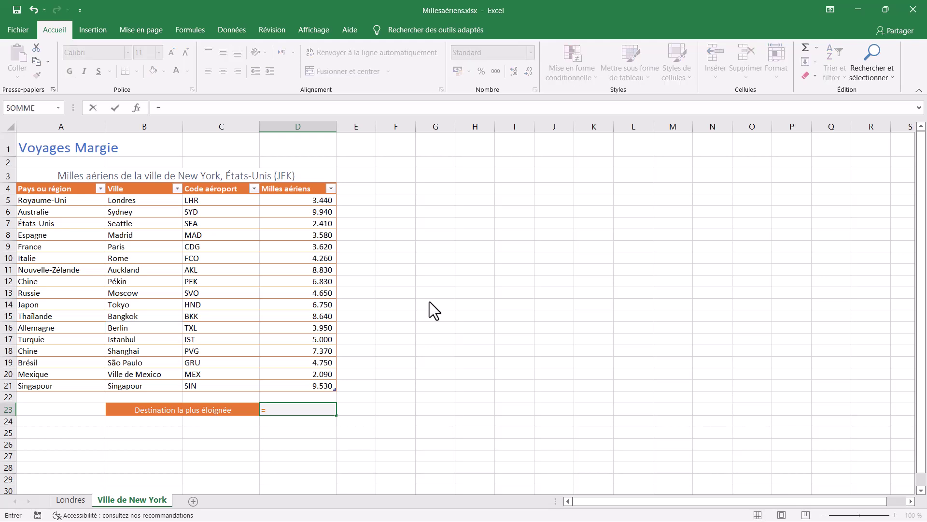
{"action": "type", "text": "MAX("}
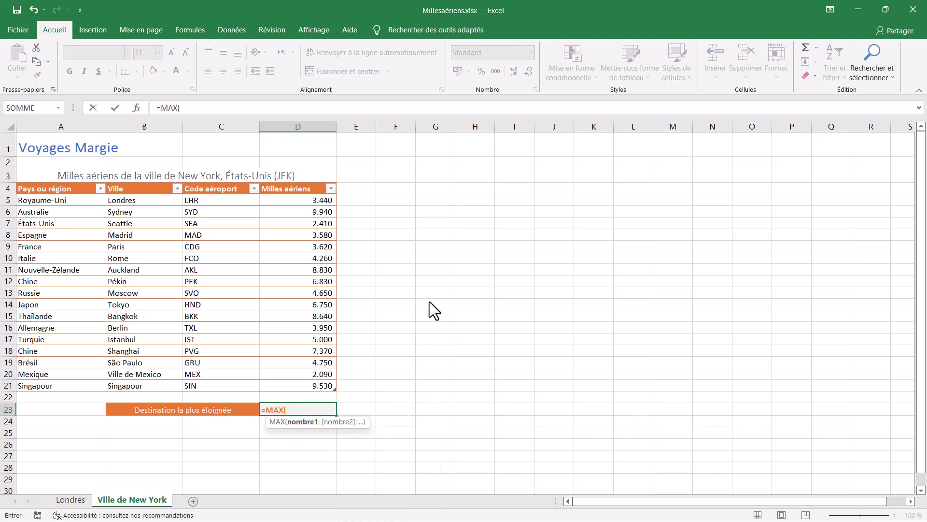
{"action": "left_click_drag", "start_coordinate": [329, 204], "coordinate": [314, 386]}
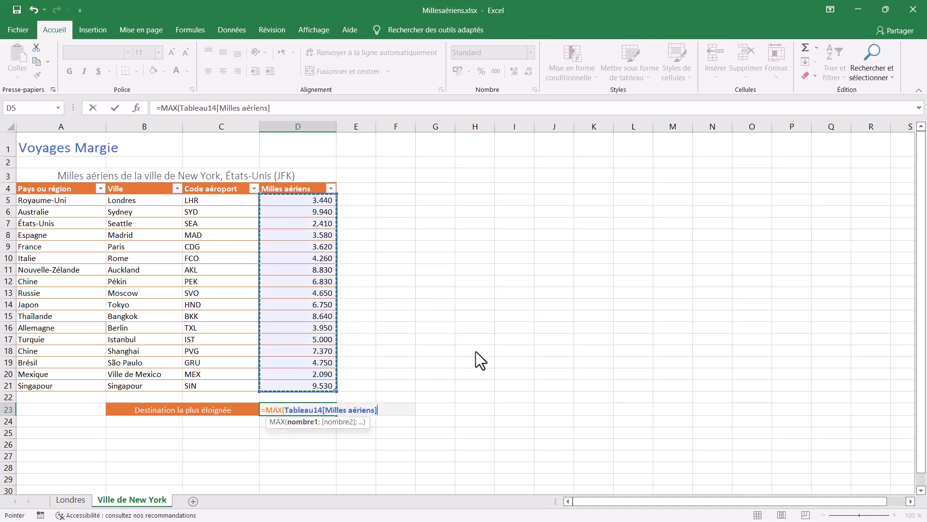
{"action": "type", "text": ")"}
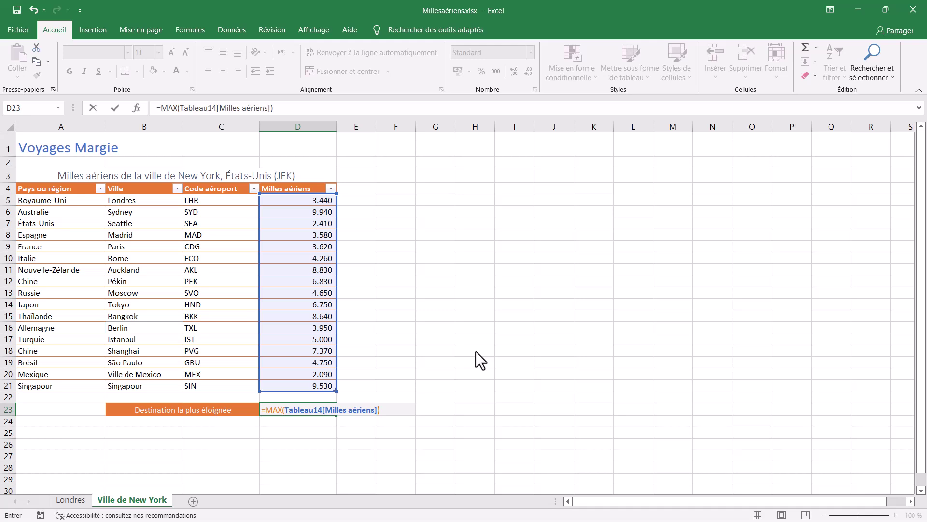
{"action": "key", "text": "Return"}
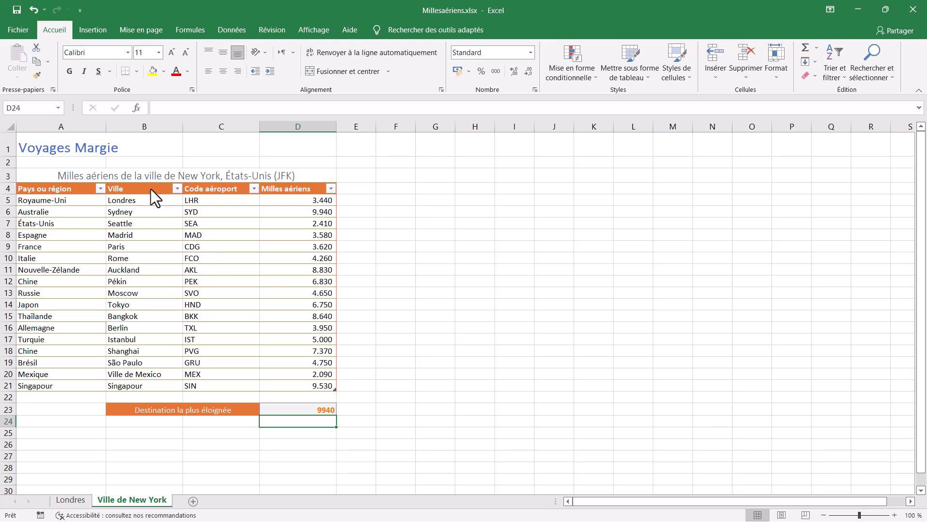
Insert a clustered column chart from Ville (B4:B21) and Milles aériens (D4:D21).
{"action": "left_click_drag", "start_coordinate": [151, 190], "coordinate": [155, 382]}
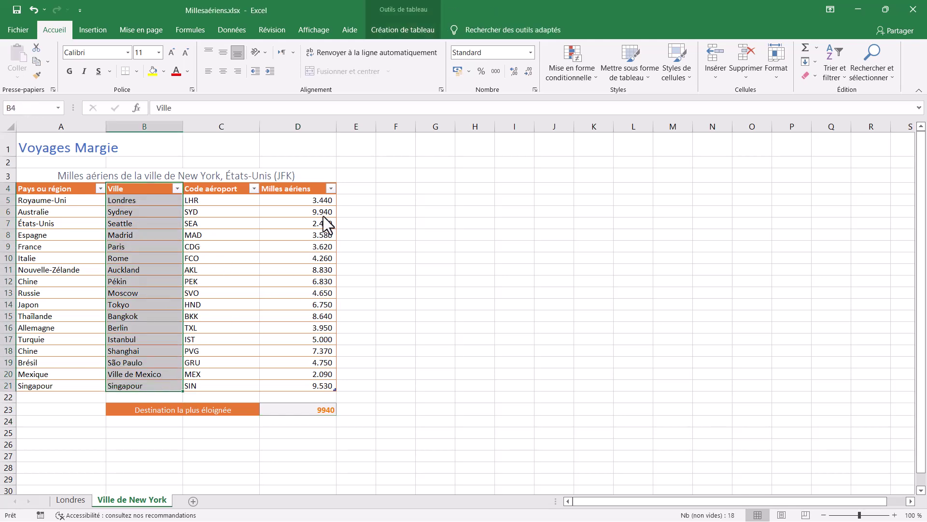
{"action": "left_click_drag", "start_coordinate": [300, 189], "coordinate": [303, 381], "text": "ctrl"}
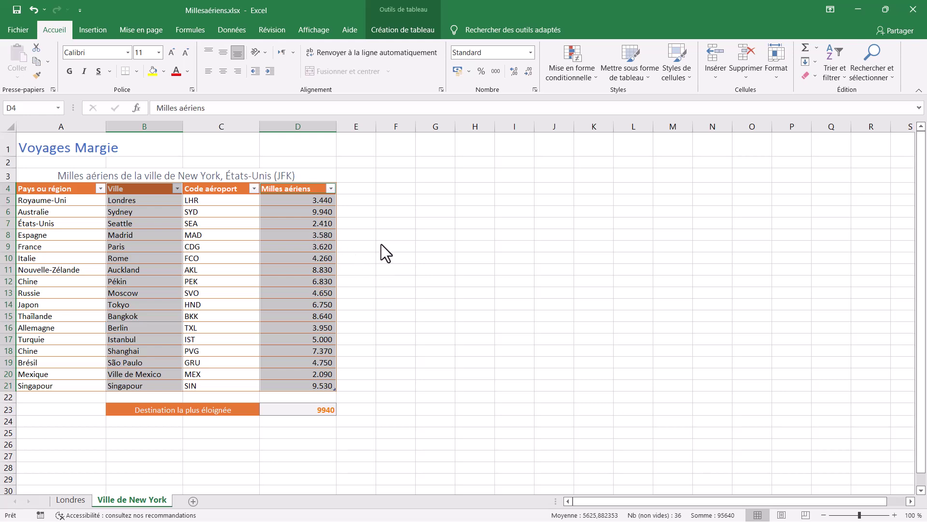
{"action": "left_click", "coordinate": [80, 30]}
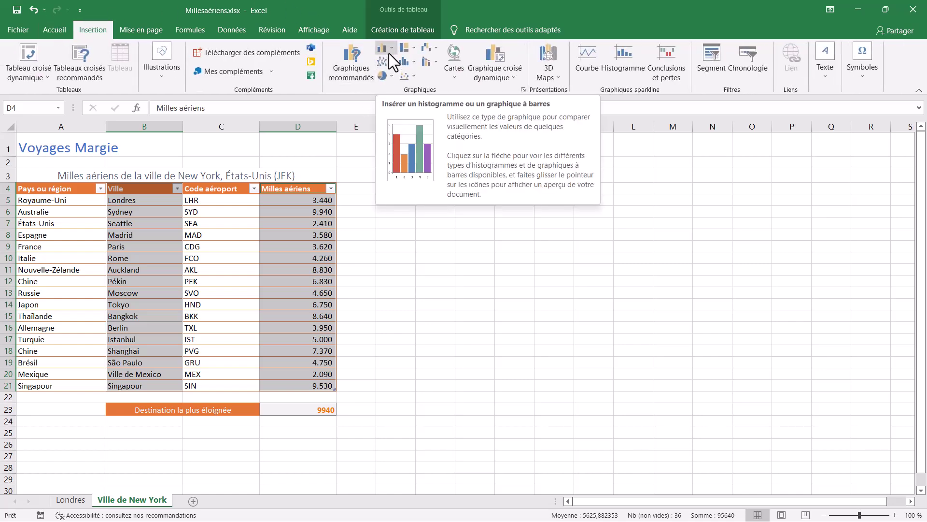
{"action": "left_click", "coordinate": [389, 54]}
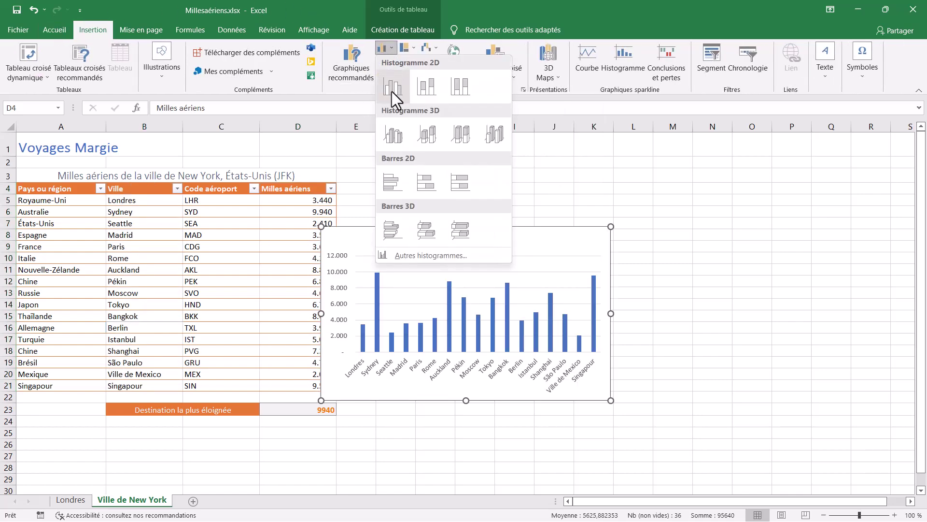
{"action": "left_click", "coordinate": [392, 86]}
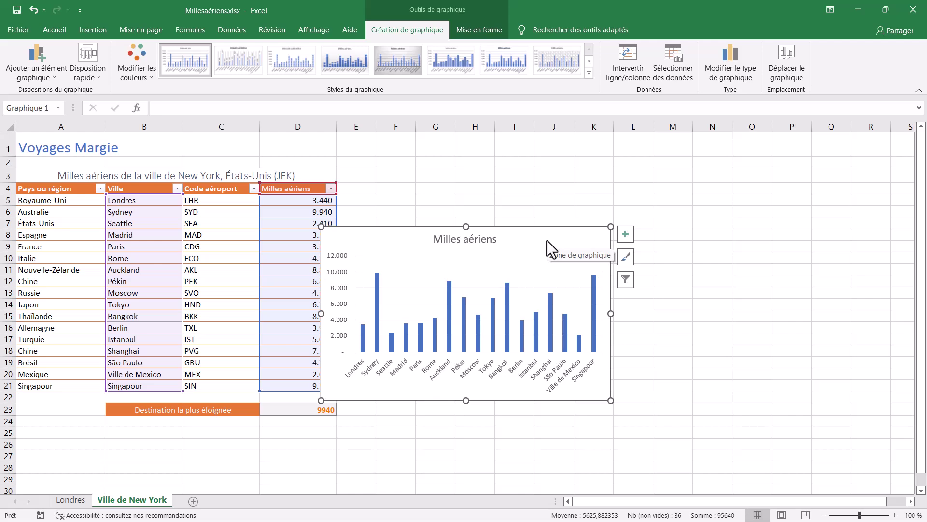
Move the chart below the New York table and return to the Londres sheet.
{"action": "mouse_move", "coordinate": [547, 240]}
{"action": "left_mouse_down"}
{"action": "mouse_move", "coordinate": [265, 457]}
{"action": "mouse_move", "coordinate": [269, 441]}
{"action": "left_mouse_up"}
{"action": "scroll", "coordinate": [437, 356], "scroll_direction": "down", "scroll_amount": 5}
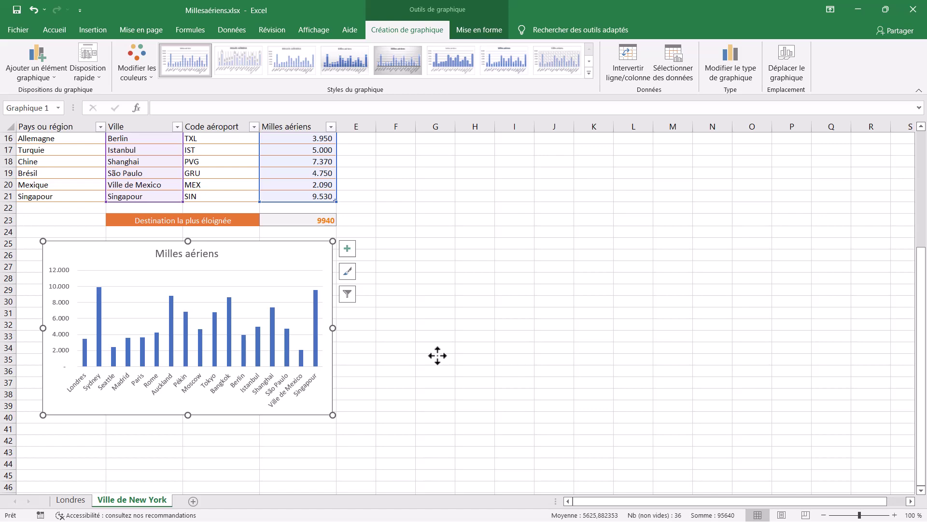
{"action": "left_click", "coordinate": [82, 501]}
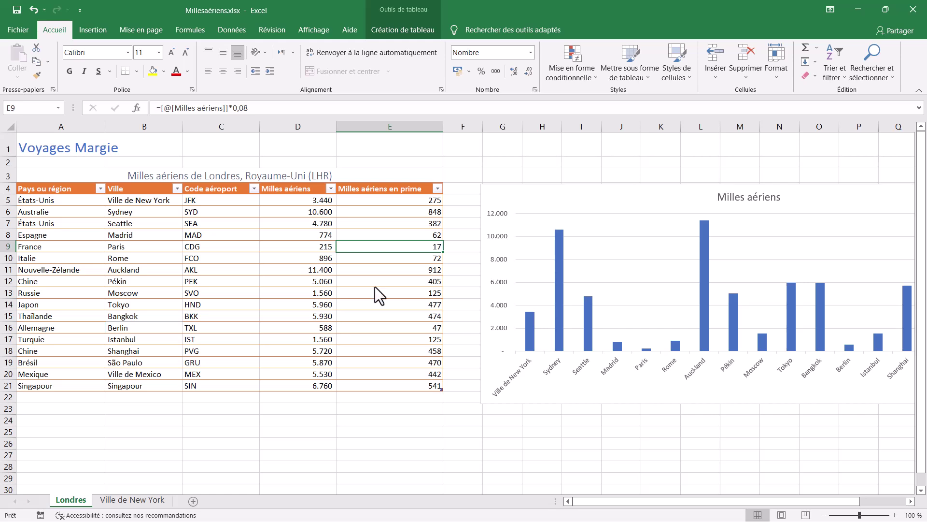
Add a data table with no legend keys to the Londres chart, then close the workbook.
{"action": "left_click", "coordinate": [574, 190]}
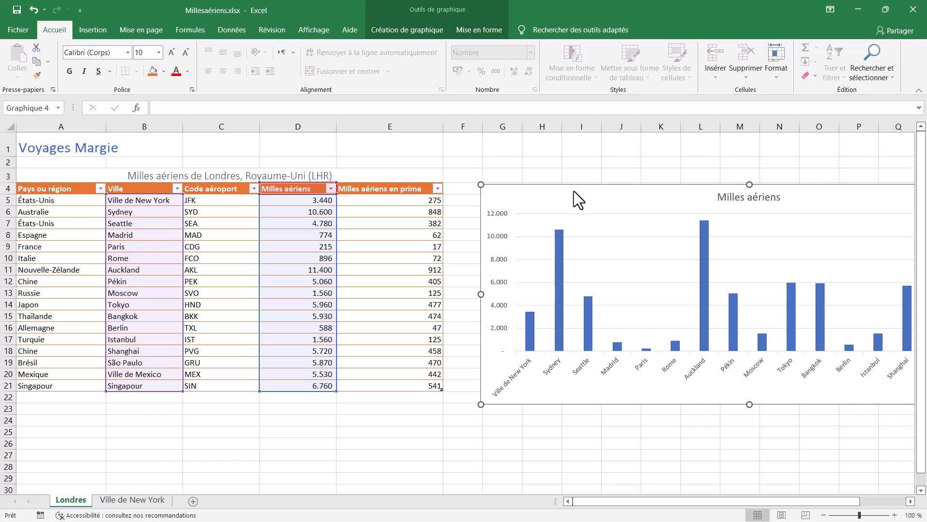
{"action": "left_click", "coordinate": [429, 6]}
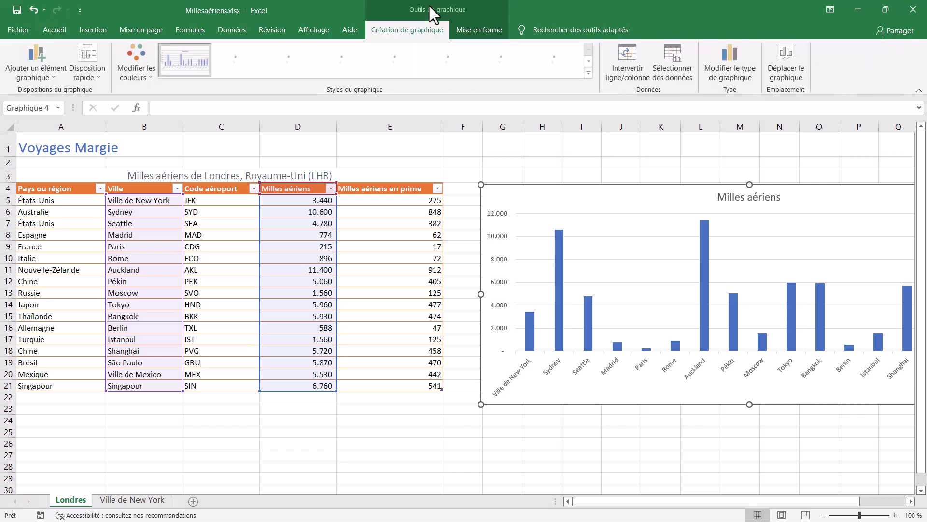
{"action": "left_click", "coordinate": [21, 74]}
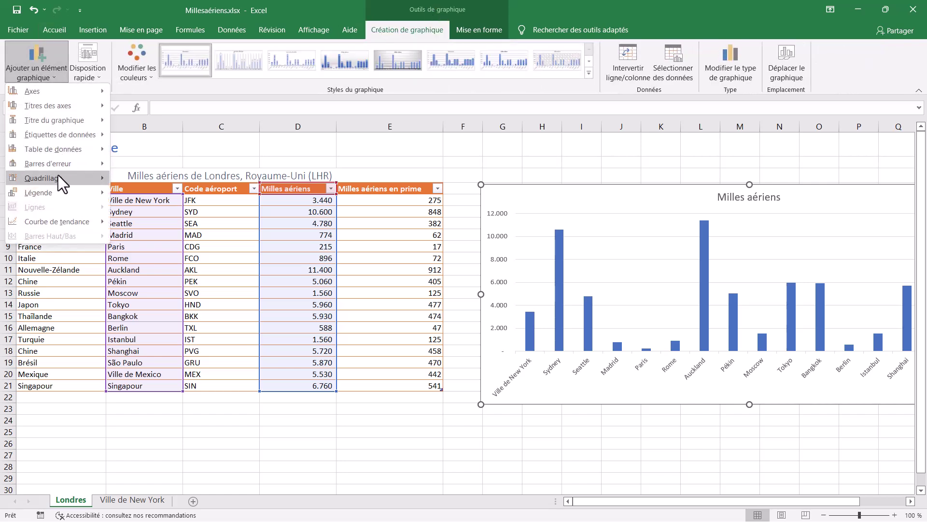
{"action": "mouse_move", "coordinate": [53, 149]}
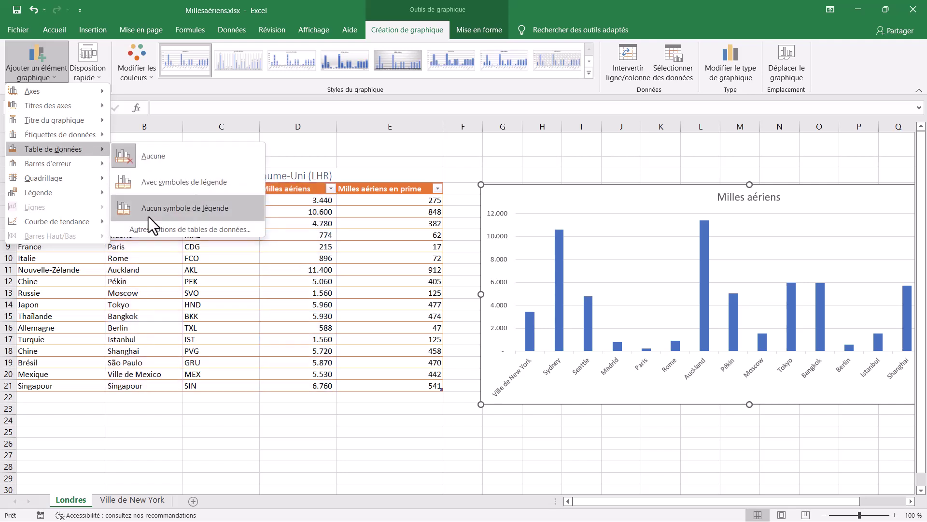
{"action": "left_click", "coordinate": [178, 208]}
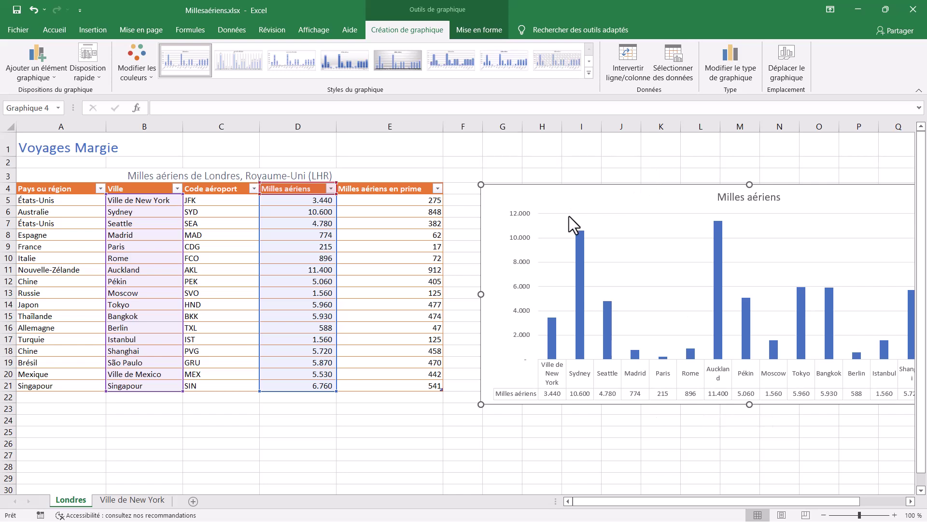
{"action": "left_click", "coordinate": [915, 7]}
Close without saving and open Scoresdesétudiants.xlsx from File Explorer.
{"action": "left_click", "coordinate": [484, 288]}
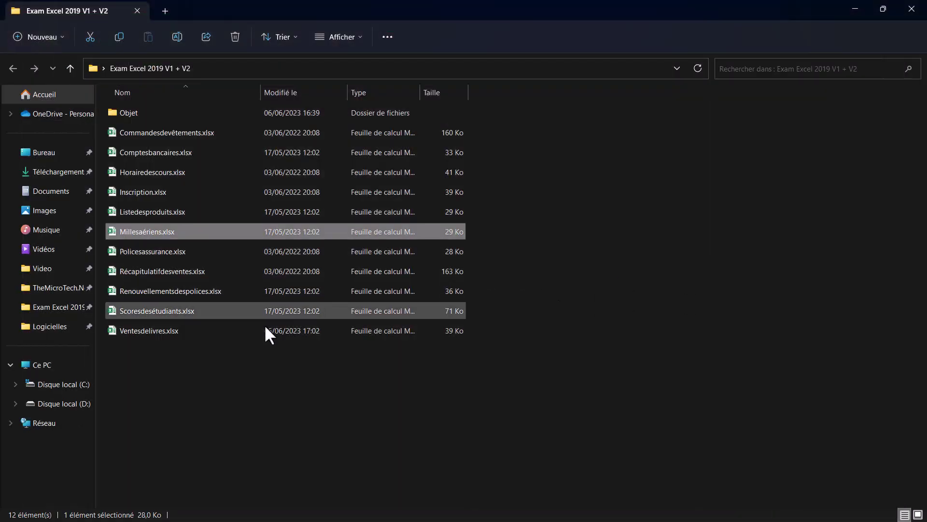
{"action": "left_click", "coordinate": [169, 310]}
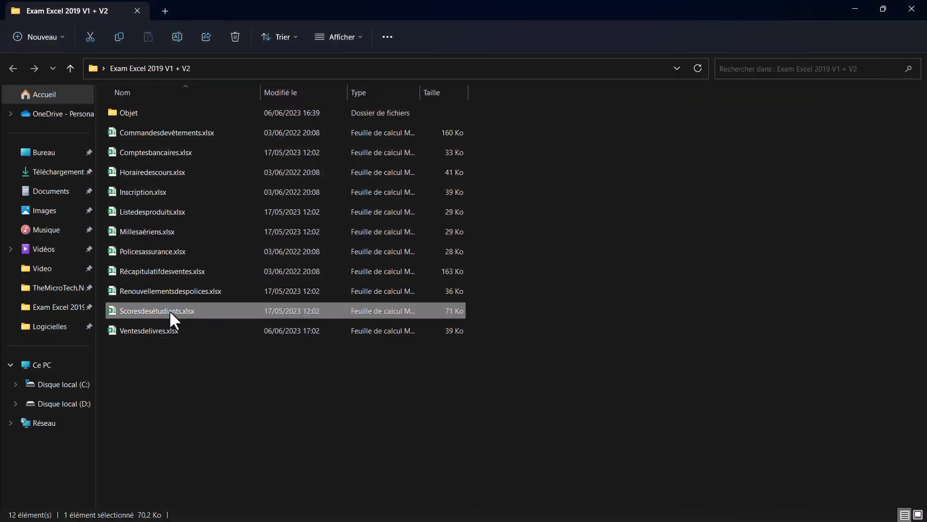
{"action": "double_click", "coordinate": [169, 310]}
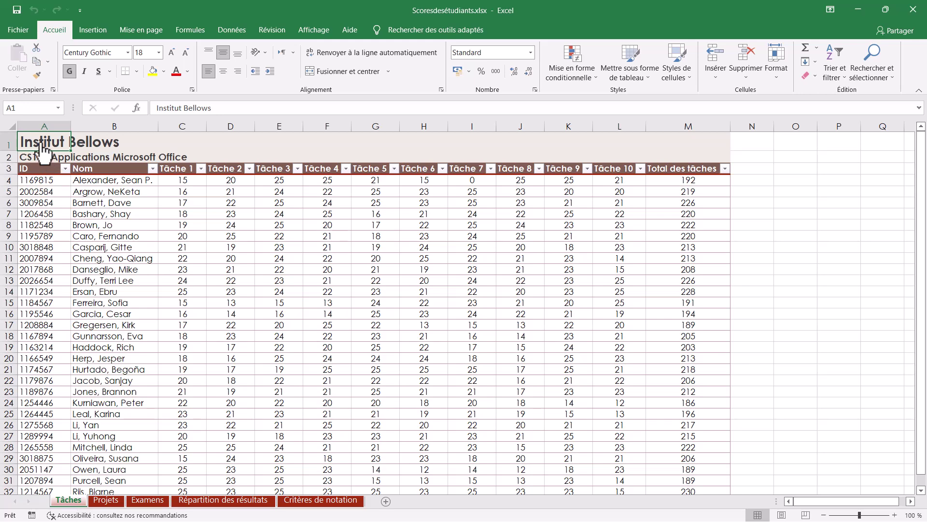
Format-paint the Tâches A1:A2 title styling onto the Projets rows 1–2, then return to Tâches.
{"action": "left_click_drag", "start_coordinate": [43, 149], "coordinate": [42, 158]}
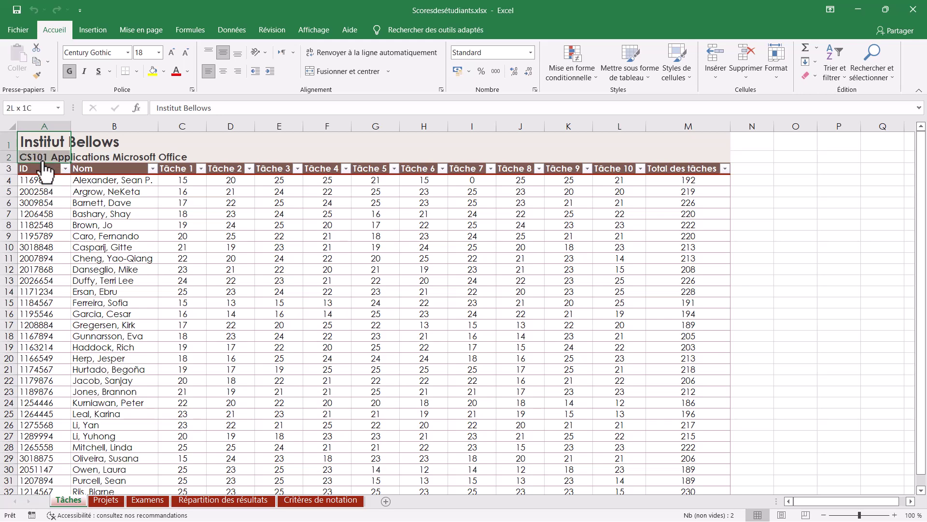
{"action": "left_click", "coordinate": [39, 74]}
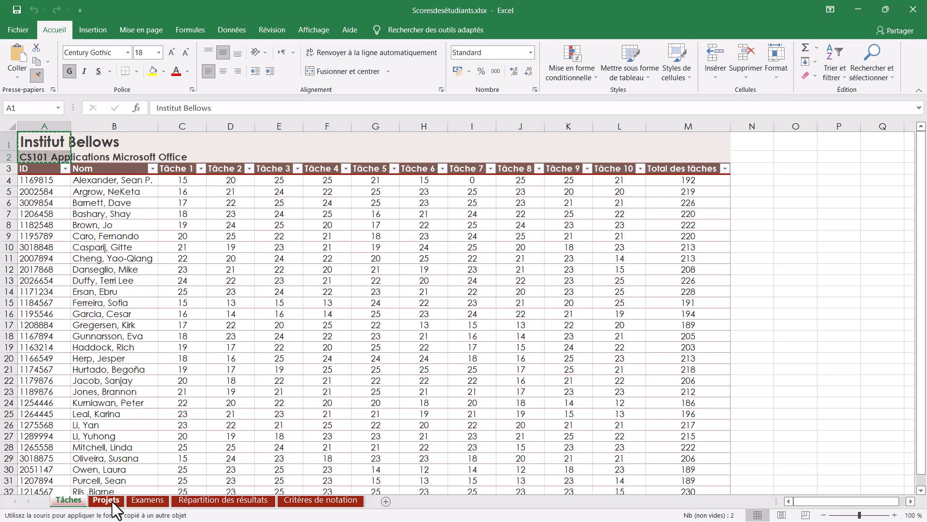
{"action": "left_click", "coordinate": [106, 500]}
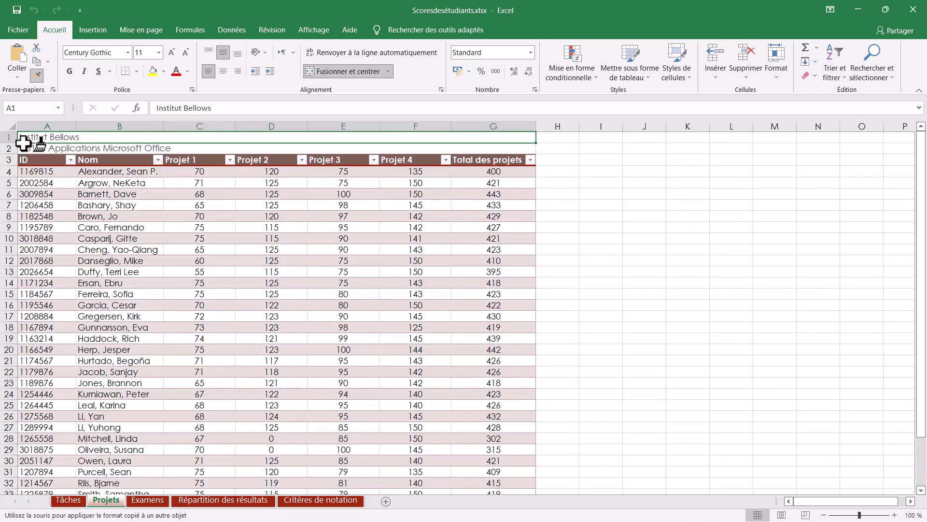
{"action": "left_click_drag", "start_coordinate": [25, 137], "coordinate": [28, 148]}
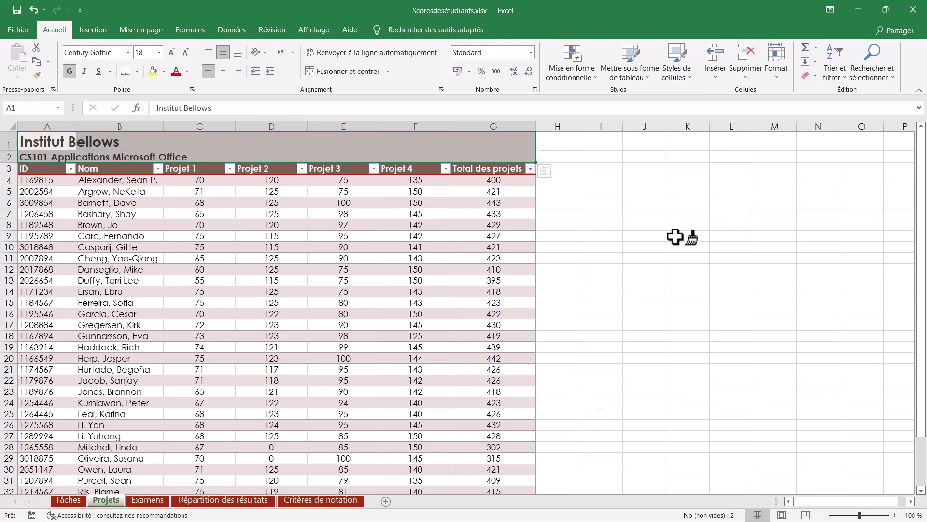
{"action": "left_click", "coordinate": [675, 237]}
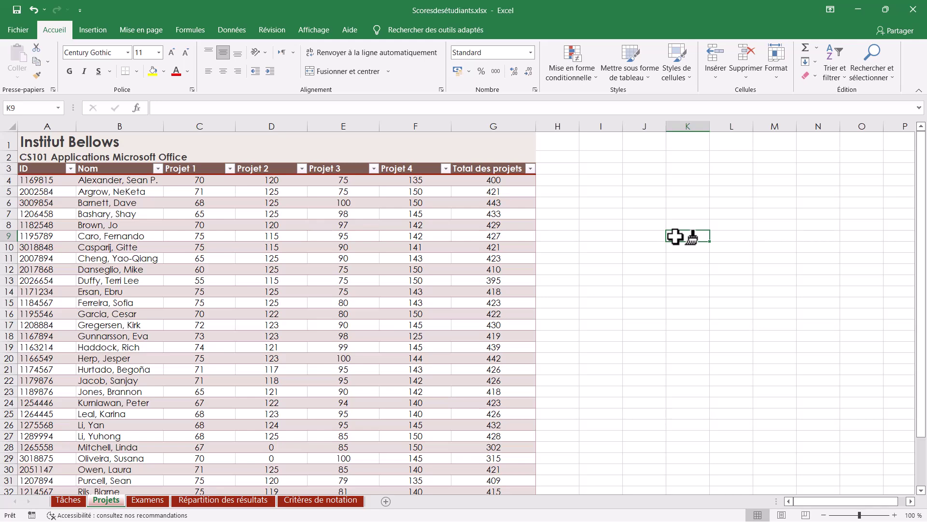
{"action": "left_click", "coordinate": [76, 499]}
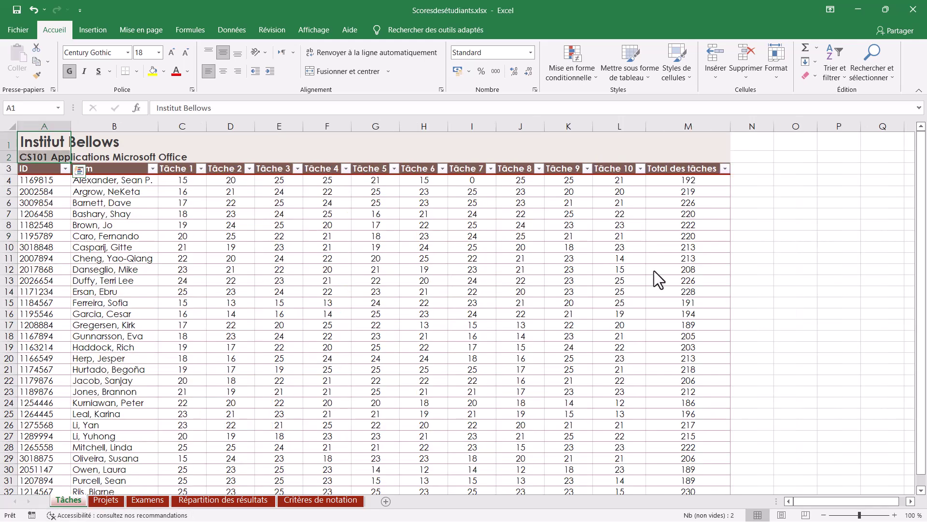
{"action": "left_click", "coordinate": [274, 235]}
Replace Tableau1 with Tâches in the score table's Nom du tableau box.
{"action": "left_click", "coordinate": [517, 234]}
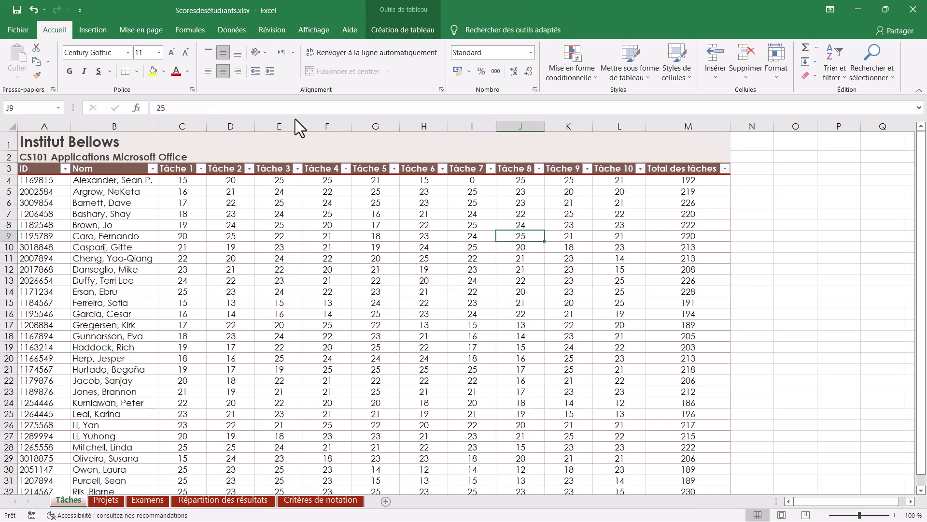
{"action": "left_click", "coordinate": [385, 2]}
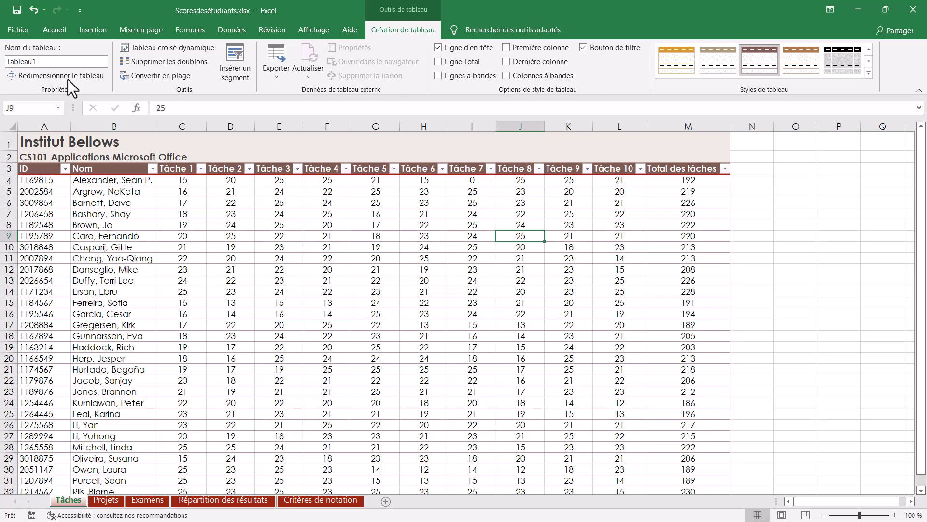
{"action": "double_click", "coordinate": [55, 59]}
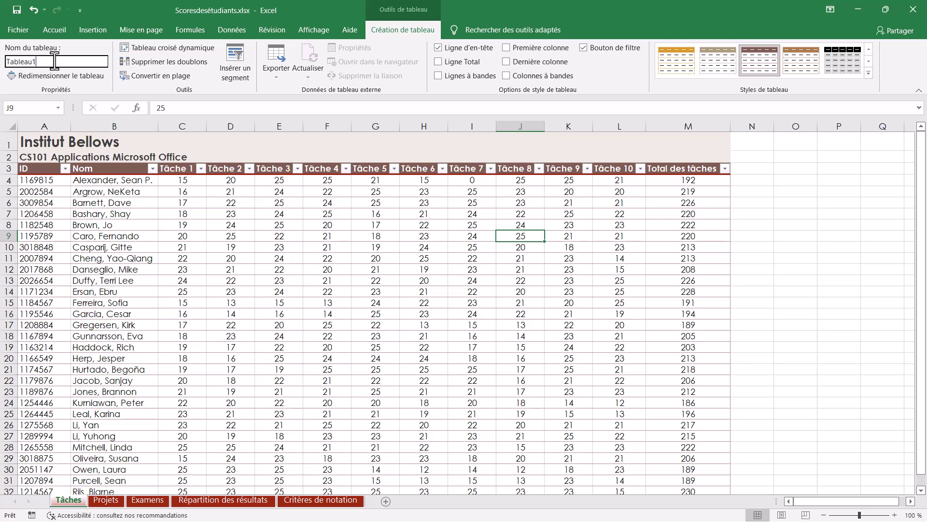
{"action": "type", "text": "T"}
{"action": "type", "text": "$"}
{"action": "key", "text": "BackSpace"}
{"action": "type", "text": "âche"}
{"action": "type", "text": "s"}
{"action": "key", "text": "Return"}
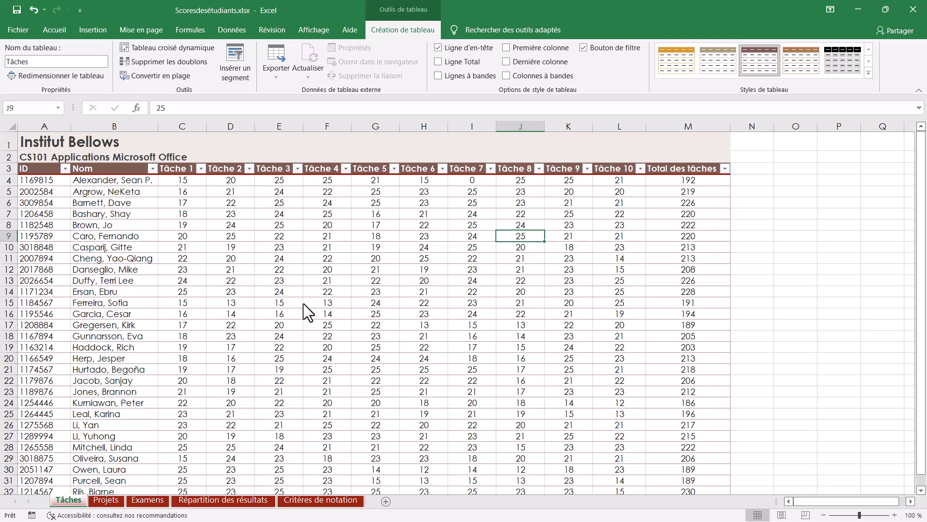
{"action": "left_click", "coordinate": [289, 347]}
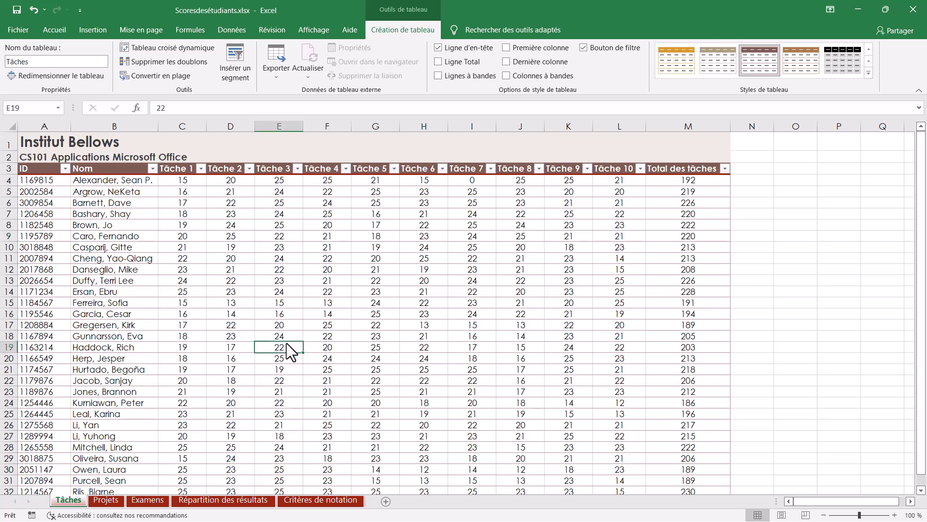
Turn on Lignes à bandes for the Tâches table, then go to the Critères de notation sheet.
{"action": "left_click", "coordinate": [289, 248]}
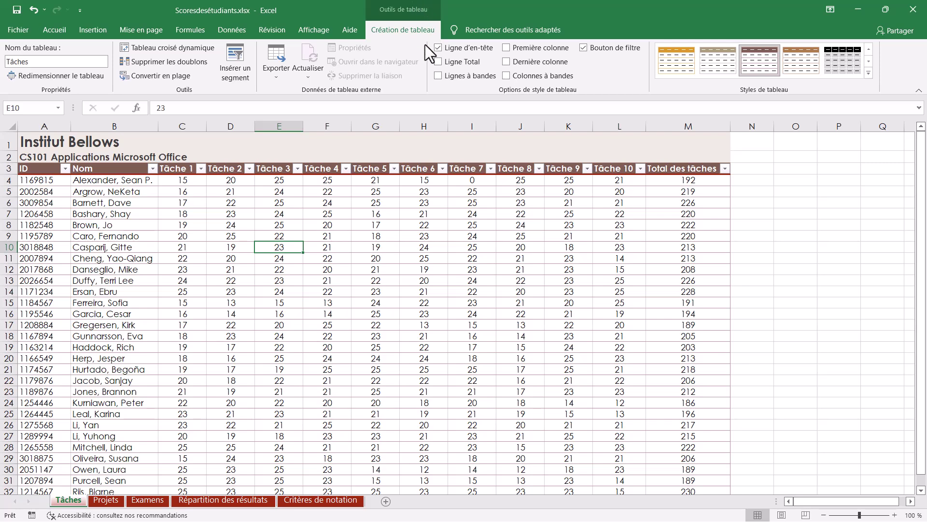
{"action": "left_click", "coordinate": [468, 77]}
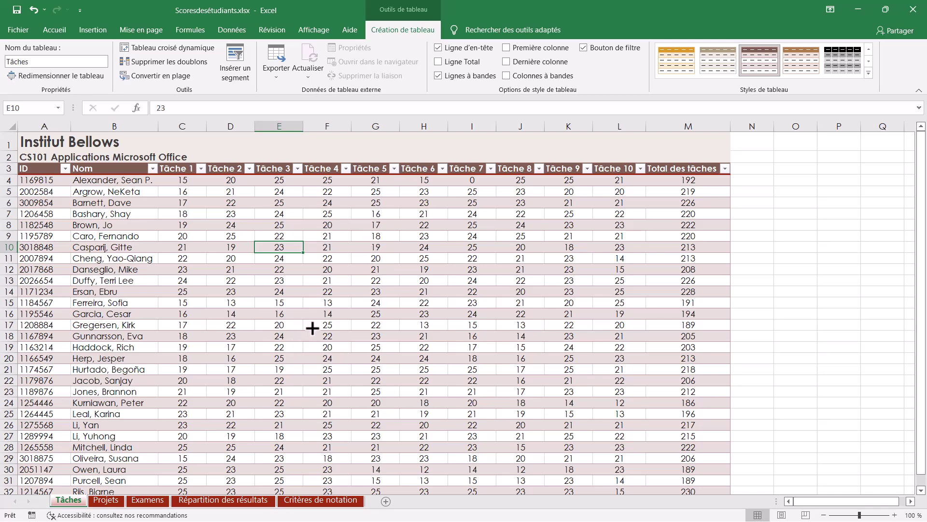
{"action": "left_click", "coordinate": [312, 502]}
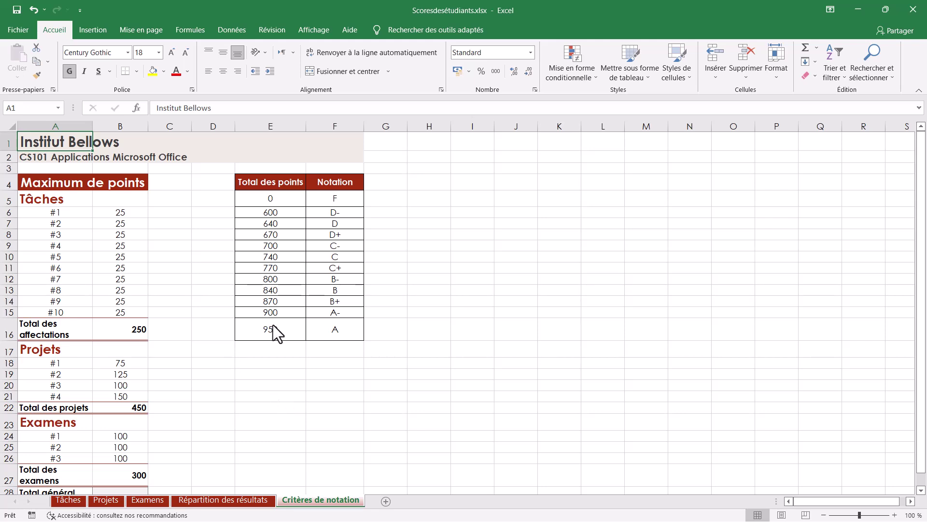
Enter =SOMME(Total1;Total2;Total3) in B28 so the Total général shows 1000.
{"action": "scroll", "coordinate": [164, 338], "scroll_direction": "down", "scroll_amount": 4}
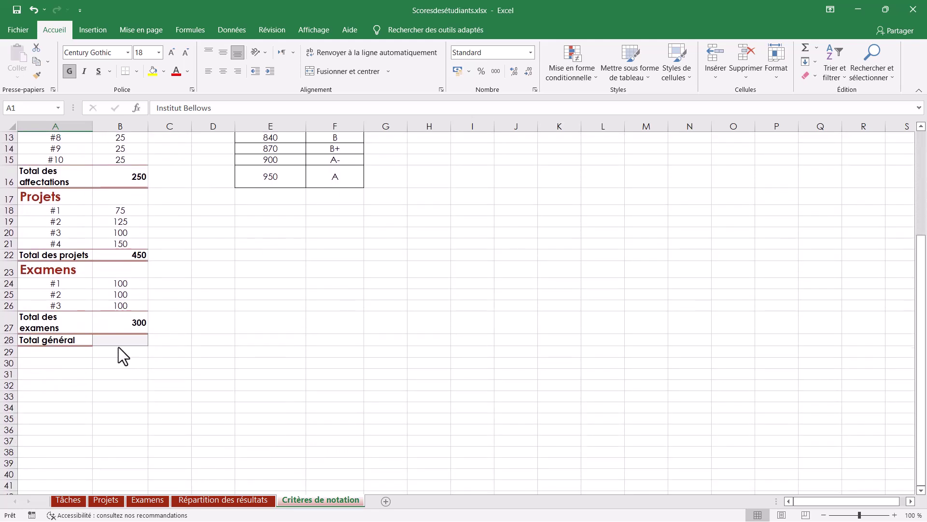
{"action": "left_click", "coordinate": [117, 341]}
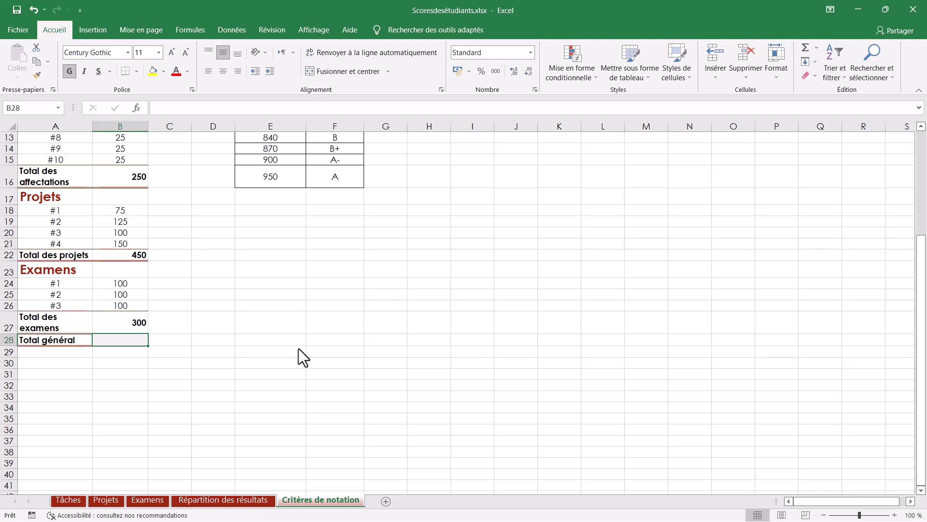
{"action": "type", "text": "="}
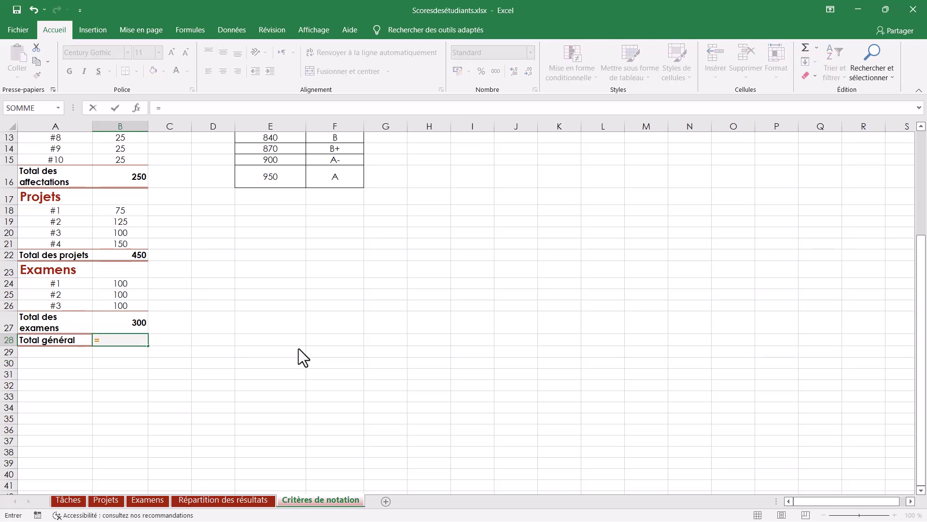
{"action": "type", "text": "SOMME("}
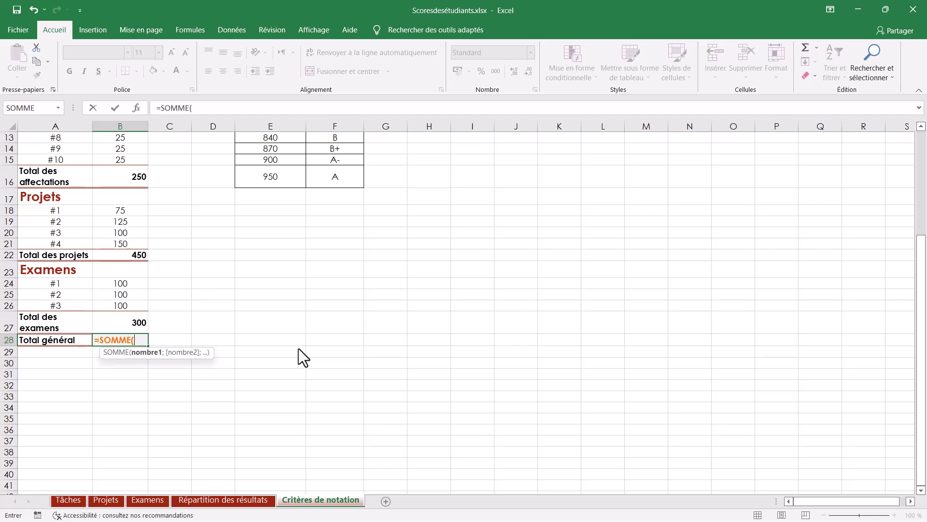
{"action": "type", "text": "Tota"}
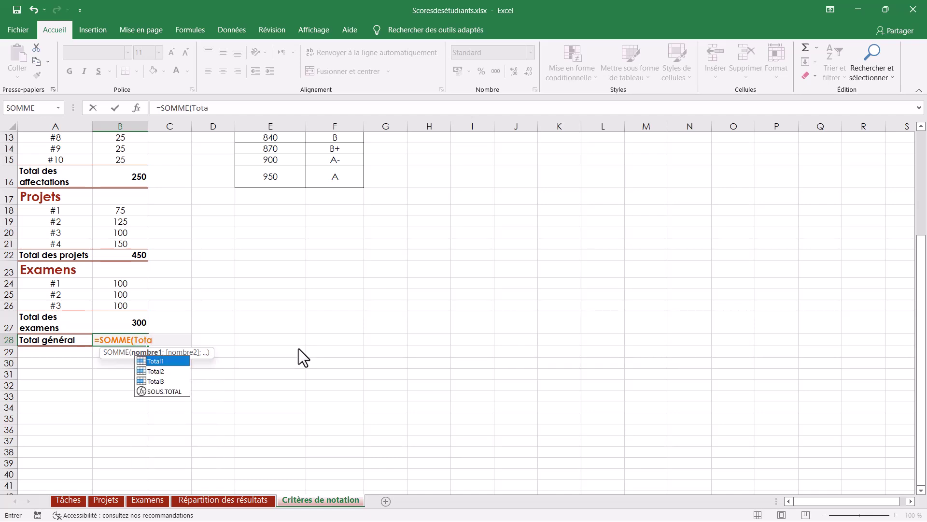
{"action": "double_click", "coordinate": [179, 361]}
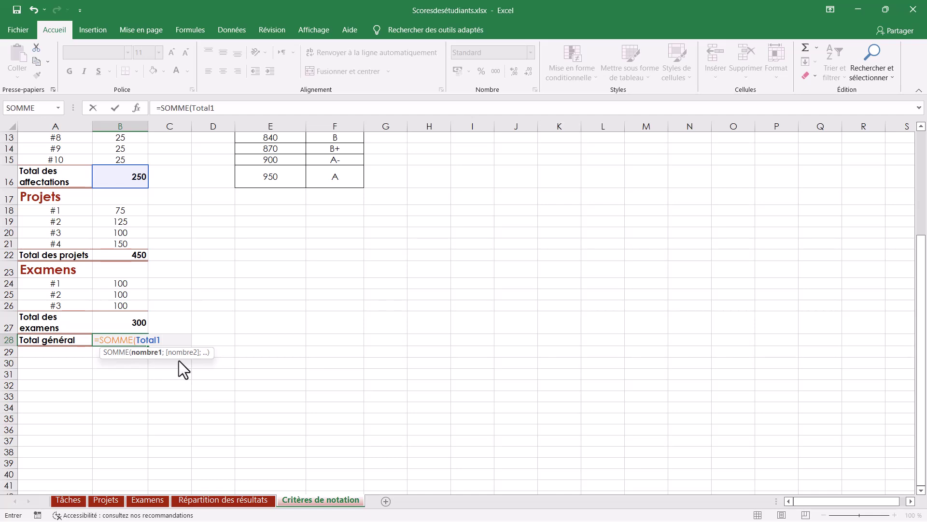
{"action": "type", "text": ";To"}
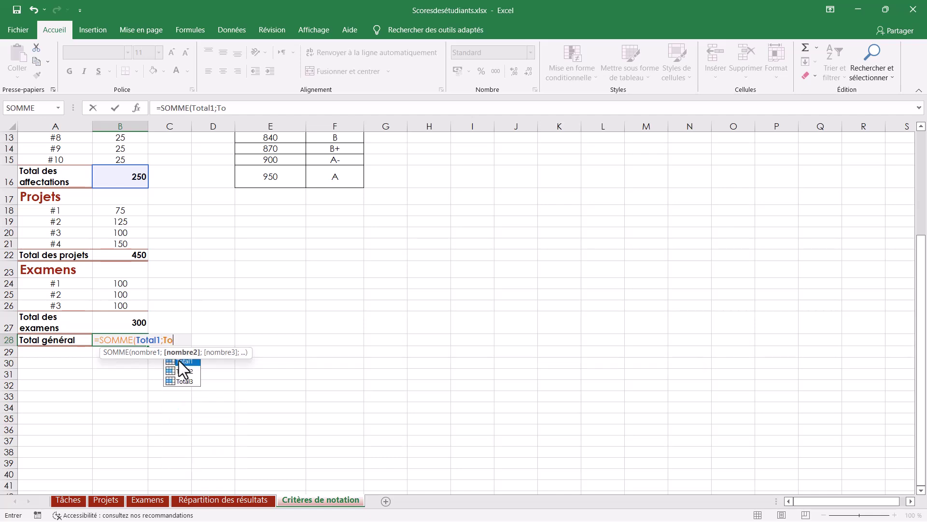
{"action": "type", "text": "t"}
{"action": "double_click", "coordinate": [182, 371]}
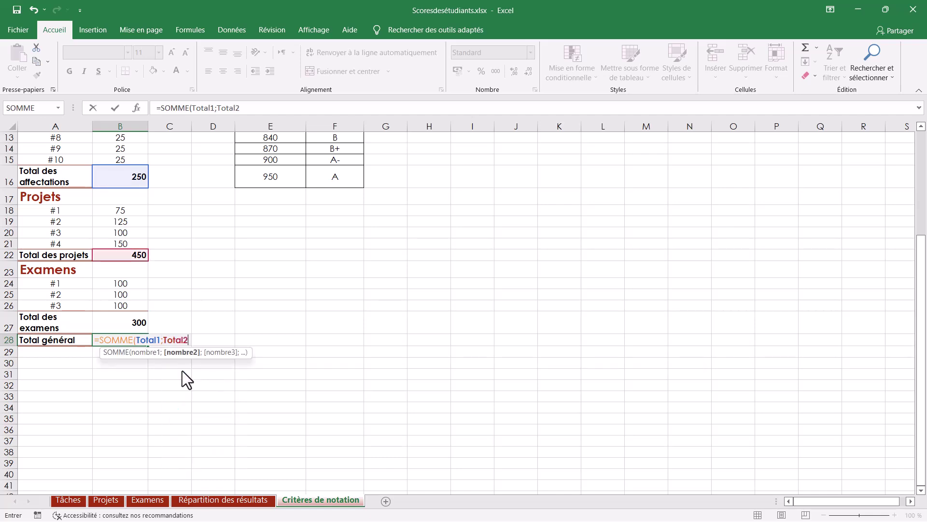
{"action": "type", "text": ";"}
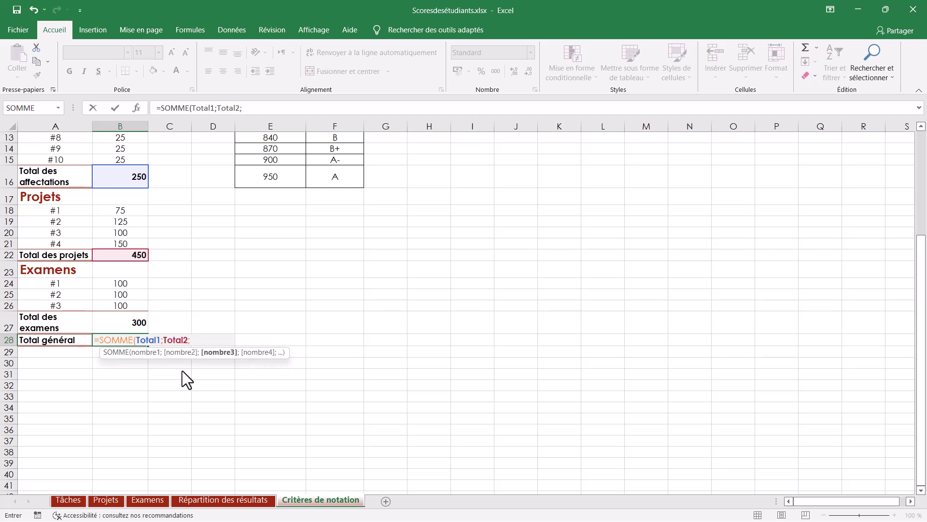
{"action": "type", "text": "Tot"}
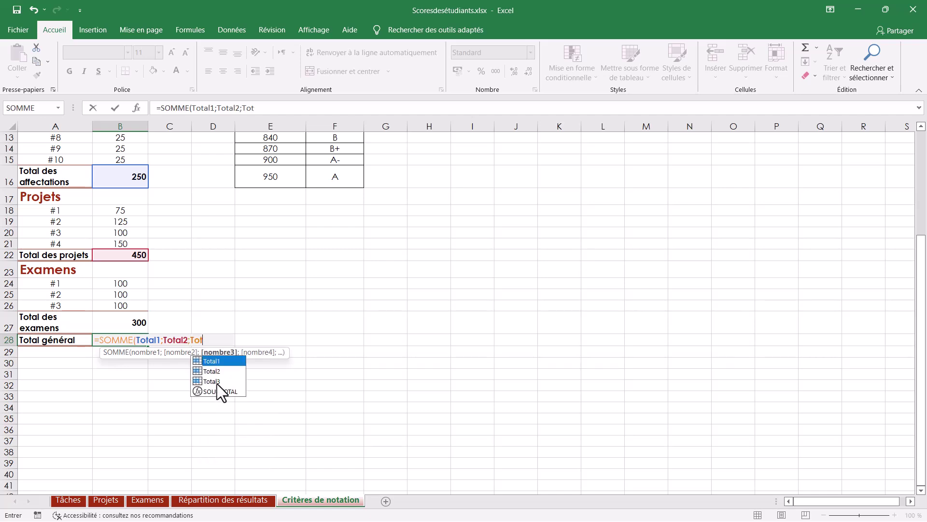
{"action": "double_click", "coordinate": [217, 383]}
{"action": "type", "text": ")"}
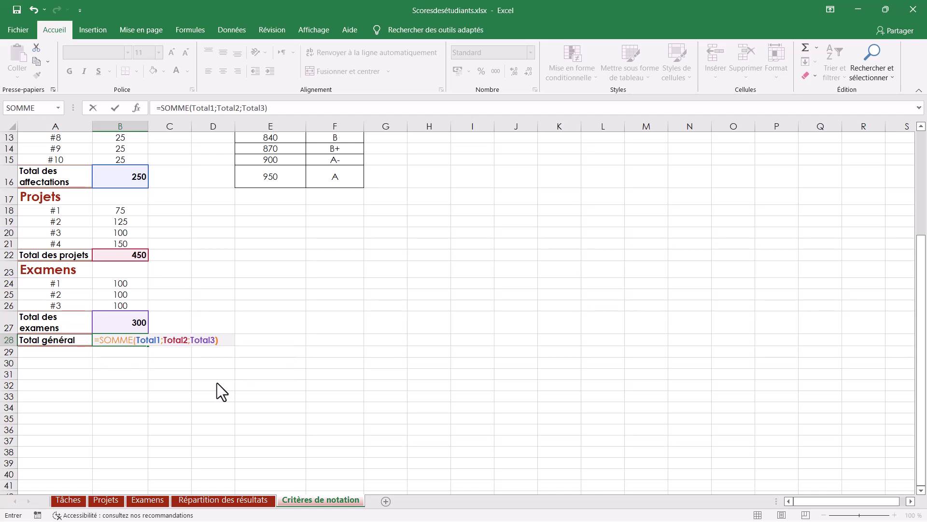
{"action": "key", "text": "Return"}
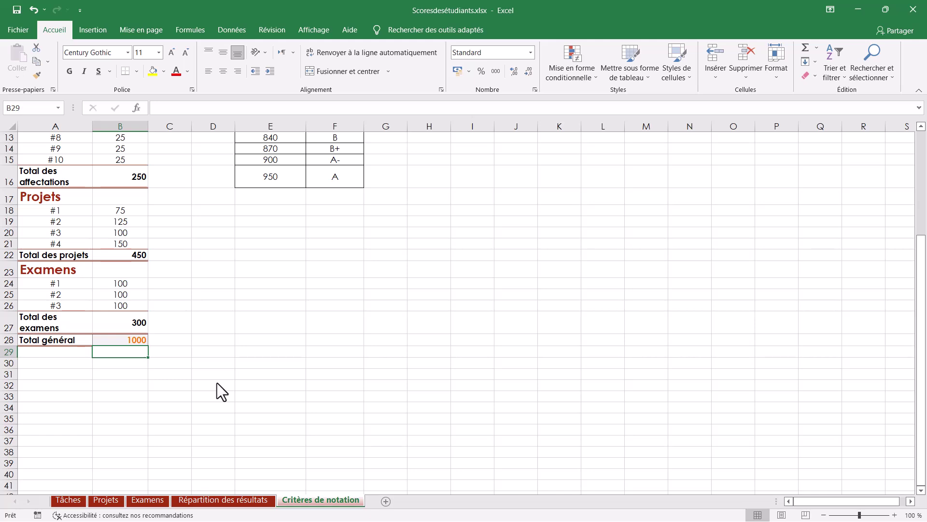
On the Examens sheet, enter =NB.VIDE() over the Examen 3 scores in E35, giving 5.
{"action": "left_click", "coordinate": [148, 499]}
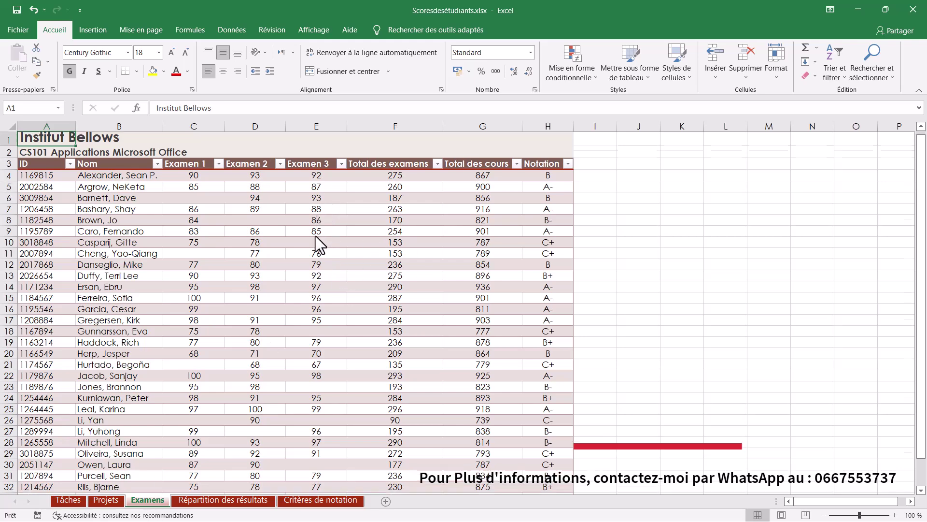
{"action": "scroll", "coordinate": [315, 236], "scroll_direction": "down", "scroll_amount": 4}
{"action": "left_click", "coordinate": [317, 382]}
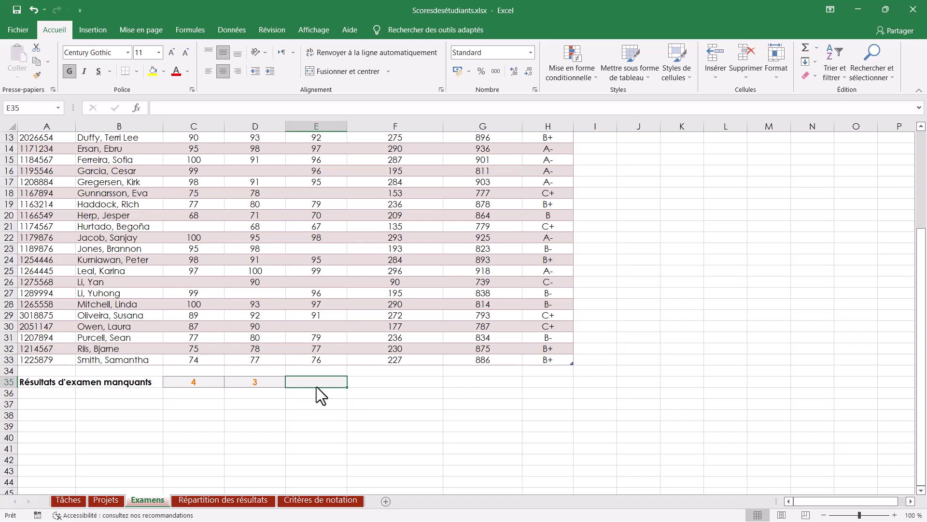
{"action": "scroll", "coordinate": [319, 314], "scroll_direction": "up", "scroll_amount": 4}
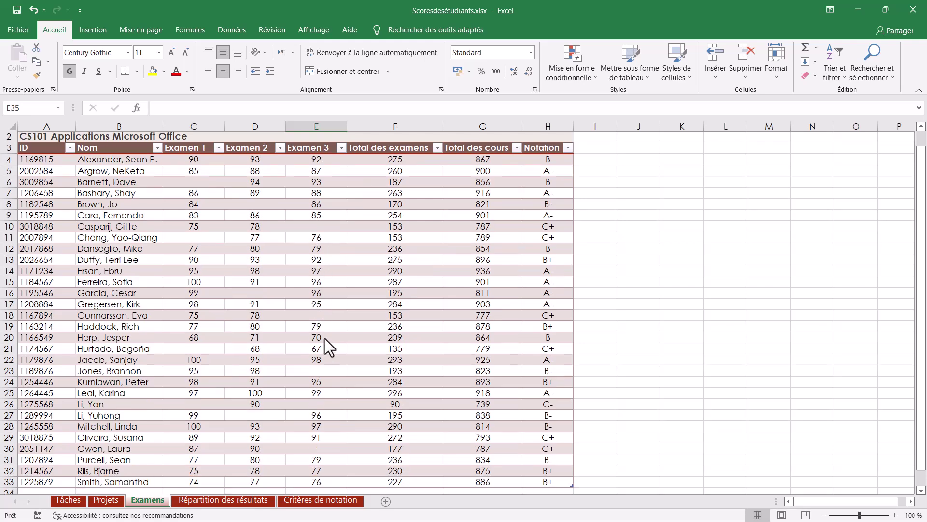
{"action": "scroll", "coordinate": [324, 338], "scroll_direction": "down", "scroll_amount": 4}
{"action": "key", "text": "F2"}
{"action": "type", "text": "="}
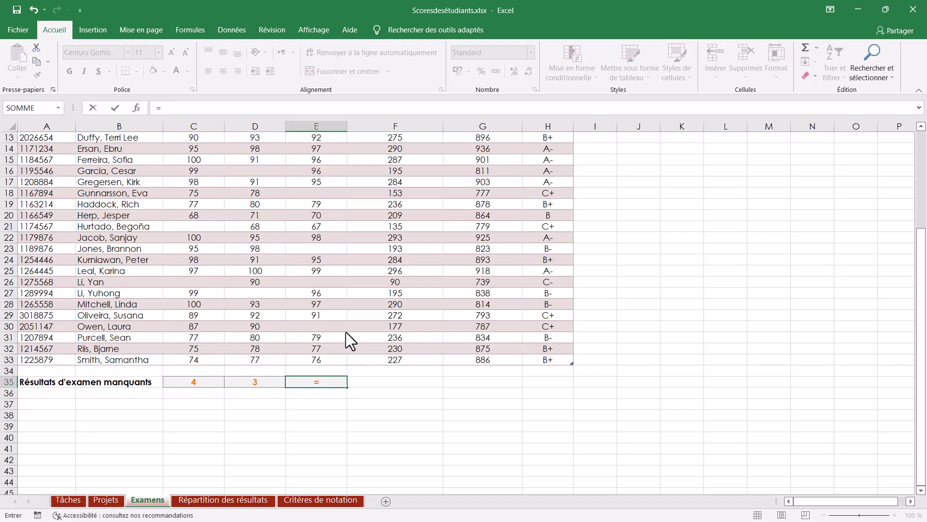
{"action": "type", "text": "NB.V"}
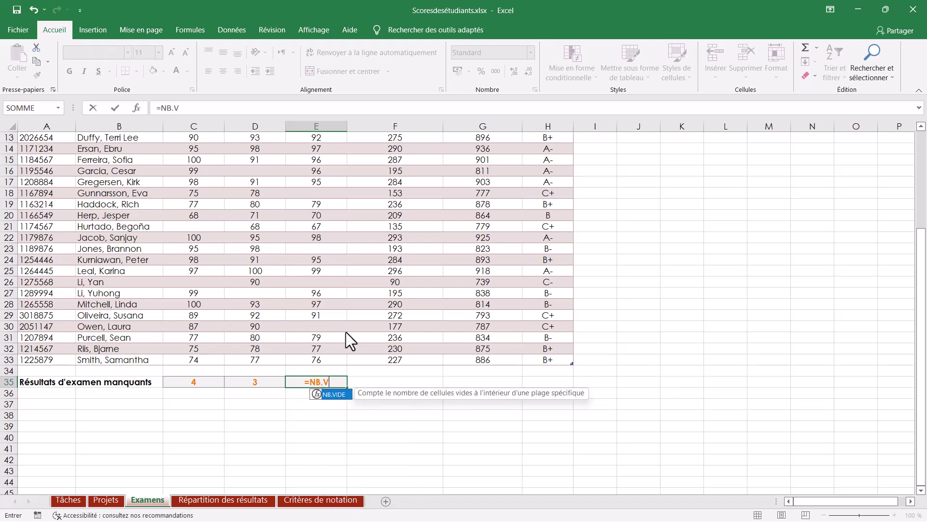
{"action": "type", "text": "IDE("}
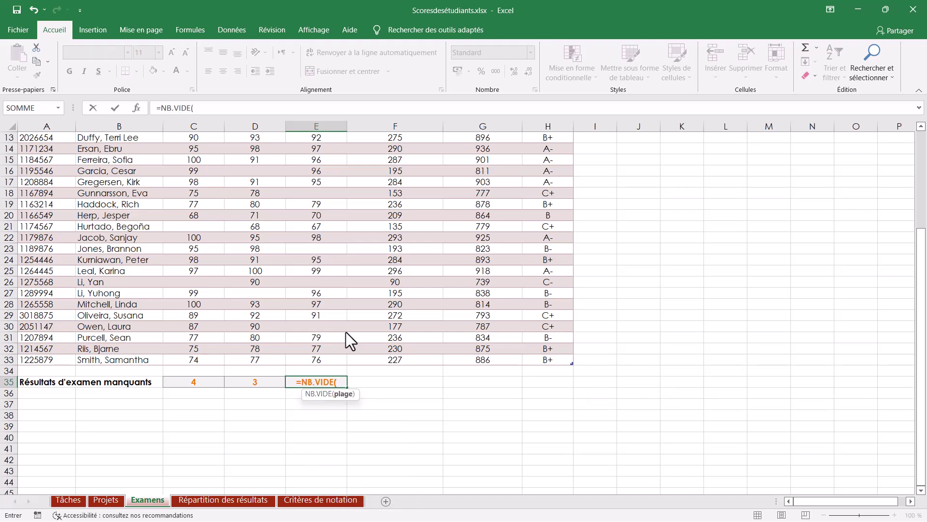
{"action": "scroll", "coordinate": [336, 266], "scroll_direction": "up", "scroll_amount": 4}
{"action": "left_click_drag", "start_coordinate": [314, 184], "coordinate": [298, 512]}
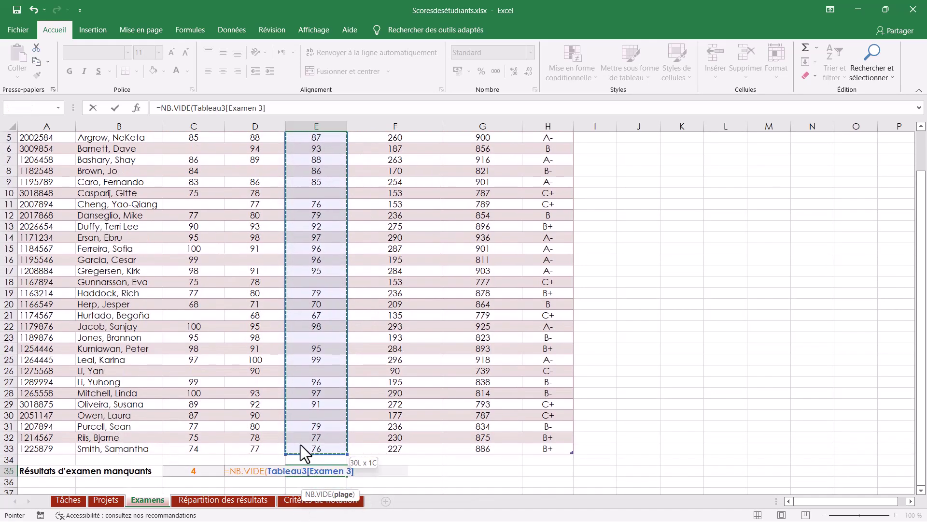
{"action": "left_click_drag", "start_coordinate": [298, 513], "coordinate": [304, 453]}
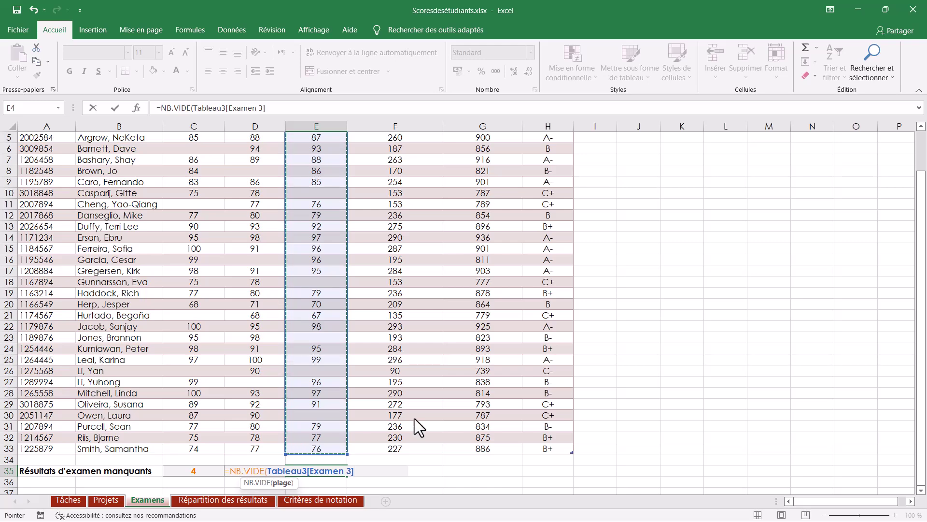
{"action": "type", "text": ")"}
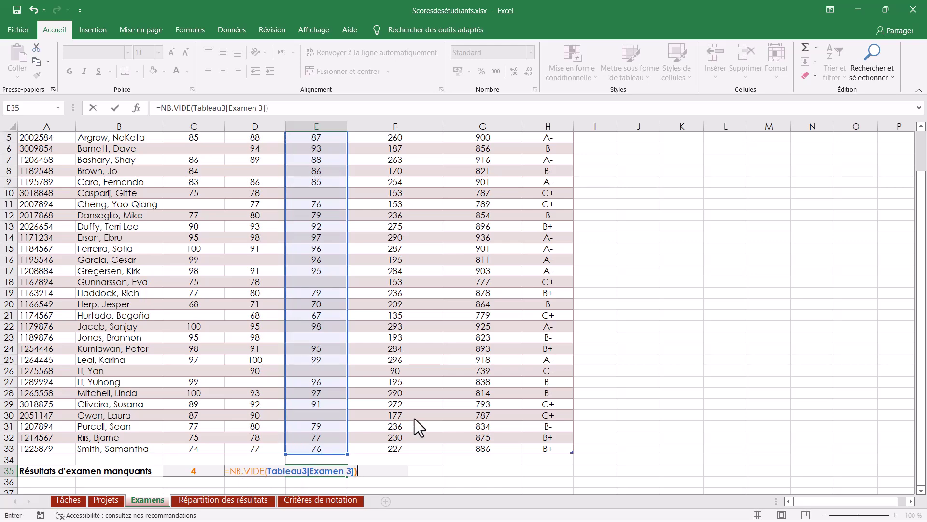
{"action": "key", "text": "Return"}
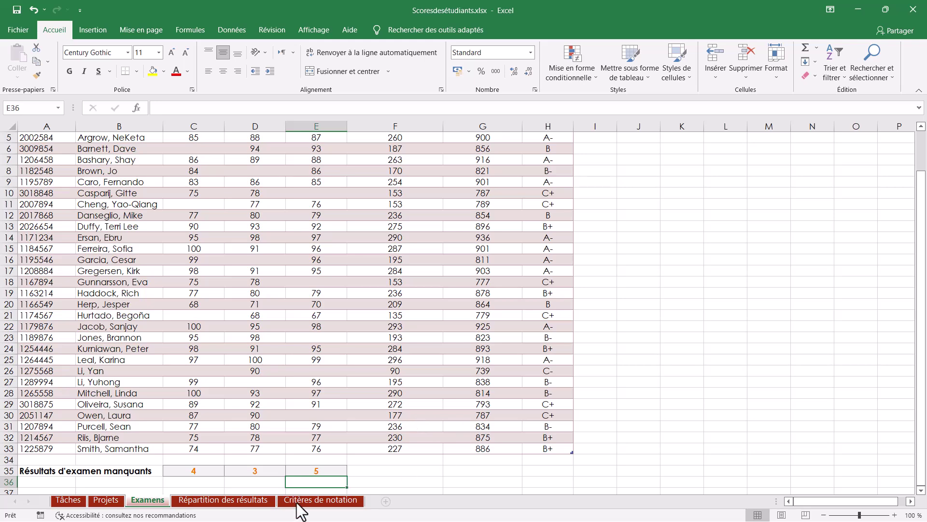
Set the Résultats totaux chart's legend to Aucune, removing the Série1 legend.
{"action": "left_click", "coordinate": [249, 503]}
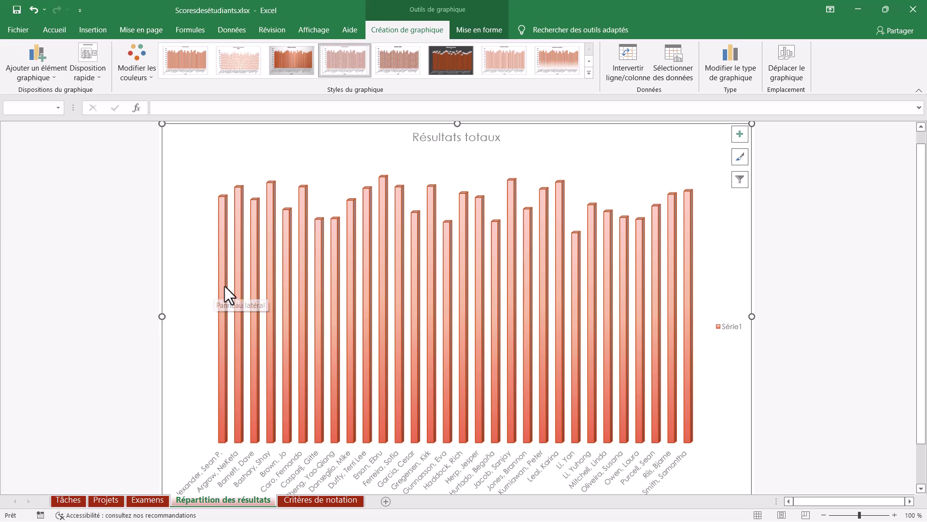
{"action": "left_click", "coordinate": [191, 159]}
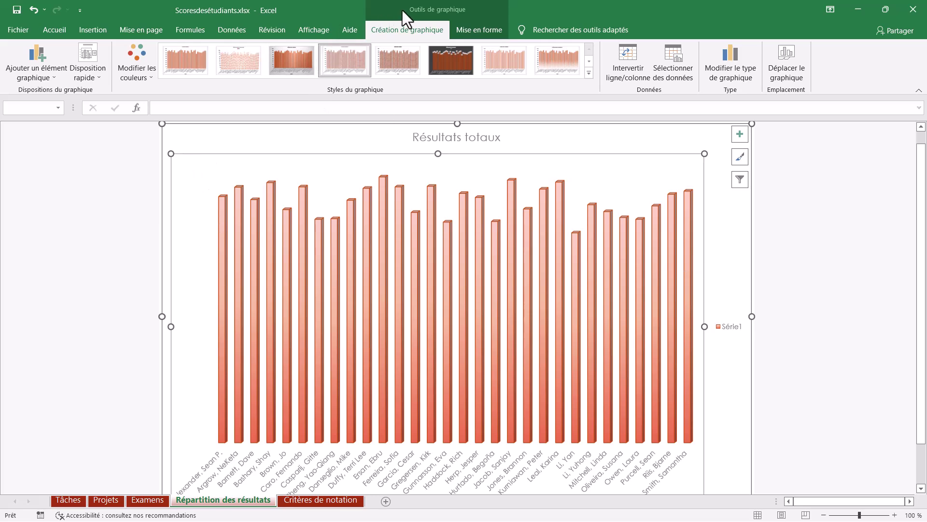
{"action": "left_click", "coordinate": [45, 65]}
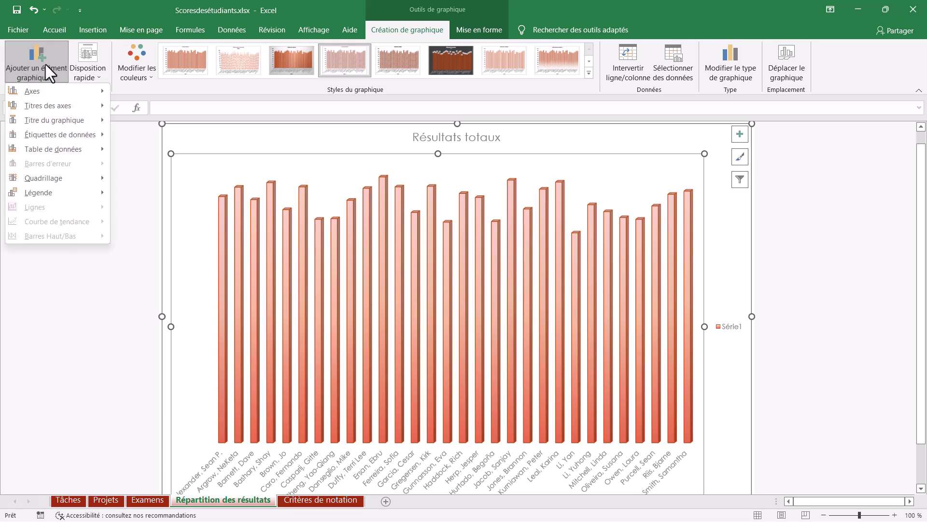
{"action": "mouse_move", "coordinate": [38, 192]}
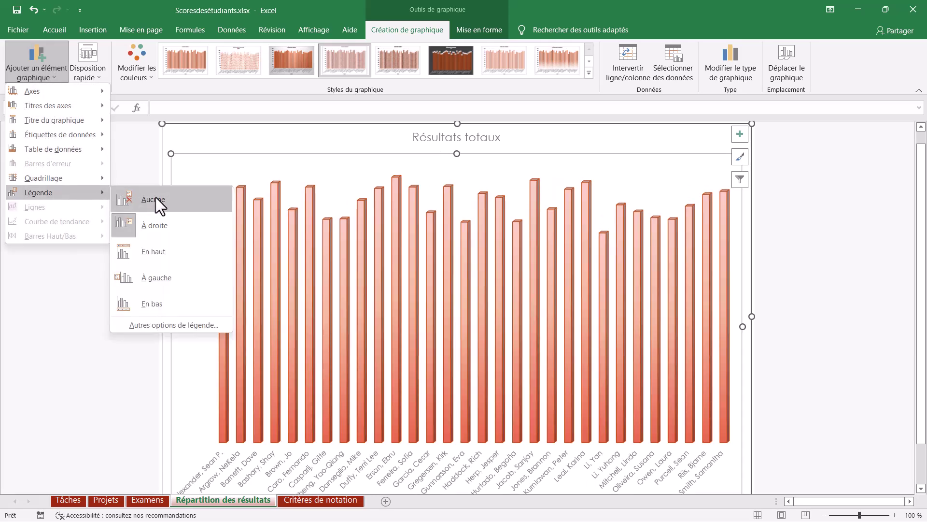
{"action": "left_click", "coordinate": [155, 197]}
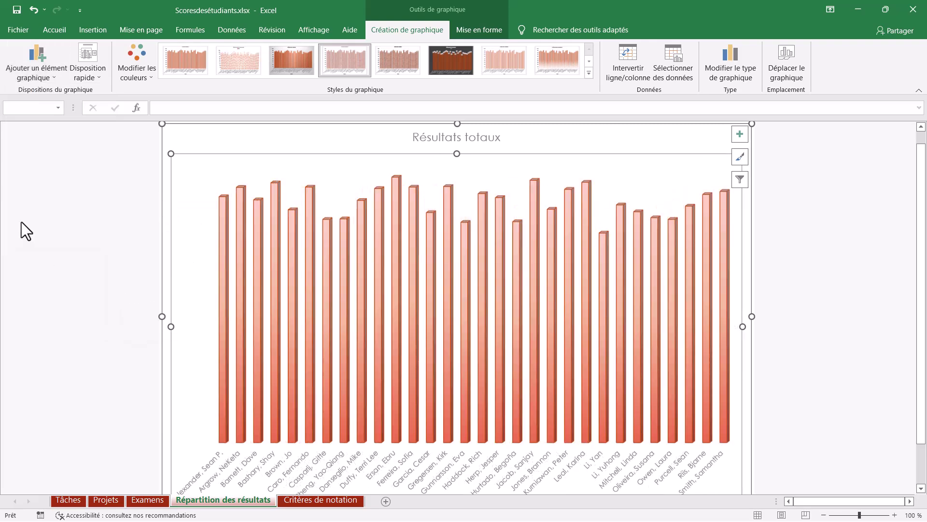
{"action": "left_click", "coordinate": [33, 76]}
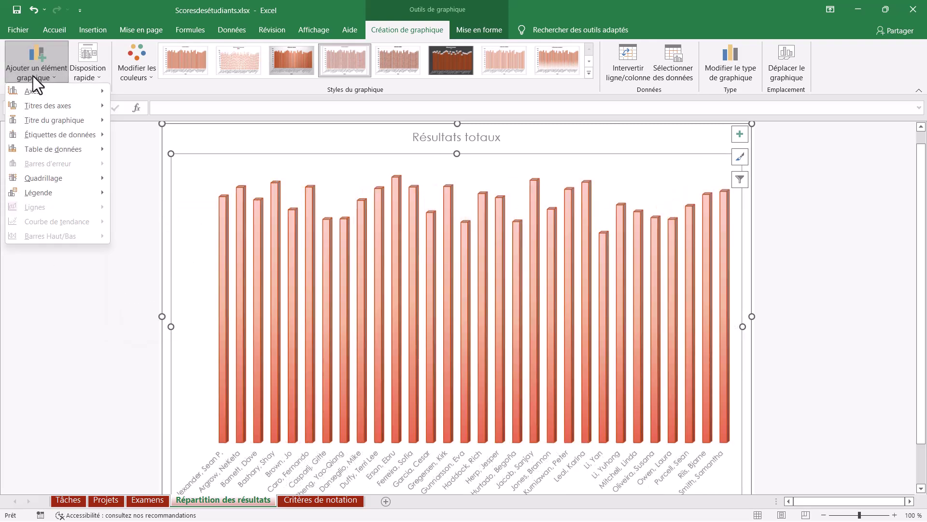
{"action": "mouse_move", "coordinate": [58, 135]}
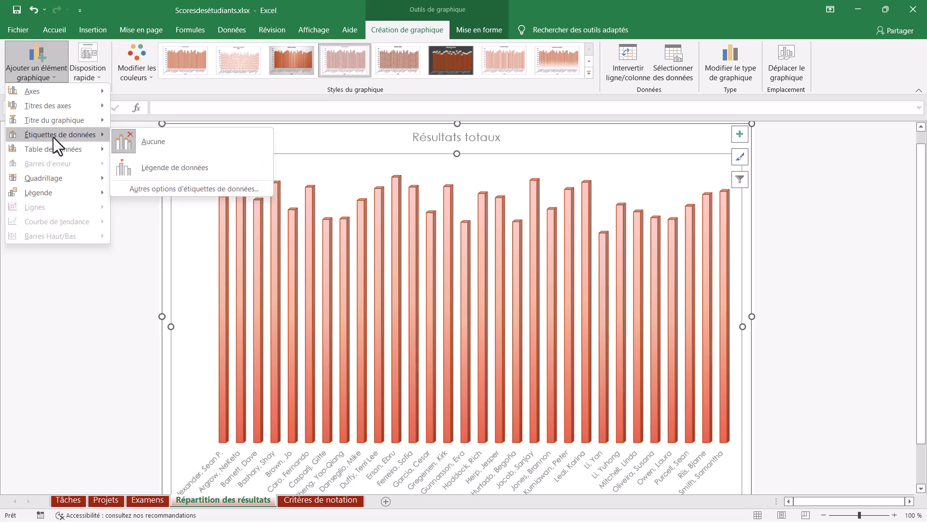
Add Légende de données callout labels to the bars, then switch away from Excel.
{"action": "left_click", "coordinate": [163, 171]}
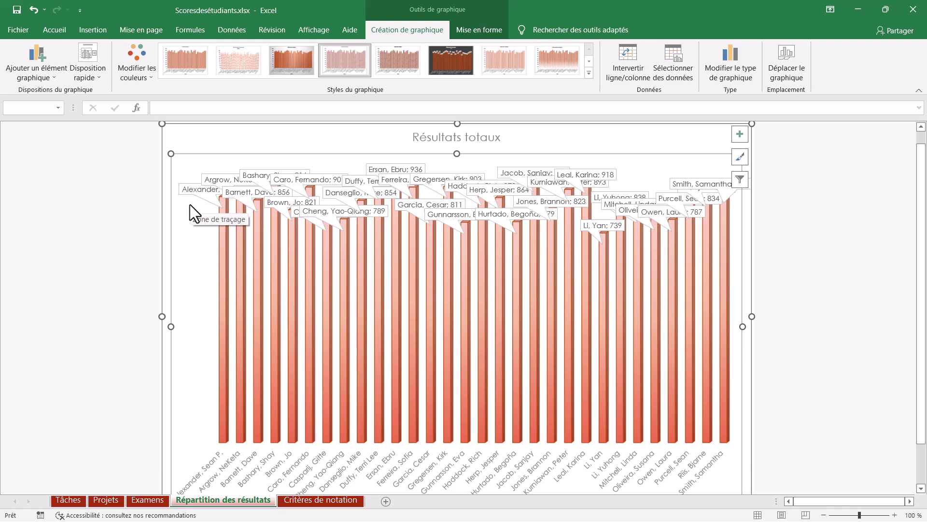
{"action": "key", "text": "alt+Tab"}
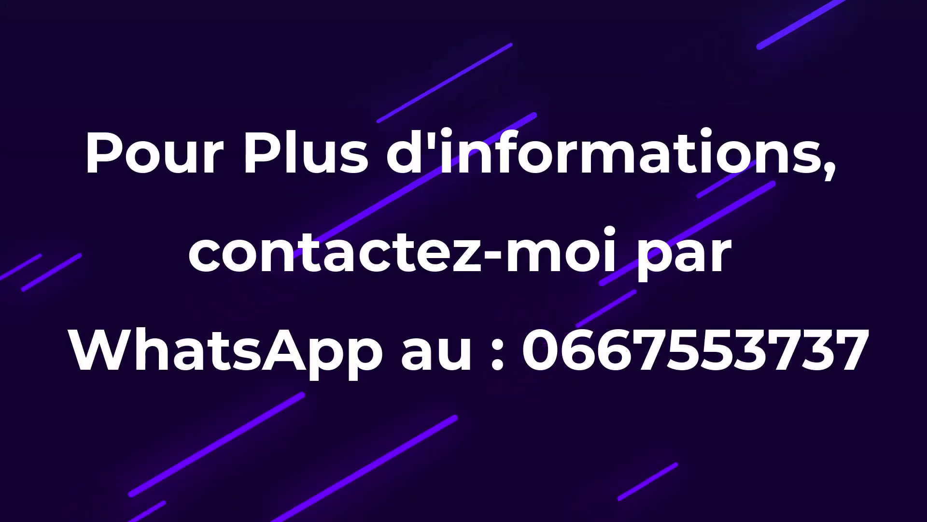